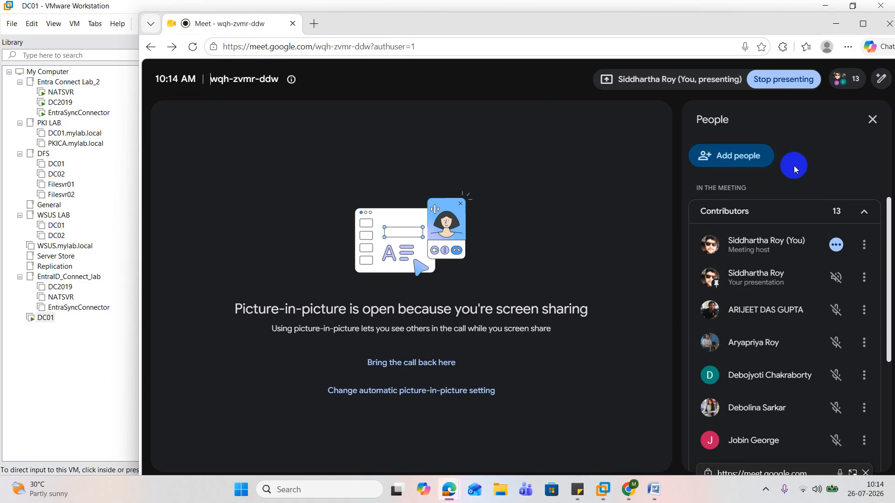
Switch to the DC01 virtual machine, run dsa.msc in a maximized window, and show the Users container of mylab.local
scroll(797, 244, "down", 2)
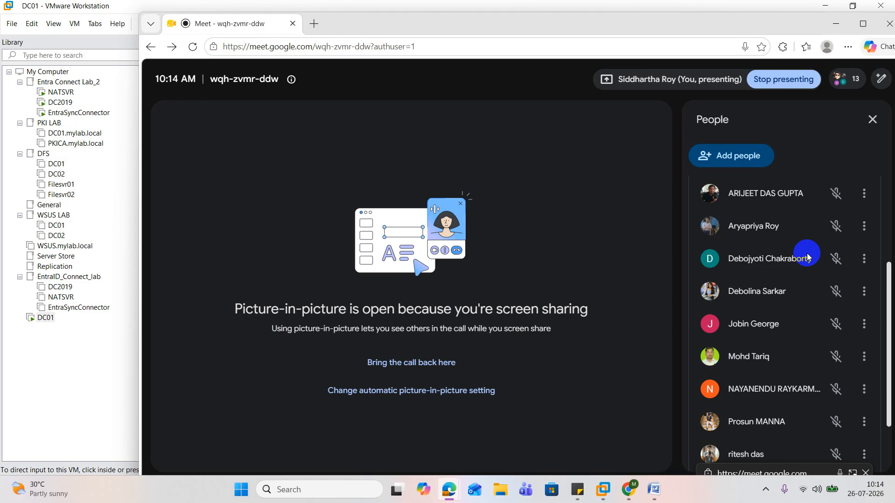
left_click(835, 21)
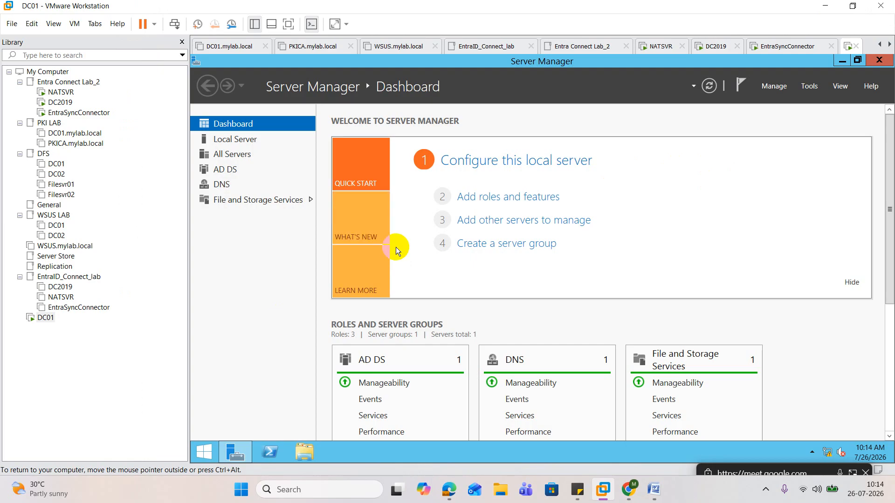
right_click(197, 462)
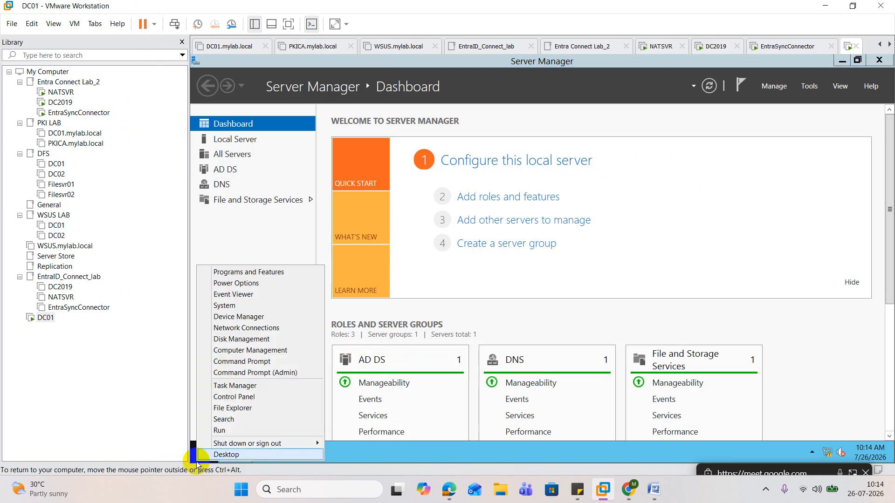
left_click(249, 429)
type("dsa")
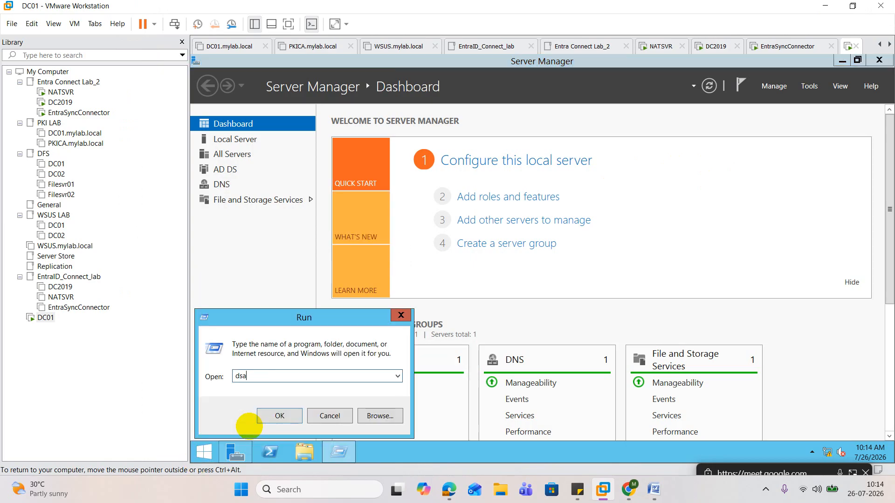
type(".msc")
key("Return")
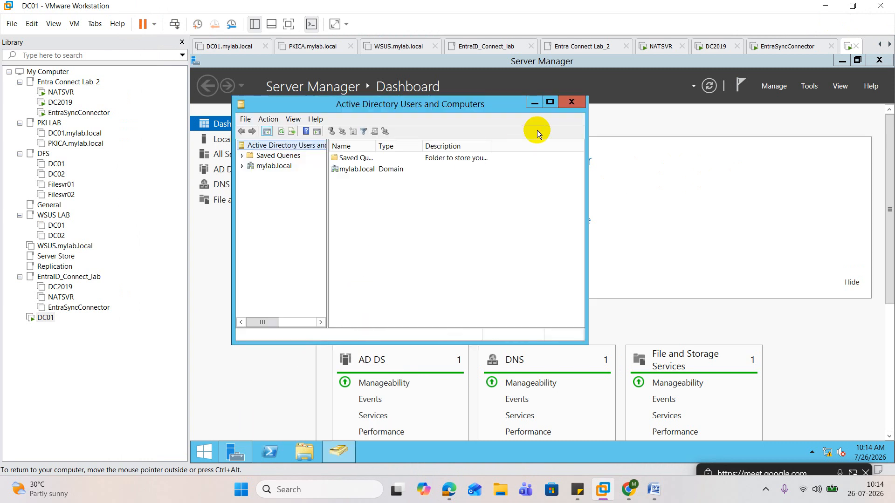
left_click(550, 102)
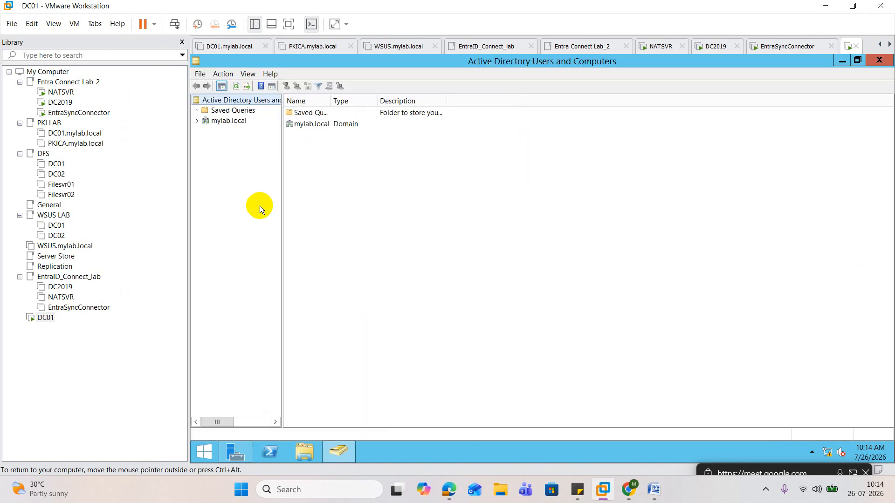
left_click(198, 122)
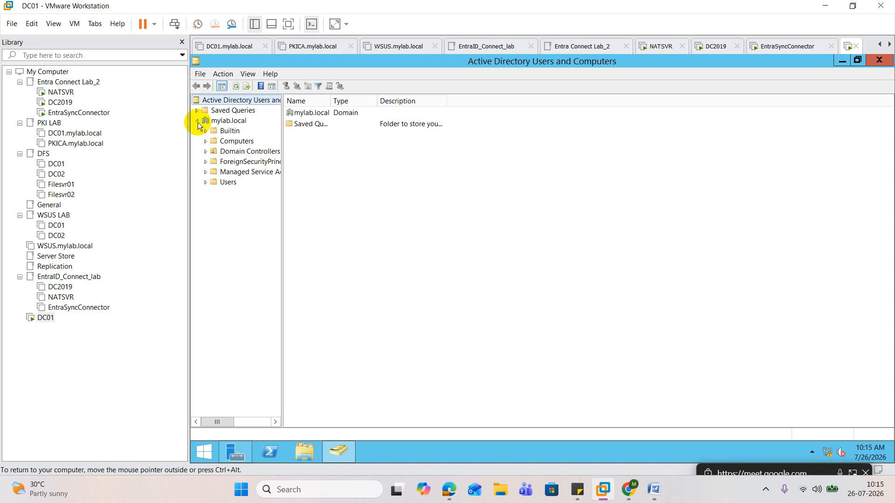
left_click(228, 182)
right_click(222, 120)
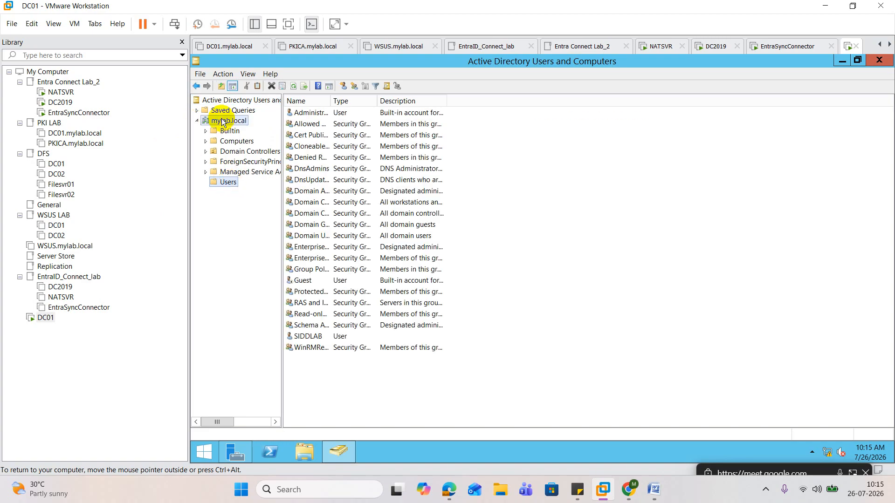
mouse_move(287, 195)
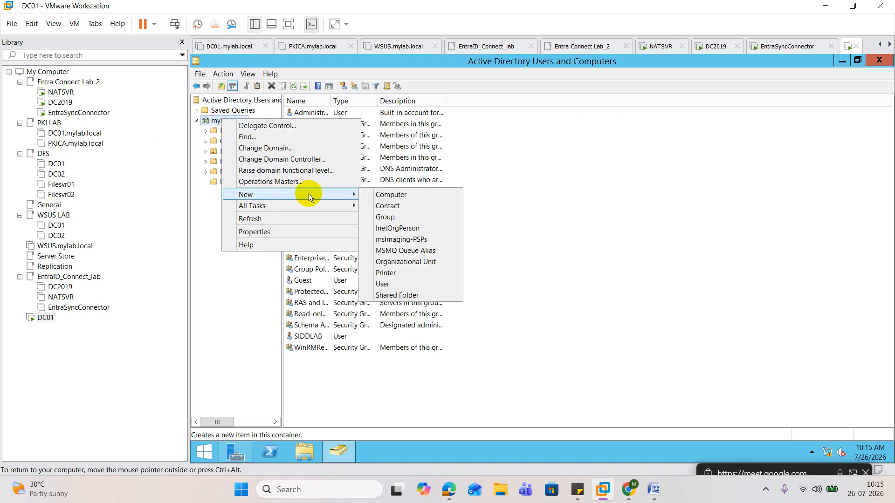
left_click(390, 273)
left_click(461, 67)
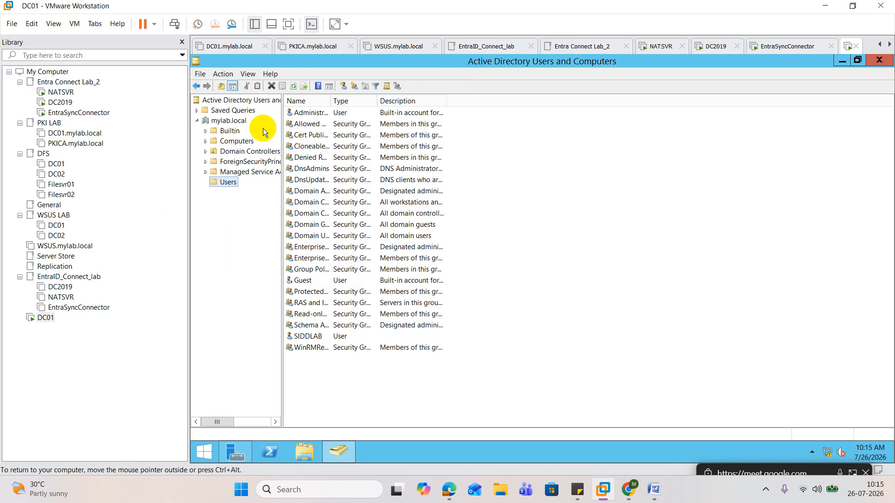
Create an organizational unit named ORG_User directly under the mylab.local domain, keeping the protection from accidental deletion
right_click(230, 120)
mouse_move(307, 195)
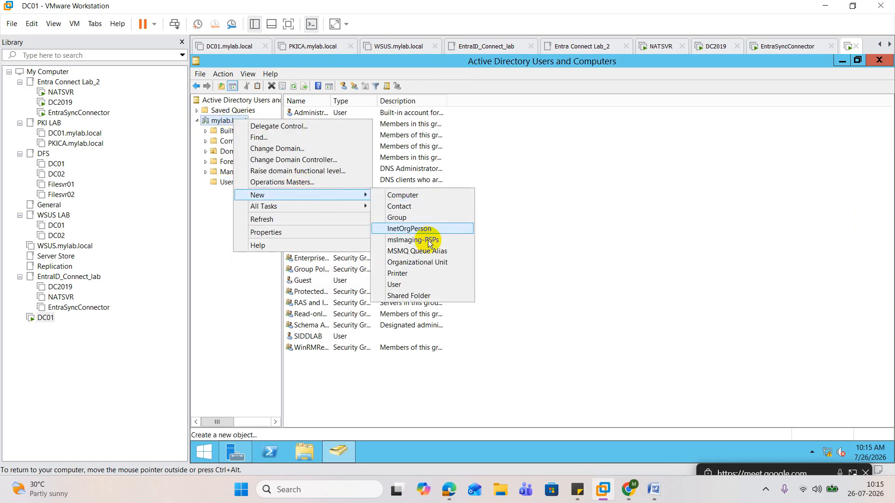
left_click(406, 261)
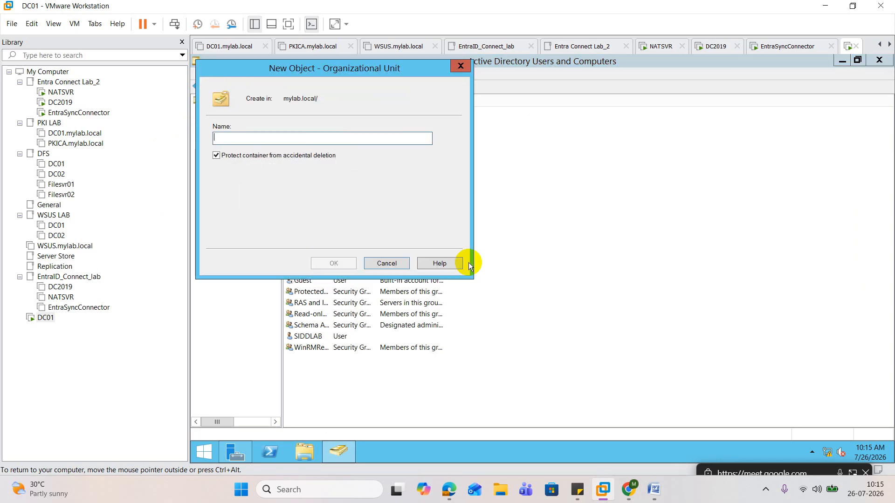
type("ORG_User")
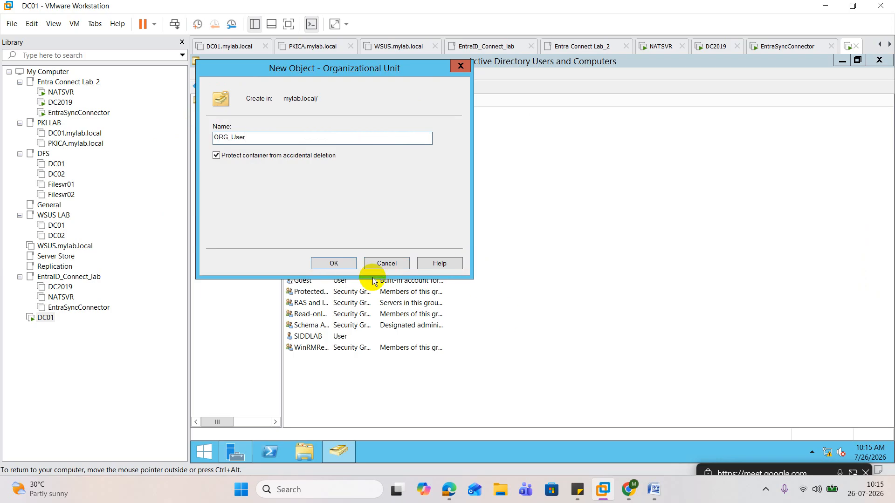
left_click(333, 263)
Start a new user in the ORG_User organizational unit and fill in the first name, last name and user logon name
right_click(236, 192)
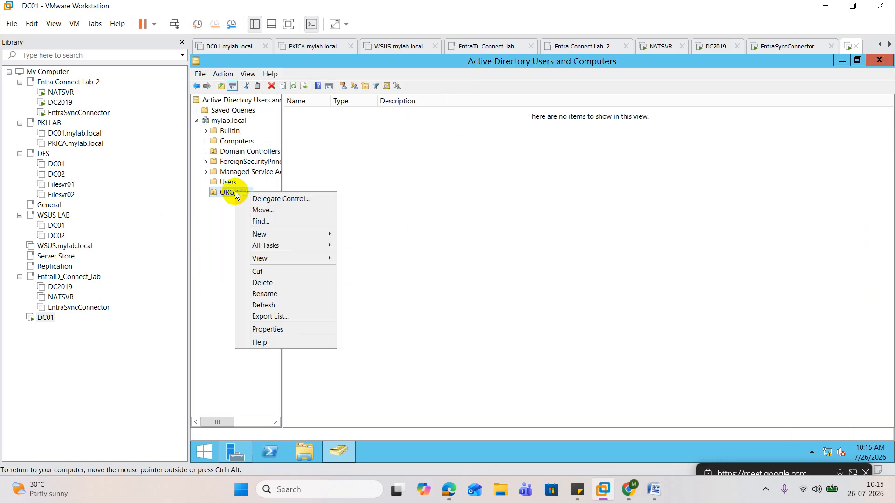
mouse_move(297, 233)
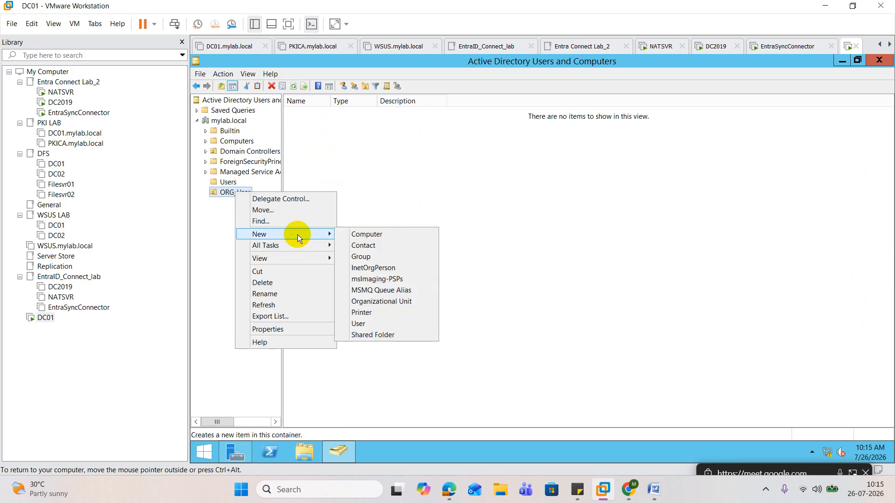
left_click(374, 325)
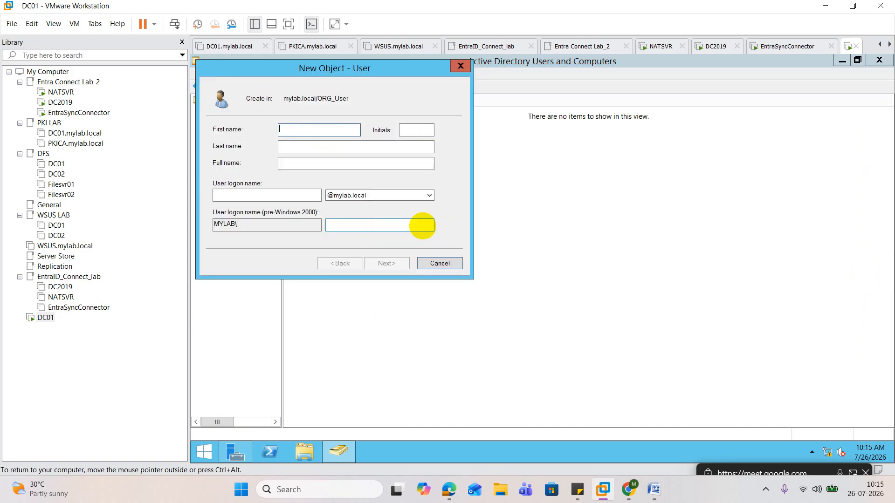
type("Siddhartha")
key("Tab")
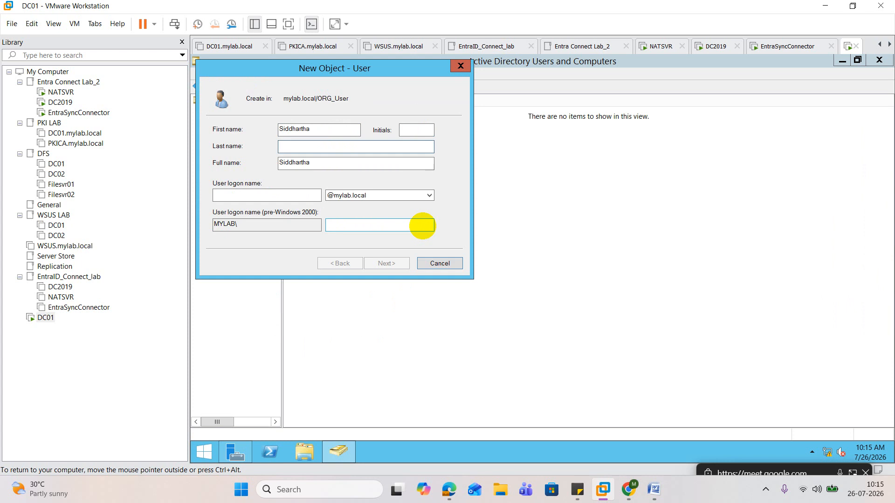
type("Roy")
key("Tab")
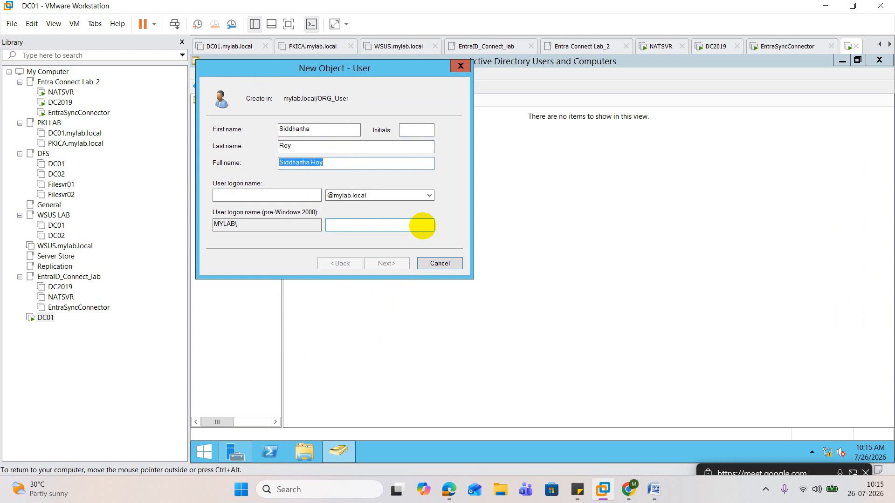
key("Tab")
type("siddr")
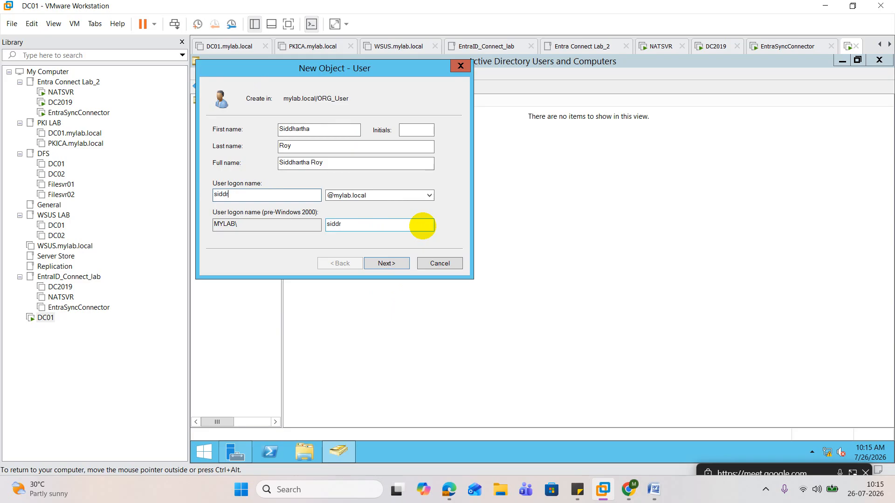
left_click(393, 265)
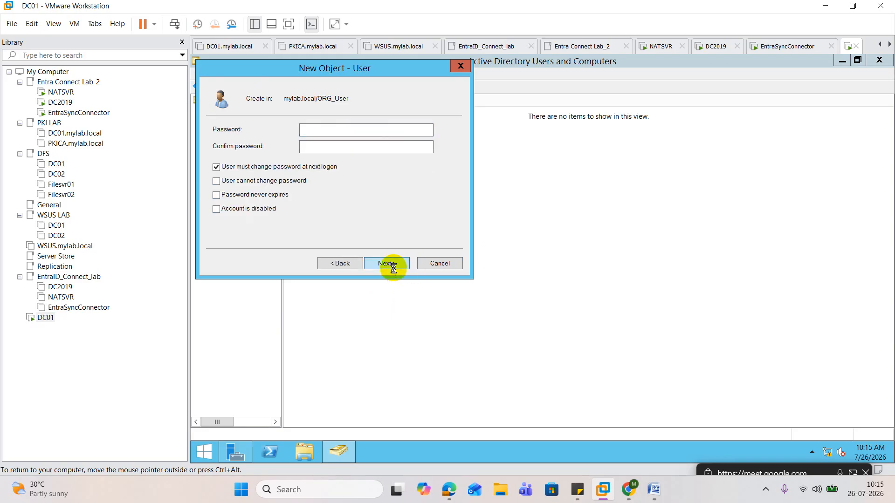
Enter and confirm the new user's password without requiring a password change at next logon, and finish creating the account
left_click(392, 265)
left_click(341, 262)
left_click(265, 161)
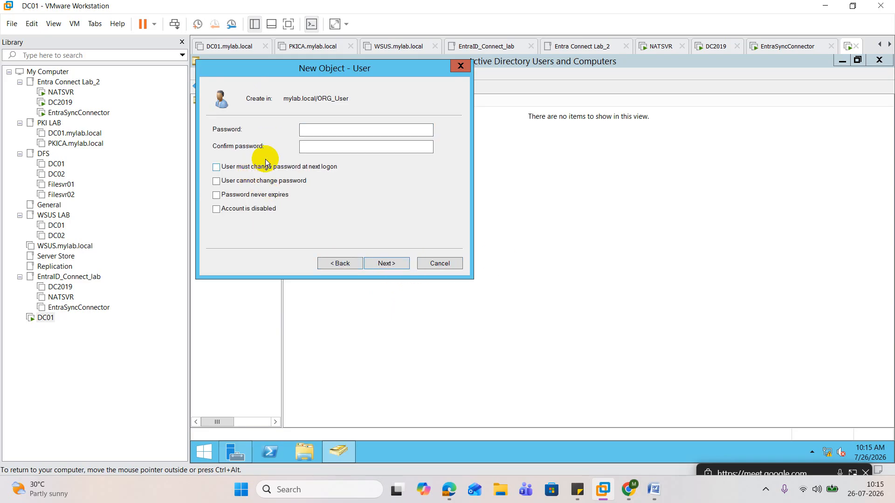
left_click(318, 129)
type("••••••")
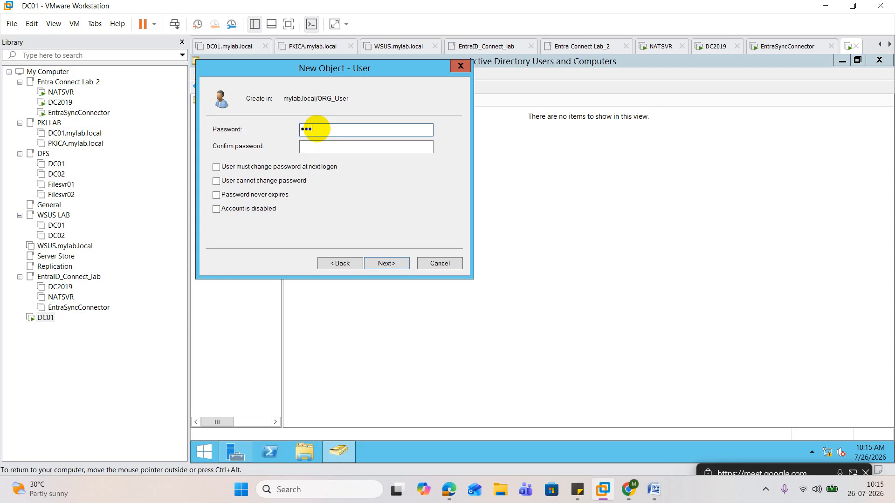
type("••••••")
key("Tab")
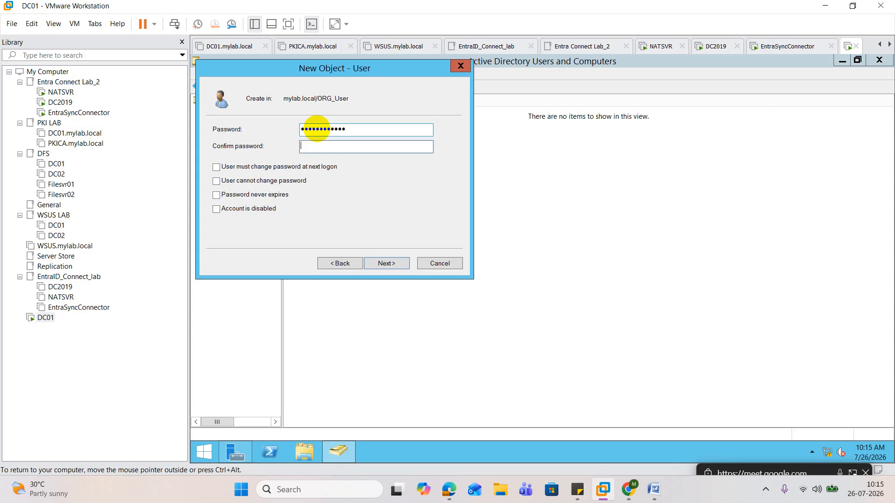
type("••••••••••••")
left_click(386, 264)
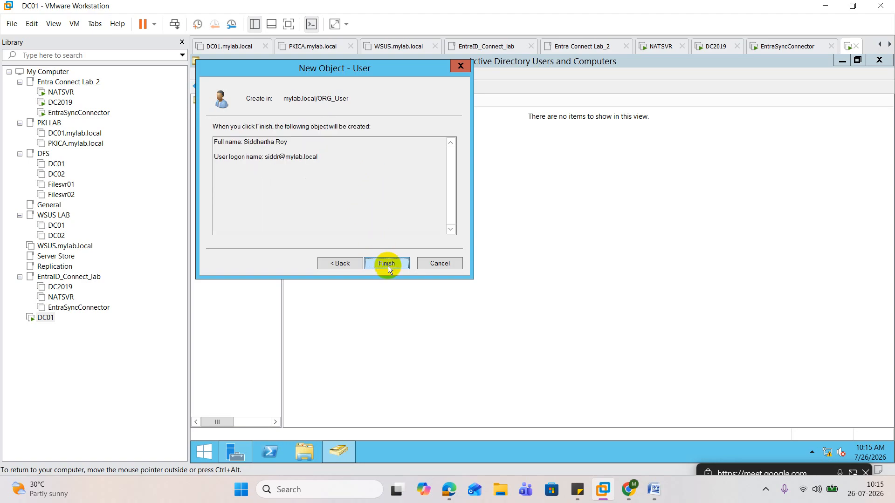
left_click(388, 266)
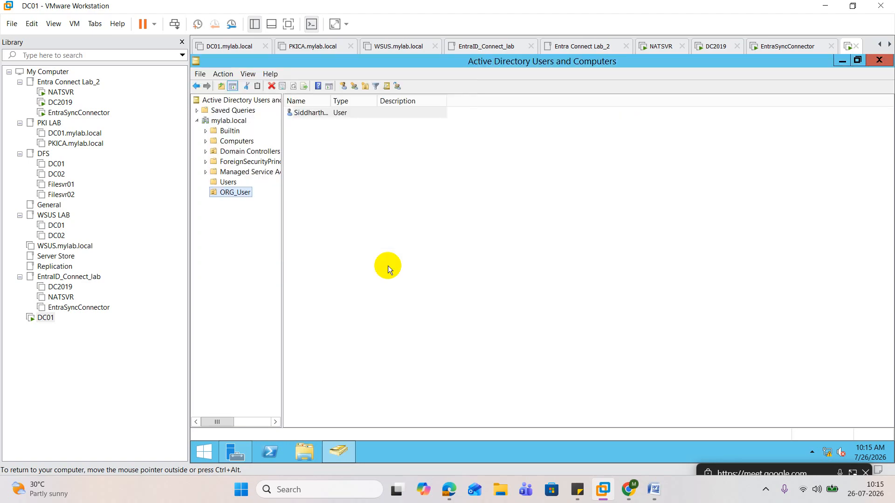
Check which property pages the new user offers, close them, and enable Advanced Features for the console
double_click(316, 114)
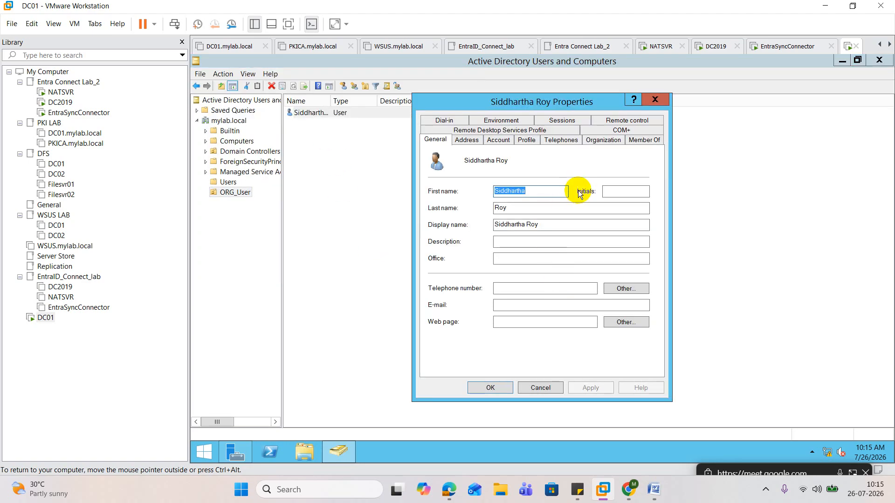
left_click(655, 98)
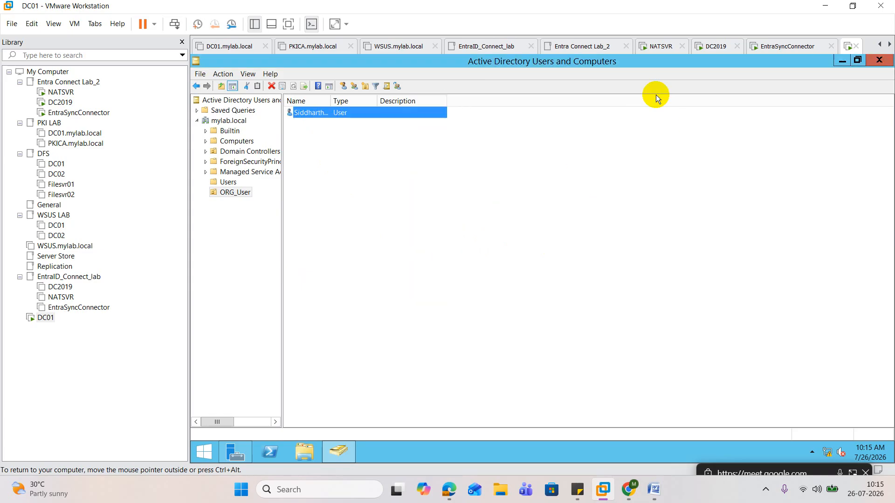
left_click(248, 73)
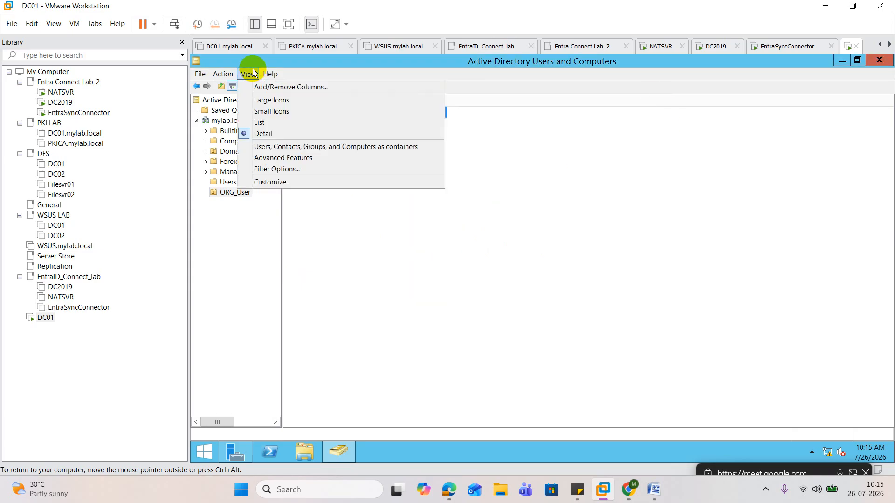
left_click(285, 159)
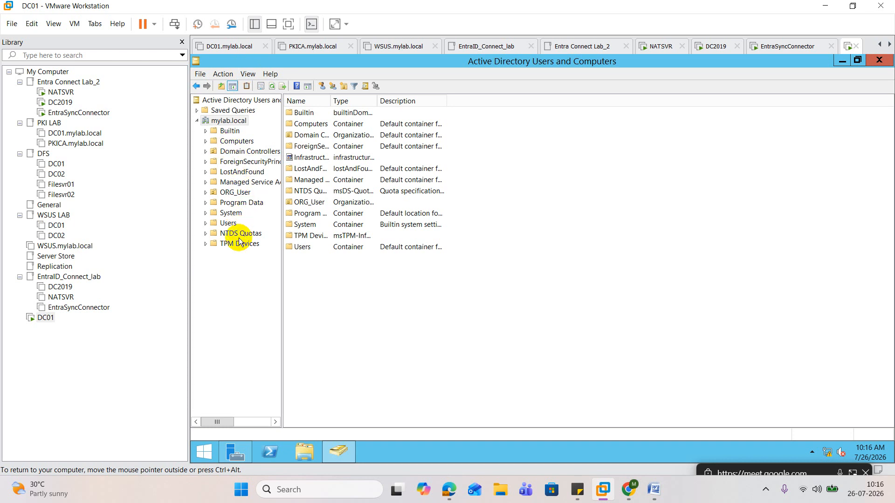
Open the Attribute Editor of the user in ORG_User, widen the Attribute column and look through the attribute list
left_click(244, 194)
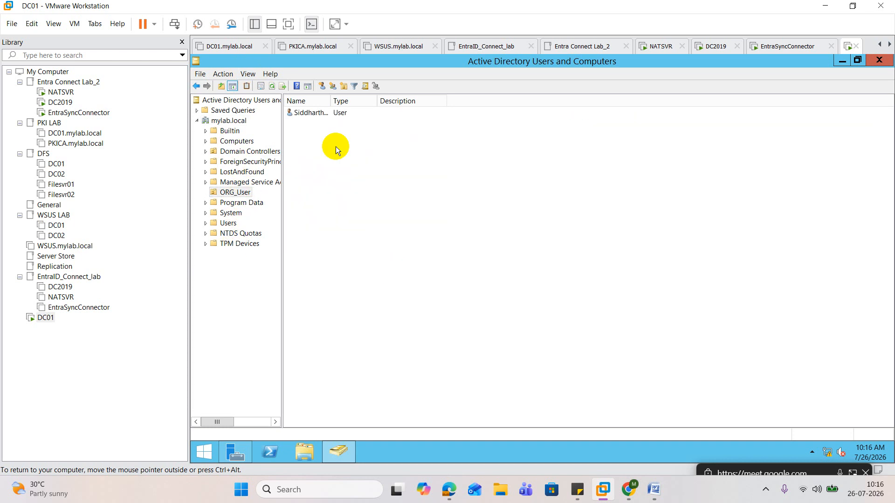
double_click(325, 113)
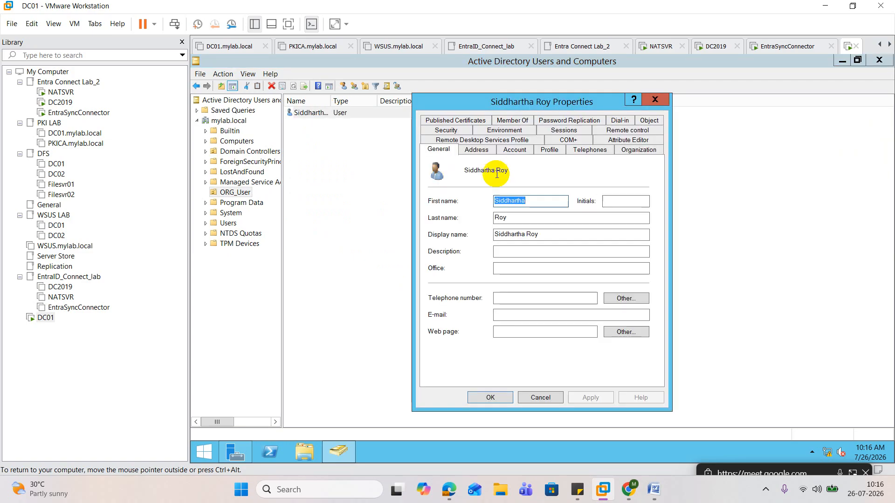
left_click(627, 141)
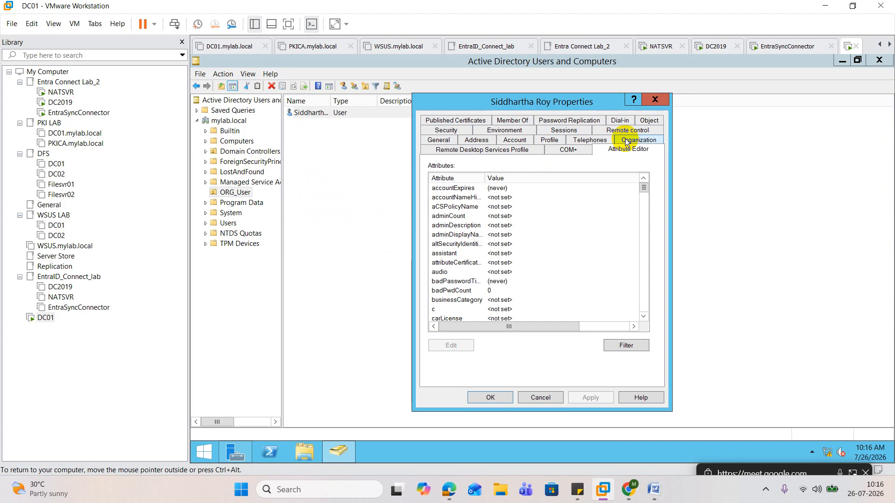
left_click_drag(485, 179, 555, 181)
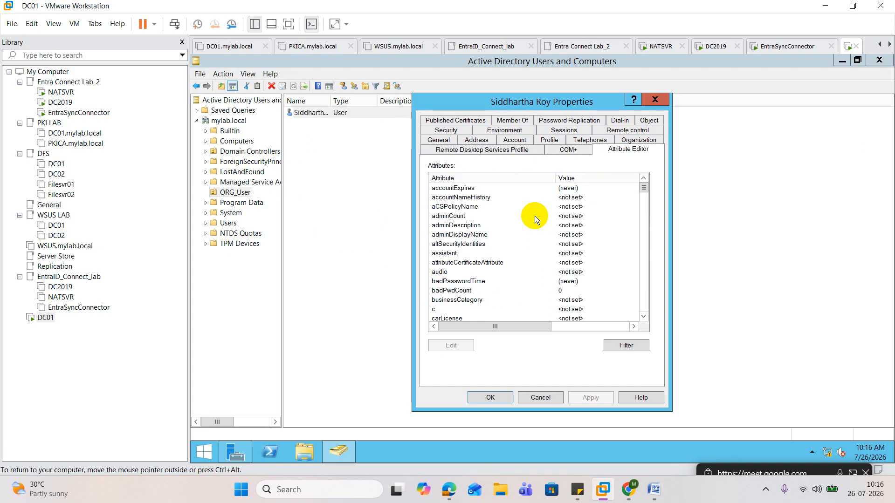
scroll(452, 227, "down", 4)
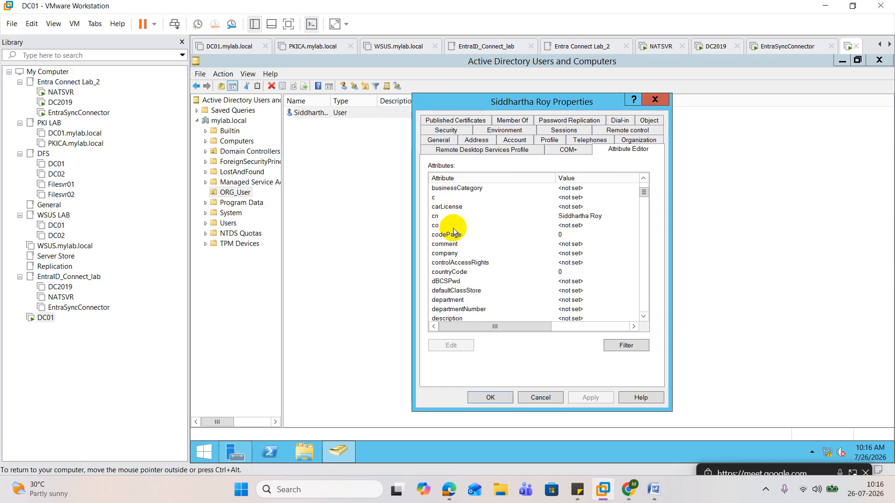
scroll(454, 232, "down", 3)
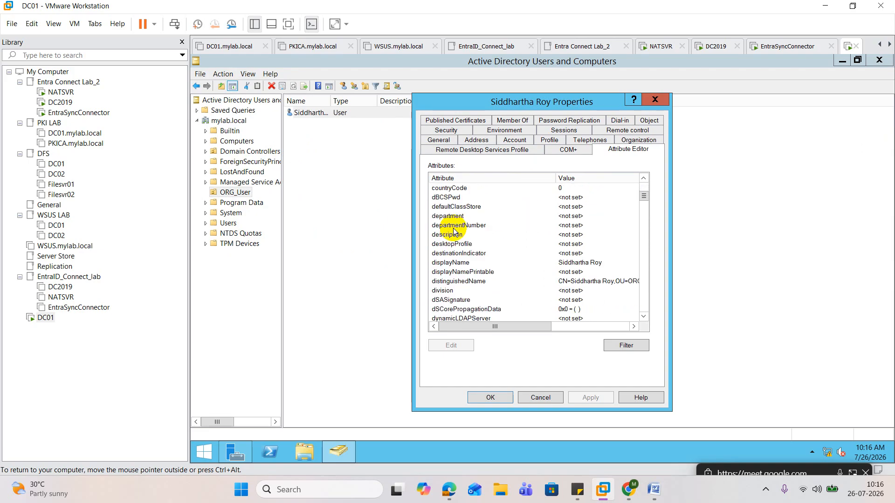
scroll(453, 232, "down", 1)
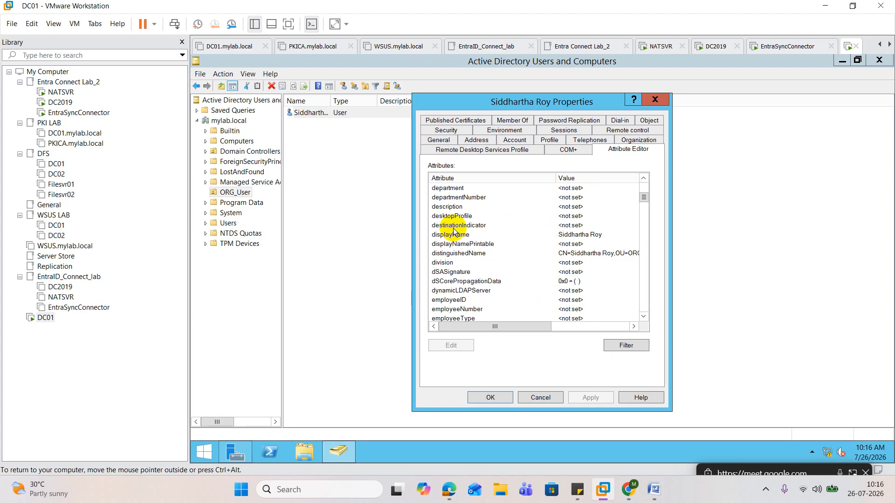
Continue looking through the user's attribute list on DC01 down to the msDS-cloudExtensionAttribute entries
scroll(454, 231, "down", 16)
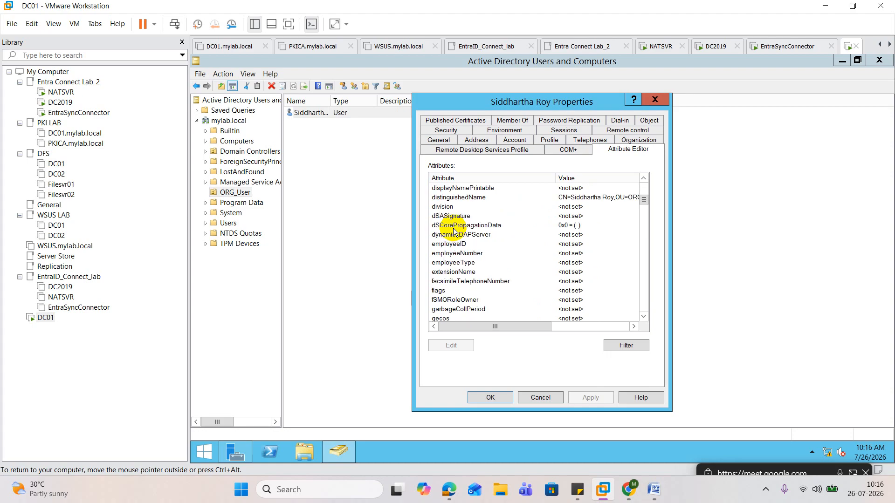
scroll(454, 231, "down", 12)
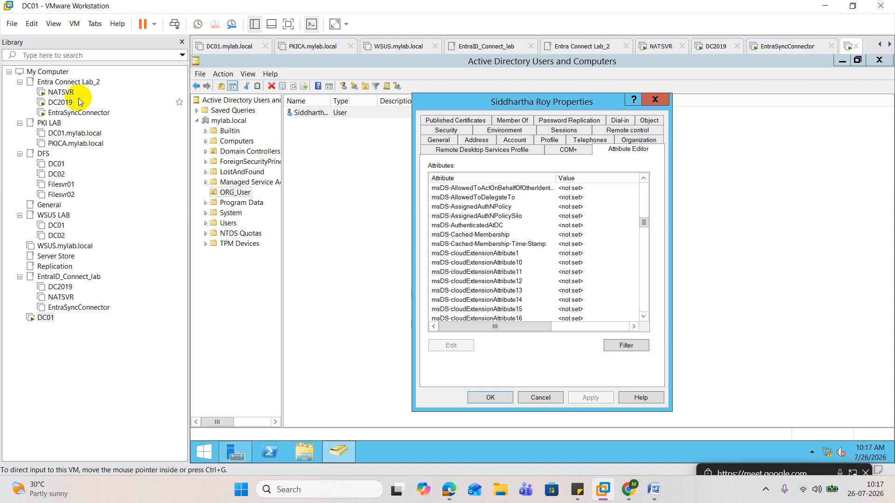
Switch to the DC2019 virtual machine in Entra Connect Lab_2 and bring up its sign-in prompt
left_click(67, 113)
left_click(64, 104)
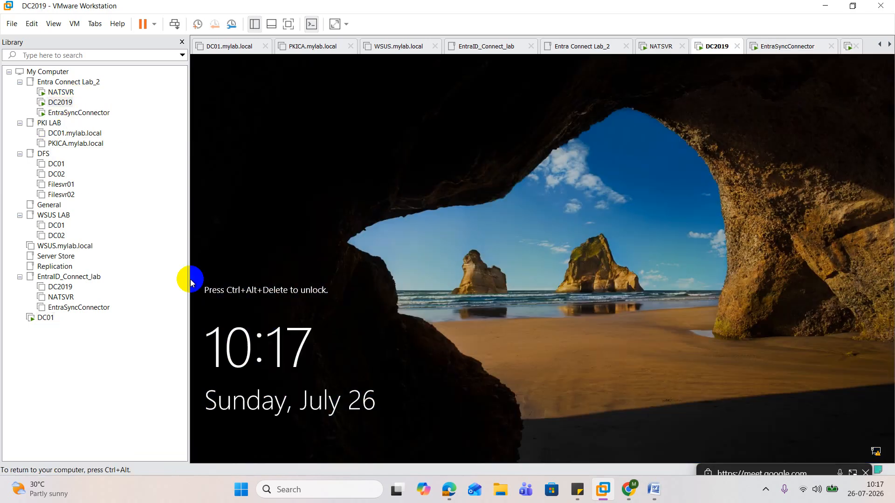
right_click(67, 103)
left_click(152, 227)
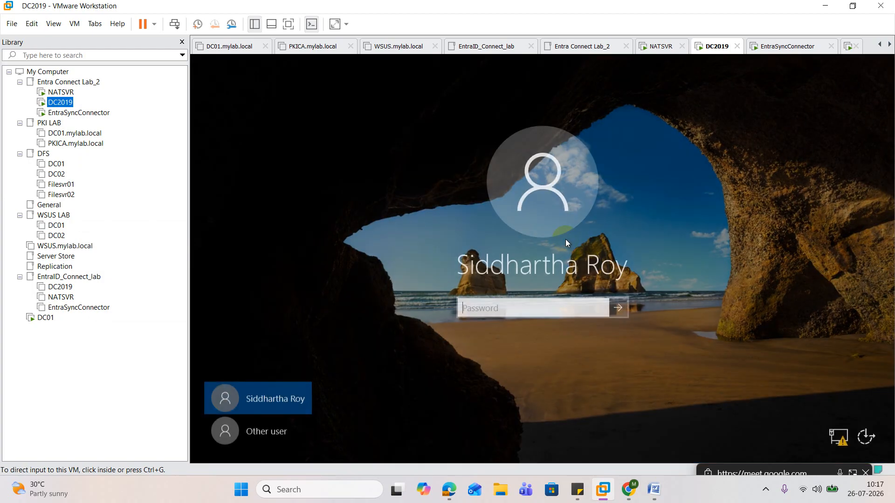
Try to unlock DC2019 with the account password, dismissing the prompt after each attempt
left_click(518, 308)
type("•••••••••")
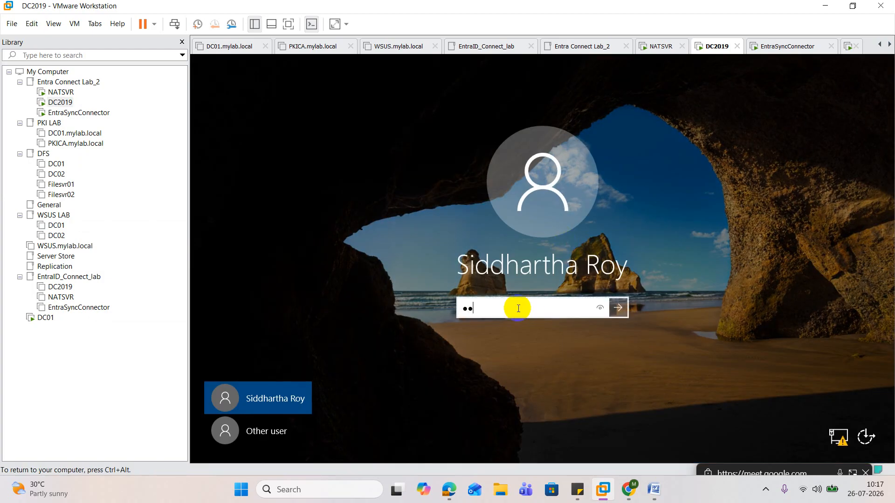
type("••")
key("Return")
key("Return")
left_click(518, 308)
type("•••••••••")
key("Return")
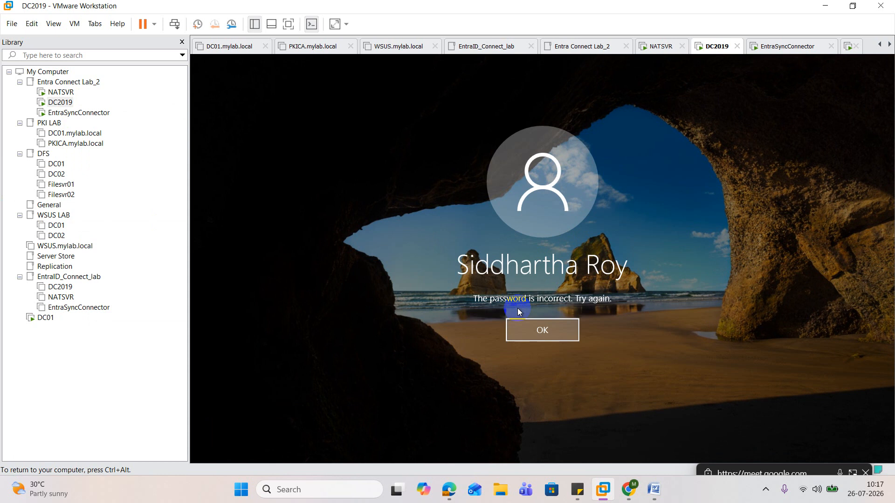
key("Return")
Enter the account password on the lock screen and sign in to DC2019
left_click(518, 309)
type("••••")
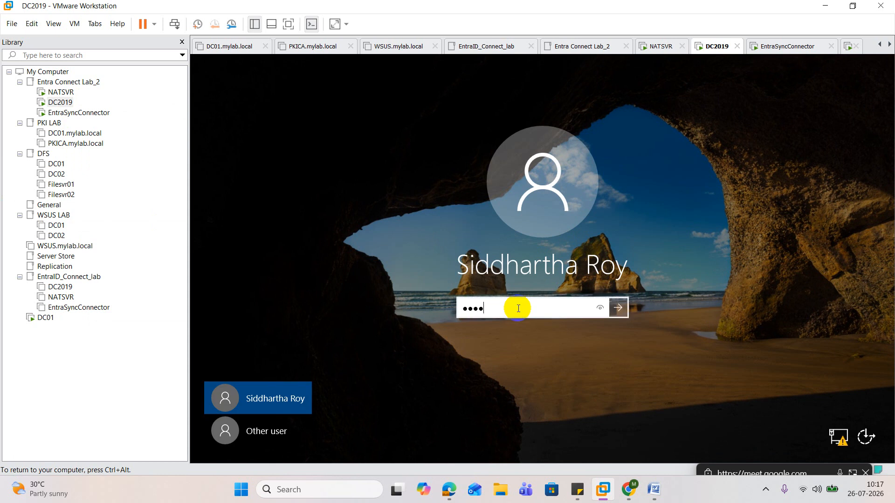
type("••••••••")
key("Return")
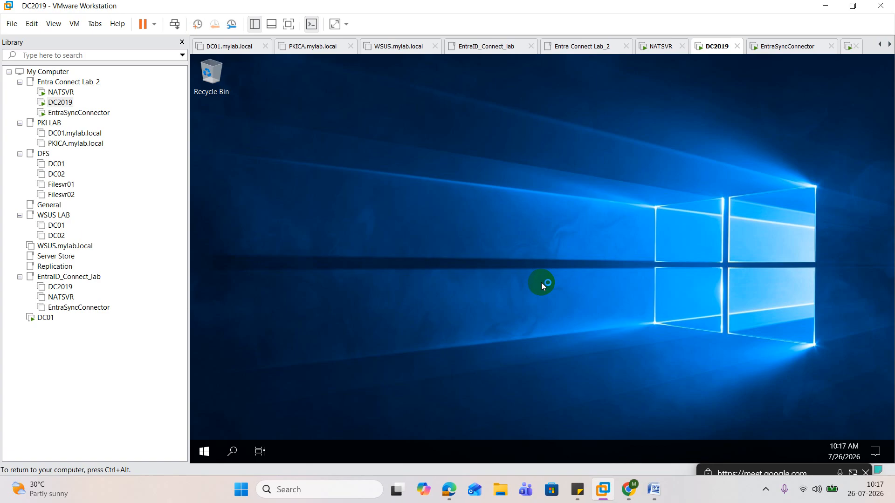
Run dsa.msc on DC2019 to start Active Directory Users and Computers, and dismiss the Shutdown Event Tracker
left_click(207, 453)
right_click(208, 454)
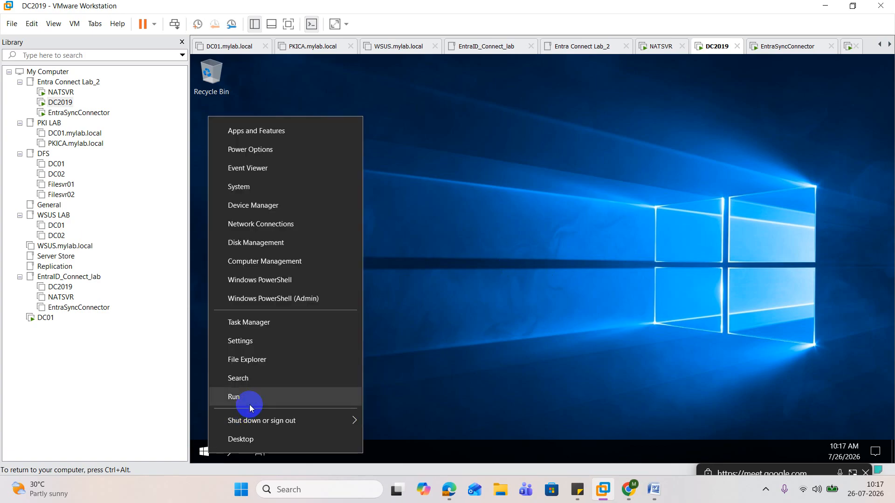
left_click(250, 407)
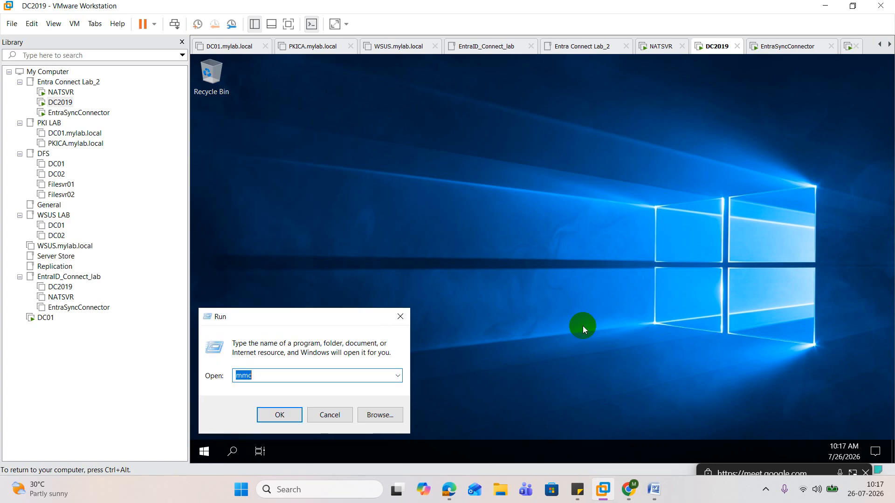
type("dsa.msc")
key("Return")
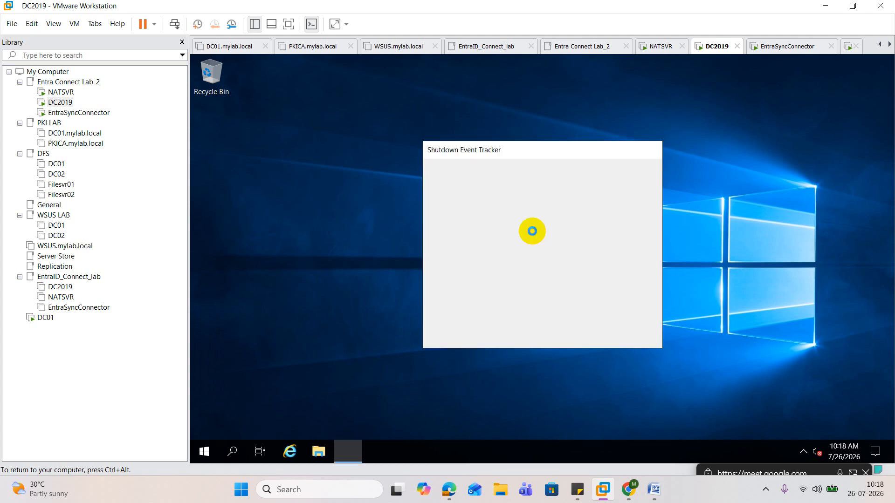
left_click(603, 332)
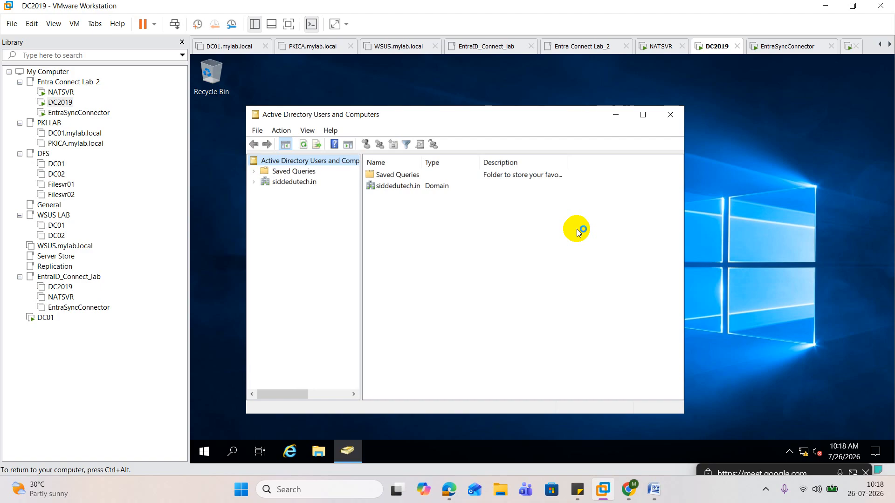
Expand siddedutech.in, check which property pages the user in ORG_User offers, and close the properties
left_click(254, 182)
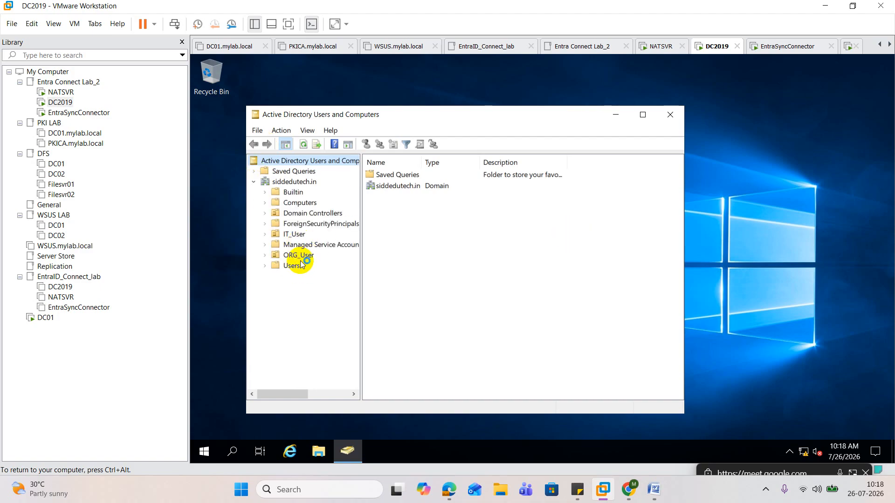
left_click(307, 256)
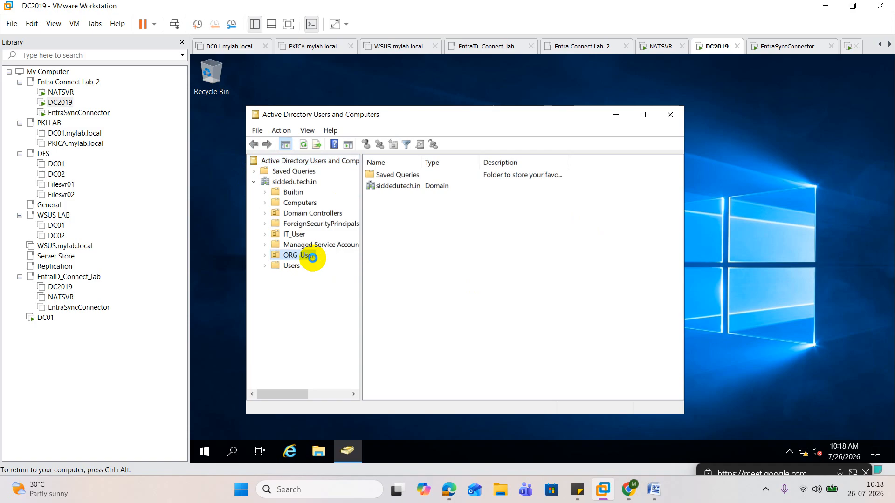
left_click(400, 175)
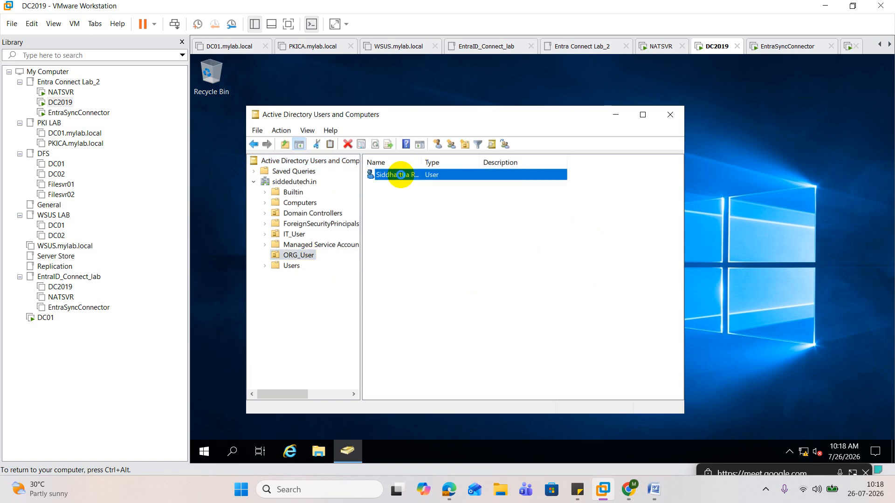
key("Return")
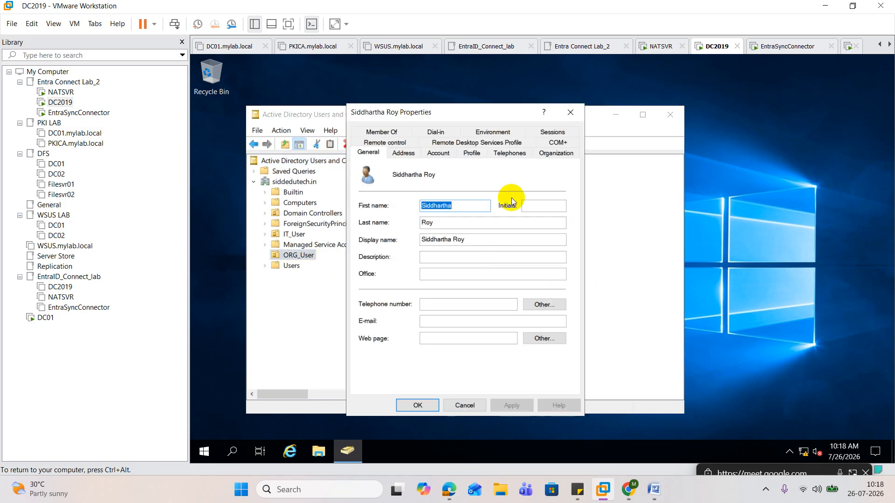
left_click(575, 119)
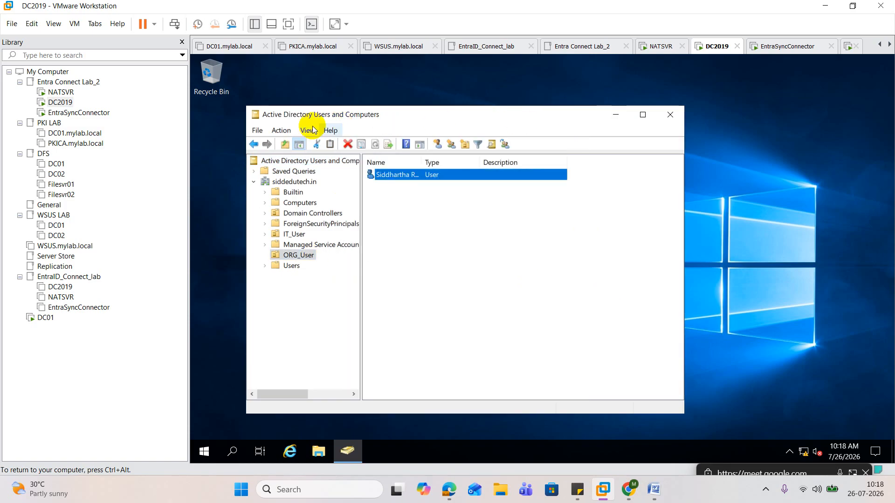
Enable Advanced Features for the Active Directory Users and Computers console on DC2019
left_click(288, 130)
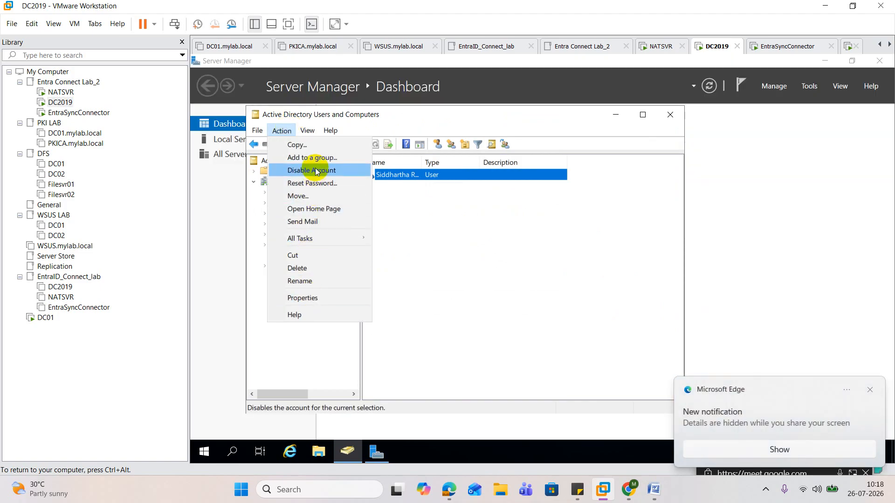
left_click(307, 131)
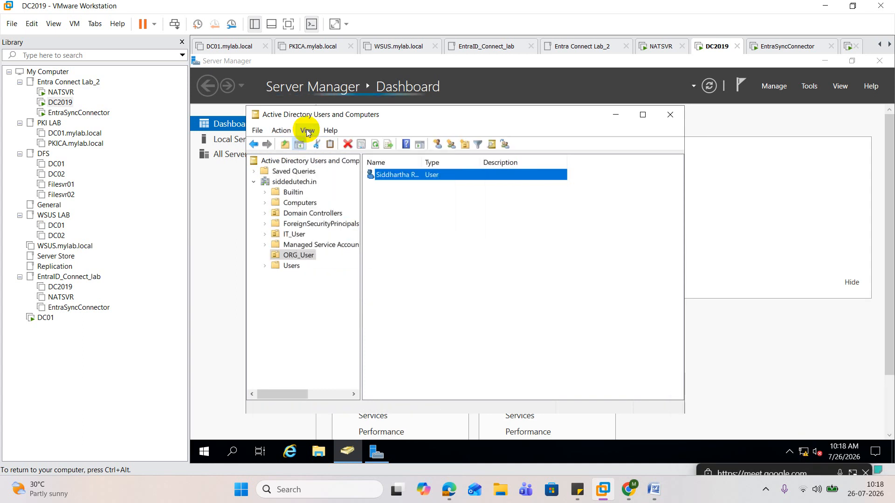
left_click(307, 131)
left_click(347, 230)
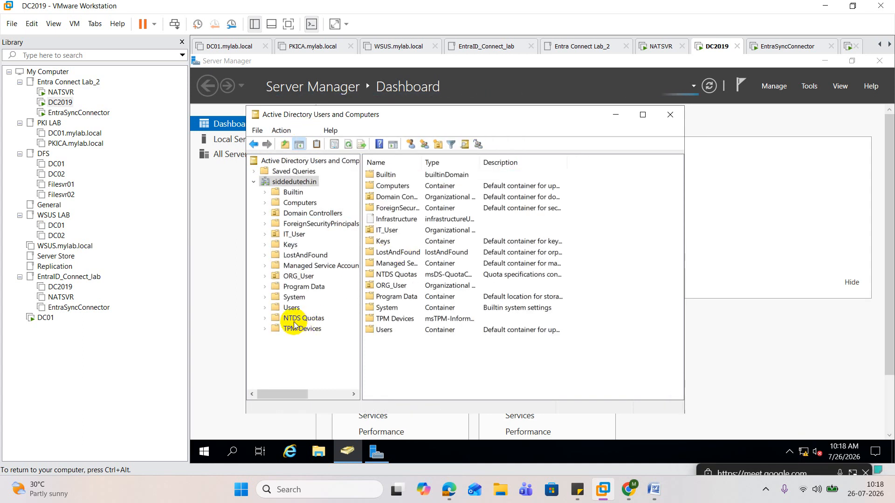
Open the Attribute Editor of the user in ORG_User and locate the kpmgGoAzuredSync attribute
left_click(298, 276)
double_click(405, 180)
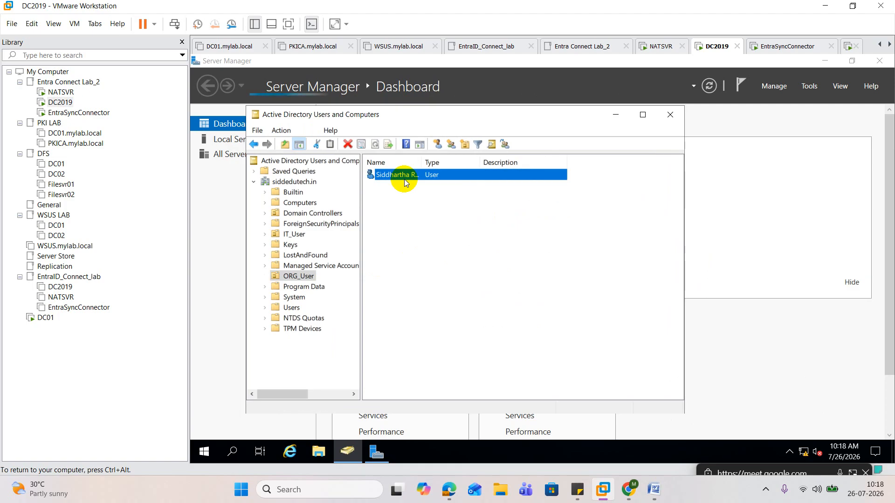
left_click(545, 152)
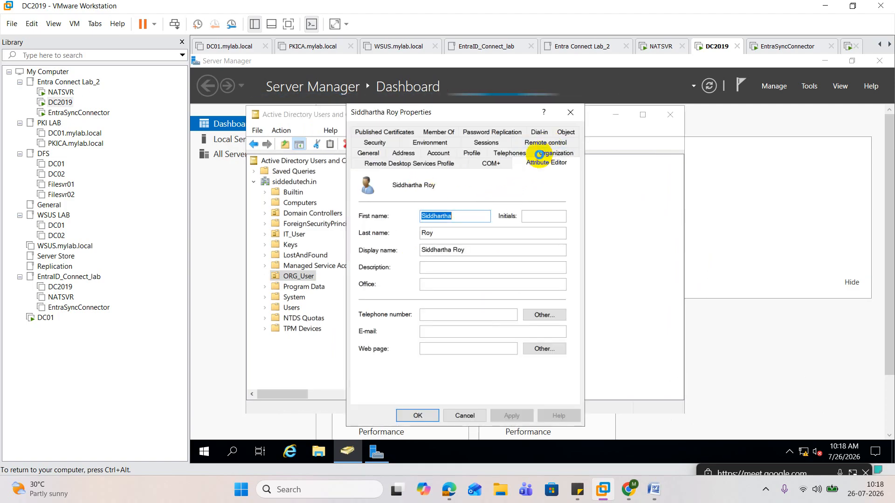
left_click(412, 268)
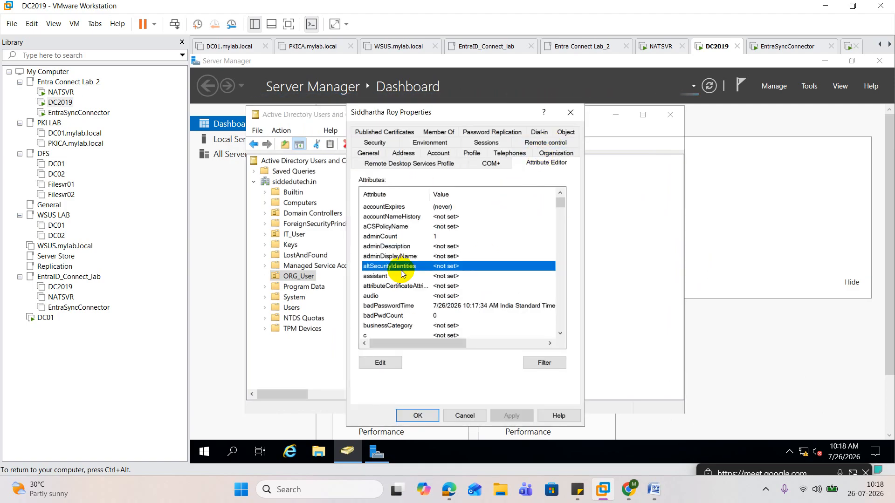
key("k")
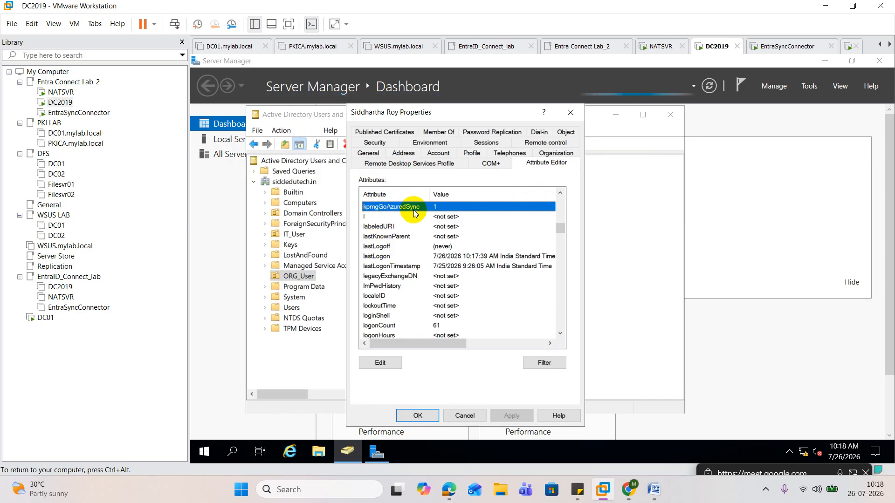
Compare with the user's attribute list on the DC01 virtual machine, and return to DC2019
left_click(47, 317)
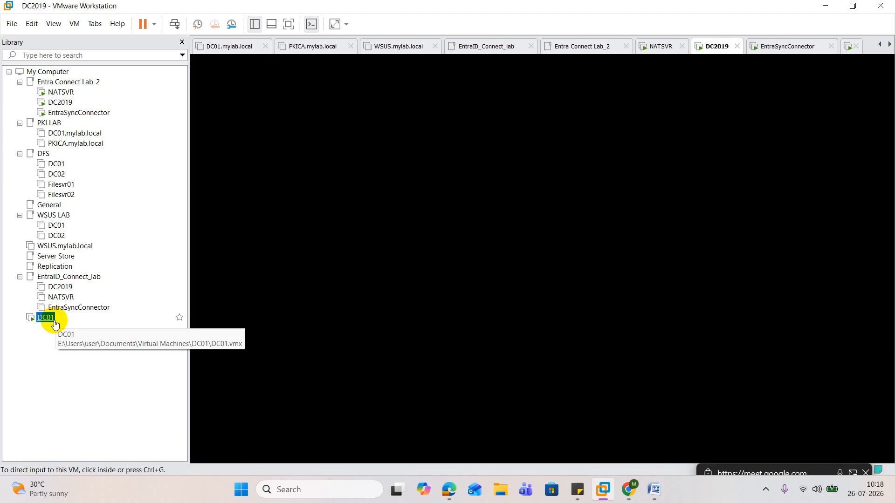
left_click(471, 216)
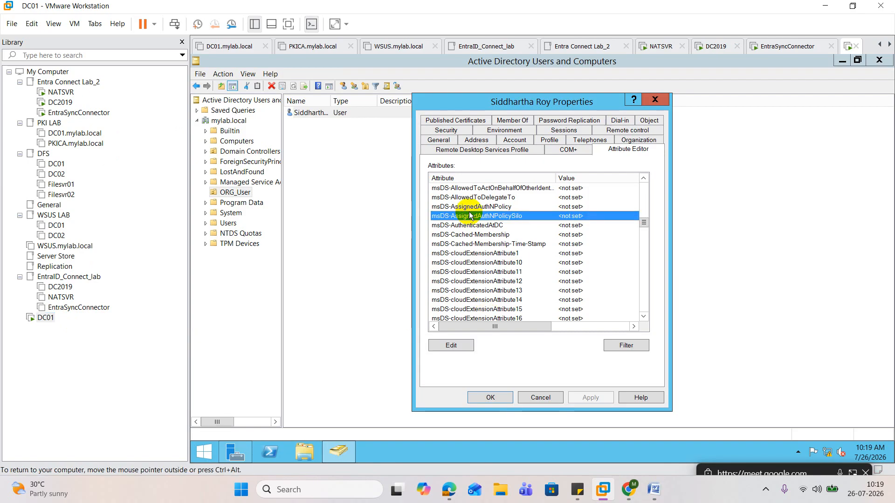
left_click(60, 102)
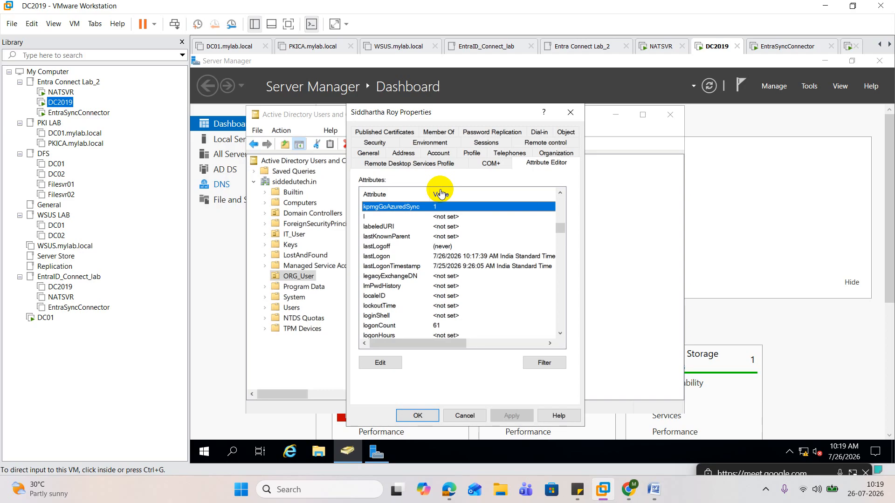
Switch to the Google Meet browser window and check the meeting's participant list
mouse_move(449, 487)
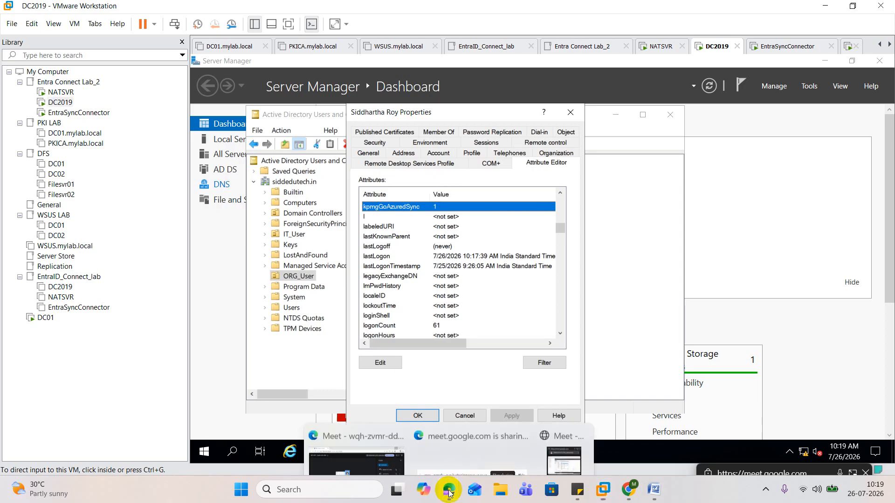
left_click(385, 454)
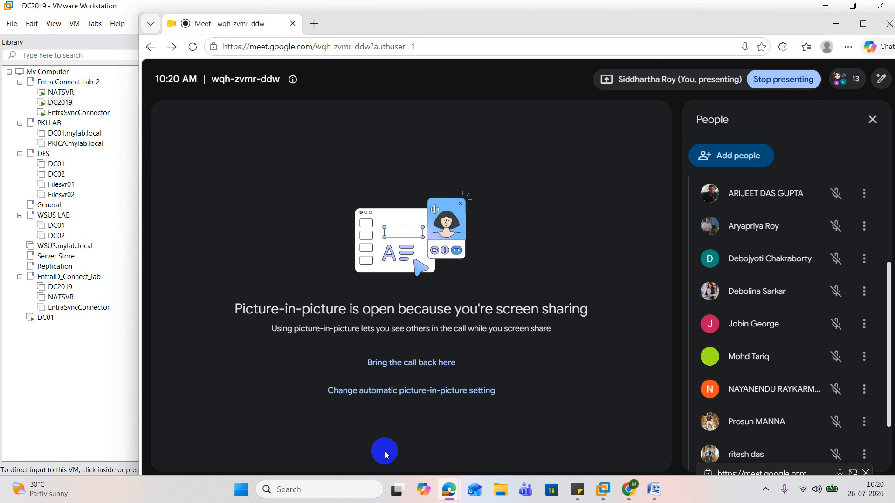
Switch to the Word notes on Active Directory schema extension and read from the beginning through the "When Do We Extend the Schema?" section
left_click(653, 489)
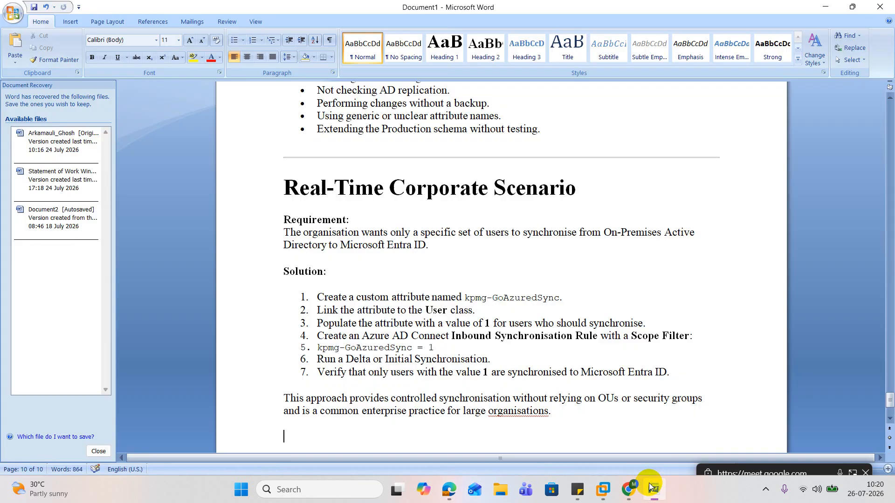
scroll(415, 303, "up", 15)
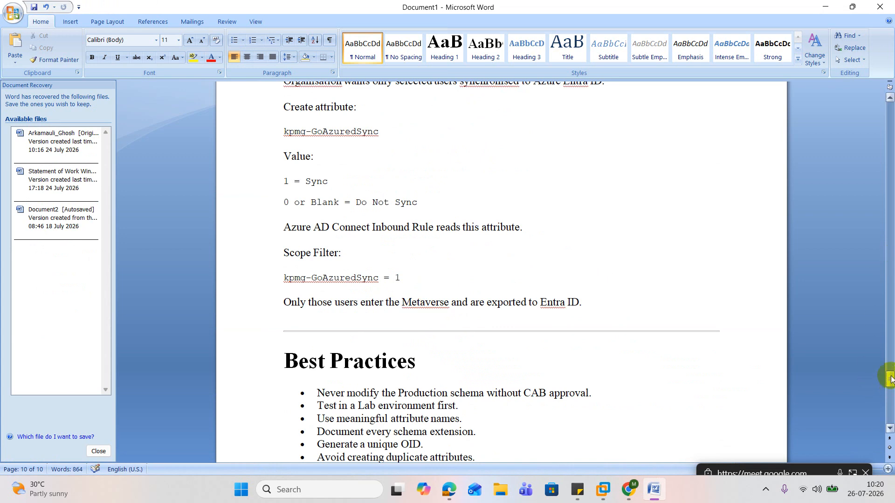
left_click_drag(890, 377, 845, 66)
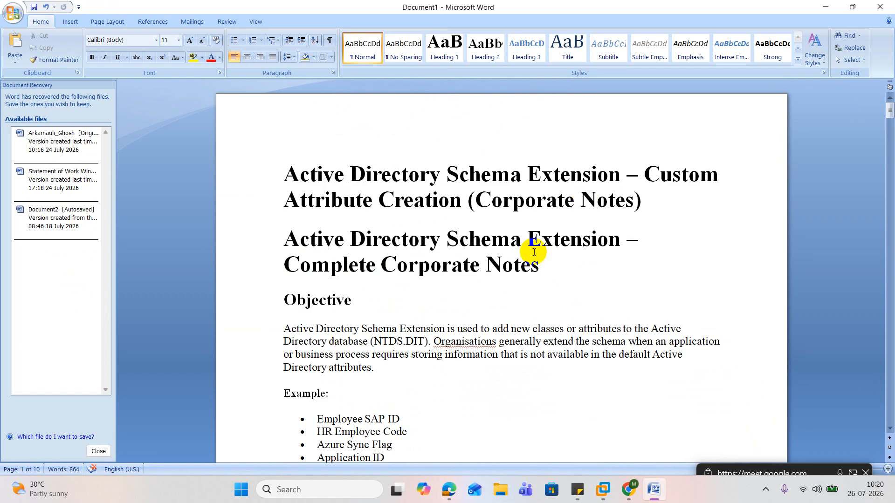
scroll(495, 280, "down", 3)
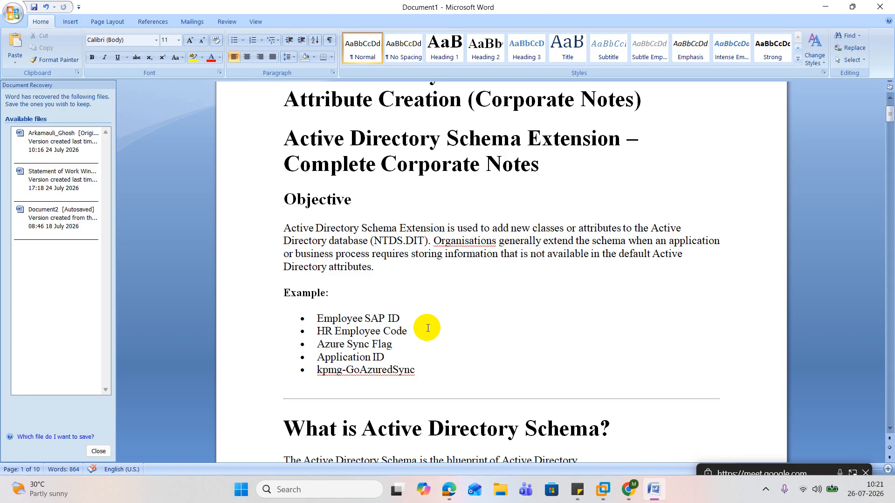
scroll(428, 328, "down", 5)
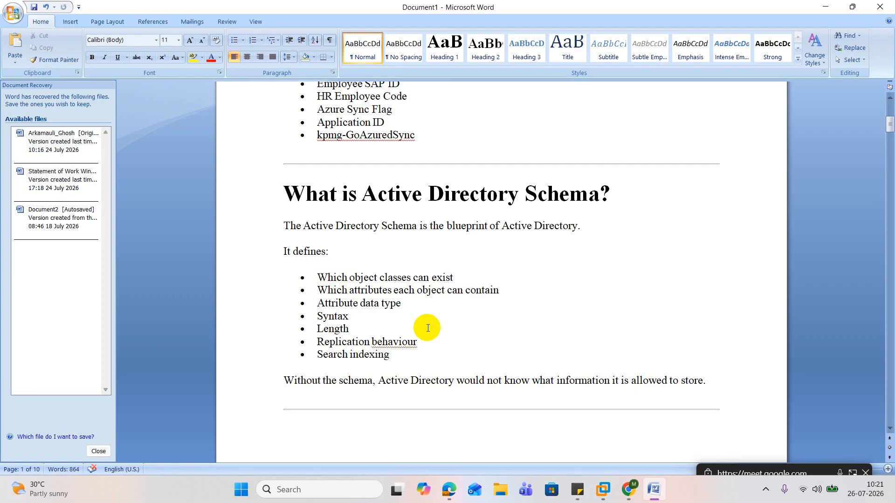
scroll(427, 328, "down", 7)
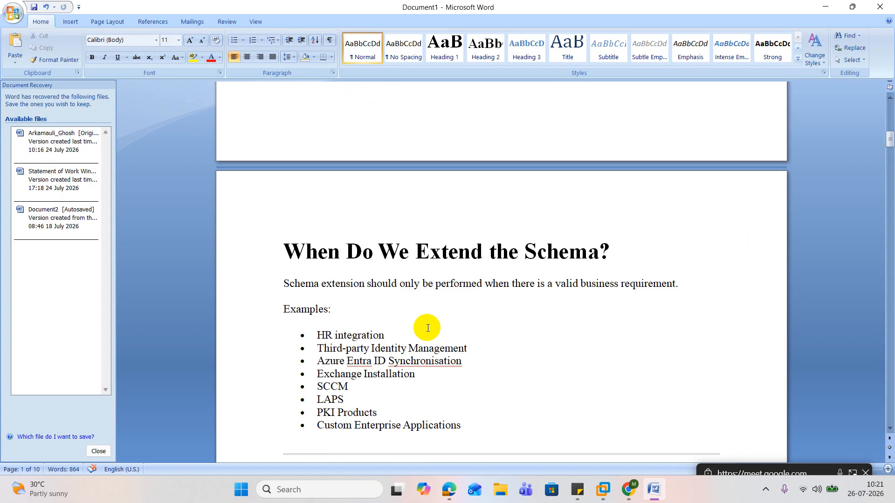
Read the schema extension examples and the first two important facts, on forest-wide changes and permanence
scroll(427, 328, "down", 1)
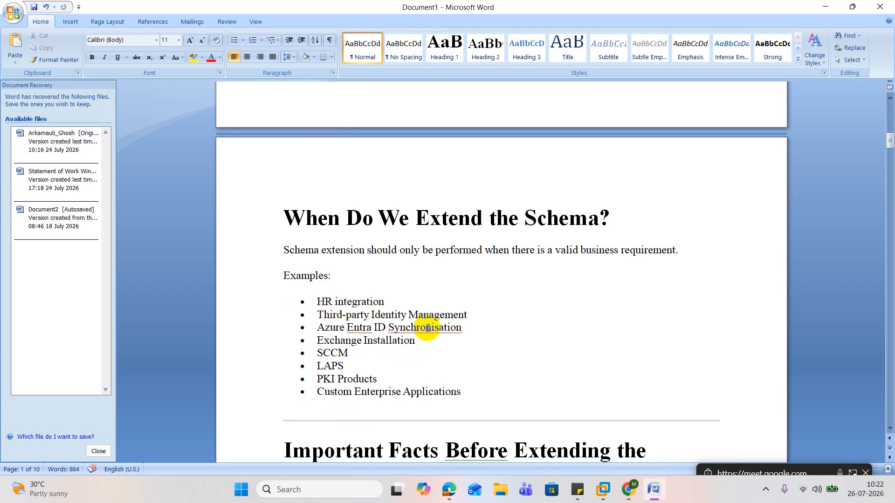
scroll(428, 328, "down", 5)
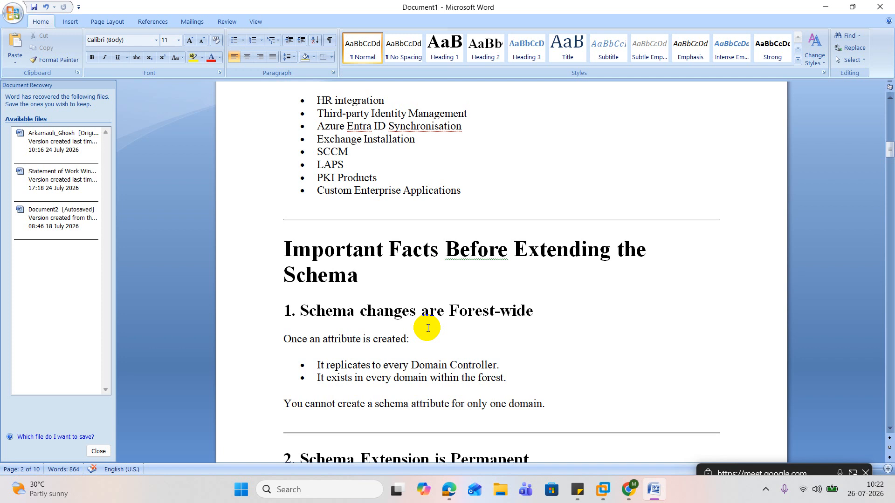
scroll(428, 328, "down", 3)
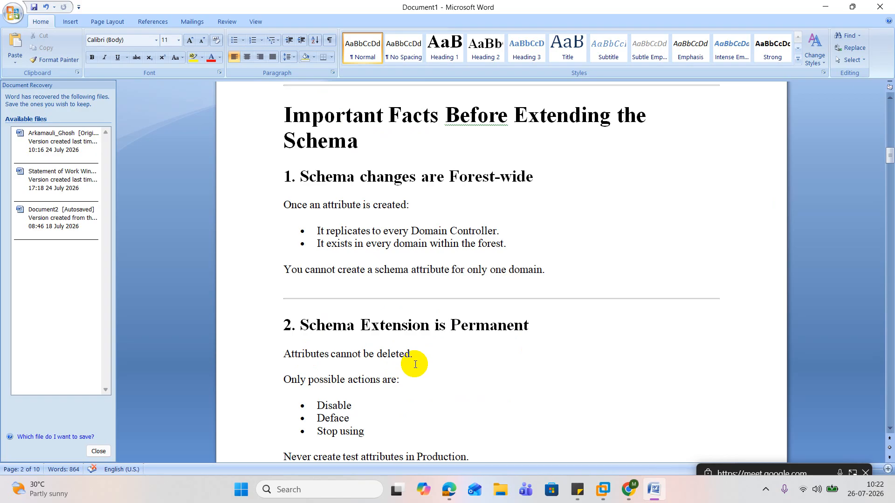
scroll(395, 391, "down", 1)
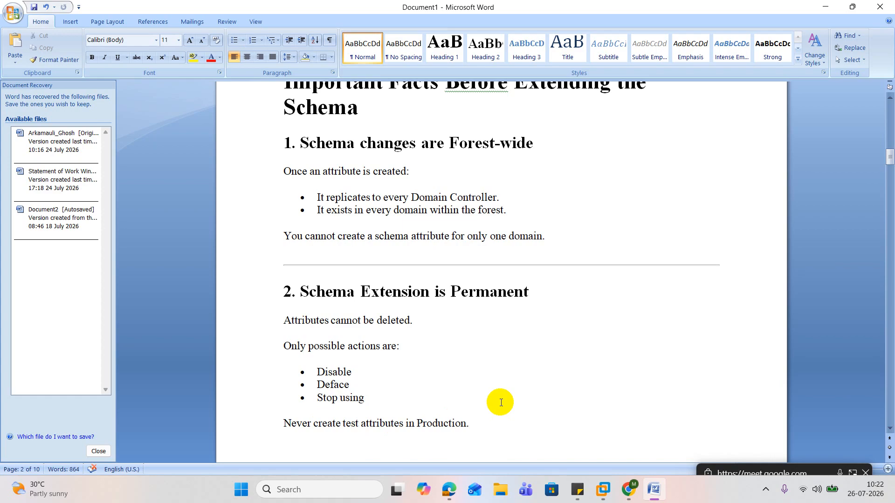
scroll(501, 403, "down", 5)
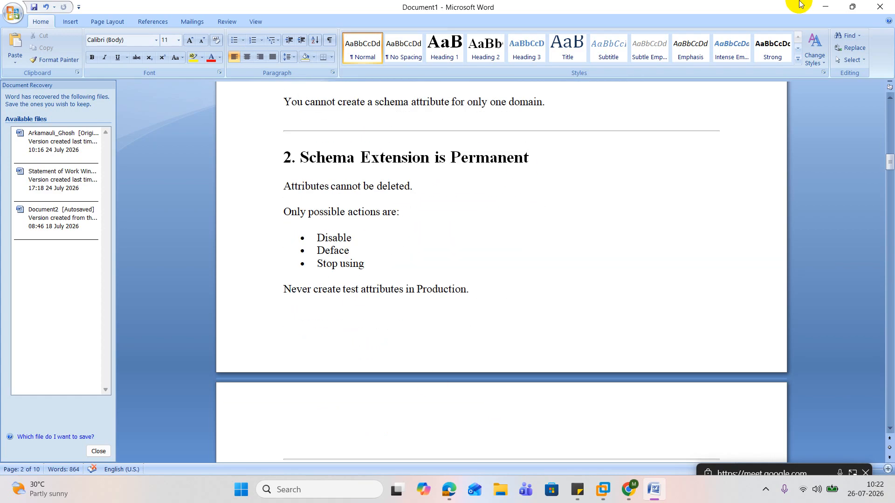
Switch to the DC01 virtual machine in VMware Workstation and find the employee attributes in the user's Attribute Editor
left_click(824, 5)
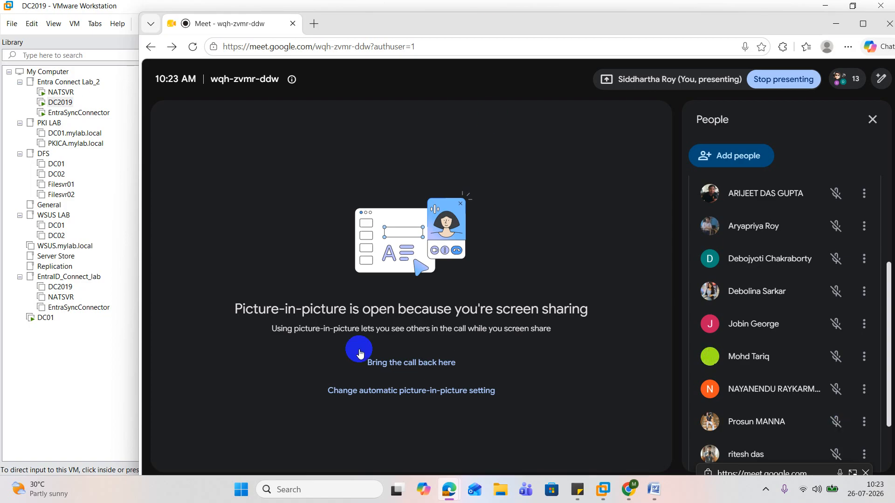
left_click(30, 317)
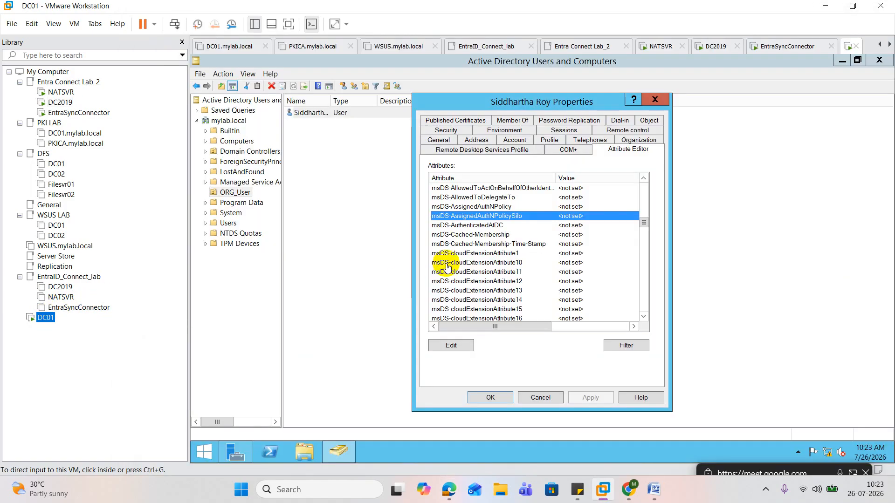
left_click(477, 207)
key("e")
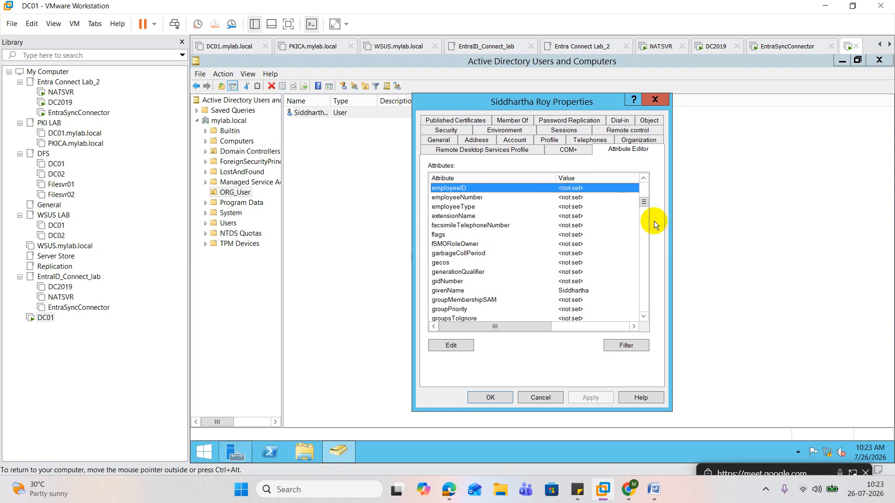
Return to the Word notes and review the business examples under "When Do We Extend the Schema?", from HR integration to Custom Enterprise Applications
left_click(654, 489)
scroll(466, 310, "up", 12)
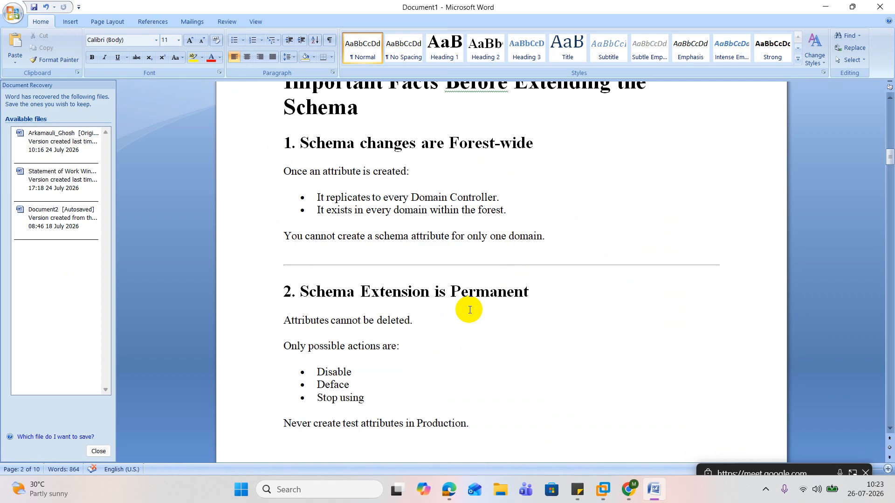
scroll(470, 310, "down", 3)
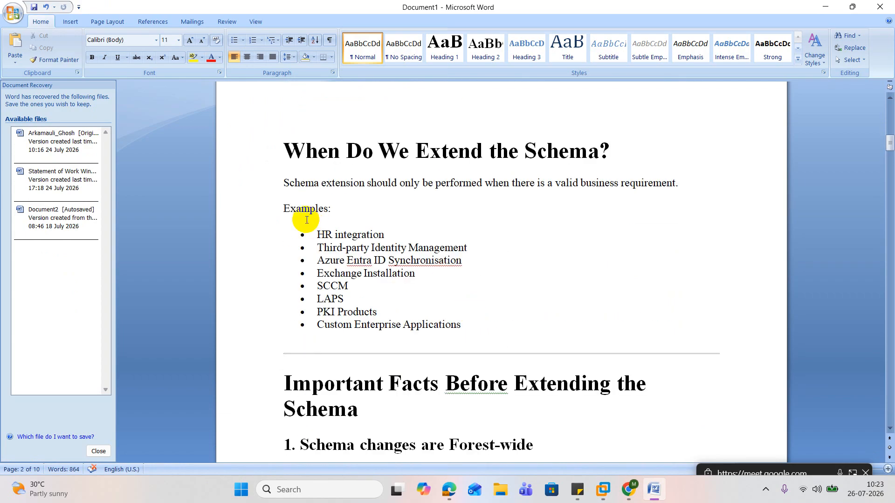
left_click_drag(317, 234, 483, 328)
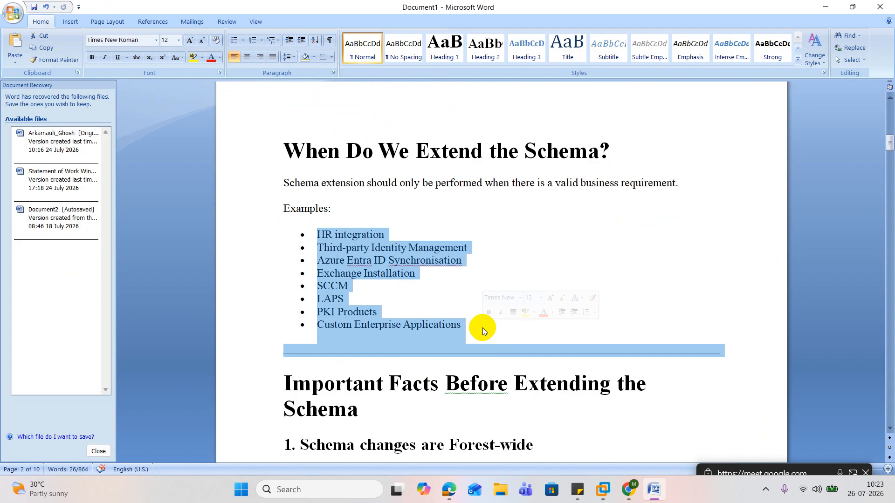
left_click(681, 257)
Read the five important facts before extending the schema and the "FSMO Role Required" section with its Schema Master commands
scroll(683, 259, "down", 5)
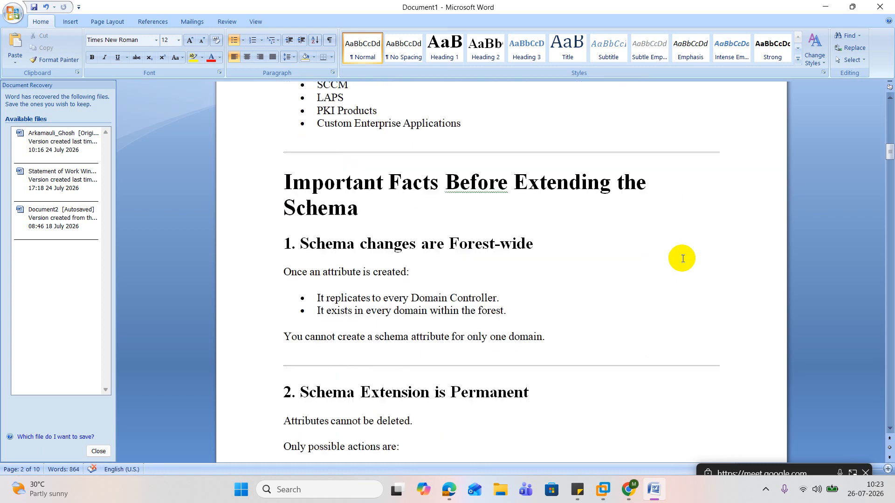
scroll(683, 259, "down", 5)
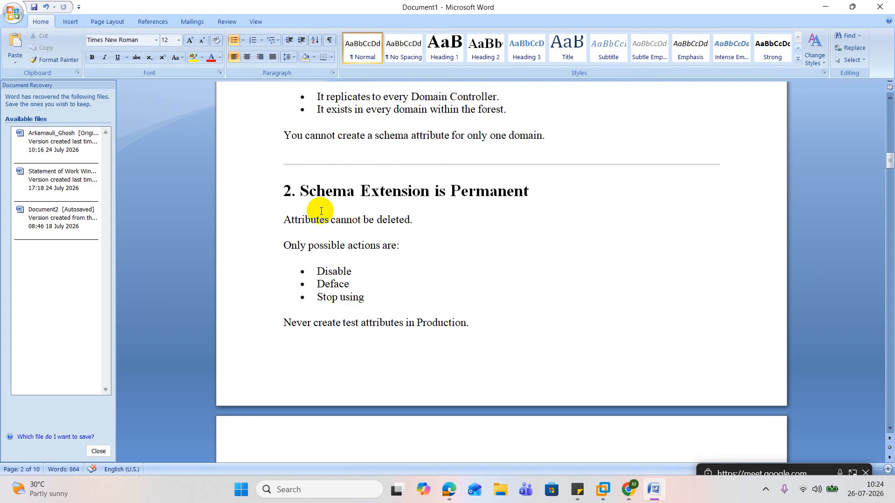
scroll(321, 211, "down", 9)
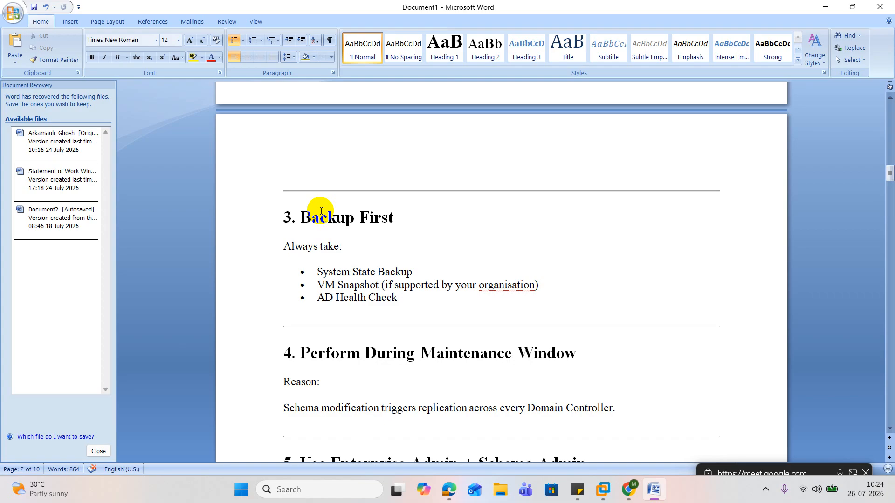
scroll(320, 211, "down", 5)
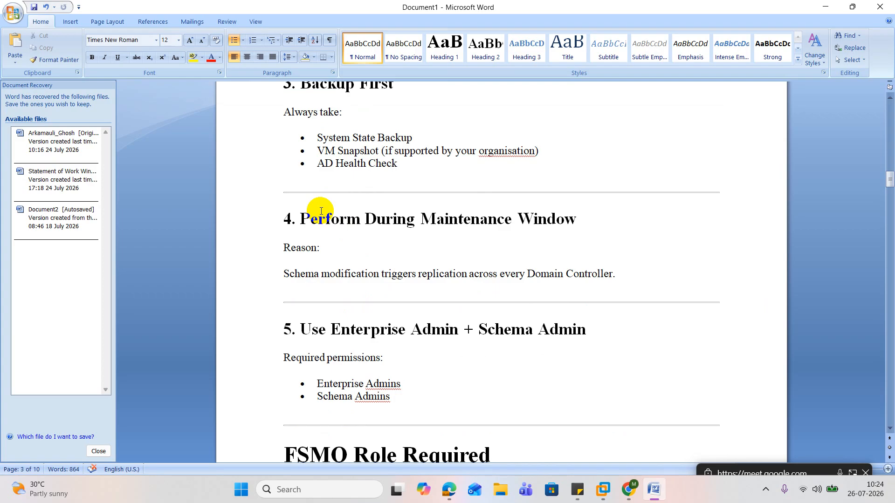
scroll(320, 211, "down", 2)
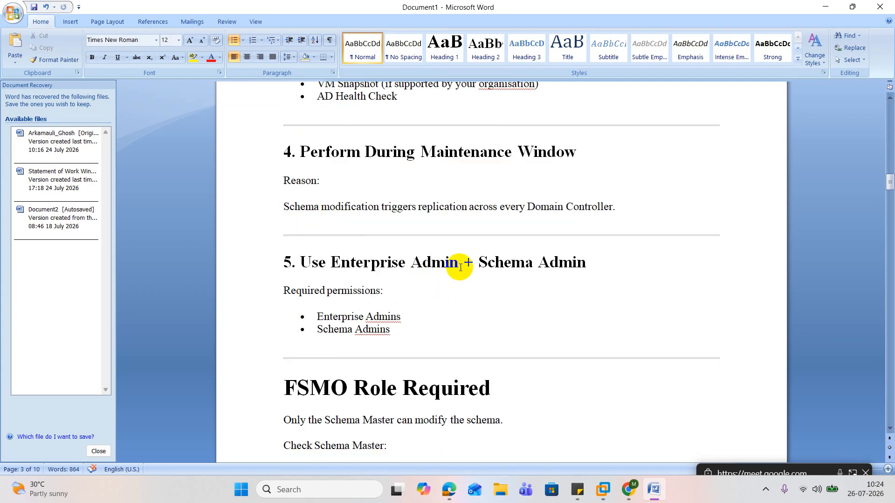
scroll(566, 262, "down", 2)
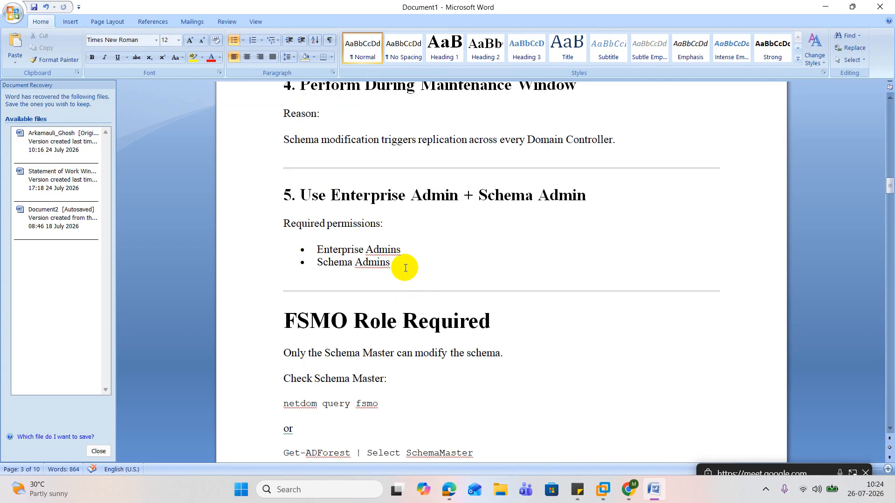
scroll(405, 267, "down", 1)
scroll(401, 267, "down", 2)
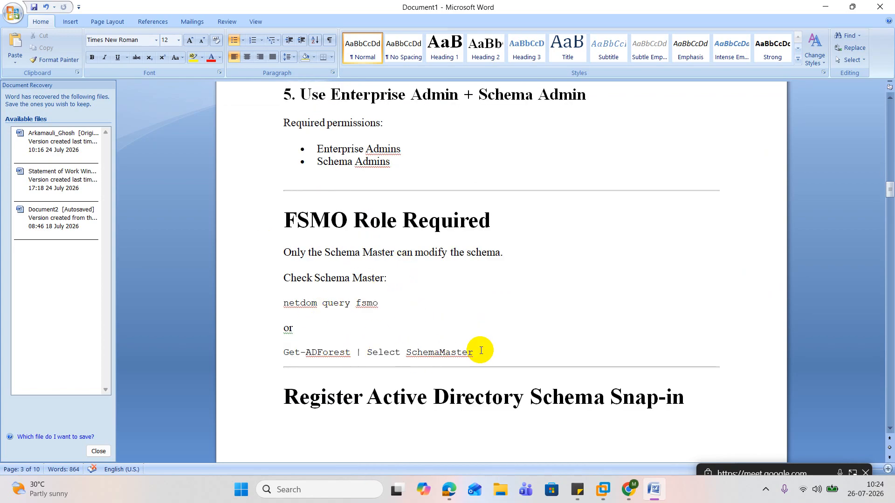
Read the sections on registering the Active Directory Schema snap-in, opening its console, verifying the schema version and starting a new attribute
scroll(480, 351, "down", 5)
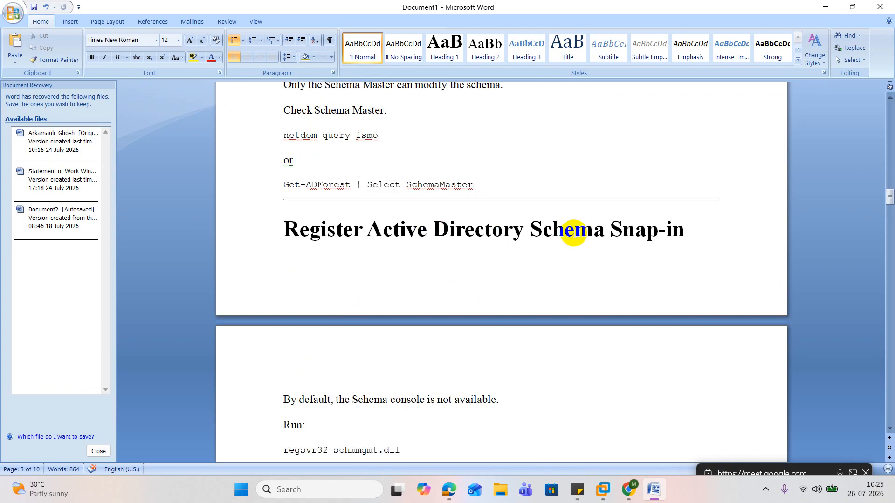
scroll(541, 284, "down", 5)
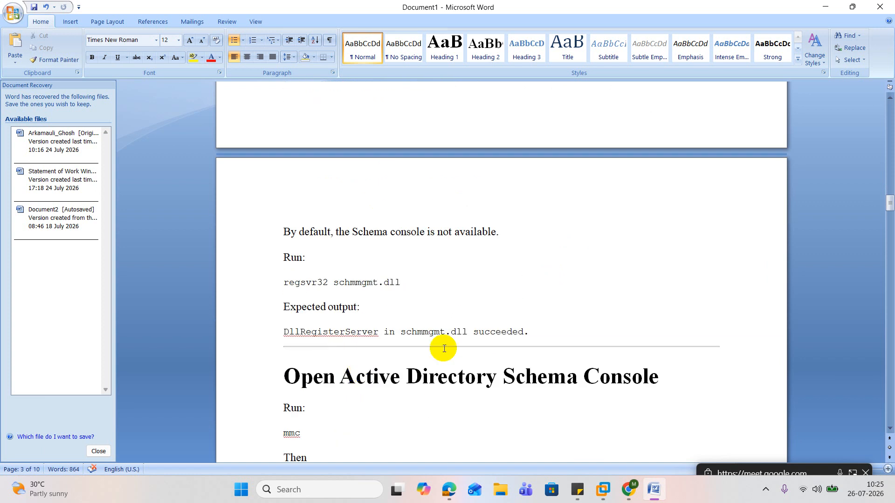
scroll(557, 345, "down", 2)
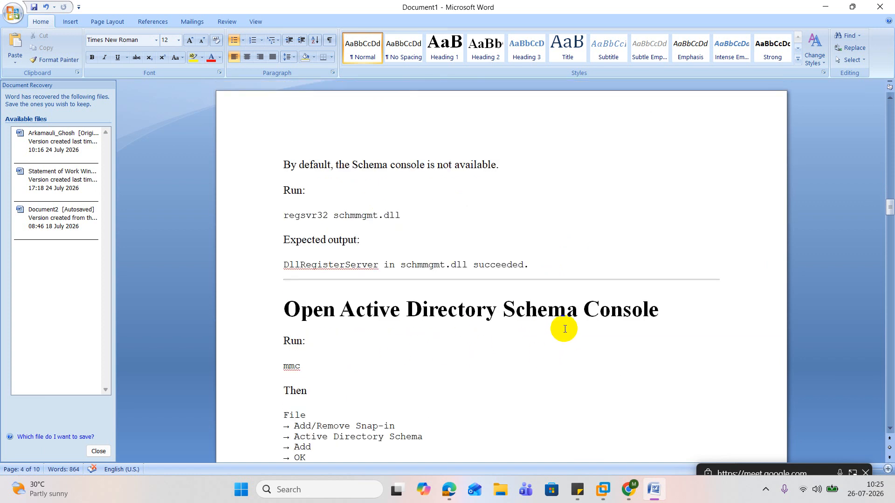
scroll(652, 310, "down", 2)
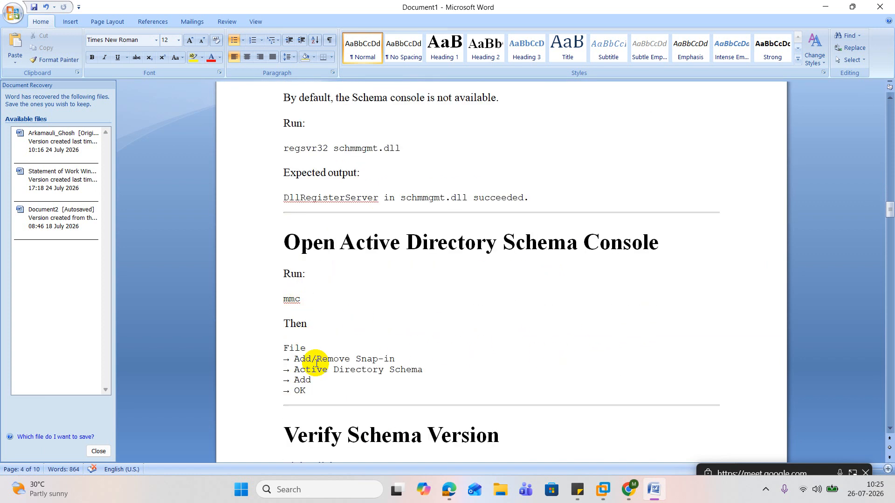
scroll(316, 364, "down", 2)
scroll(335, 348, "down", 3)
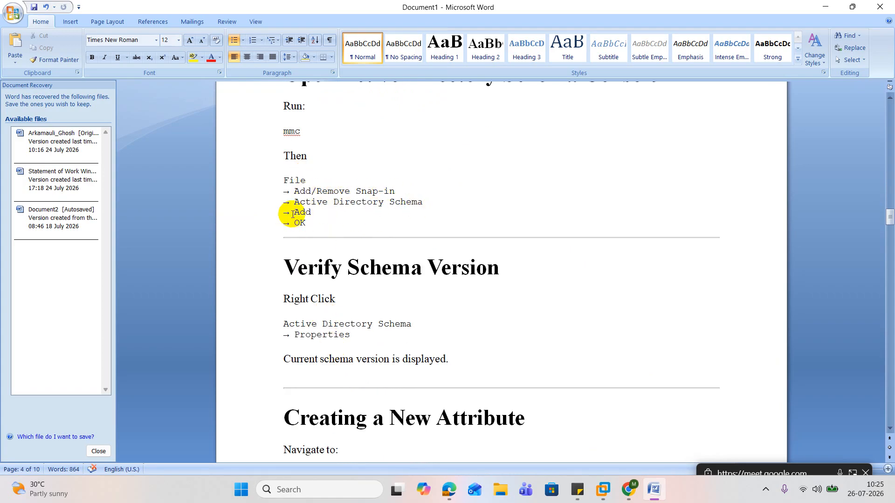
scroll(303, 228, "down", 4)
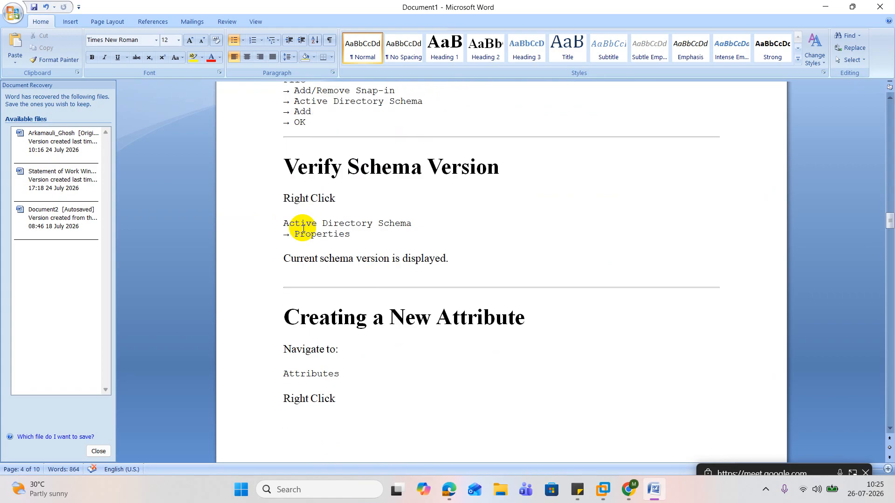
scroll(347, 362, "down", 7)
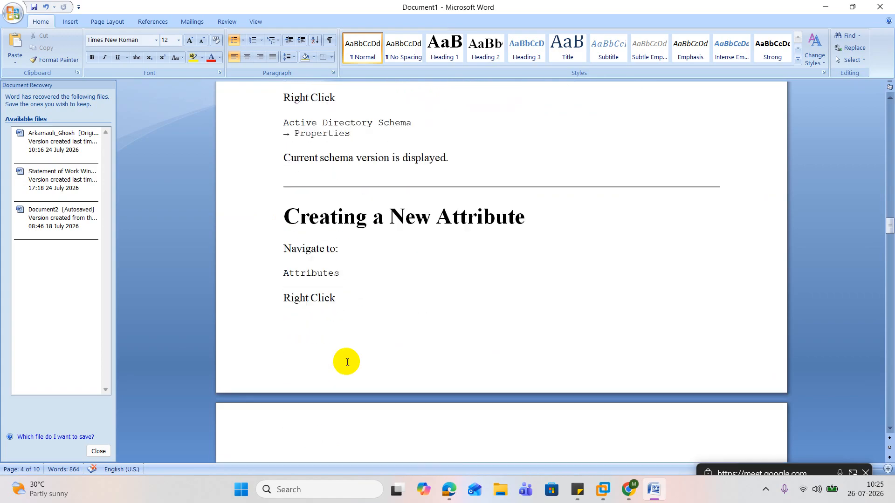
Read the attribute creation details covering Common Name, LDAP Display Name, X500 OID, Syntax, Minimum and Maximum
scroll(395, 381, "down", 5)
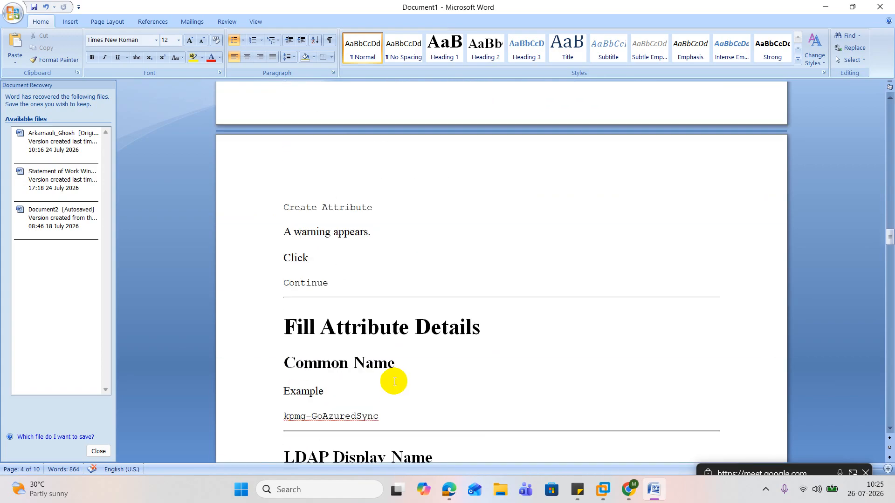
scroll(367, 353, "down", 5)
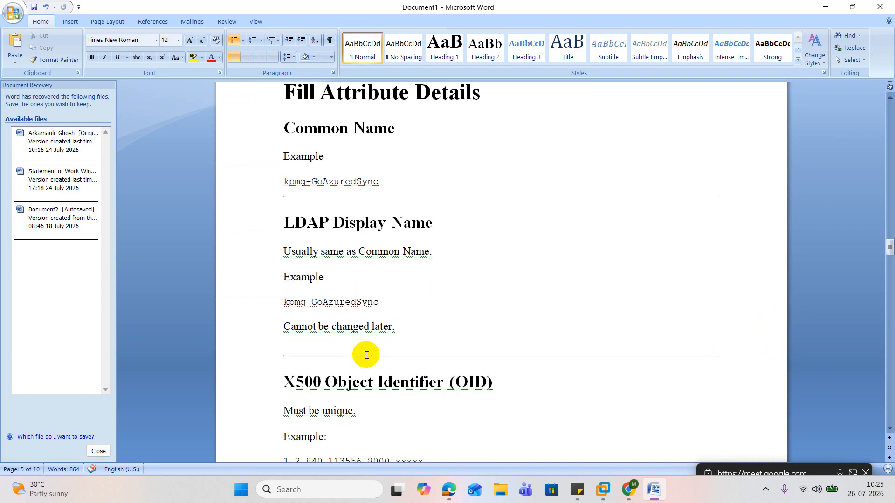
scroll(367, 355, "down", 7)
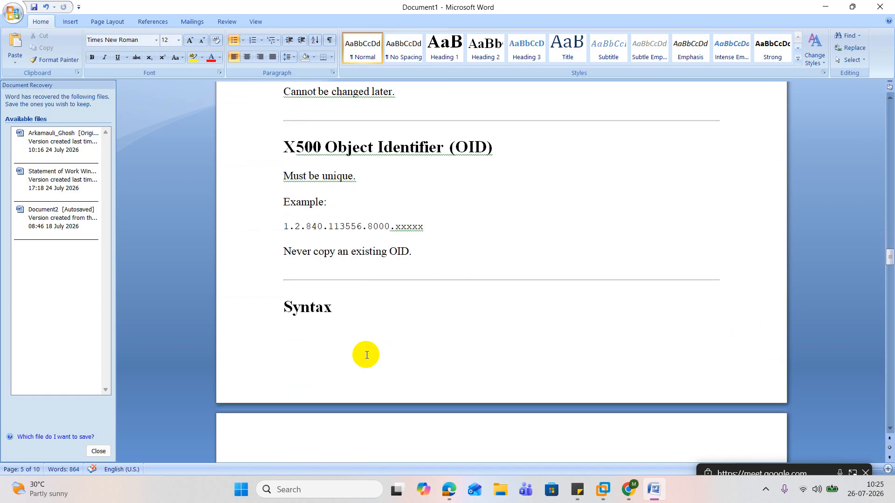
scroll(367, 355, "down", 3)
scroll(367, 355, "down", 2)
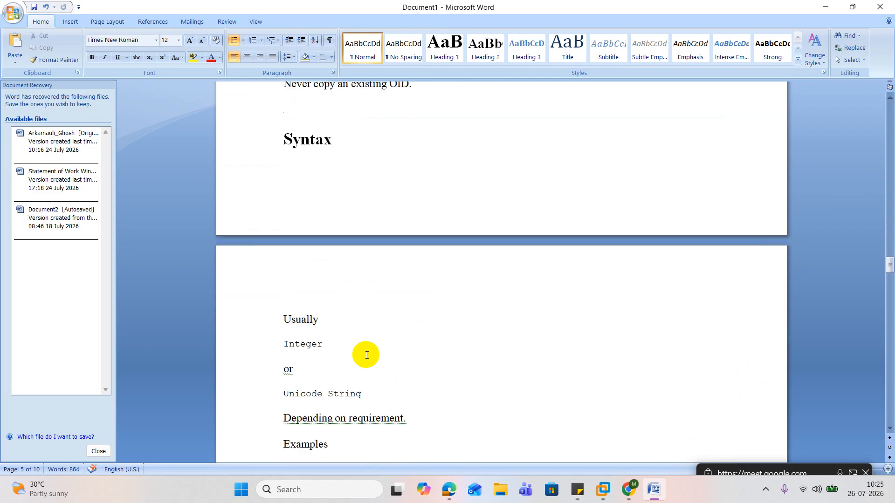
scroll(367, 355, "down", 3)
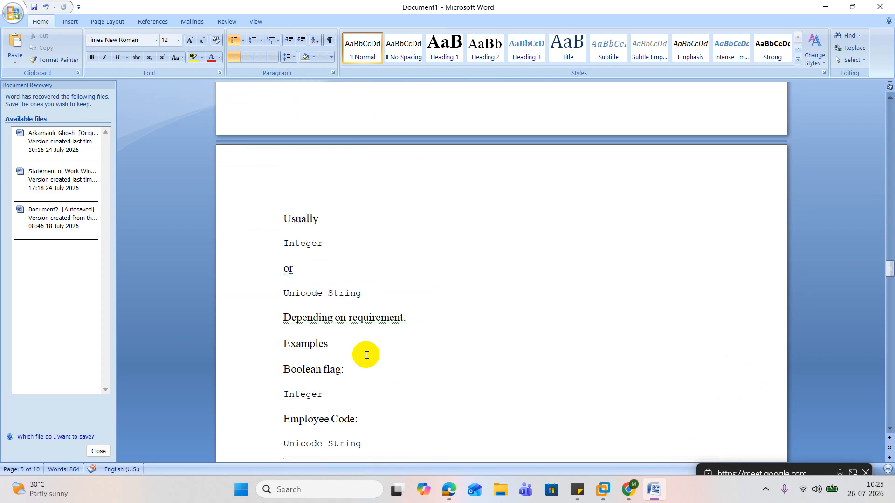
scroll(367, 356, "down", 6)
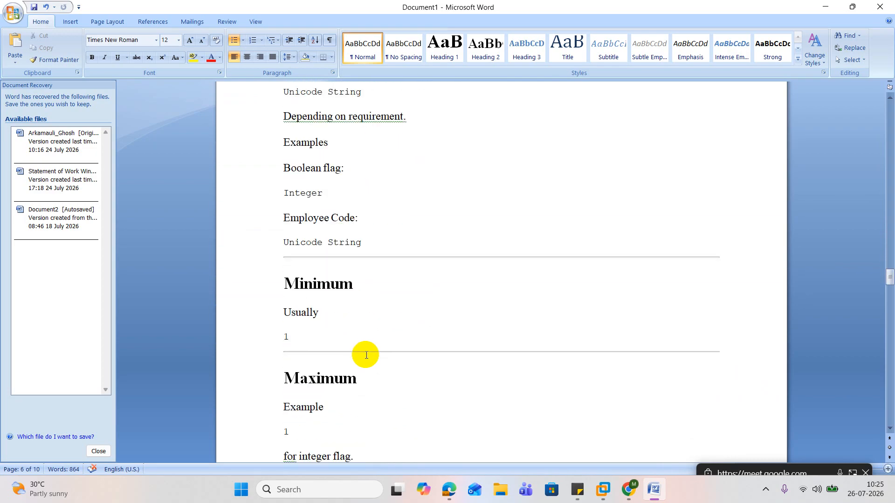
In VMware Workstation, close the user's Properties on DC01, and close the user's Properties and Active Directory Users and Computers on DC2019
left_click(825, 6)
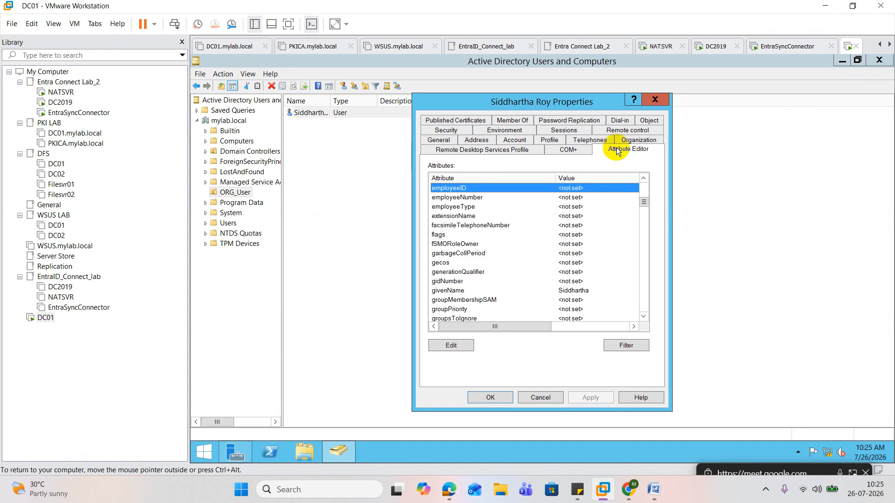
left_click(655, 99)
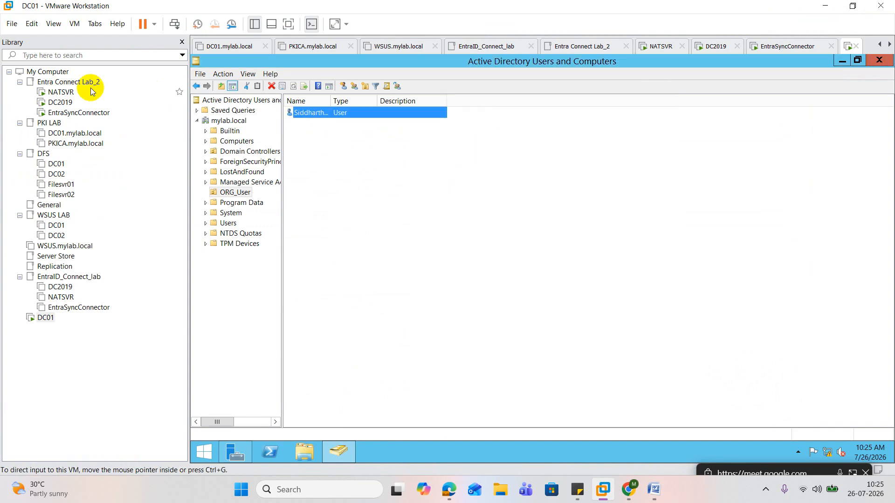
left_click(62, 104)
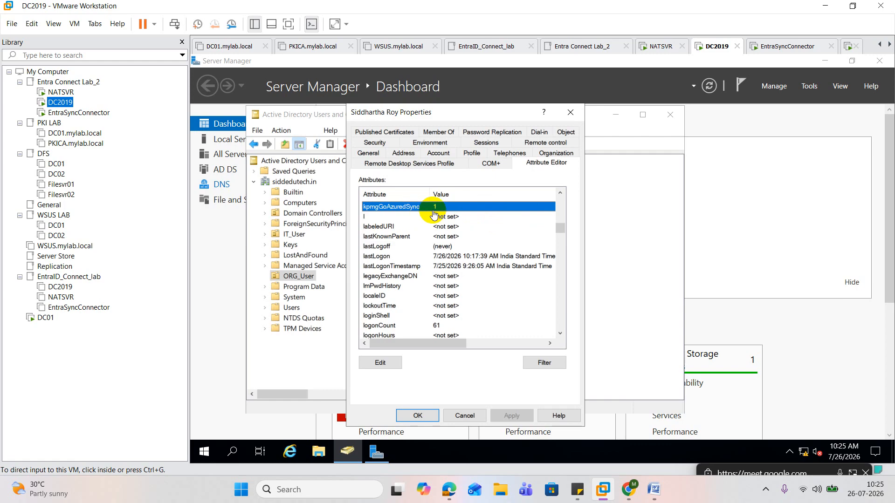
left_click(571, 112)
left_click(670, 115)
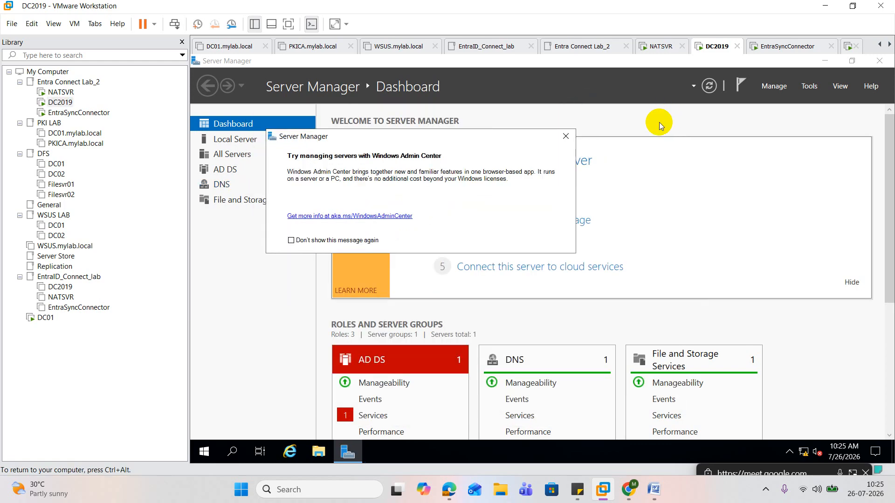
Dismiss the Server Manager message on DC2019 and open Windows PowerShell as administrator
left_click(566, 124)
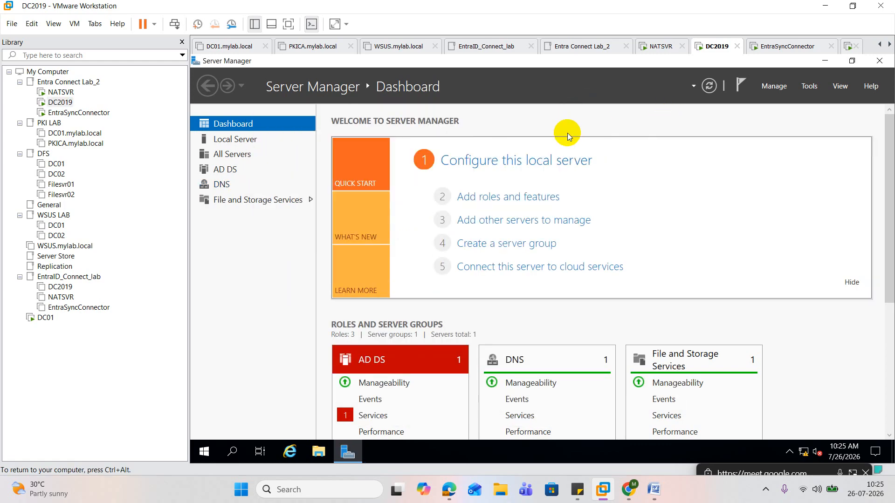
right_click(204, 453)
left_click(310, 303)
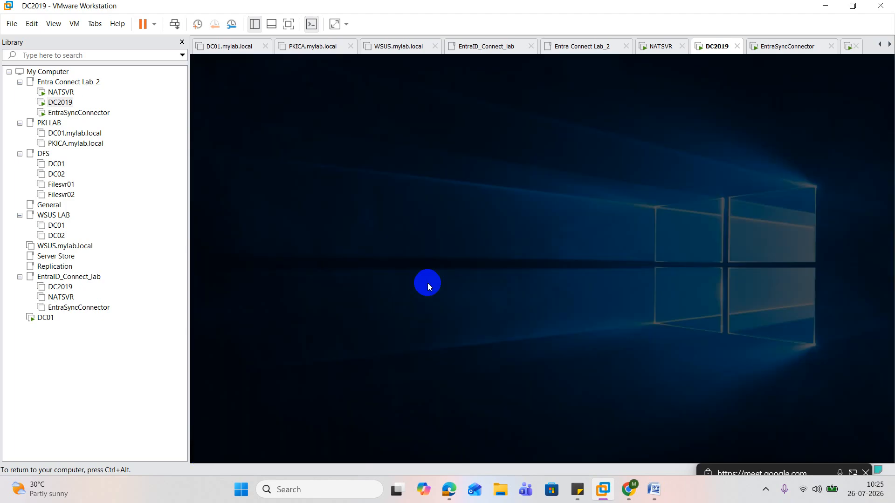
left_click(484, 326)
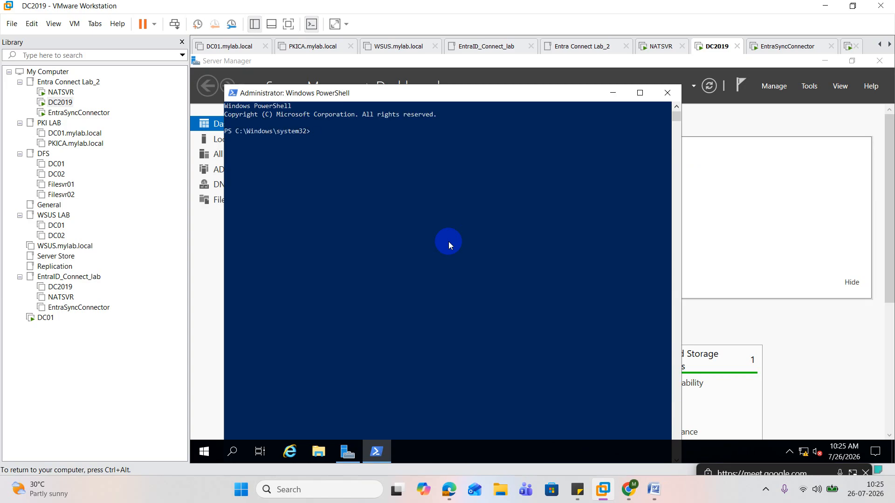
Register the Active Directory Schema snap-in with regsvr32 schmmgmt.dll and dismiss the resulting dialog
type("regsc")
key("BackSpace")
key("BackSpace")
key("BackSpace")
key("BackSpace")
key("BackSpace")
type("regsvr32 schmmgmt.dll")
key("Return")
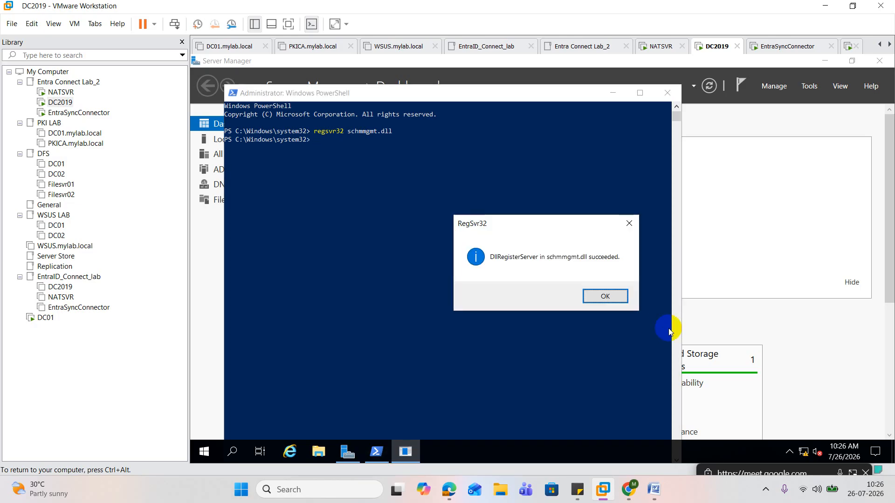
left_click(605, 297)
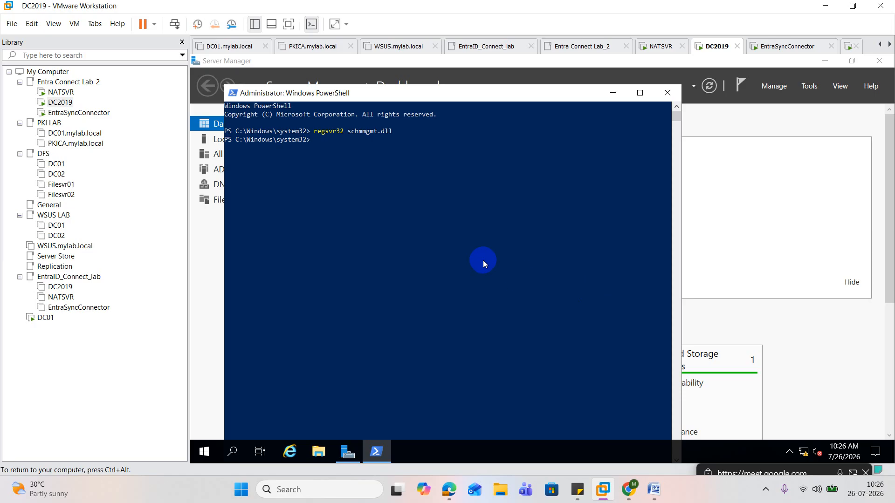
type("dsa.msc")
key("Return")
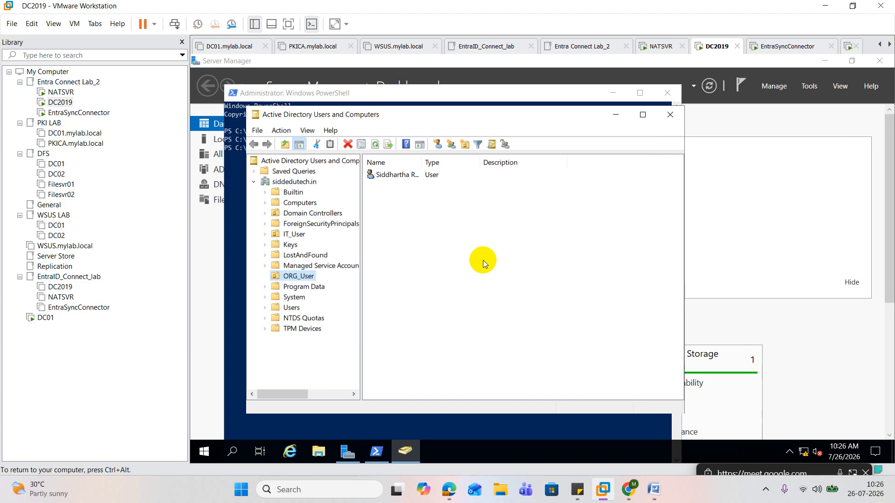
left_click(673, 117)
Start mmc from PowerShell and add the Active Directory Schema snap-in to the empty console
left_click(452, 194)
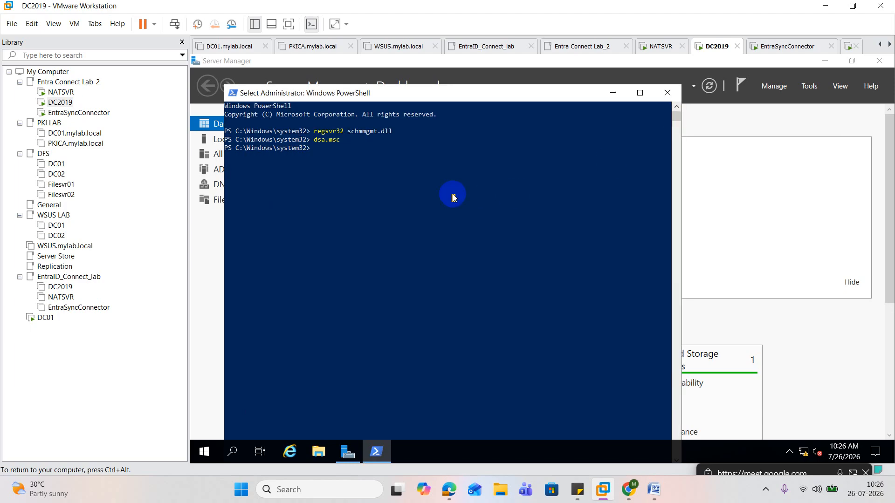
type("mmc")
key("Return")
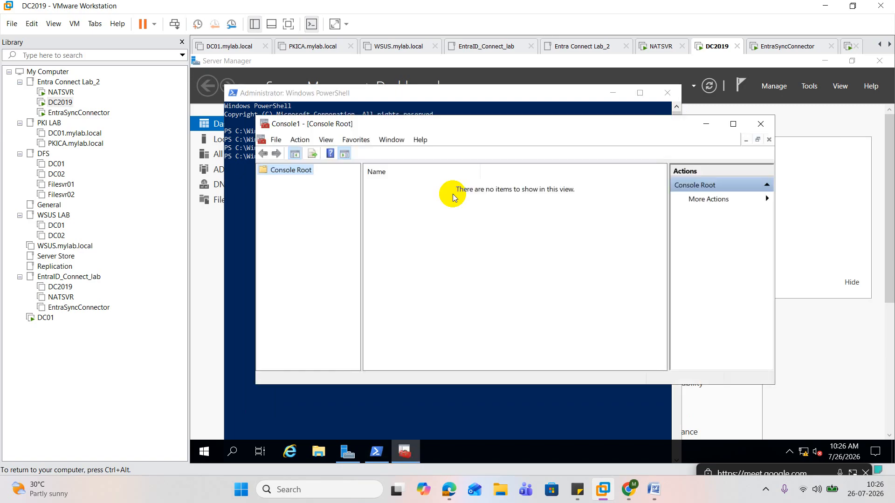
left_click(276, 140)
left_click(315, 210)
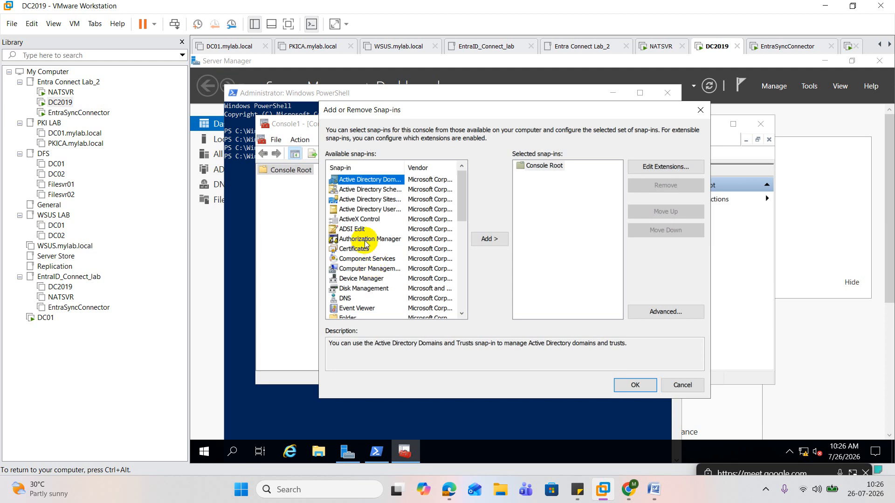
left_click(385, 189)
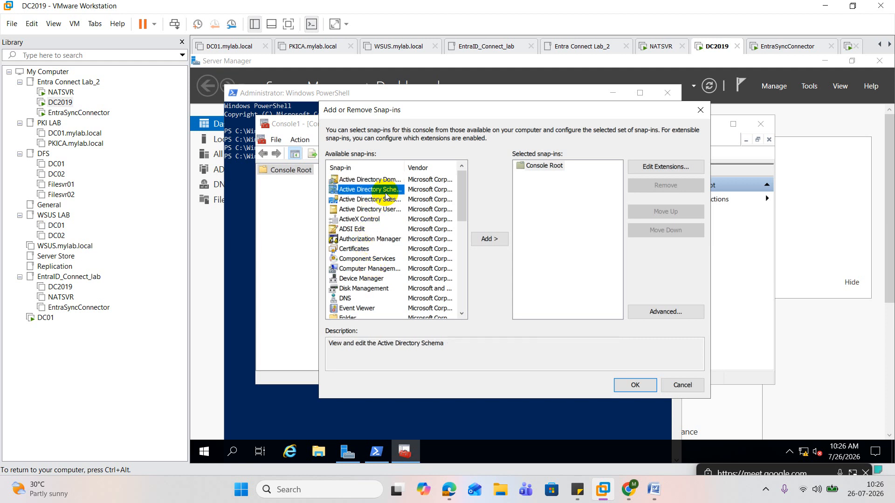
left_click(489, 239)
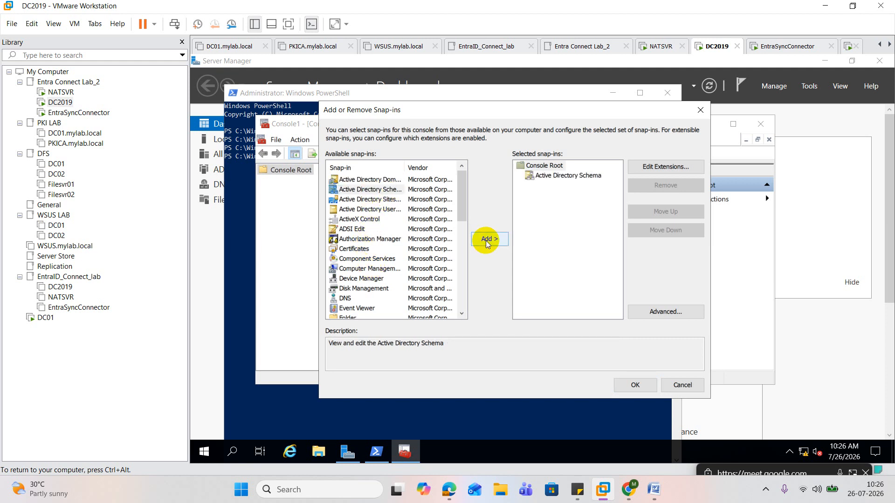
left_click(635, 385)
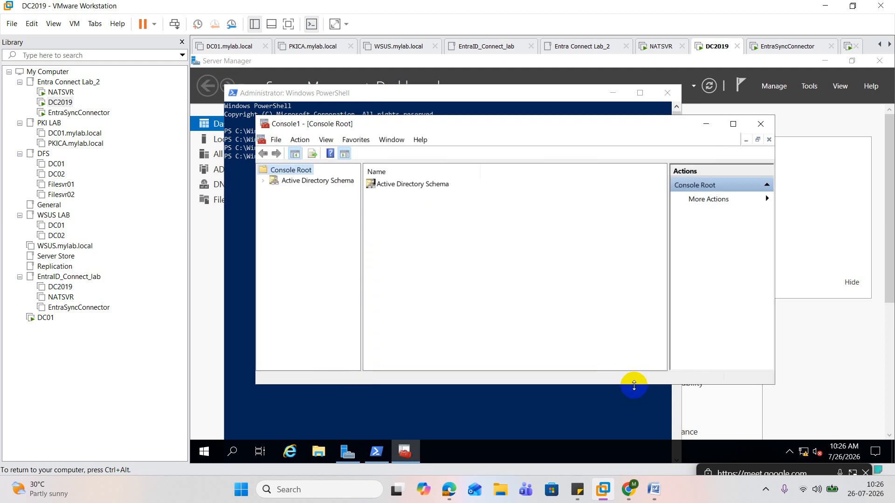
Expand Active Directory Schema and locate the kpmgGoAzuredSync attribute among its Attributes
left_click(264, 181)
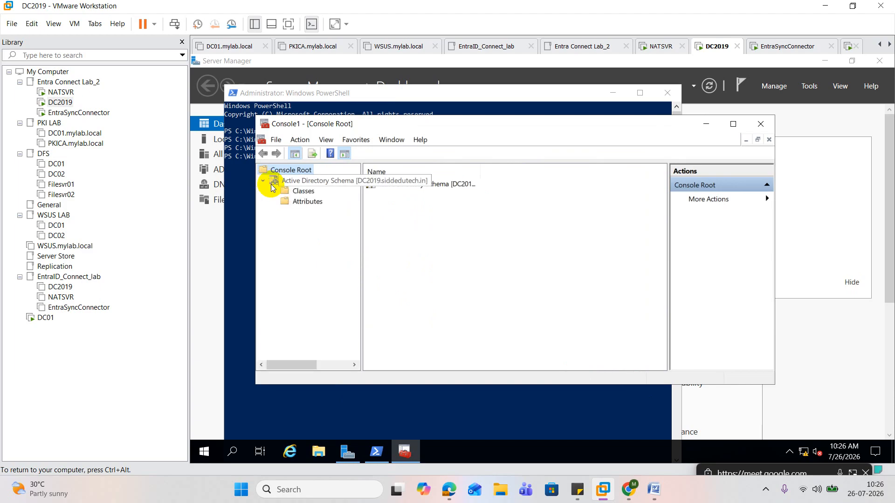
left_click(301, 207)
left_click(416, 206)
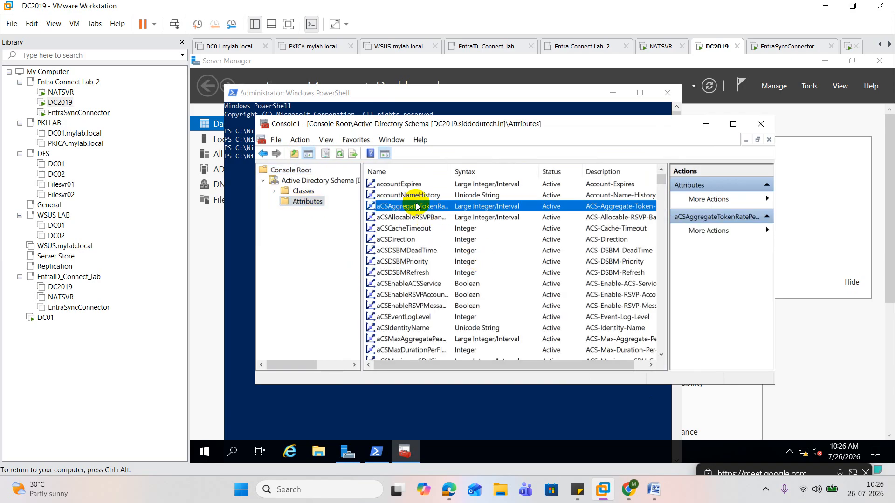
key("k")
key("n")
left_click(417, 206)
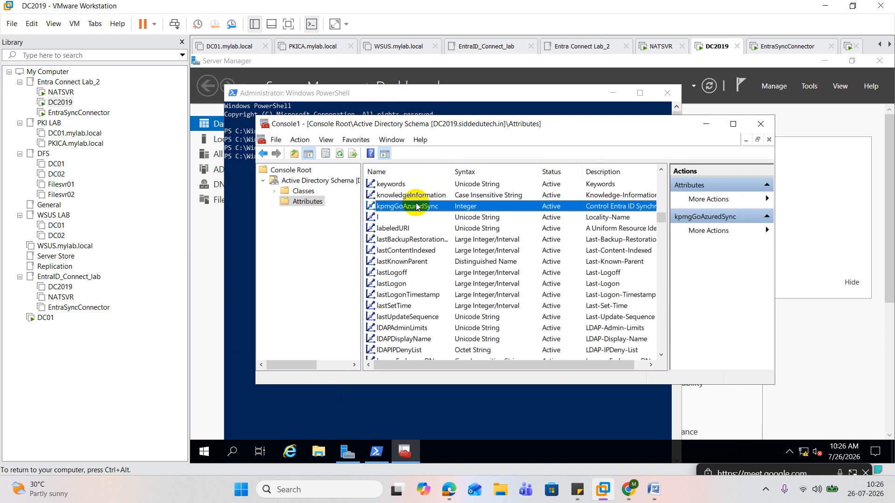
Find the user class under Classes, look for kpmgGoAzuredSync among its optional attributes, and close the properties without changes
left_click(303, 192)
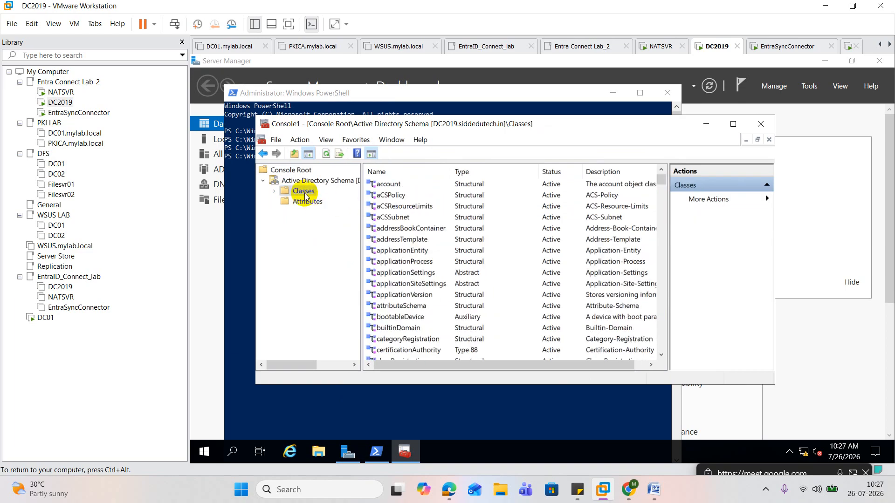
left_click(418, 222)
type("user")
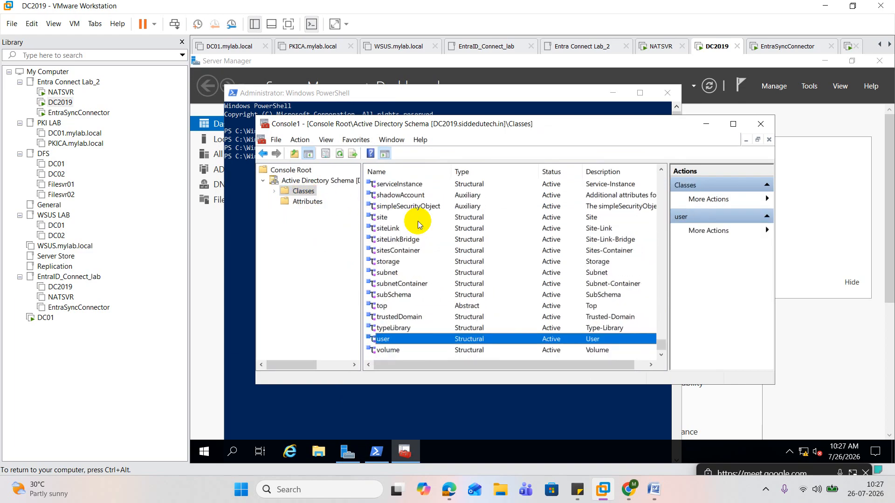
double_click(469, 339)
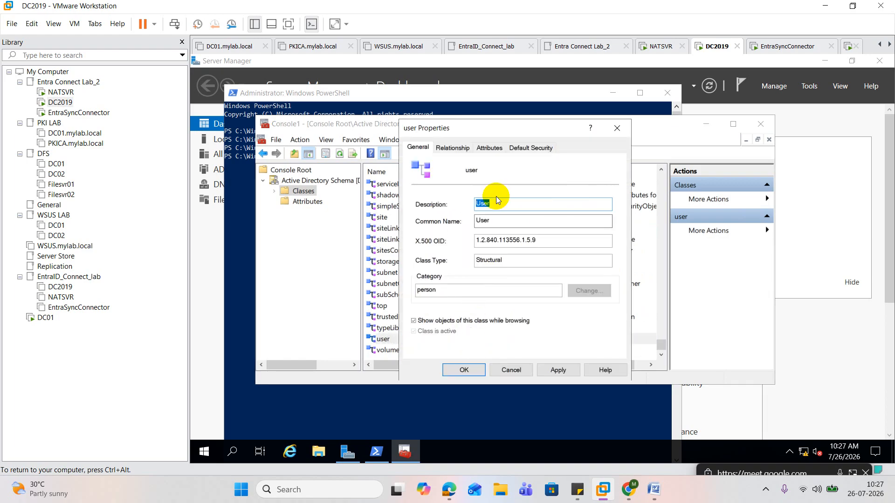
left_click(491, 148)
left_click(498, 295)
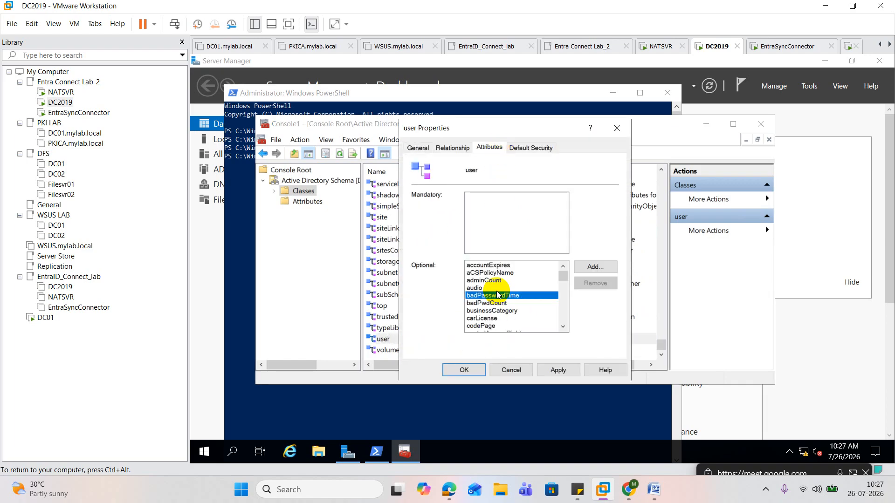
type("k")
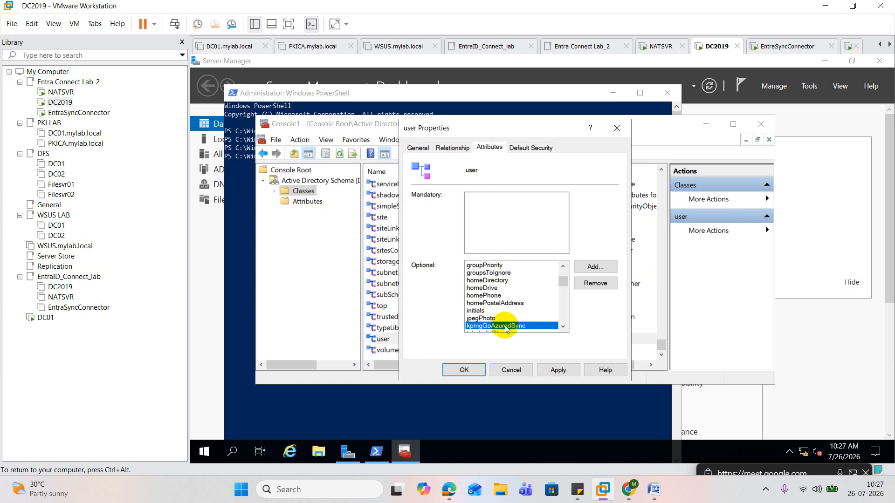
left_click(519, 370)
Maximize the console, start a new schema attribute under Attributes, accept the permanence warning, and enter the common name SincKing
left_click(308, 204)
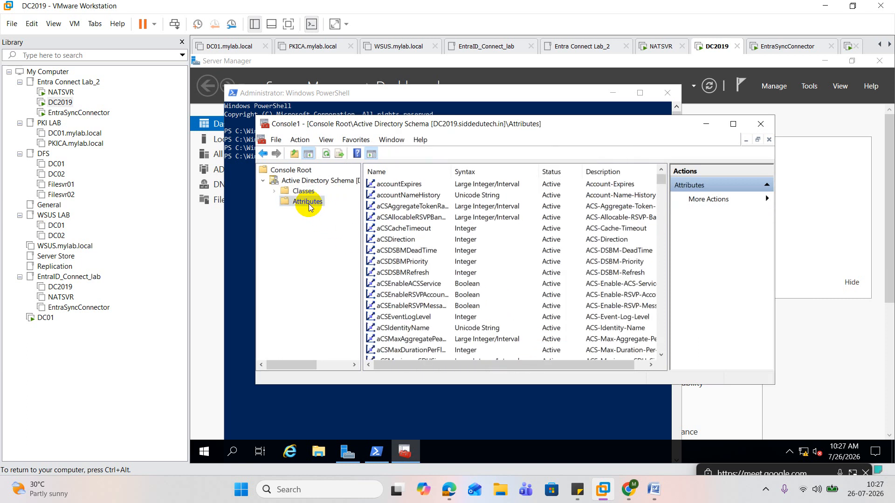
left_click(734, 124)
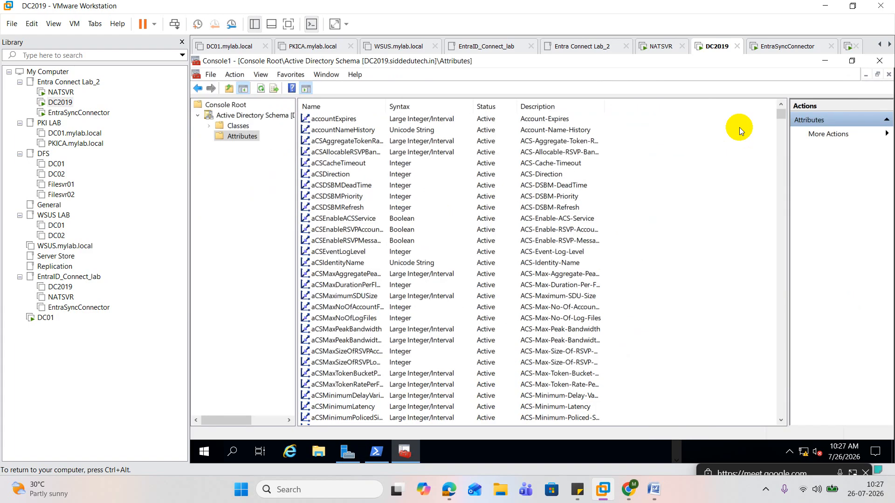
right_click(247, 137)
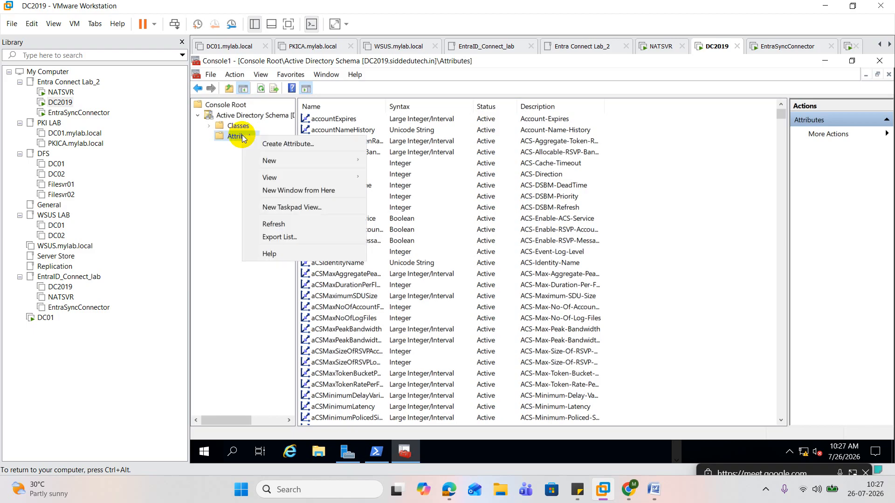
left_click(286, 144)
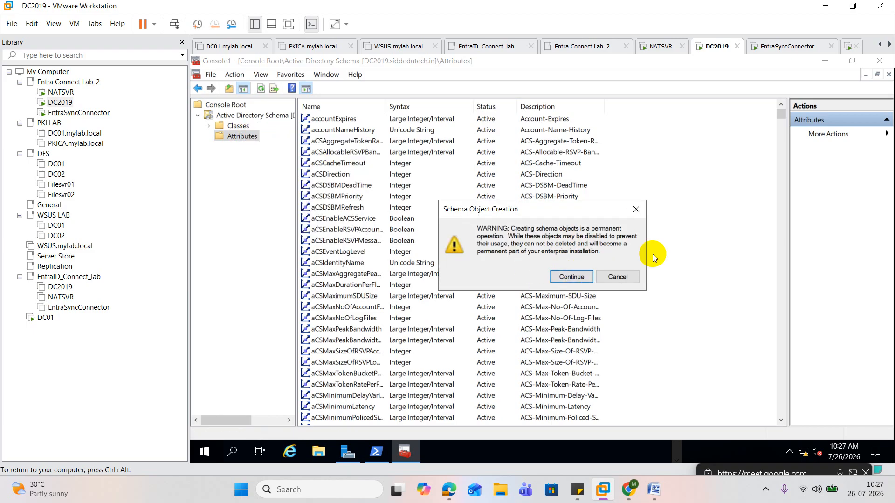
left_click(577, 277)
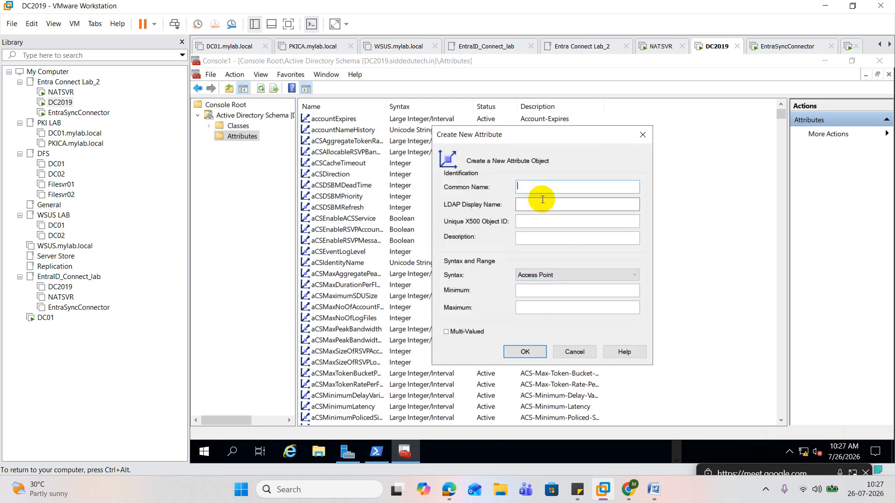
type("SincKing")
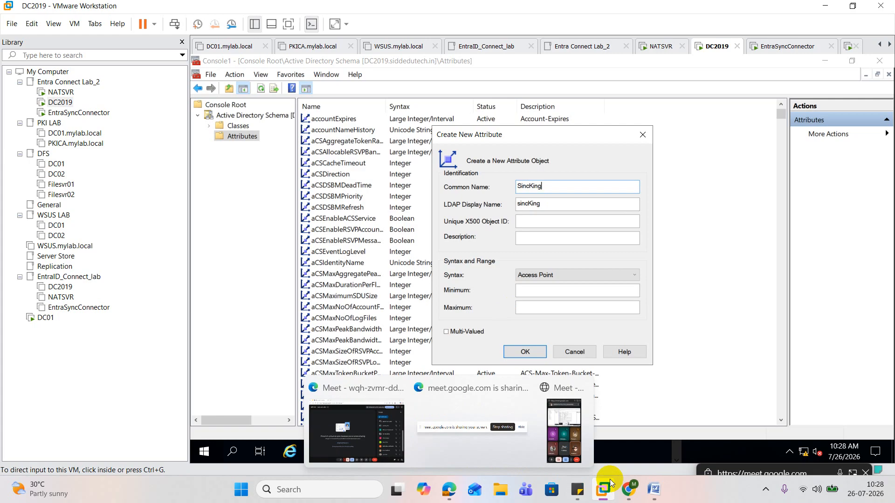
Copy the sample OID 1.2.840.113556.8000.xxxxx from the Word notes into the new attribute's Unique X500 Object ID
left_click(659, 492)
scroll(441, 219, "up", 10)
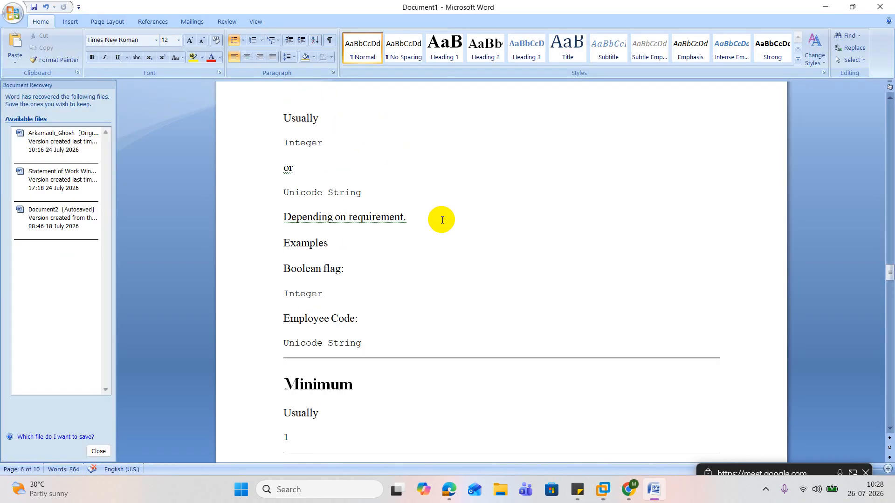
scroll(442, 220, "up", 1)
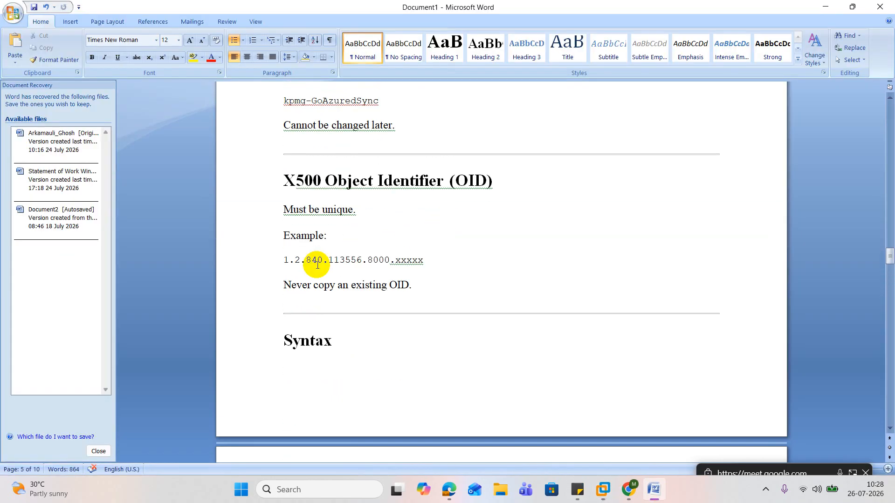
mouse_move(284, 266)
left_mouse_down()
mouse_move(428, 260)
mouse_move(270, 269)
left_mouse_up()
key("ctrl+c")
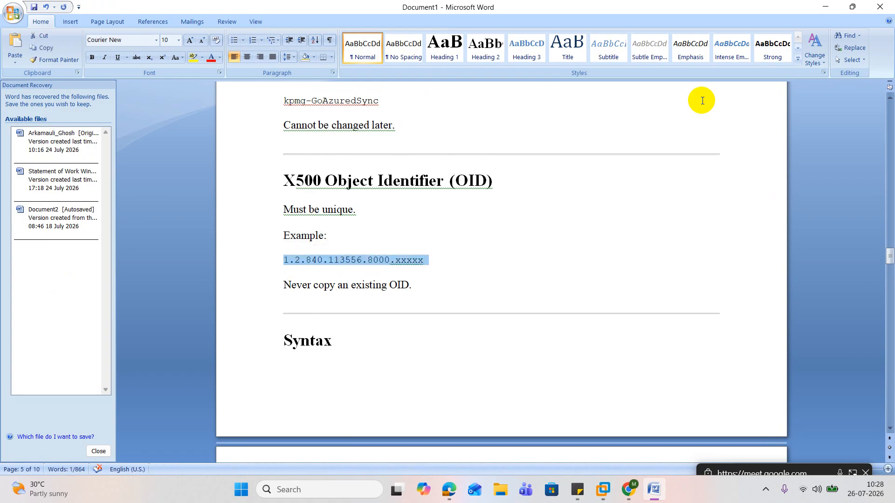
left_click(825, 7)
left_click(547, 219)
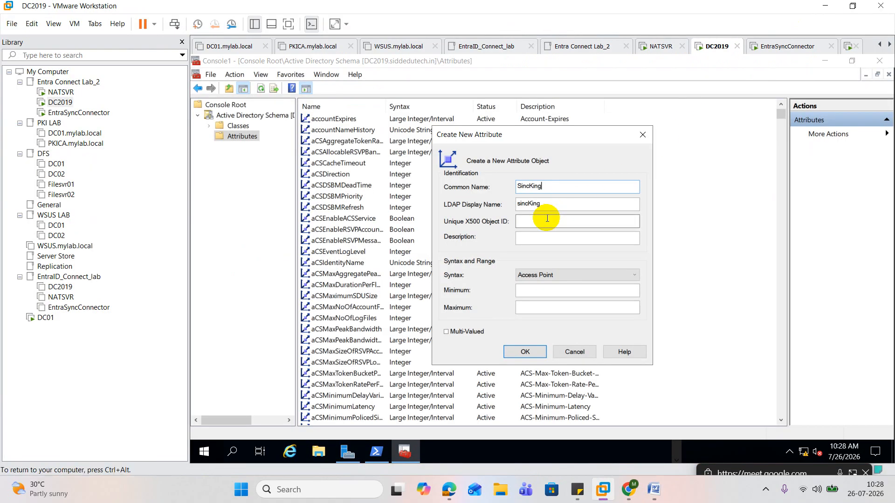
key("ctrl+v")
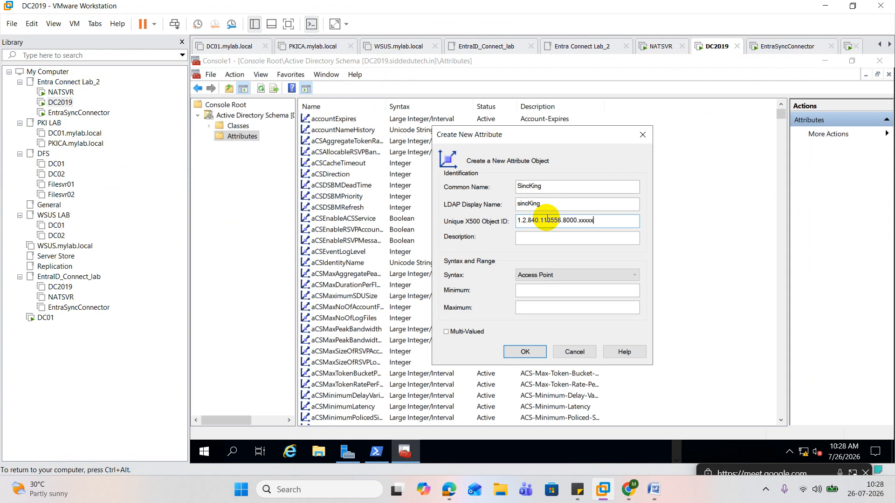
Replace the xxxxx ending of the X500 object ID with 22440 and set the attribute's syntax to Integer
key("BackSpace")
key("BackSpace")
key("BackSpace")
key("BackSpace")
key("BackSpace")
type("22440")
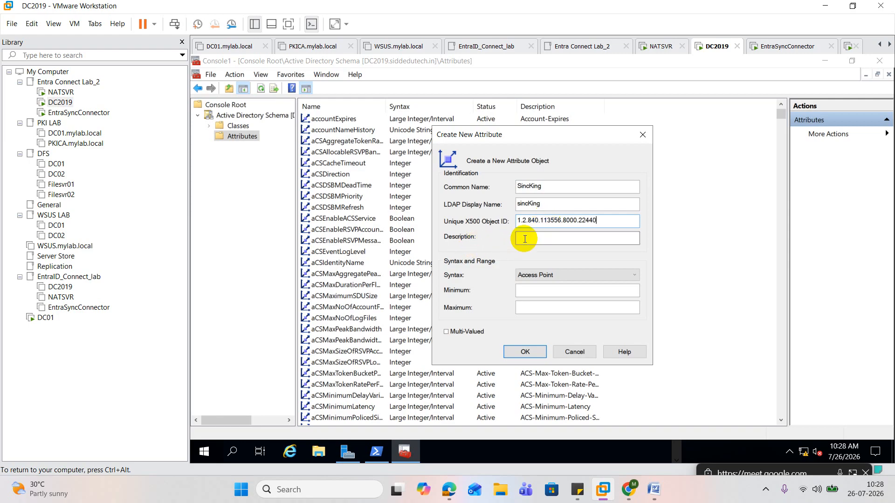
left_click(557, 275)
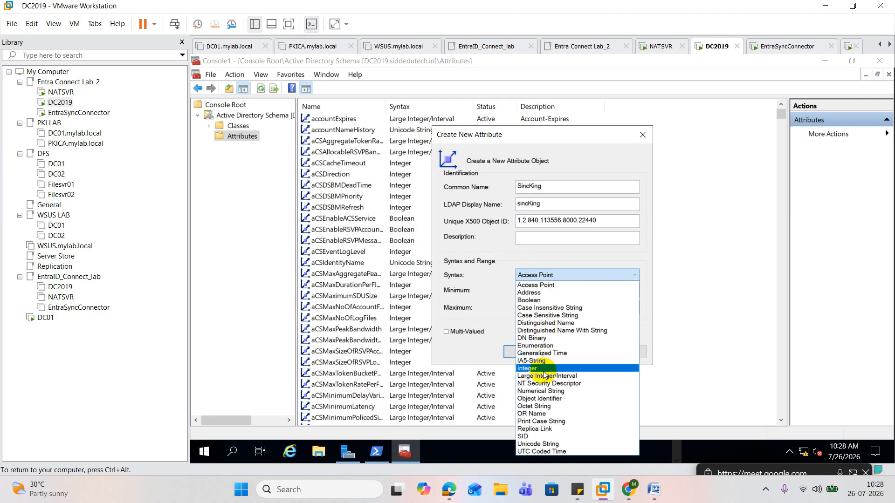
left_click(536, 369)
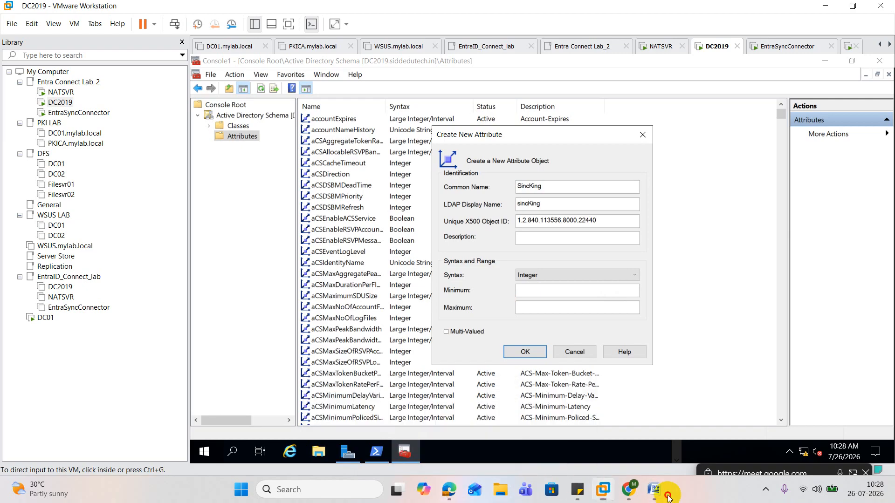
Check the Word notes for the recommended syntax, minimum and maximum of a new attribute, and return to the DC2019 virtual machine
left_click(666, 496)
scroll(497, 267, "down", 3)
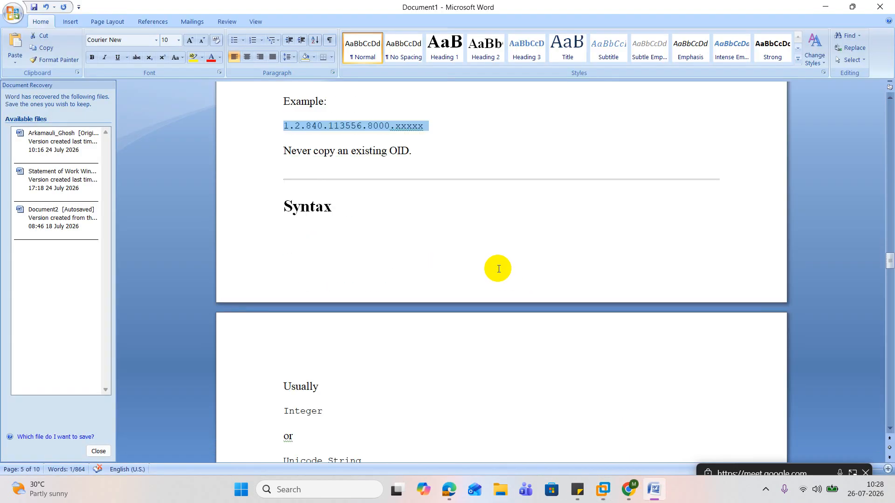
scroll(499, 269, "down", 3)
scroll(499, 269, "down", 3)
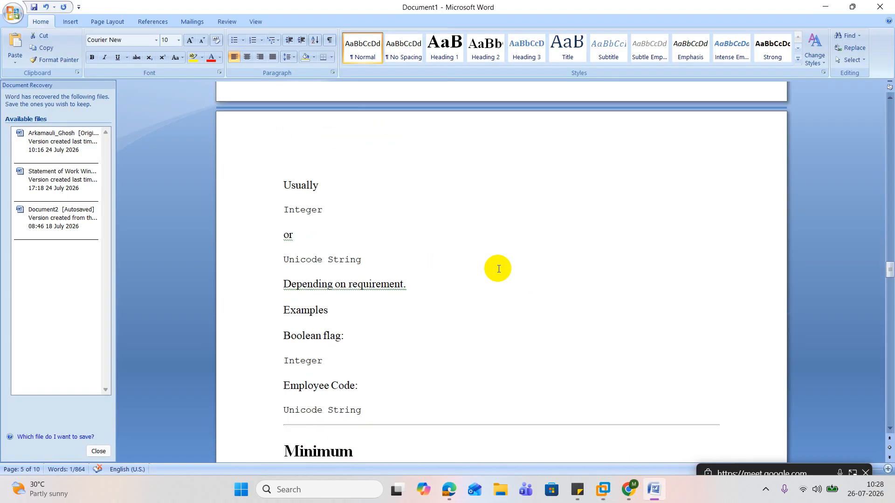
scroll(498, 269, "down", 9)
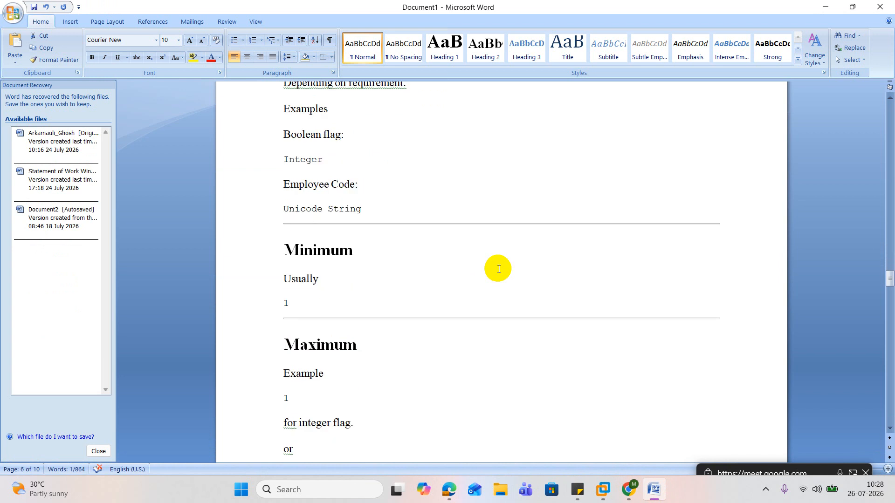
left_click(827, 8)
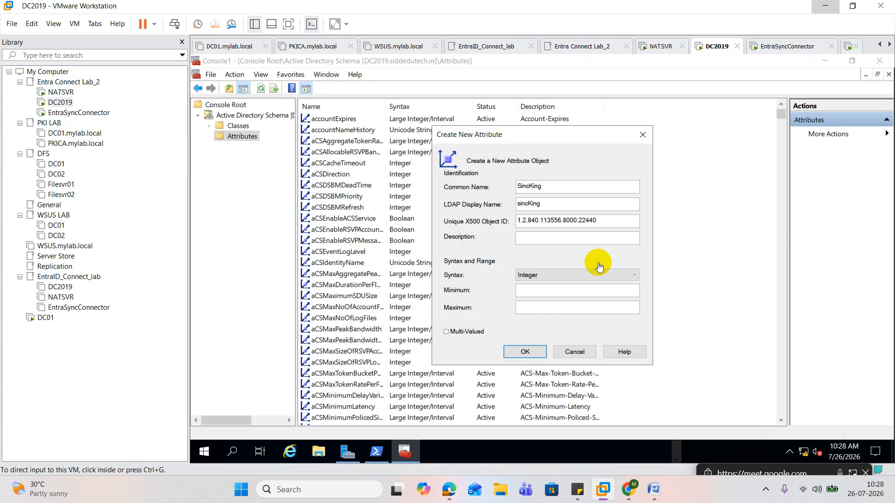
Set the new attribute's minimum and maximum to 1, create it, and locate sincKing in the Attributes list
left_click(556, 290)
type("1")
left_click(544, 307)
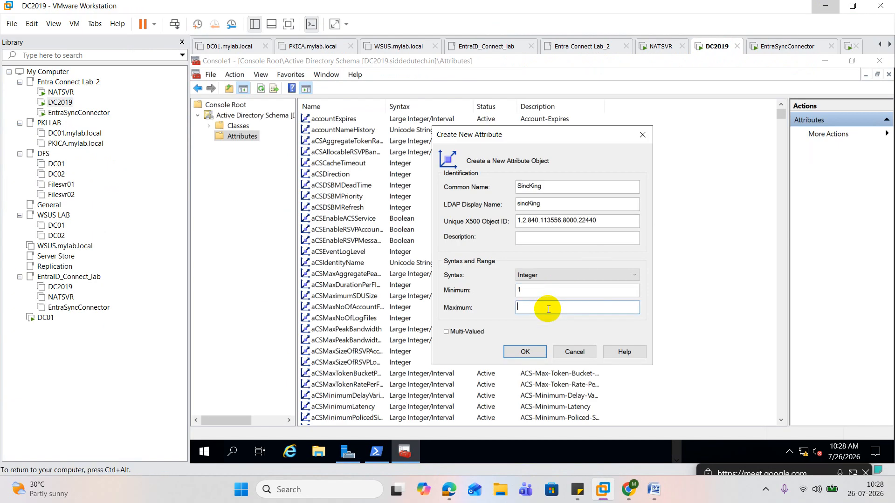
type("1")
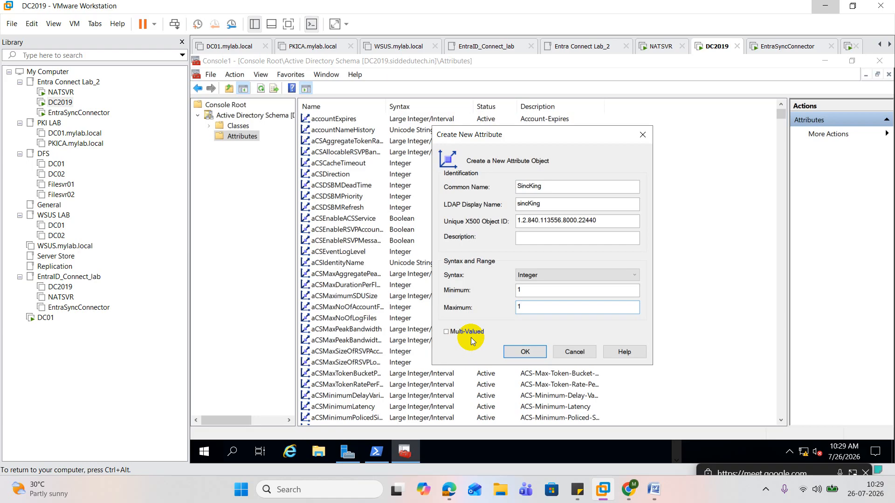
left_click(523, 352)
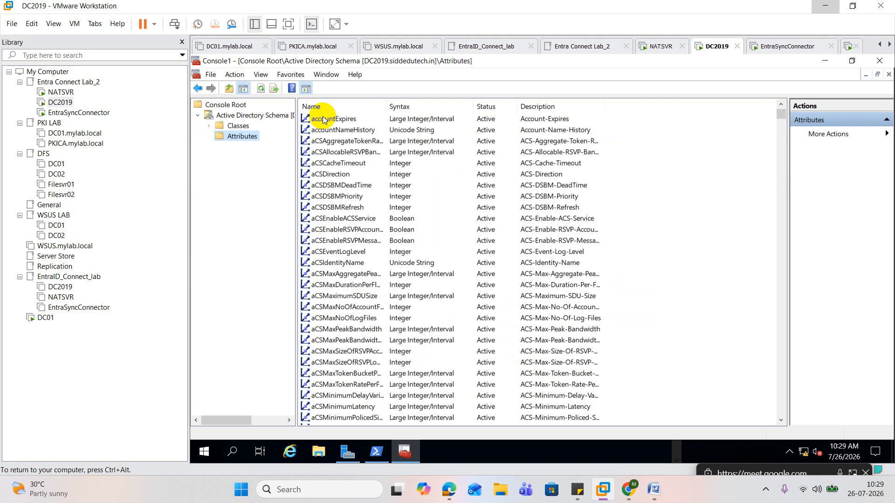
left_click(325, 119)
key("s")
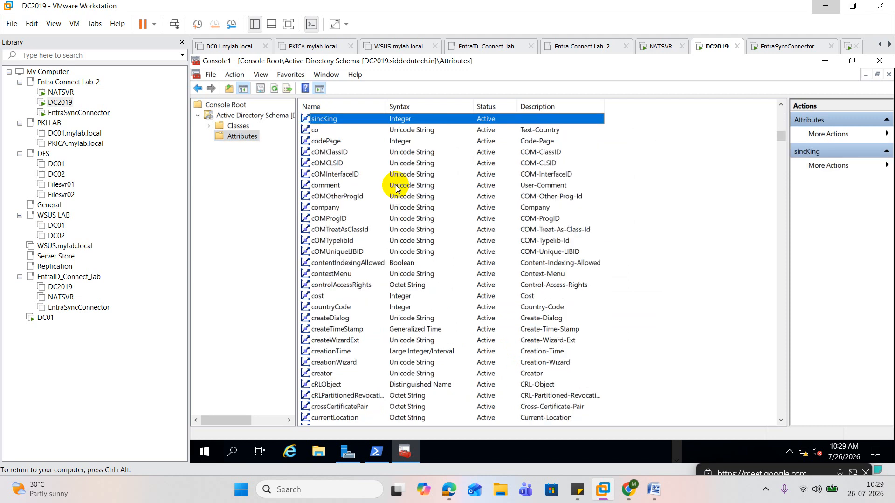
Add sincKing to the optional attributes of the user class under Classes and save the class properties
left_click(234, 130)
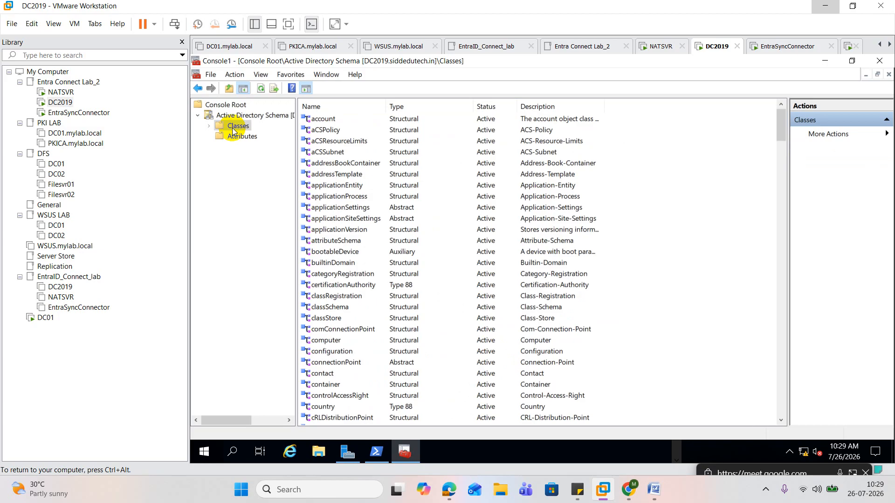
left_click(333, 177)
key("u")
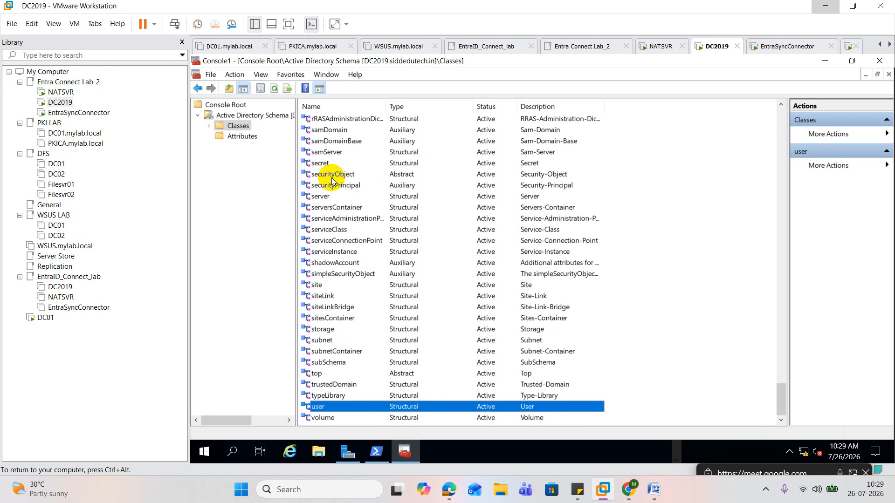
double_click(342, 407)
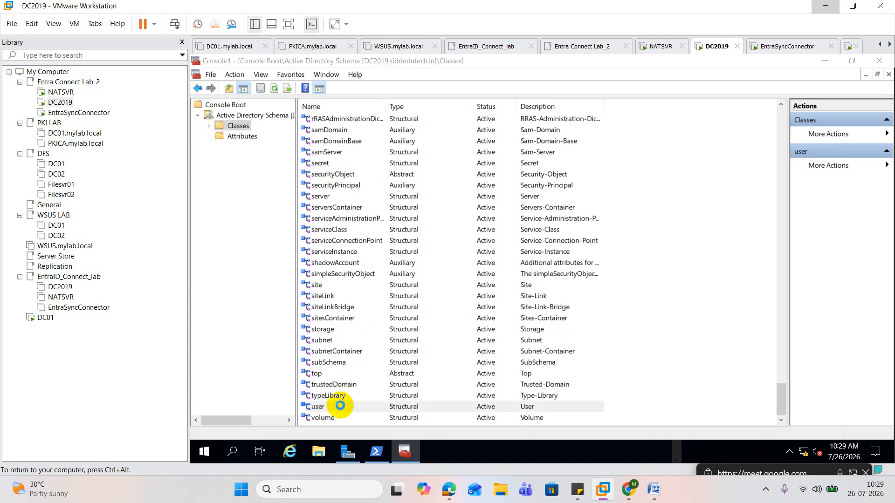
left_click(489, 148)
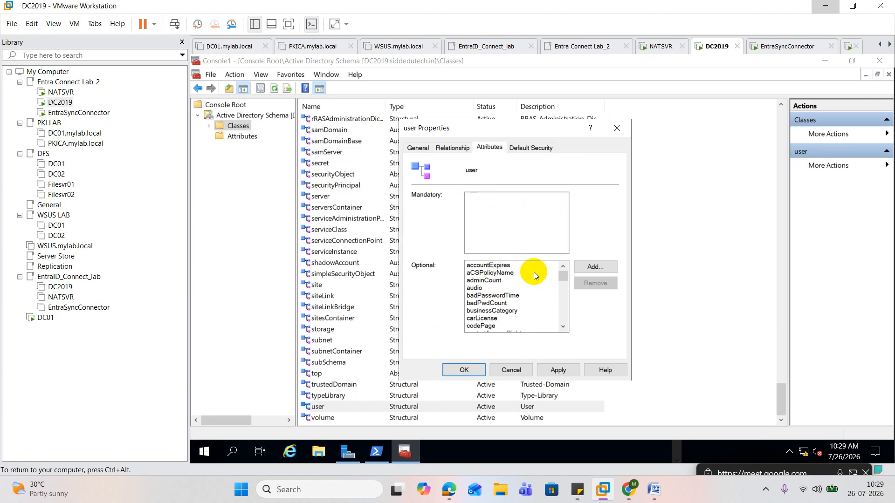
left_click(601, 268)
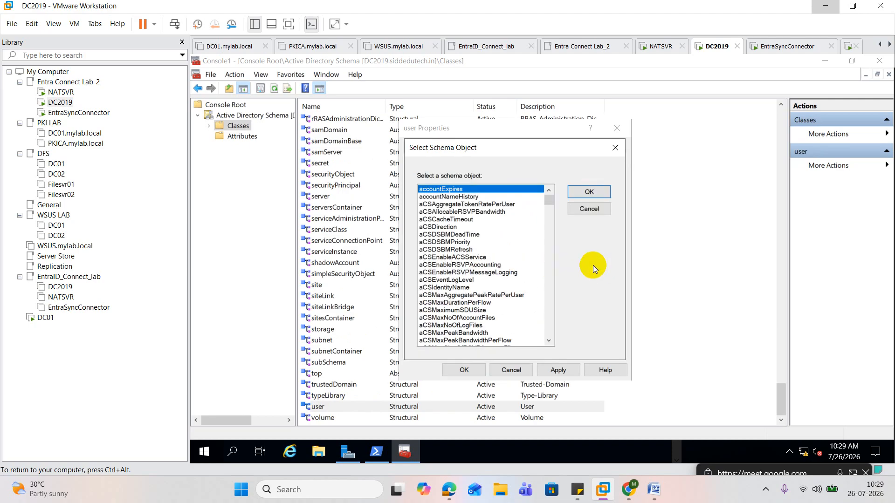
left_click(444, 213)
type("sin")
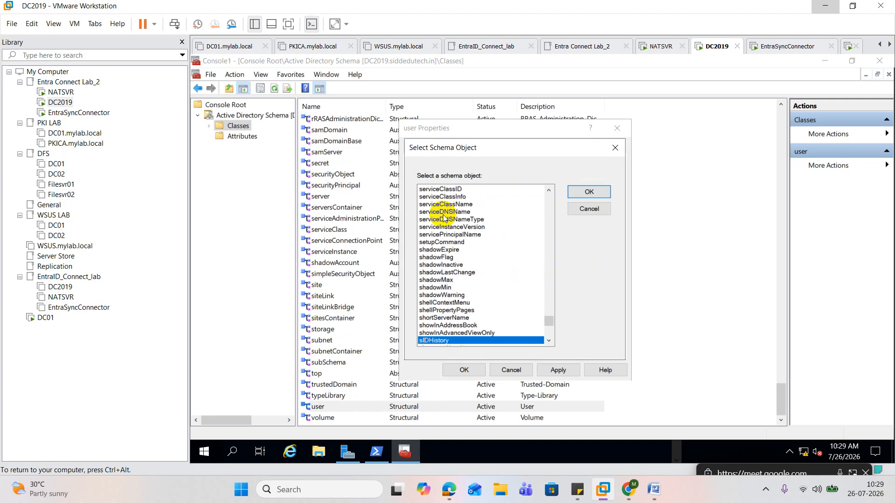
left_click(586, 190)
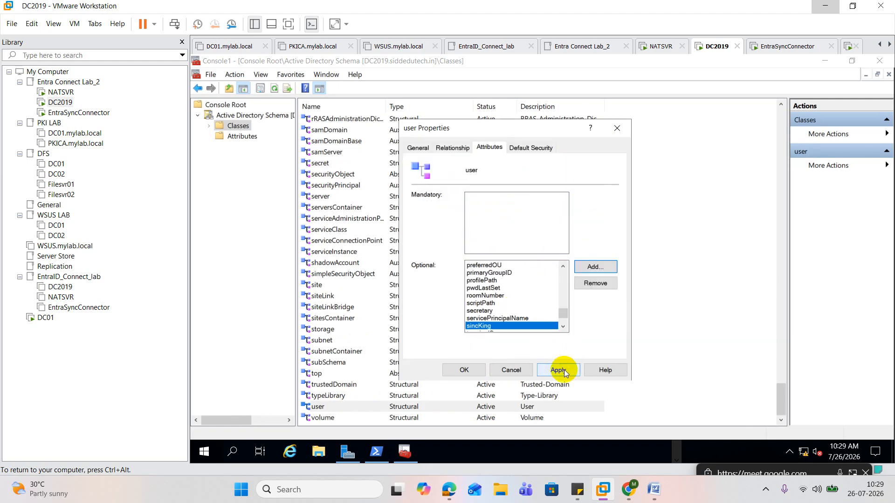
left_click(564, 370)
left_click(466, 371)
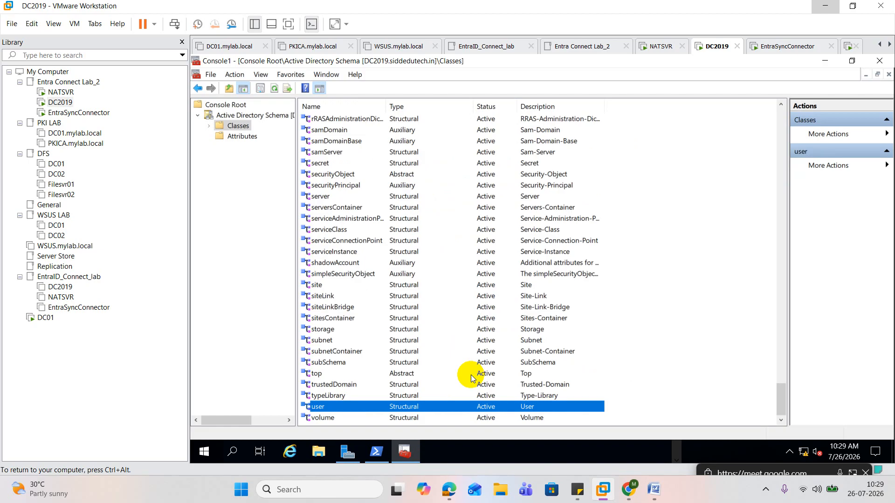
Copy the verification command from Get-ADUser through -Properties in the Word notes and paste it at the PowerShell prompt on DC2019 without running it
left_click(654, 489)
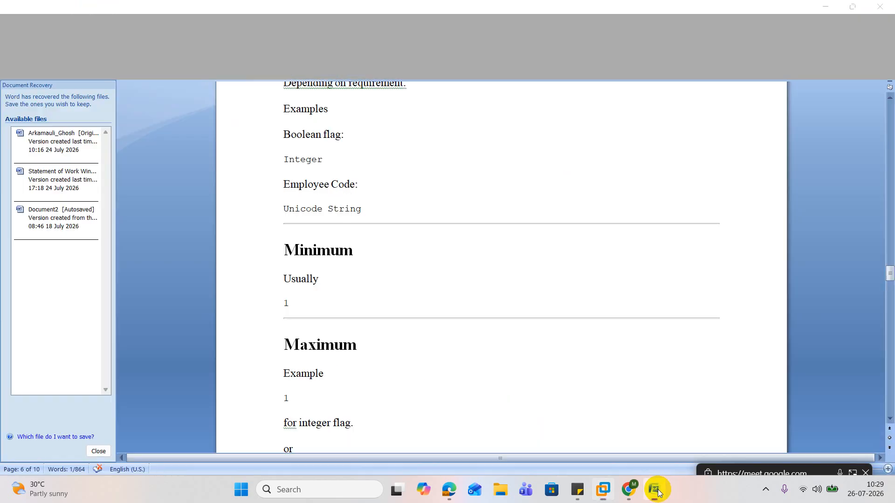
scroll(449, 313, "down", 10)
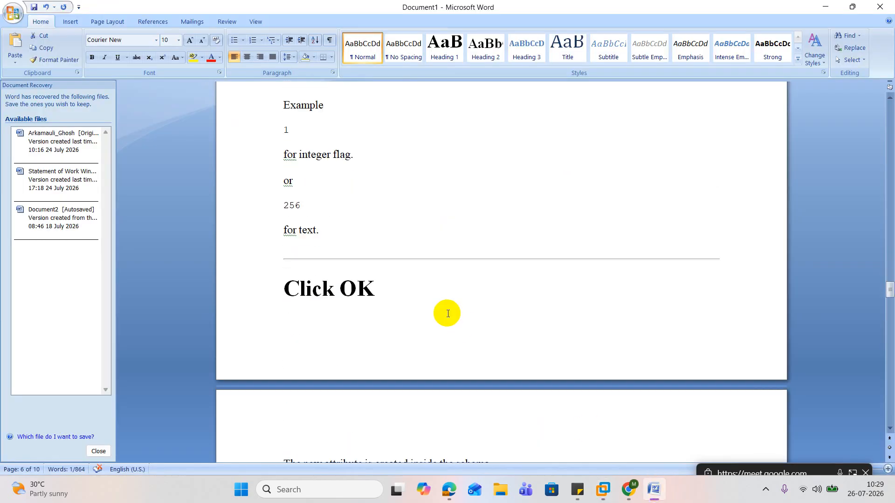
scroll(448, 314, "down", 20)
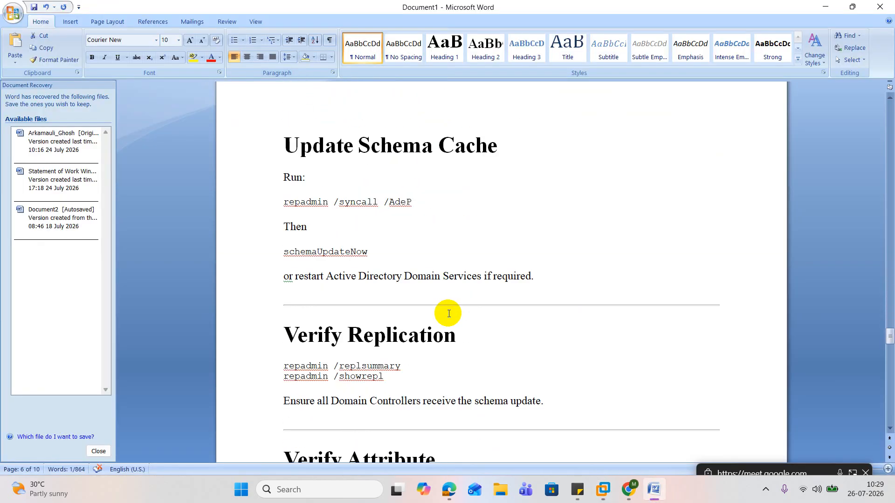
scroll(448, 313, "down", 8)
scroll(448, 313, "up", 2)
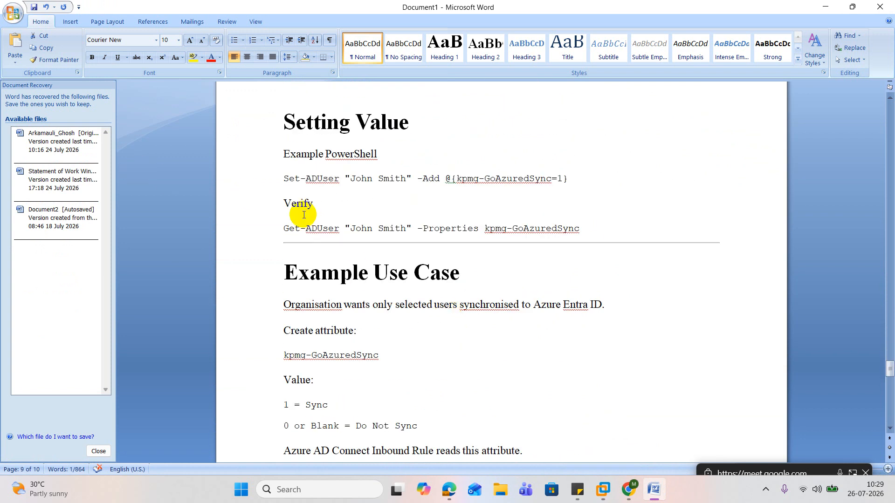
left_click(284, 228)
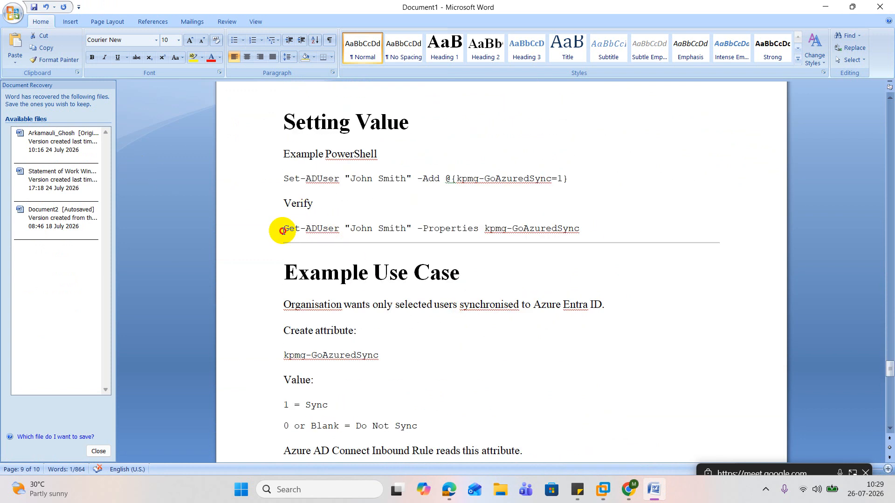
left_click_drag(353, 221, 476, 229)
key("ctrl+c")
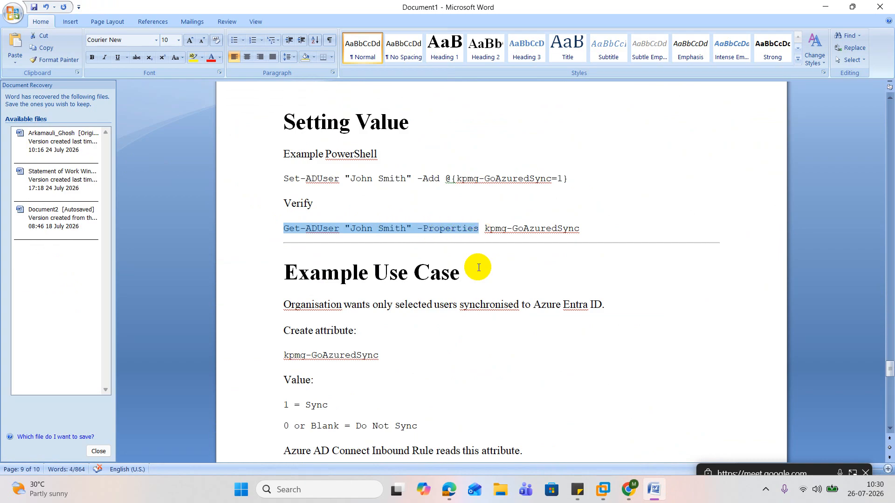
left_click(825, 6)
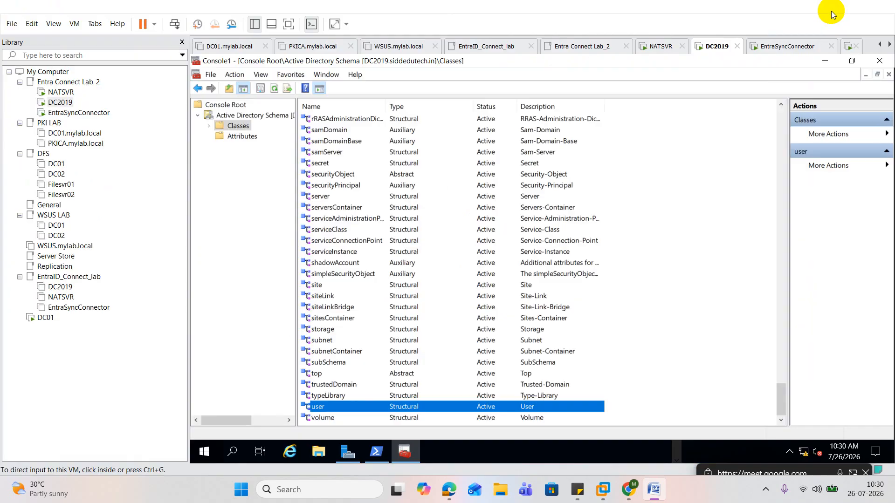
left_click(377, 452)
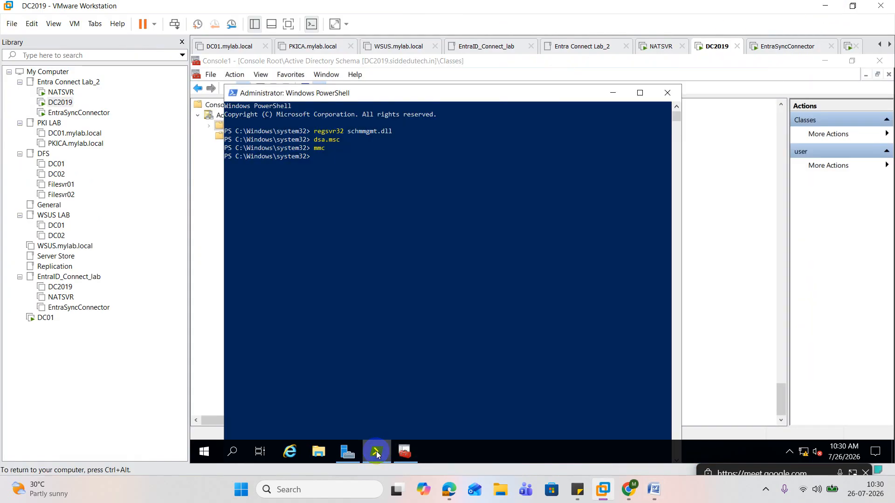
key("ctrl+v")
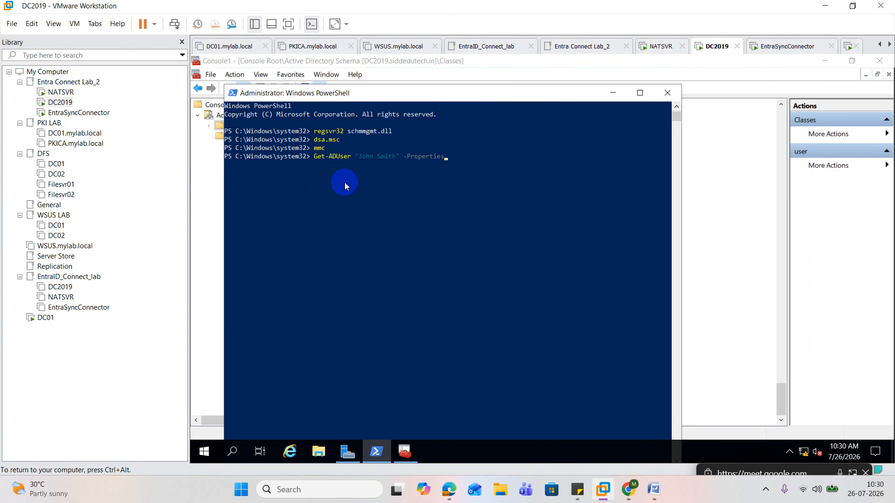
Run dsa.msc on DC2019 to open Active Directory Users and Computers
right_click(209, 454)
left_click(259, 404)
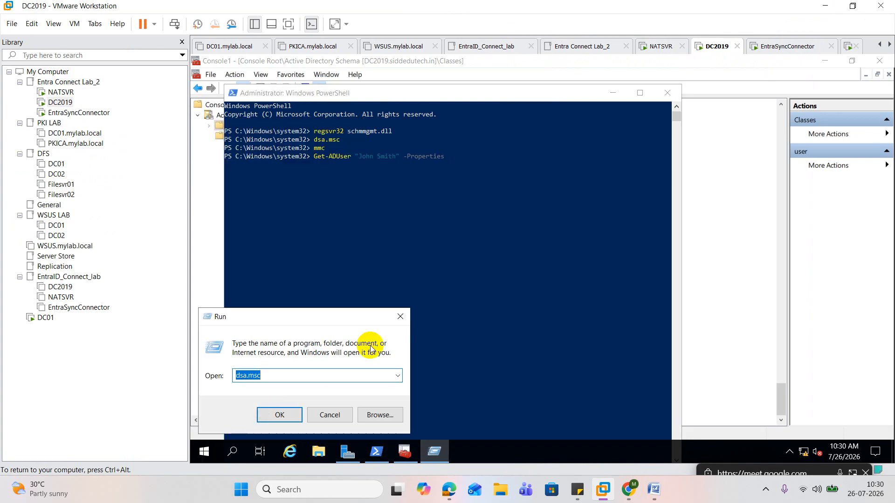
key("Return")
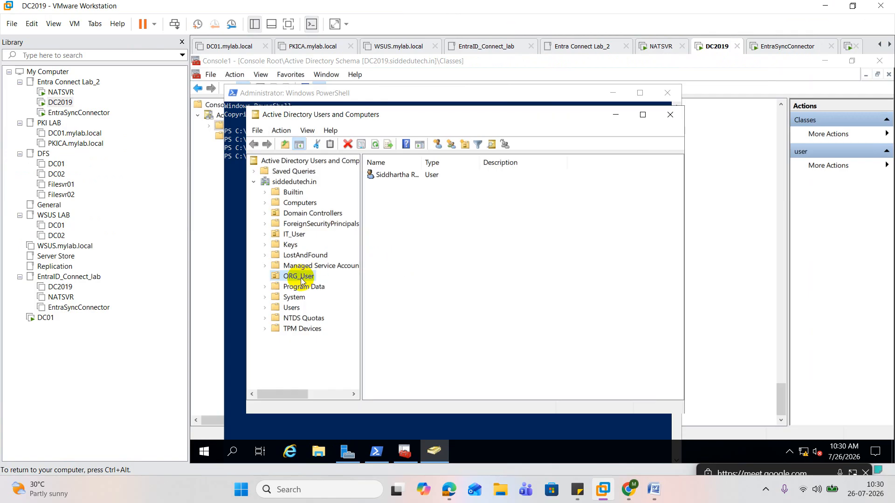
Start a new user in the ORG_User organizational unit with first name and logon name Admin1, and proceed to the password settings
right_click(301, 278)
mouse_move(354, 138)
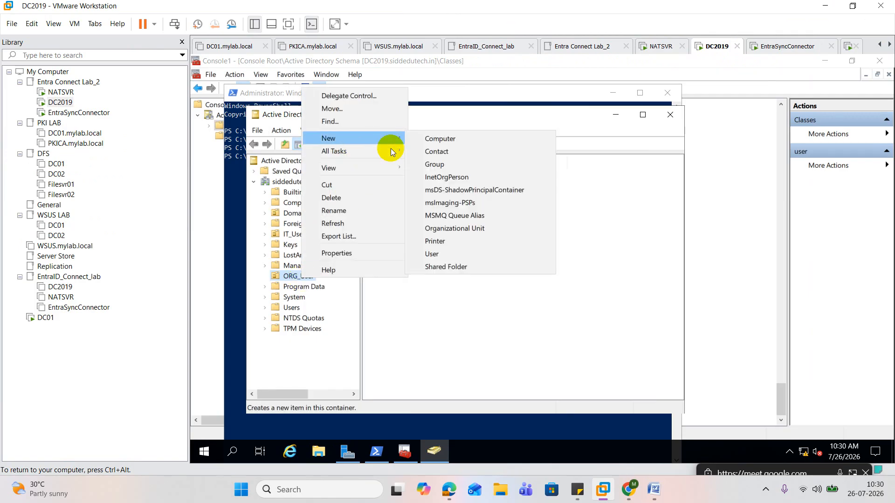
left_click(437, 256)
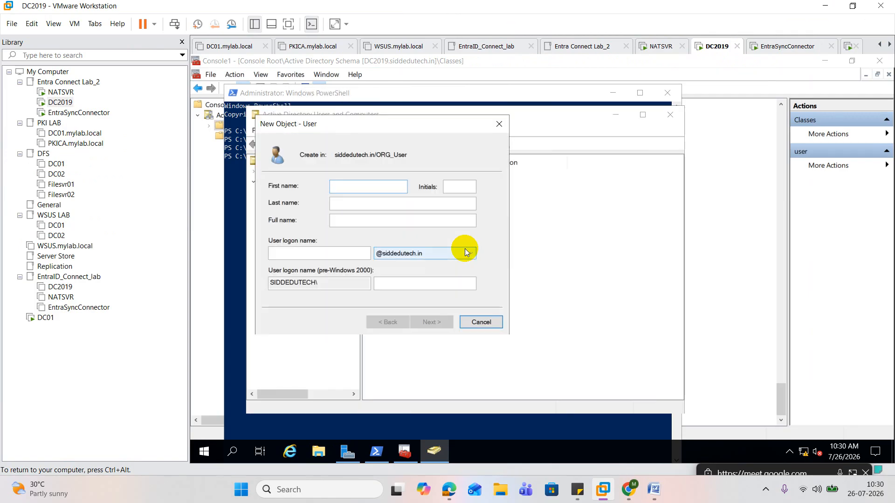
type("Admin1")
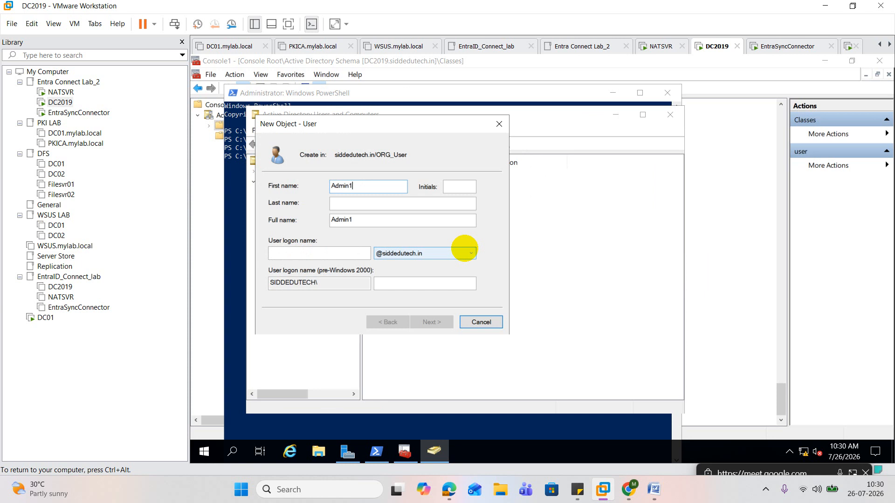
key("Tab")
key("Tab")
type("Admin1")
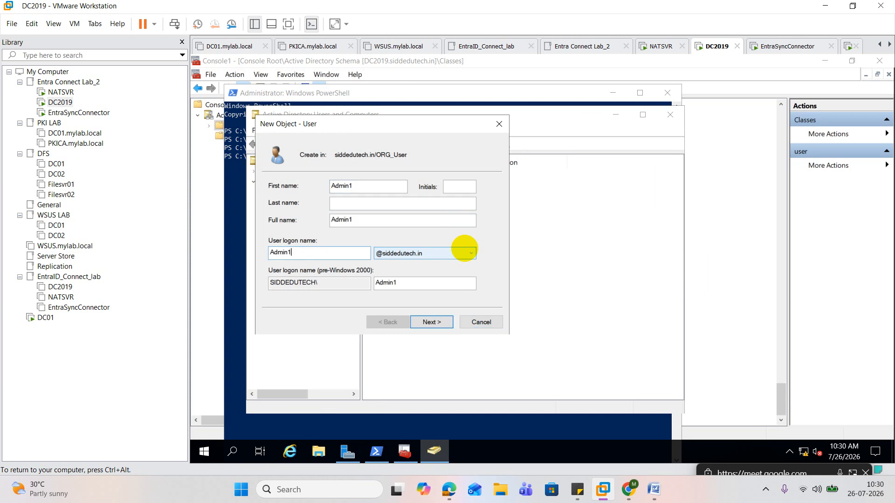
left_click(432, 321)
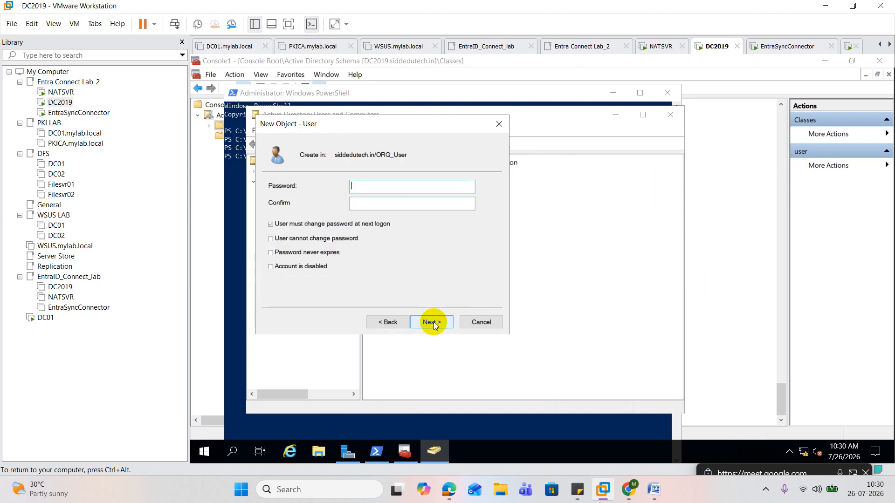
Turn off the password change requirement at next logon, enter and confirm the account password, and finish creating Admin1
left_click(310, 225)
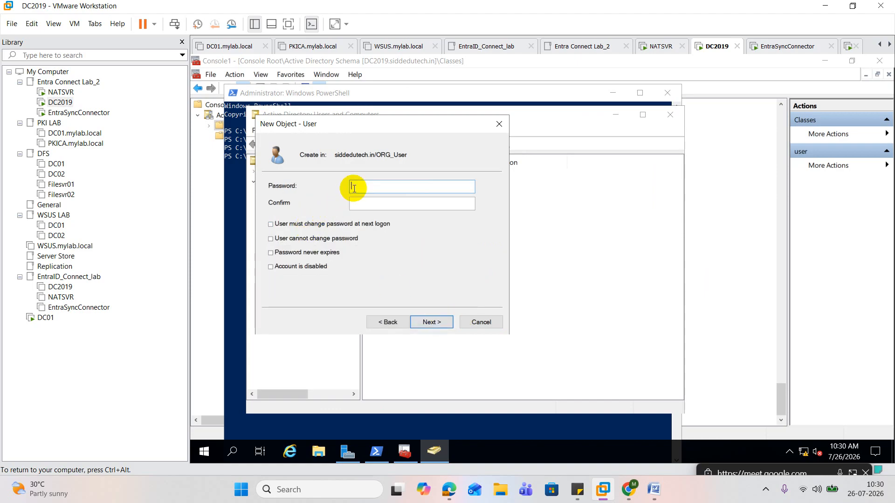
left_click(415, 184)
type("••••••••••")
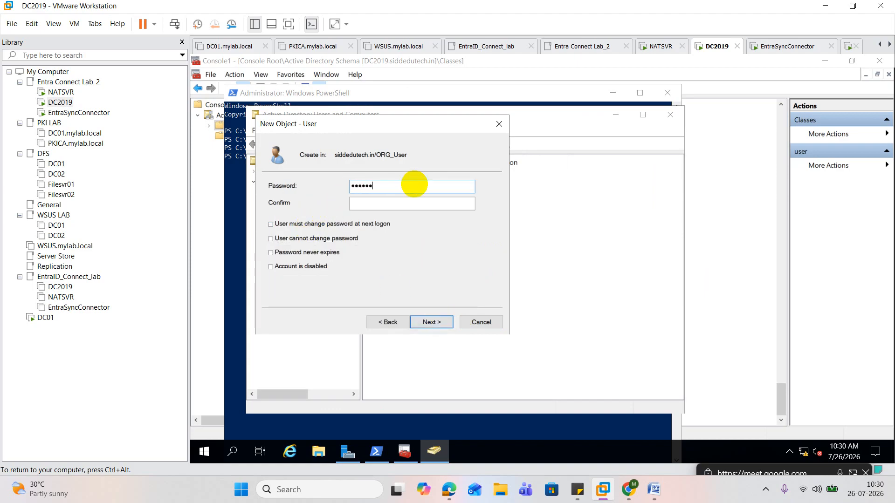
type("••")
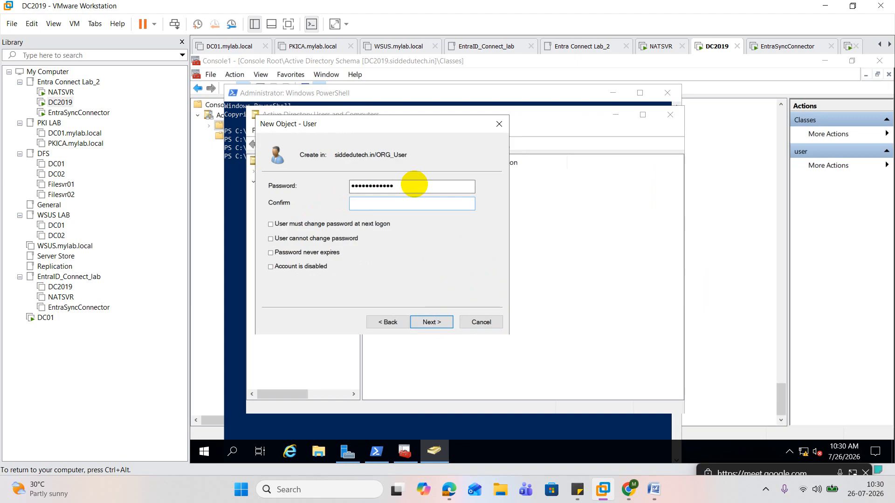
key("Tab")
type("••••••••••••")
left_click(432, 322)
left_click(434, 322)
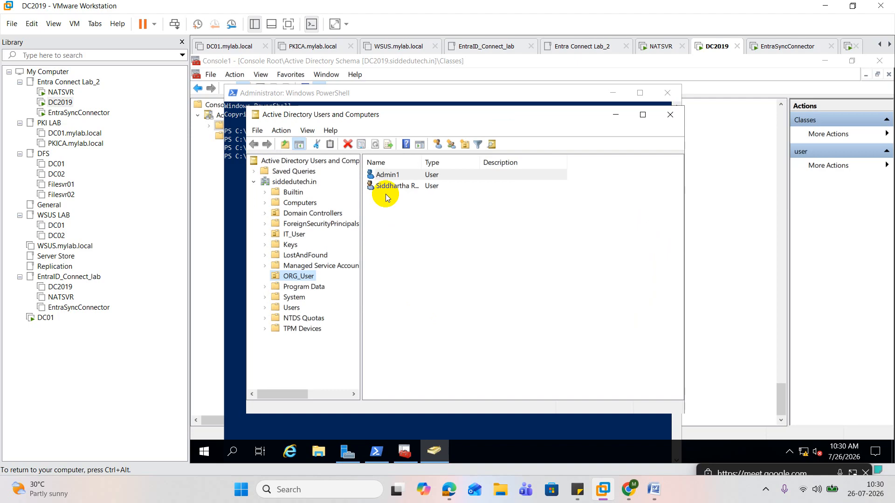
Replace the sample user name with Admin1 in the pending Get-ADUser command at the PowerShell prompt
left_click(398, 174)
double_click(397, 175)
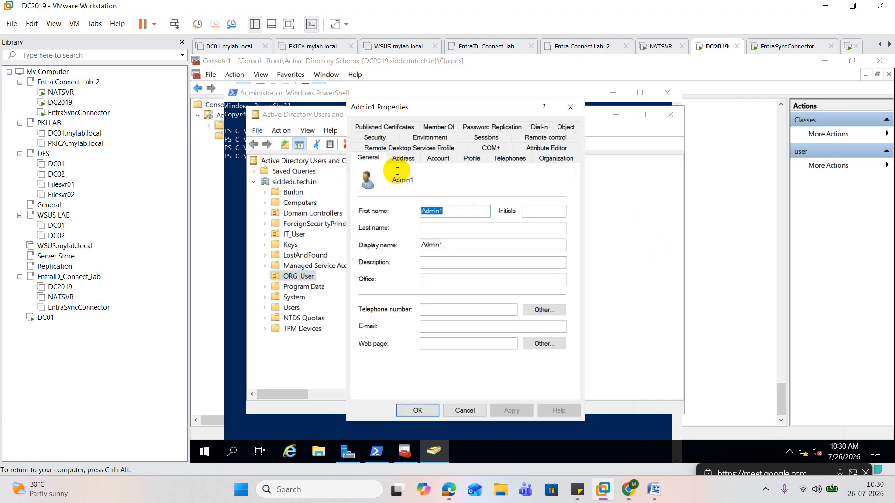
left_click(237, 218)
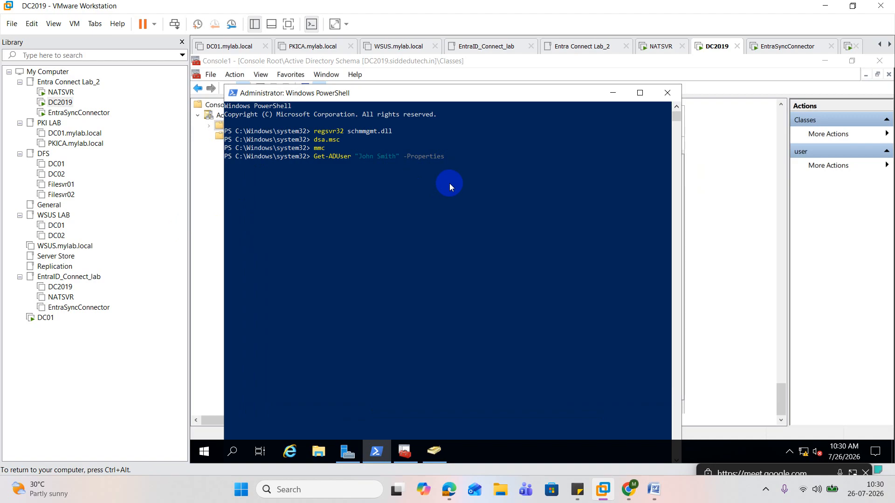
key("BackSpace")
key("BackSpace")
key("BackSpace")
key("BackSpace")
key("BackSpace")
key("BackSpace")
key("BackSpace")
key("BackSpace")
key("BackSpace")
key("BackSpace")
type("Admin1")
key("Right")
key("Right")
key("Right")
key("Right")
key("Right")
key("Right")
key("Right")
key("Right")
Copy the attribute name kpmg-GoAzuredSync from the Word notes, append it after -Properties in the PowerShell command, and run it
left_click(657, 497)
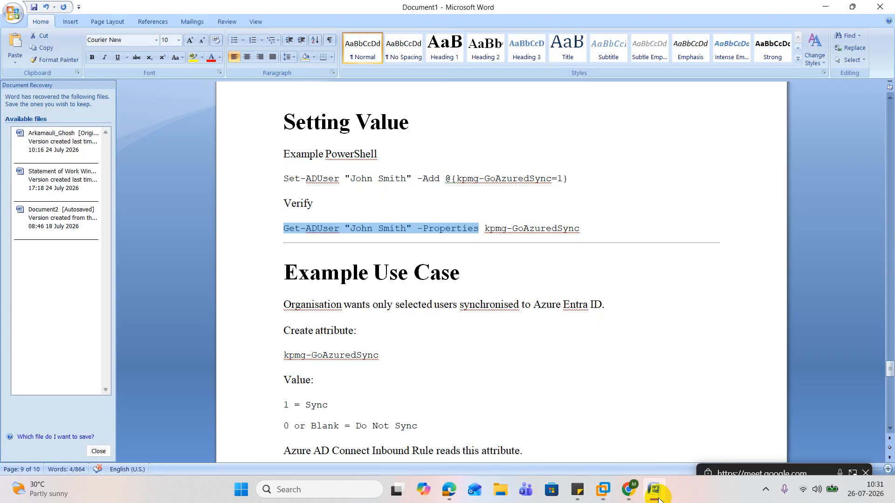
left_click(657, 497)
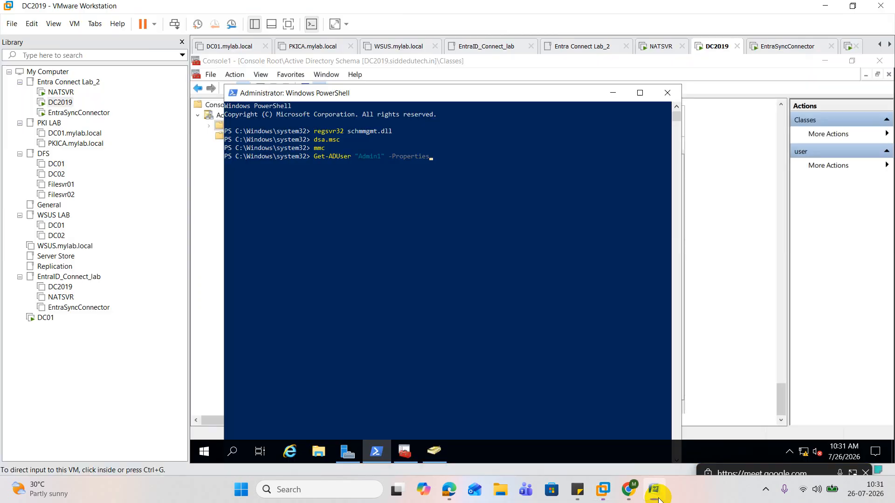
left_click(655, 494)
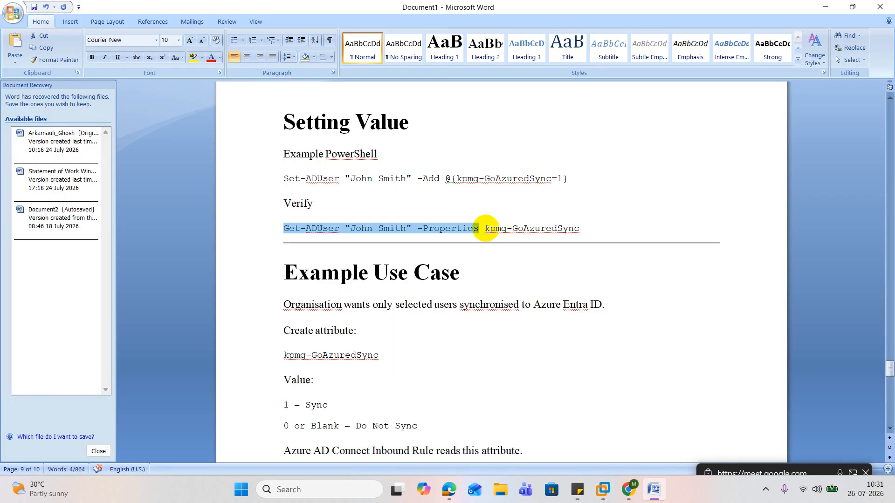
left_click_drag(485, 228, 563, 229)
key("ctrl+c")
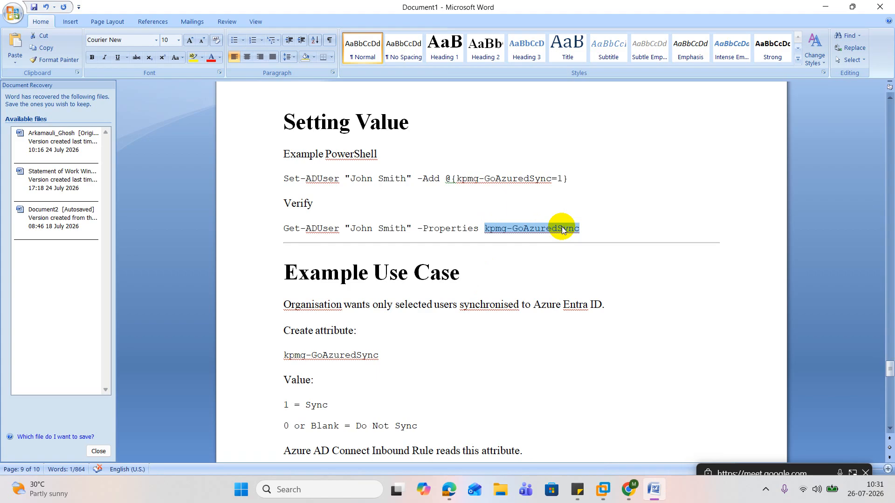
left_click(825, 6)
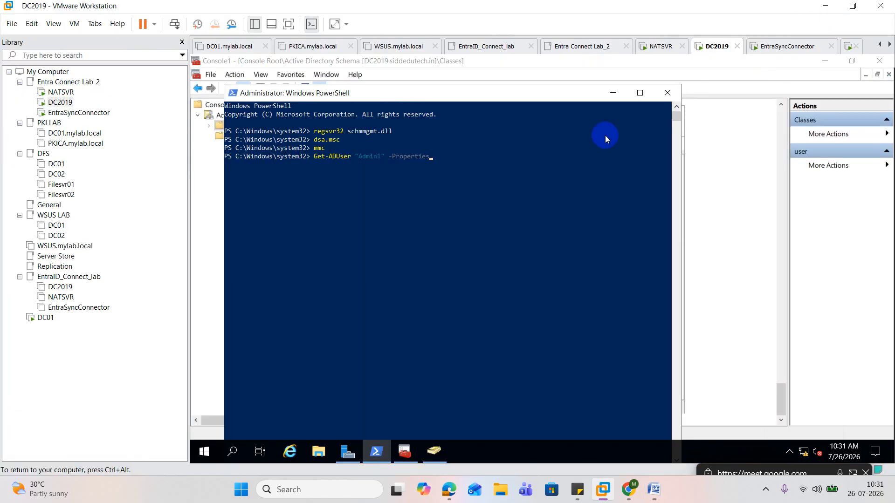
key("ctrl+v")
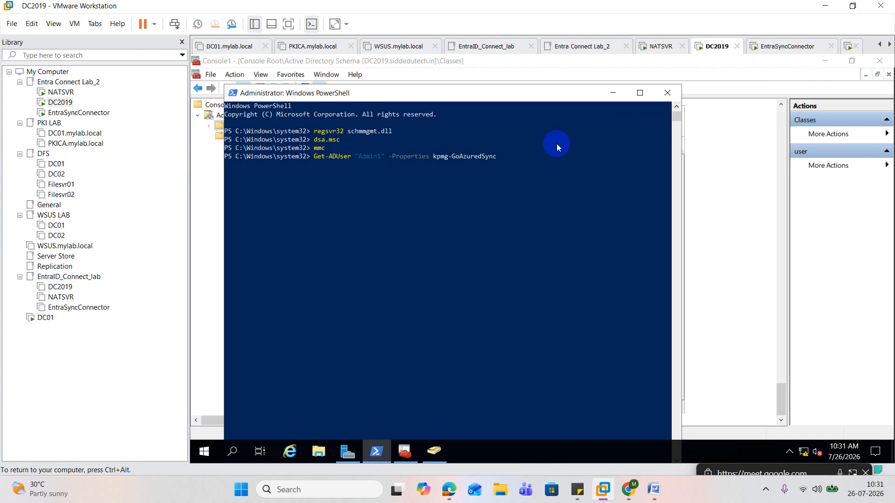
left_click(557, 147)
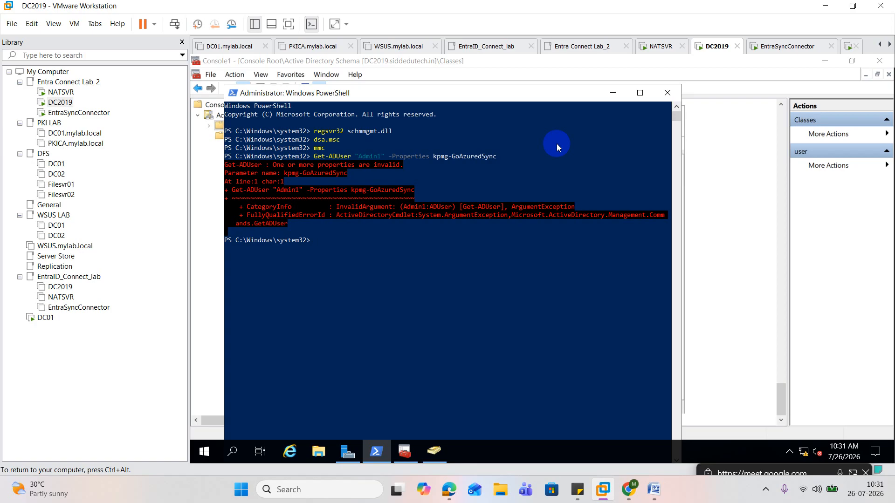
Open Admin1's attribute list in Active Directory Users and Computers and locate the sincKing attribute
left_click(696, 248)
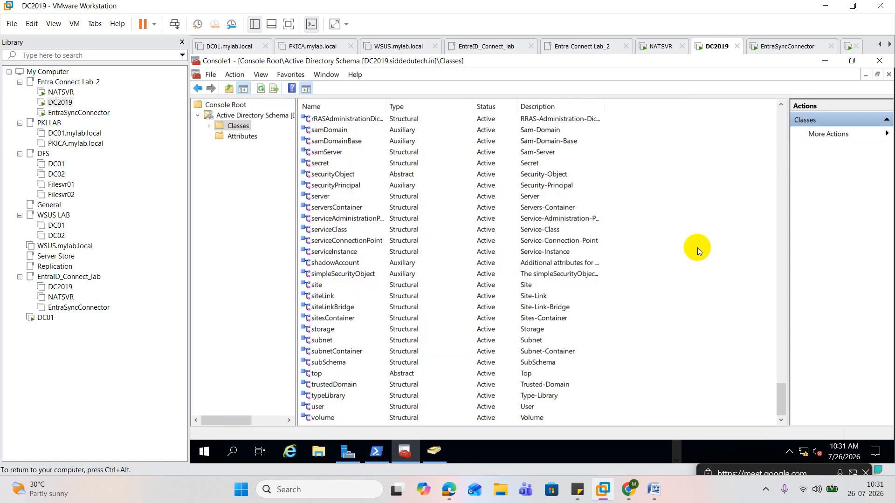
left_click(434, 451)
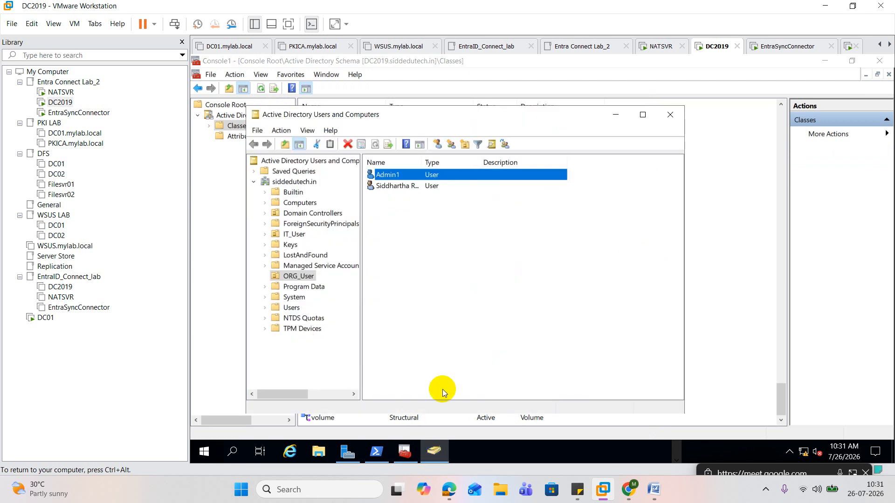
double_click(397, 180)
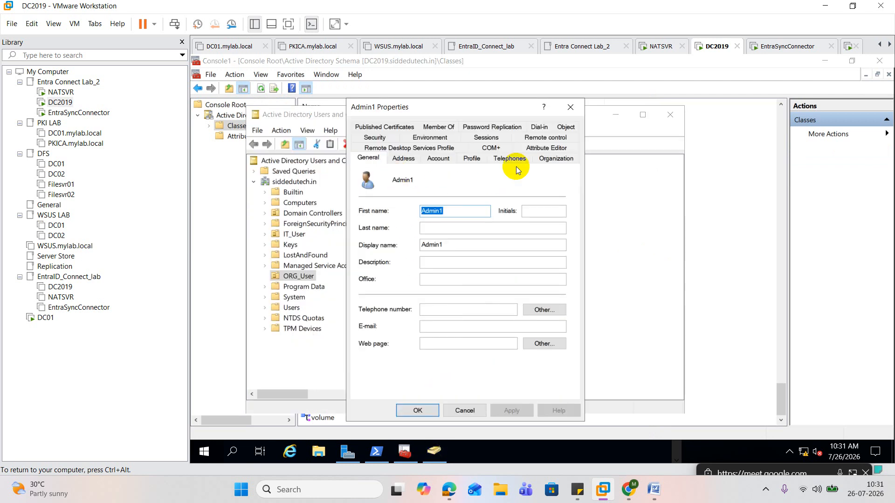
left_click(546, 158)
left_click(394, 222)
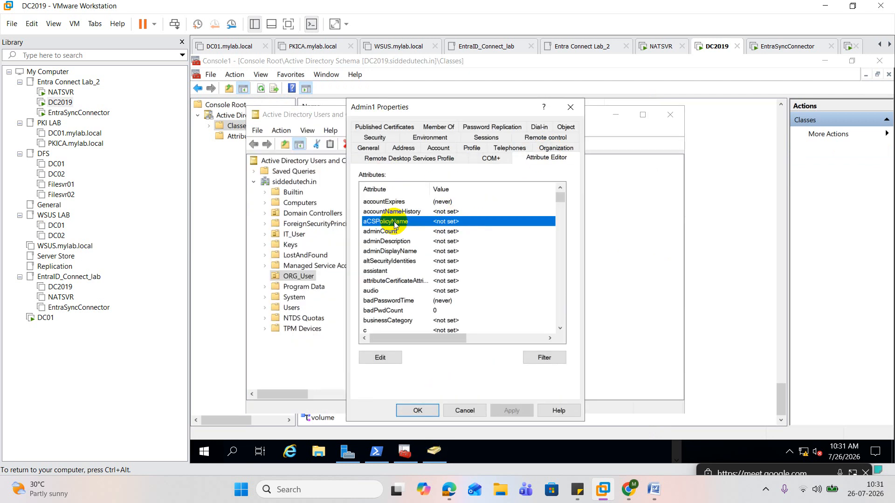
type("sam")
key("Down")
key("Down")
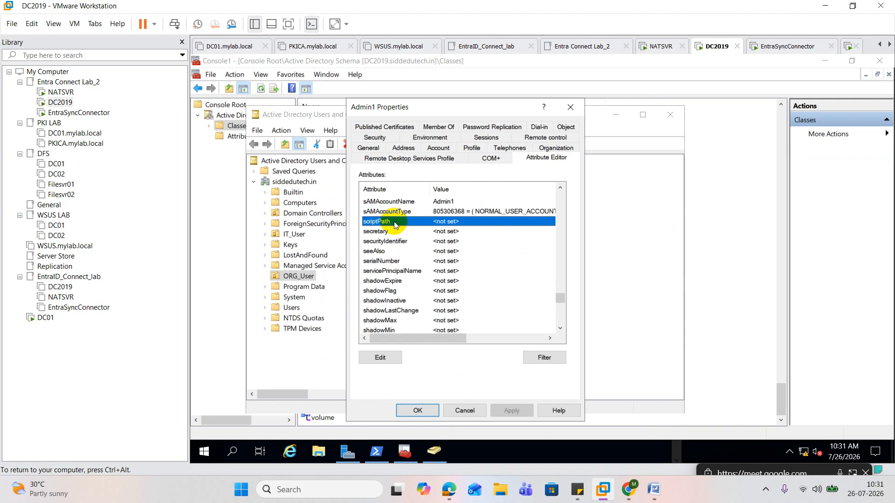
type("si")
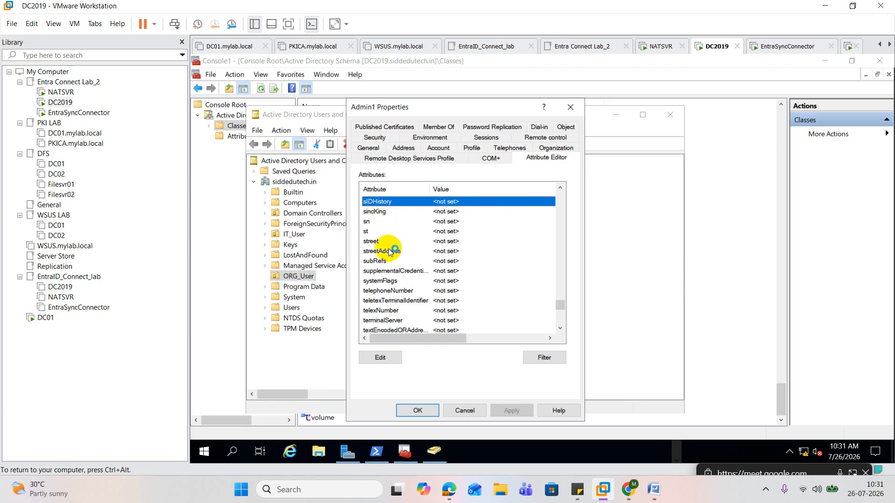
type("k")
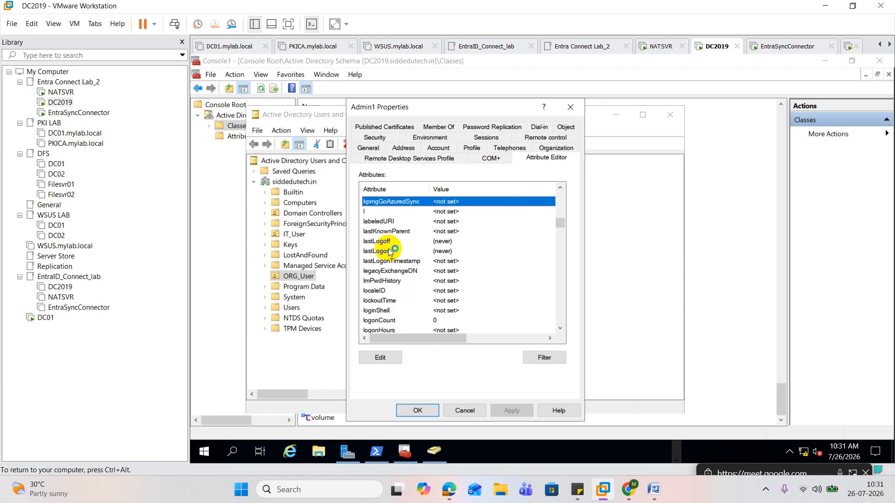
Set Admin1's kpmgGoAzuredSync attribute to 1 and save the user properties
double_click(447, 205)
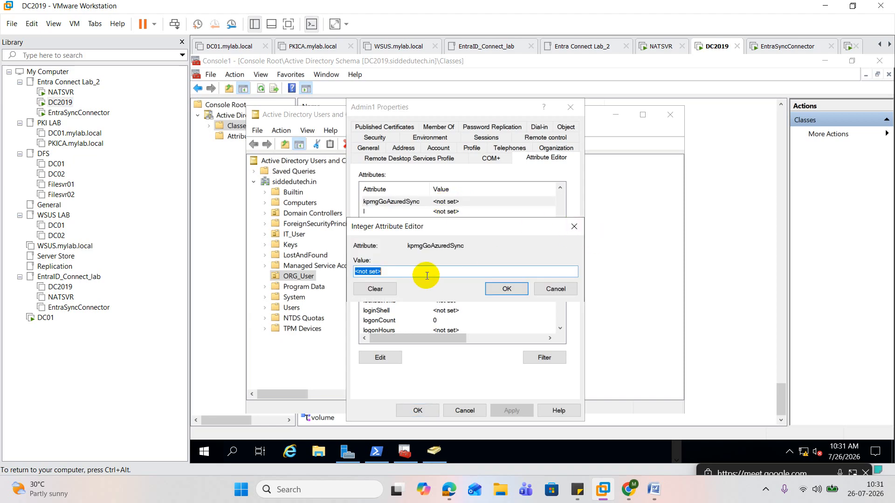
type("1")
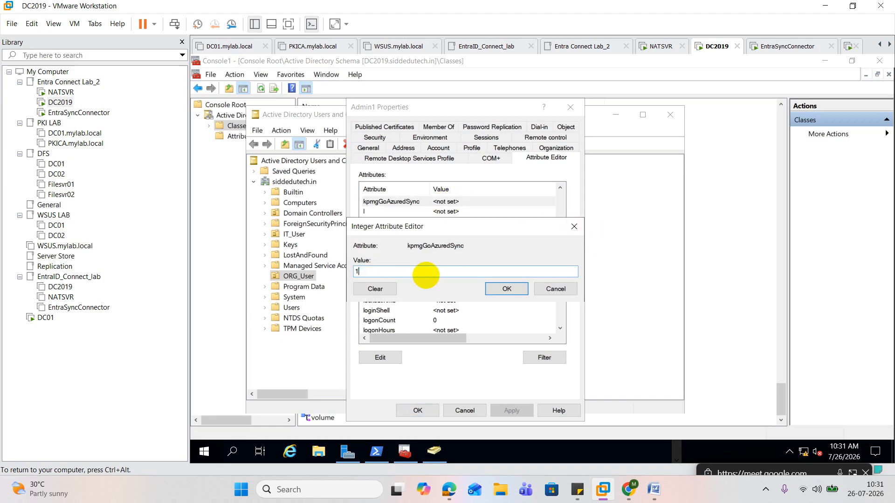
left_click(507, 289)
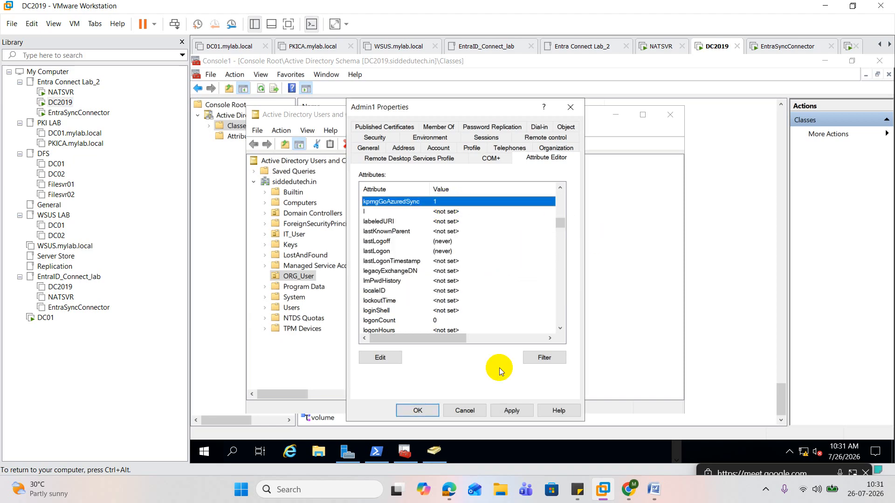
left_click(421, 409)
Rerun the Get-ADUser query for Admin1 with the kpmg-GoAzuredSync property in PowerShell
left_click(376, 449)
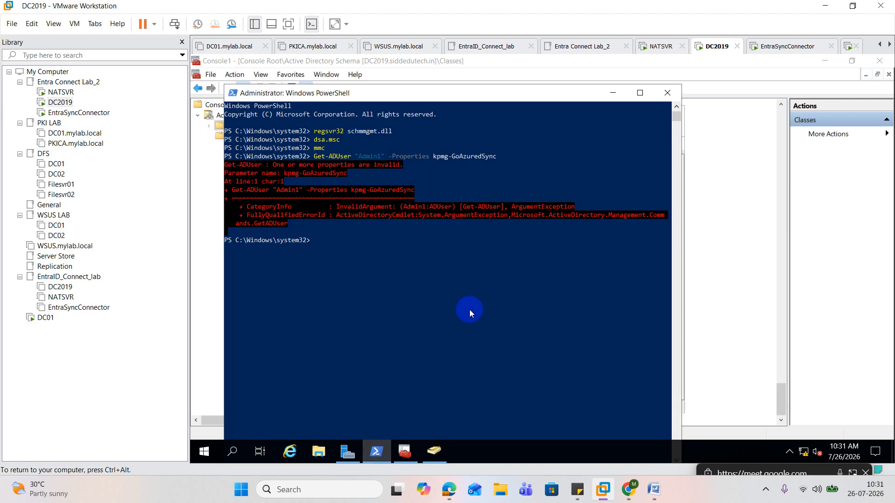
key("Up")
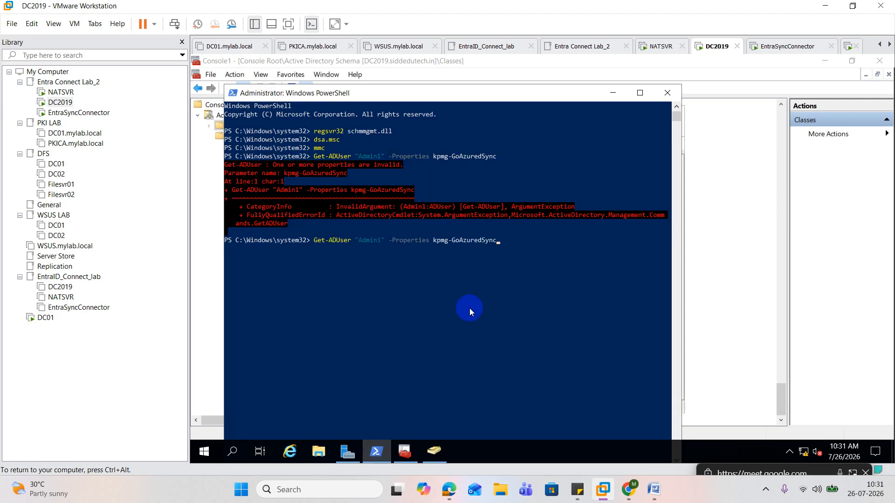
key("Return")
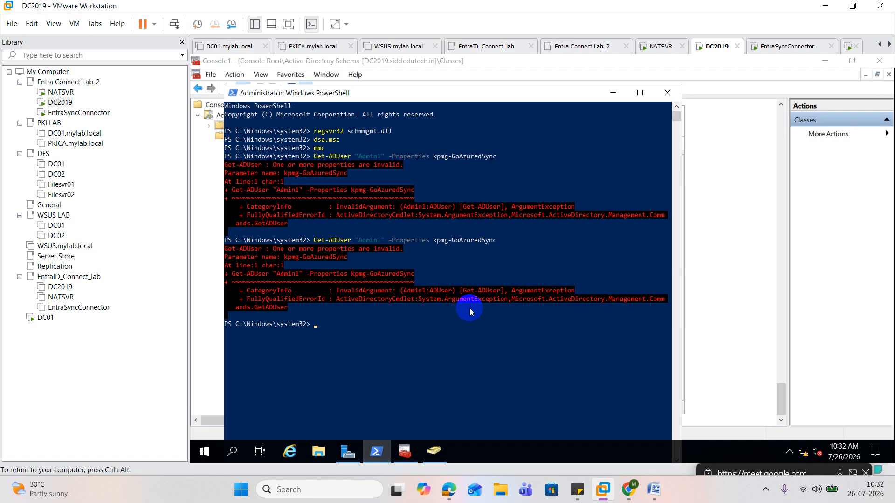
Check the verification command in the Word notes, and run Get-ADUser "Admin1" -Properties in PowerShell without an attribute name
left_click(654, 490)
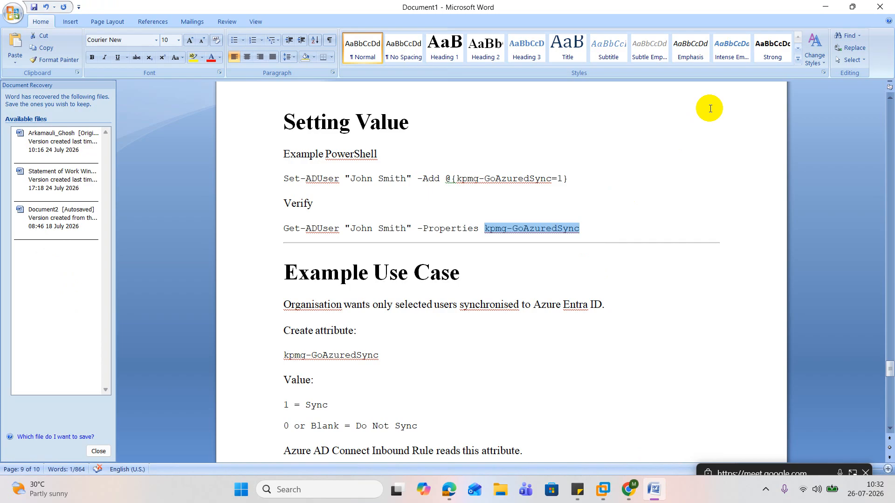
left_click(825, 7)
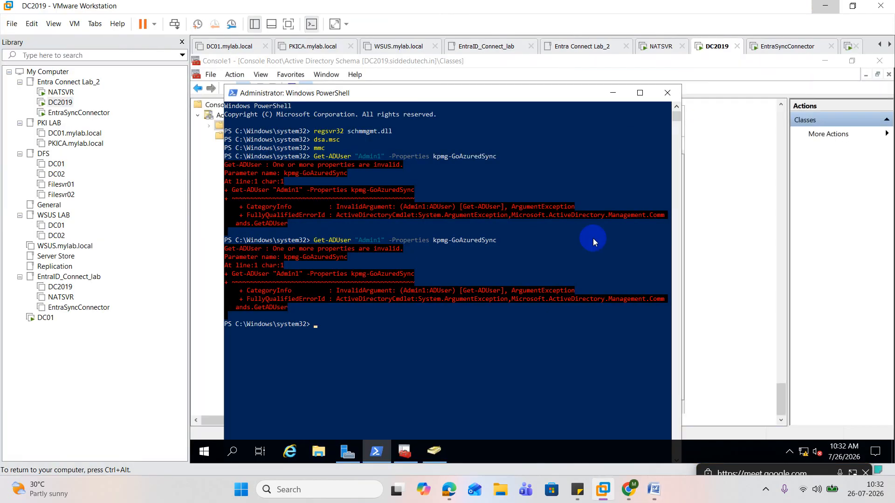
type("get-ad")
key("Tab")
key("Tab")
key("BackSpace")
key("BackSpace")
key("BackSpace")
key("BackSpace")
key("BackSpace")
key("BackSpace")
key("BackSpace")
key("BackSpace")
key("BackSpace")
key("BackSpace")
key("BackSpace")
key("BackSpace")
key("BackSpace")
key("BackSpace")
key("BackSpace")
key("BackSpace")
key("BackSpace")
key("BackSpace")
key("BackSpace")
key("BackSpace")
type("User \"Admin1 -p")
key("Tab")
key("BackSpace")
key("BackSpace")
key("BackSpace")
key("BackSpace")
key("BackSpace")
key("BackSpace")
type("properties")
key("Return")
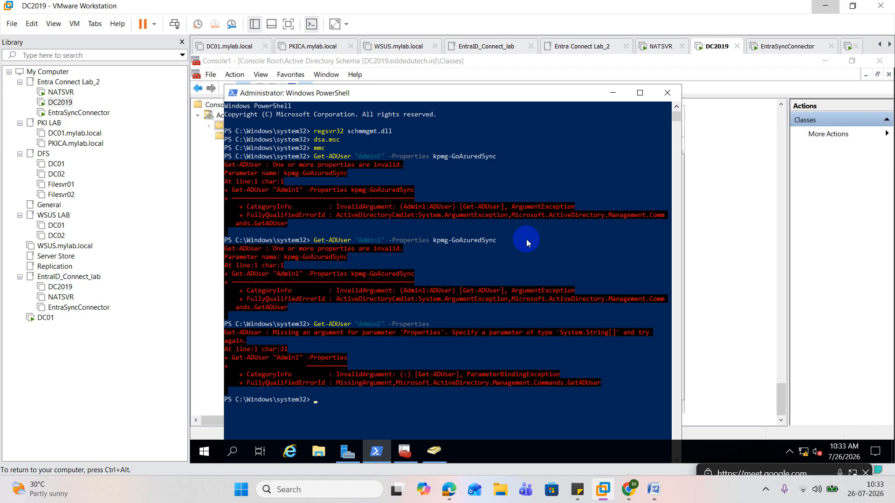
Restart the DC2019 server with the reason Other (Unplanned)
left_click(204, 453)
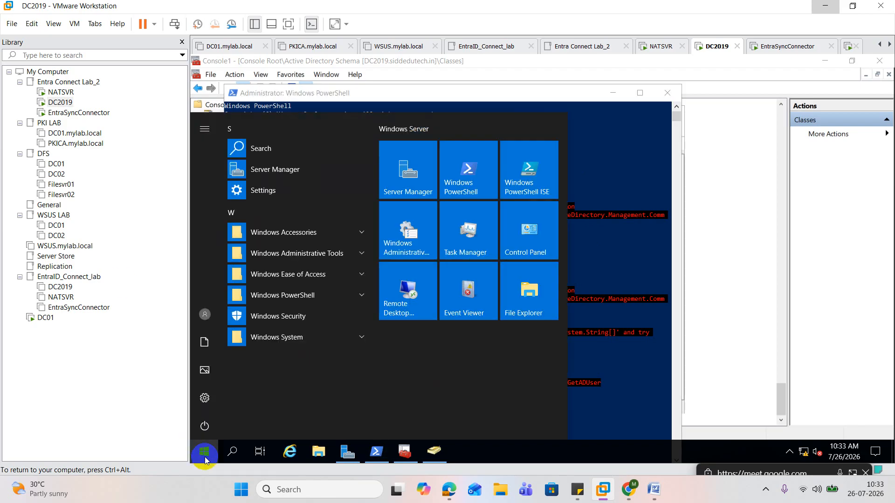
left_click(204, 426)
left_click(226, 400)
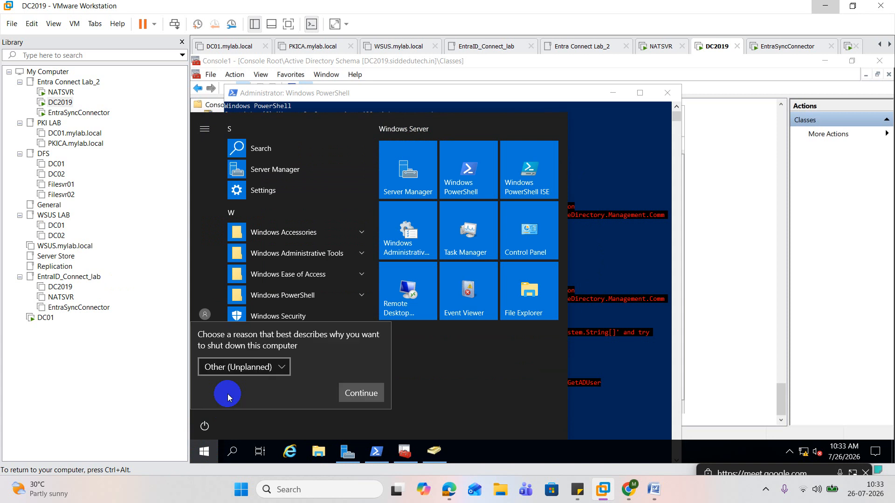
left_click(362, 394)
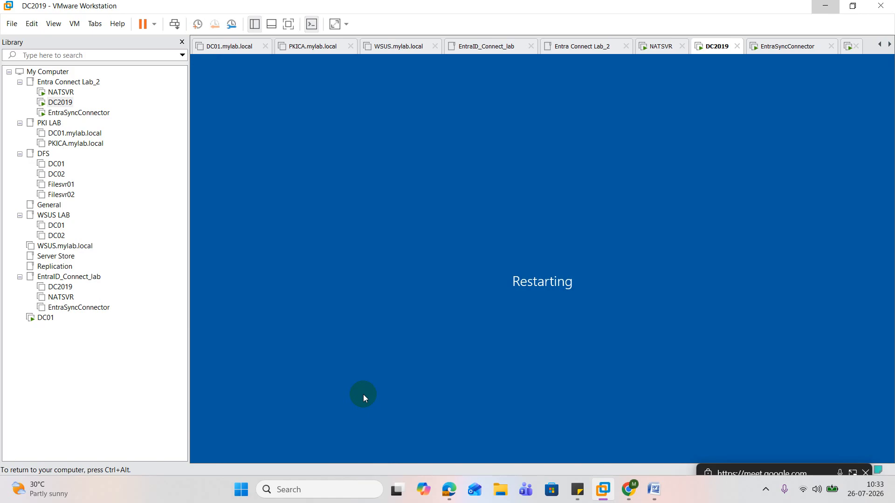
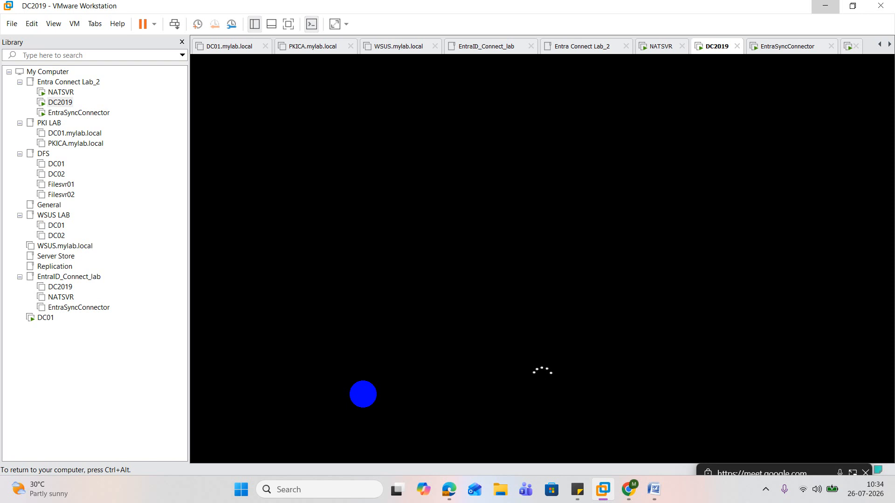
Bring up the sign-in screen of the restarted DC2019 virtual machine
key("ctrl+alt")
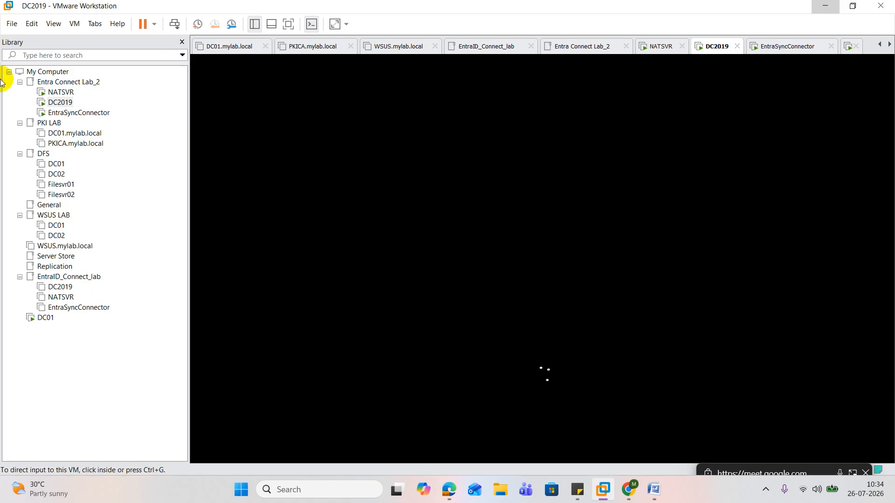
left_click(61, 102)
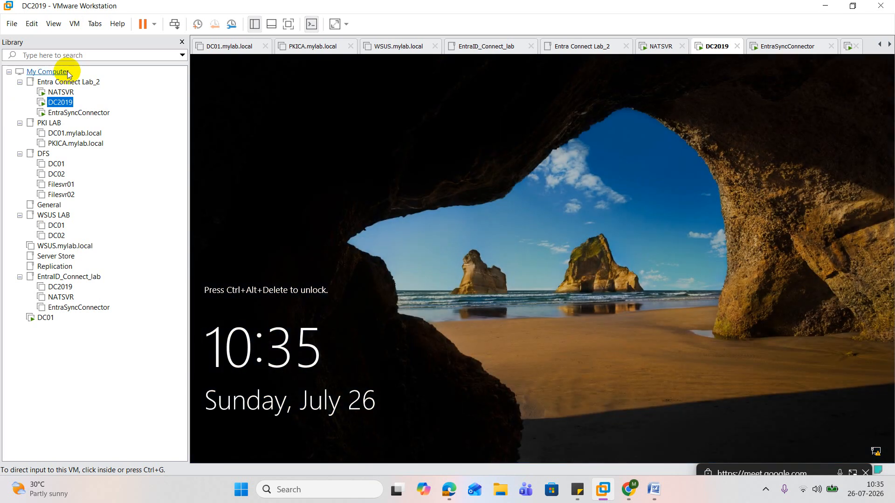
right_click(65, 101)
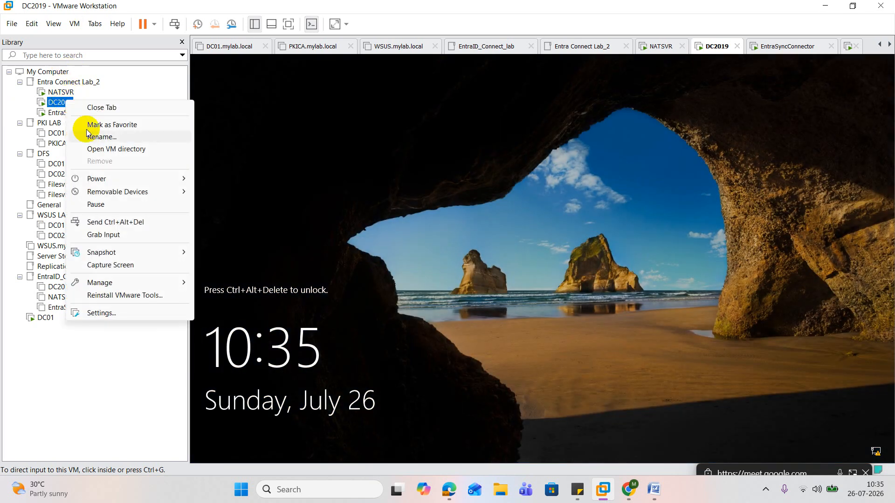
left_click(132, 222)
left_click(563, 224)
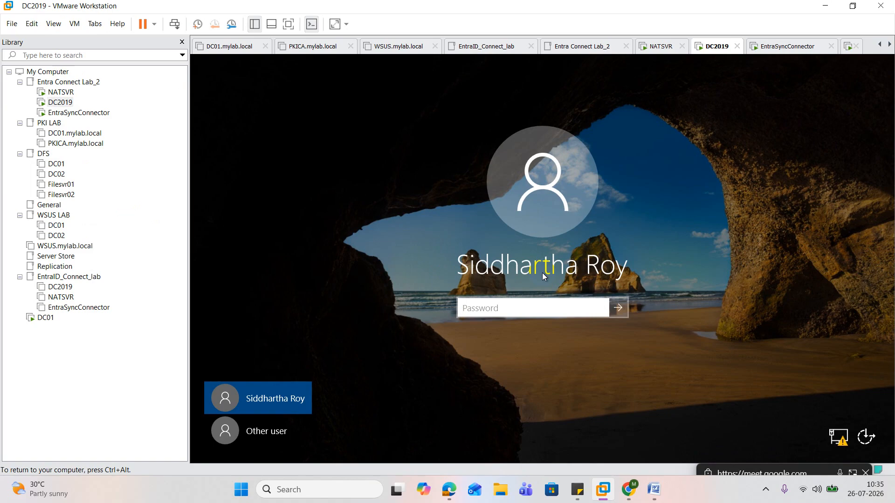
Try to sign in to DC2019 with the account password
type("•••••••••••")
key("Return")
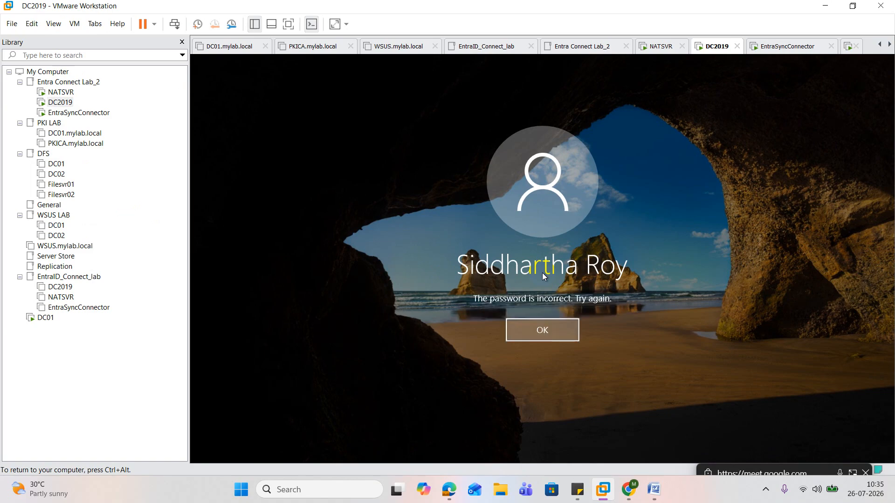
key("Return")
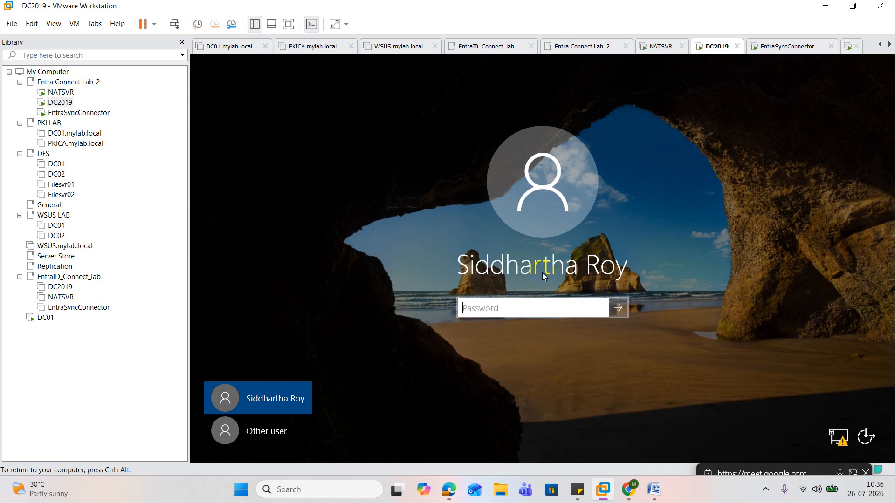
Reenter the account password and sign in to DC2019
type("••••••••")
key("BackSpace")
key("BackSpace")
key("BackSpace")
key("BackSpace")
key("BackSpace")
key("BackSpace")
key("BackSpace")
key("BackSpace")
type("••••••••••••")
key("Return")
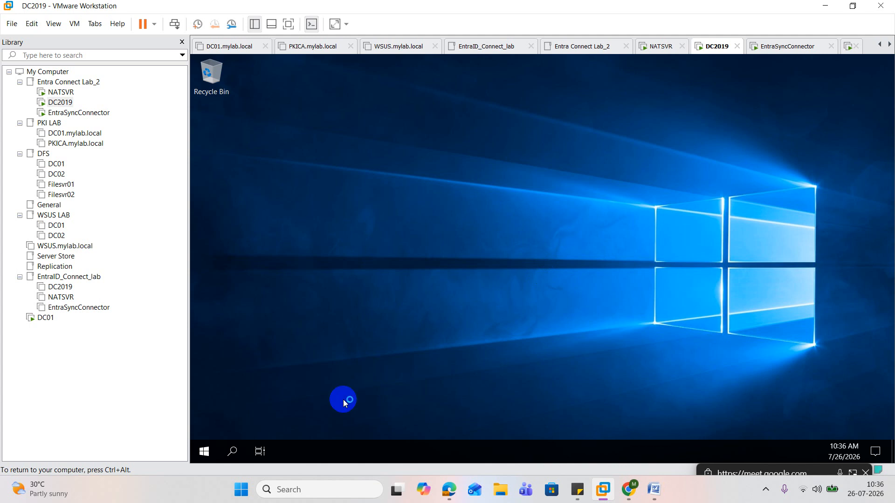
Open an elevated Windows PowerShell session on DC2019 and approve the elevation
right_click(203, 451)
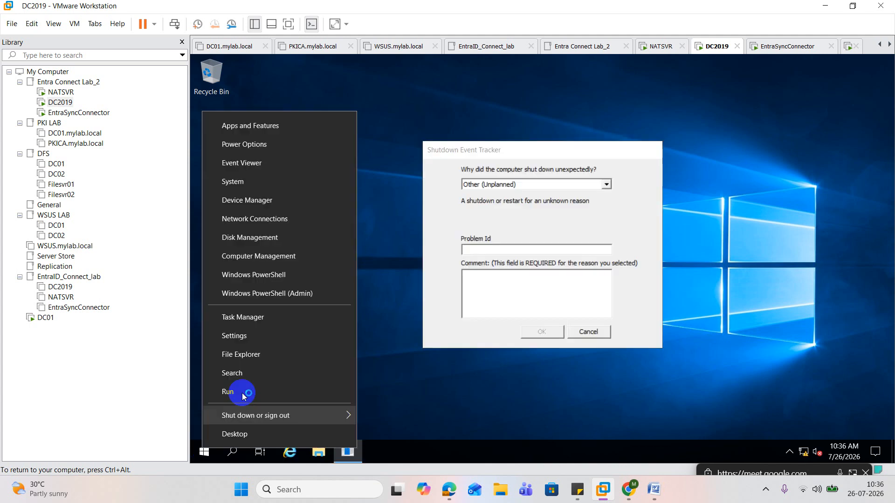
left_click(291, 293)
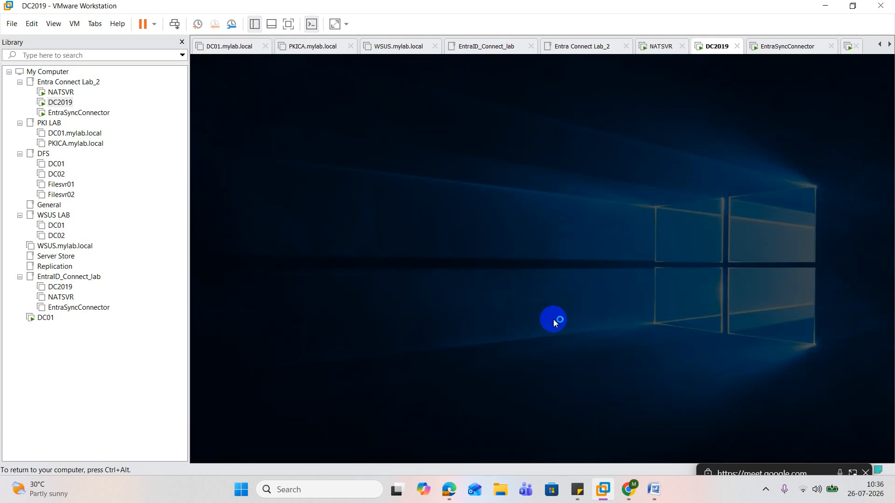
left_click(505, 326)
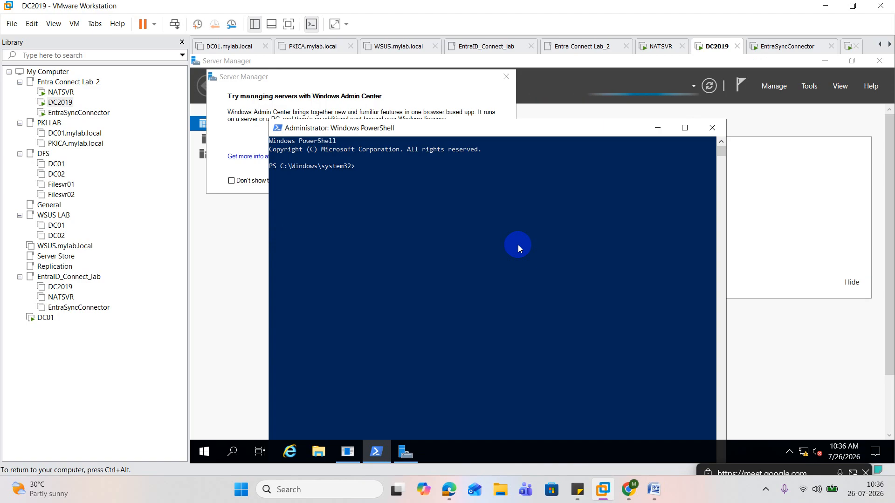
Enter Get-ADUser Admin1 -Properties * at the PowerShell prompt
type("get-adus")
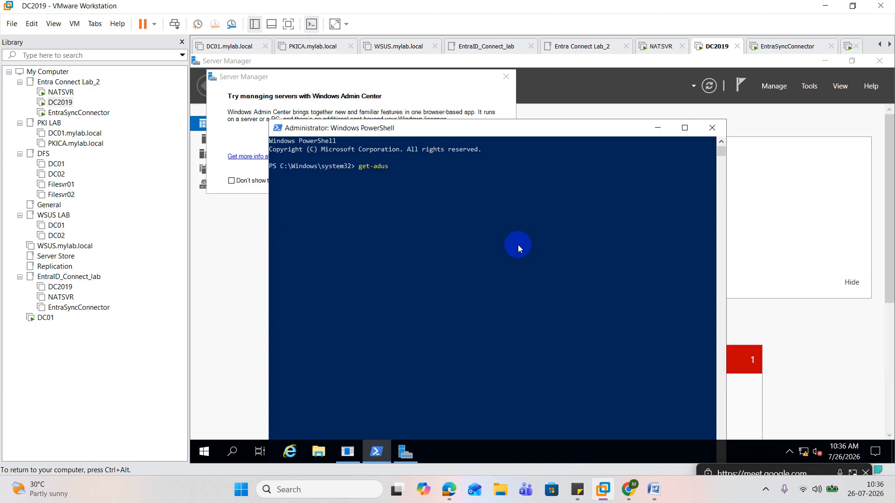
key("Tab")
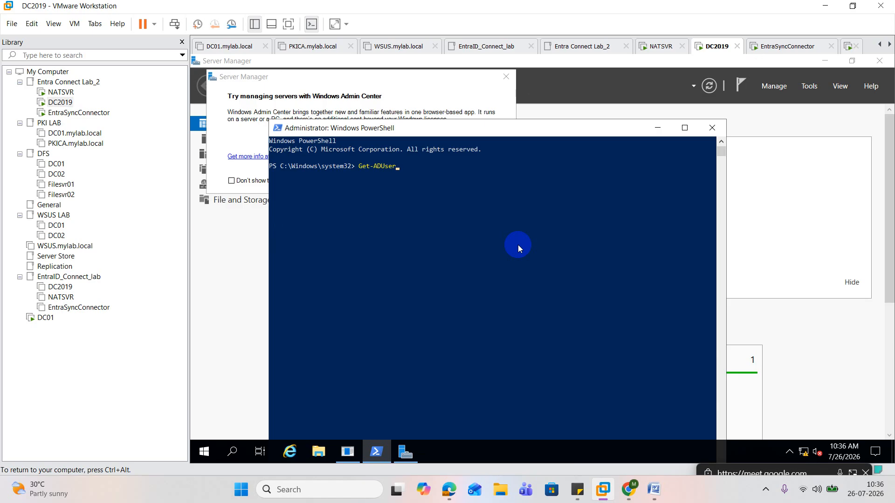
type("Admin")
type("1 -p")
key("Tab")
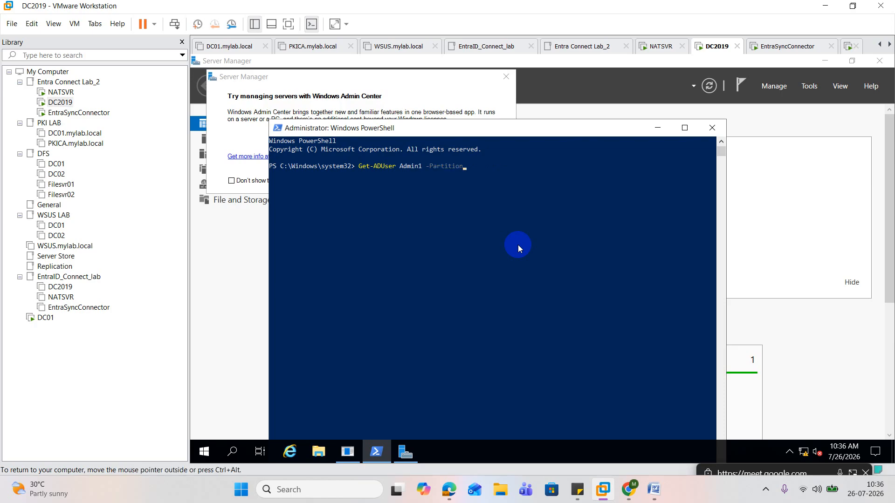
key("BackSpace")
key("BackSpace")
key("BackSpace")
key("BackSpace")
key("BackSpace")
key("BackSpace")
key("BackSpace")
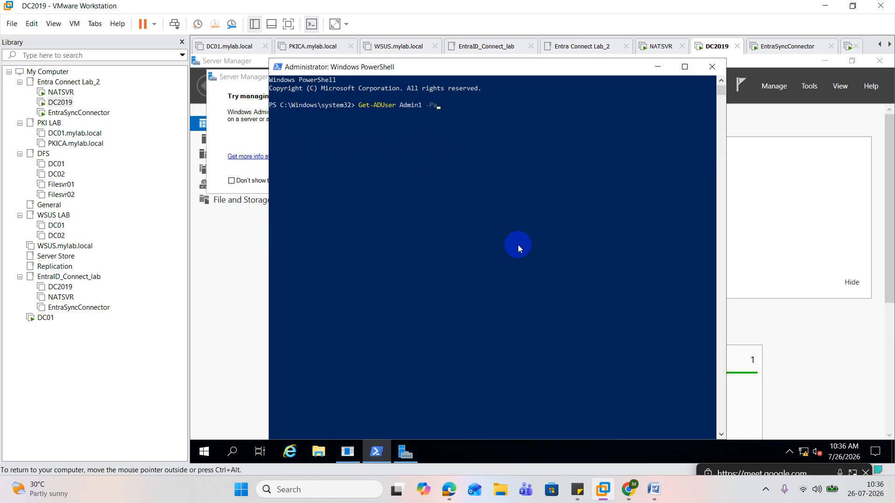
type("ro")
key("Tab")
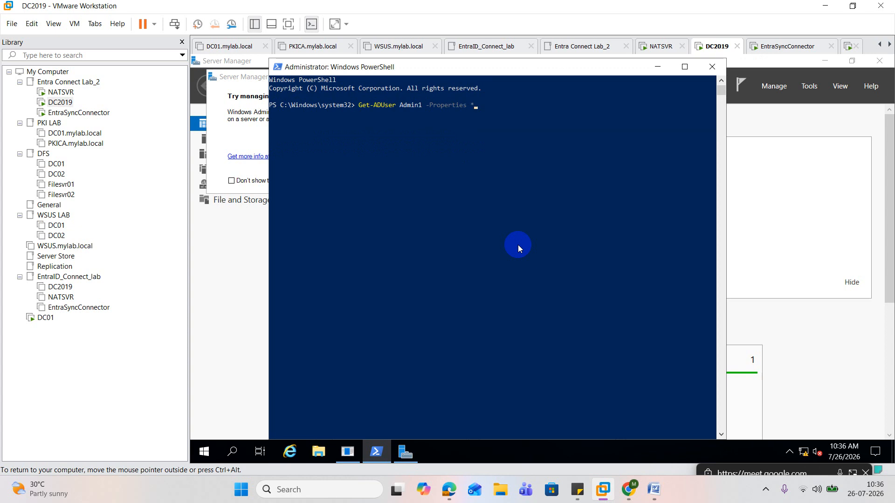
Pipe the Admin1 query to select name kpmgGoAzuredSync and run the command
type("|select")
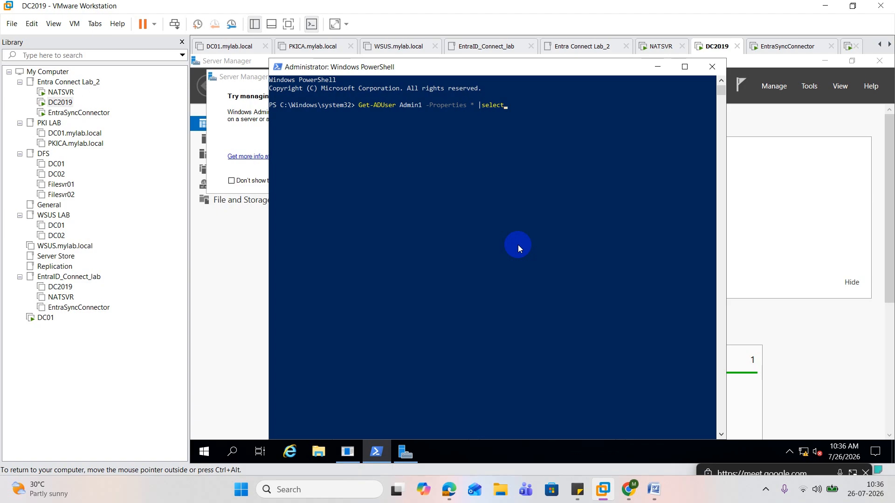
type(" name KPMGGo")
key("BackSpace")
key("BackSpace")
key("BackSpace")
key("BackSpace")
key("BackSpace")
key("BackSpace")
type("L")
key("BackSpace")
type("kpmgg")
key("BackSpace")
type("GoAzure")
type("dSync")
key("Return")
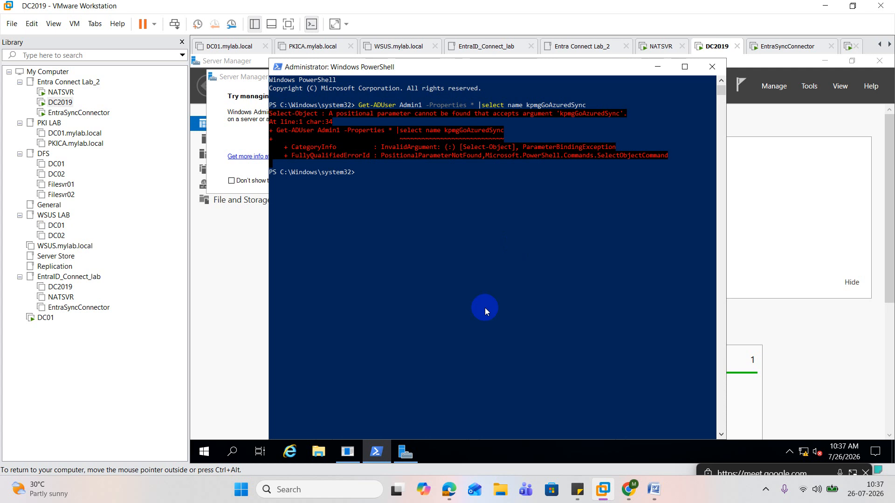
Open Active Directory Users and Computers
right_click(204, 451)
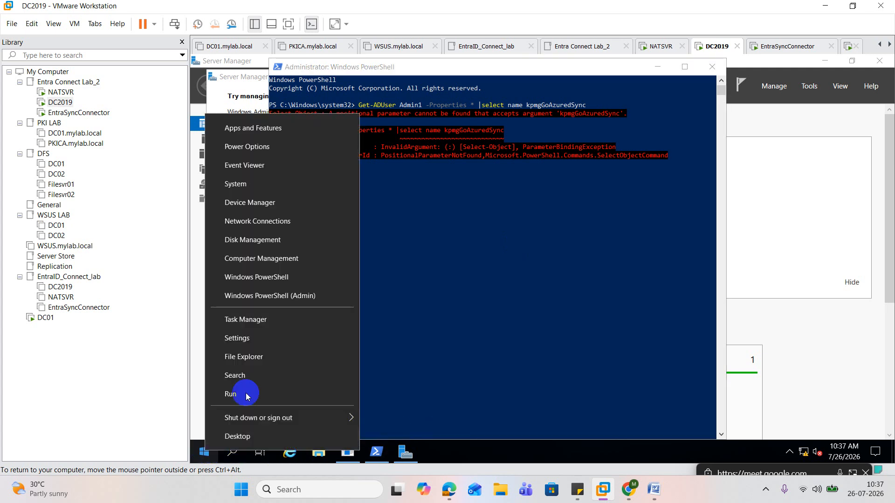
left_click(251, 390)
left_click(275, 412)
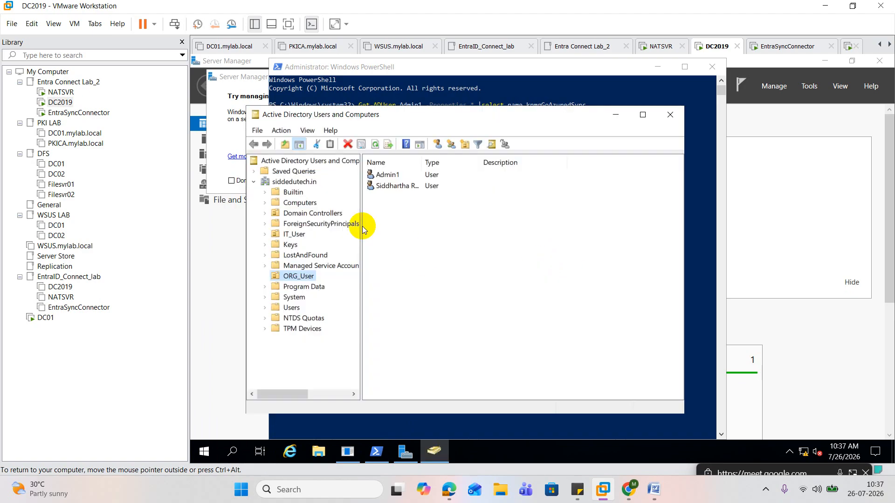
left_click(400, 186)
double_click(400, 187)
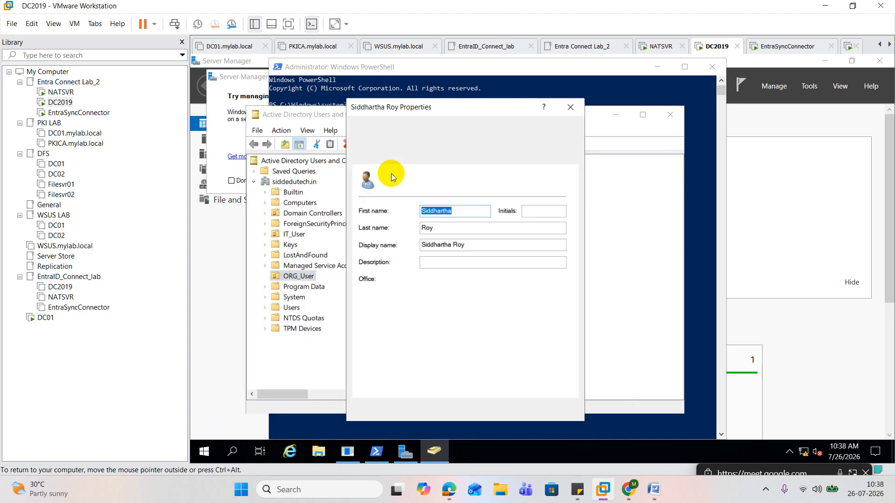
left_click(569, 105)
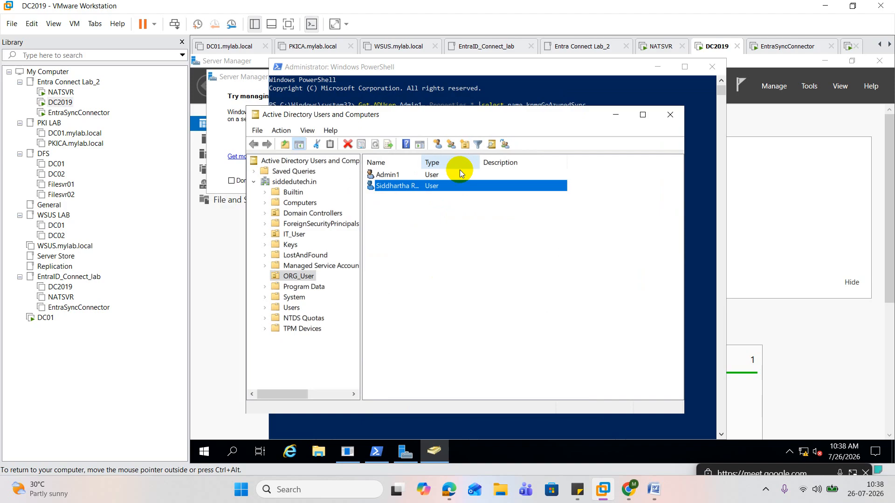
Open the kpmgGoAzuredSync attribute from Admin1's attribute list in ORG_User
double_click(390, 176)
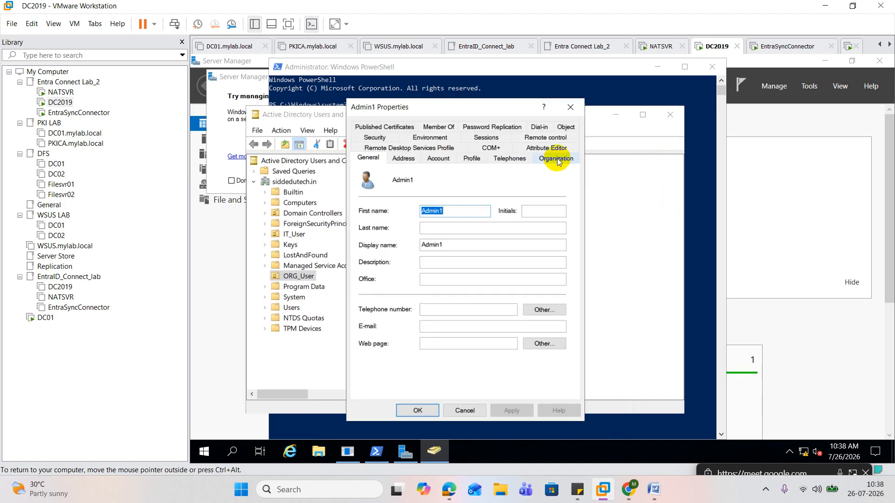
left_click(557, 159)
left_click(545, 158)
left_click(406, 211)
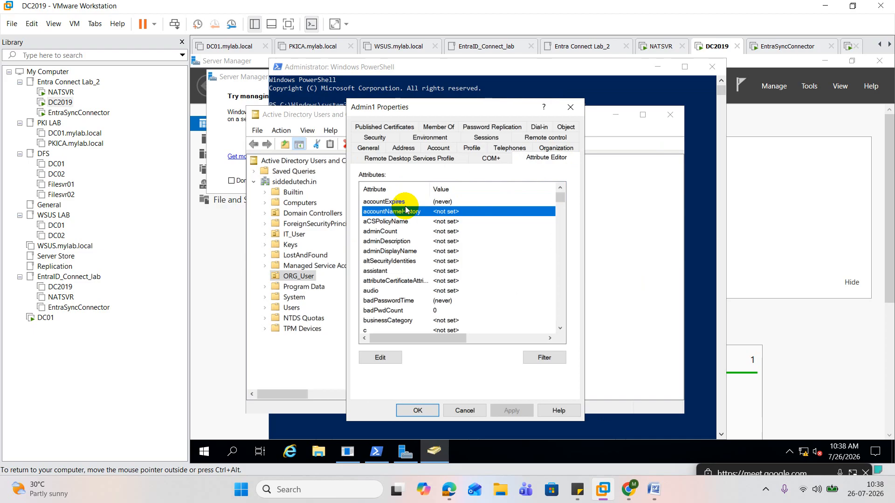
key("k")
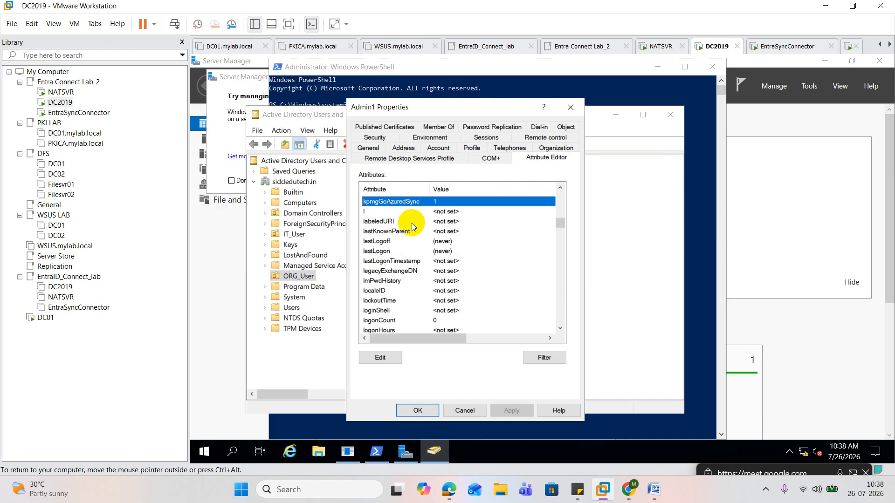
double_click(404, 208)
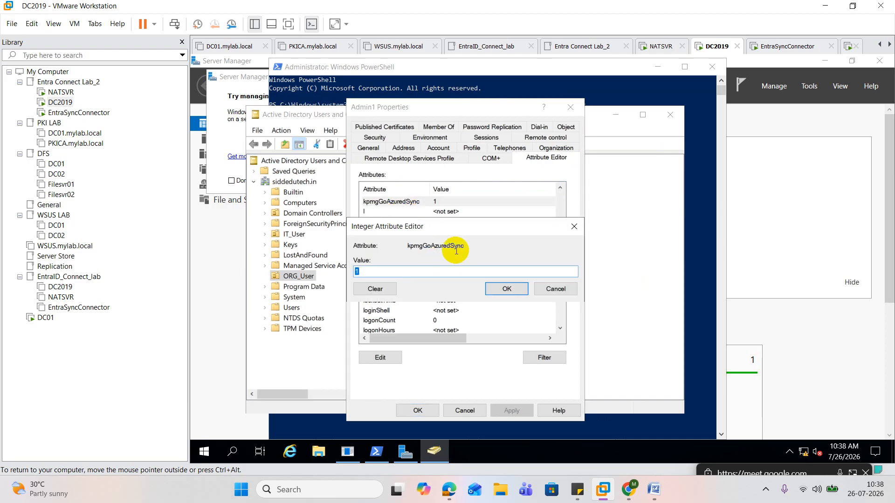
Copy the attribute name kpmgGoAzuredSync from the Integer Attribute Editor
left_click_drag(465, 246, 408, 252)
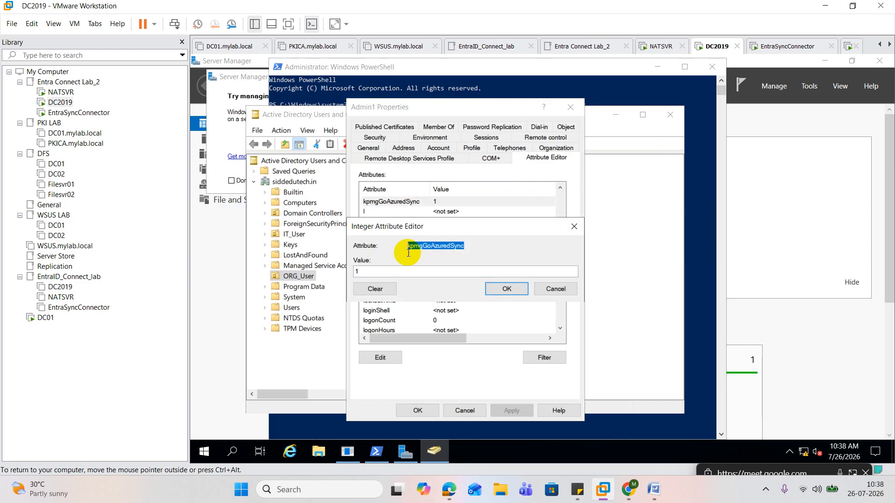
right_click(438, 248)
left_click(466, 287)
left_click(600, 275)
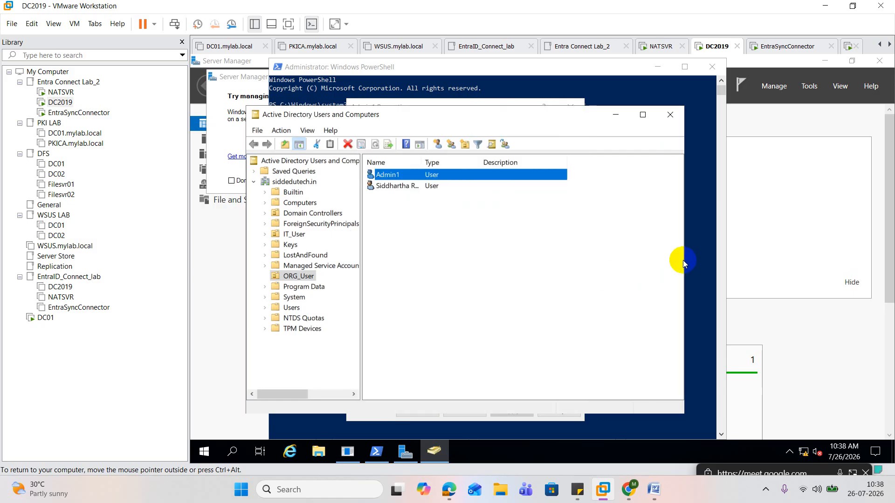
Switch back to PowerShell, replace the attribute name in the Admin1 query with the copied kpmgGoAzuredSync, and rerun it
left_click(697, 259)
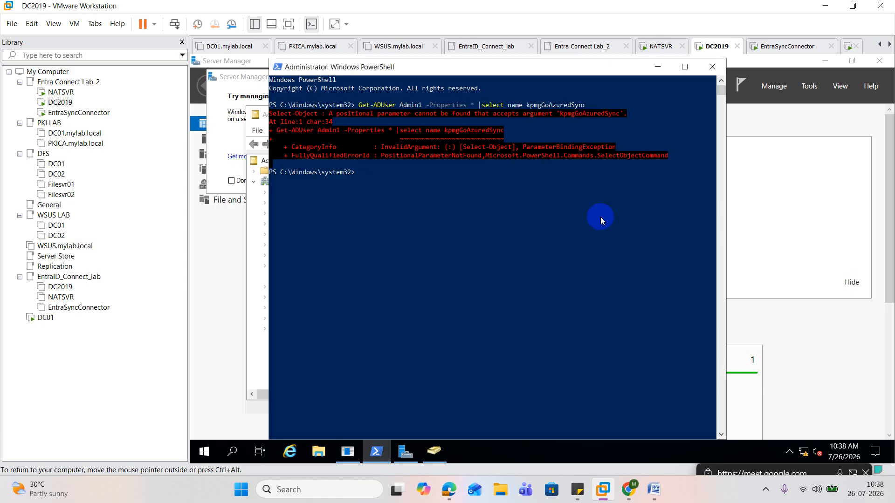
key("Up")
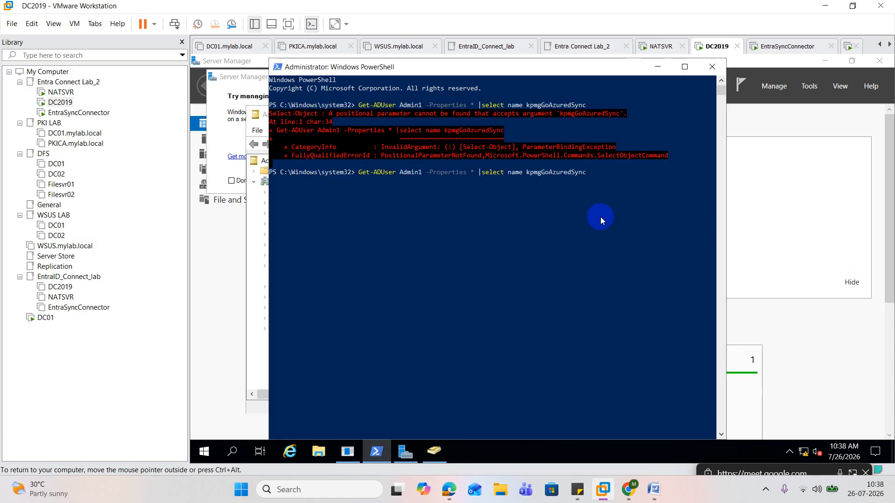
key("BackSpace")
key("BackSpace")
key("BackSpace")
key("BackSpace")
key("BackSpace")
key("BackSpace")
key("BackSpace")
key("BackSpace")
key("BackSpace")
key("BackSpace")
key("BackSpace")
key("BackSpace")
key("BackSpace")
key("BackSpace")
key("BackSpace")
key("BackSpace")
key("ctrl+v")
key("Return")
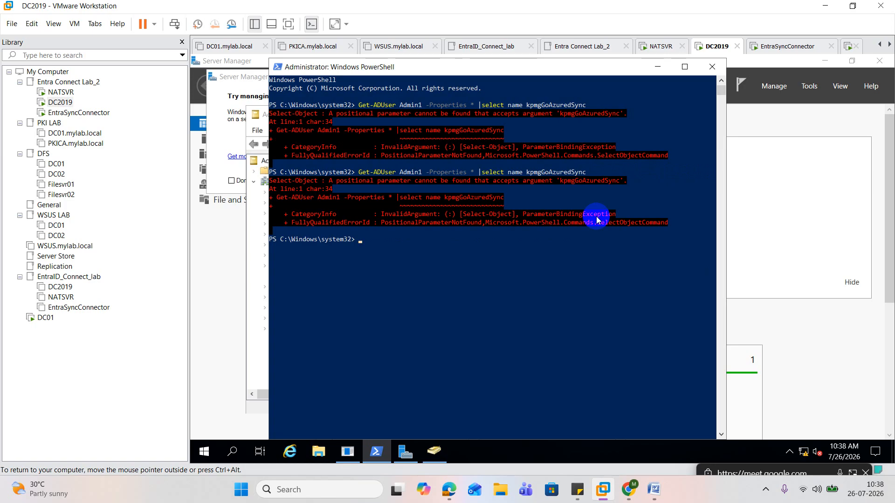
Change select to Select-Object in the Admin1 query and run it again
key("Up")
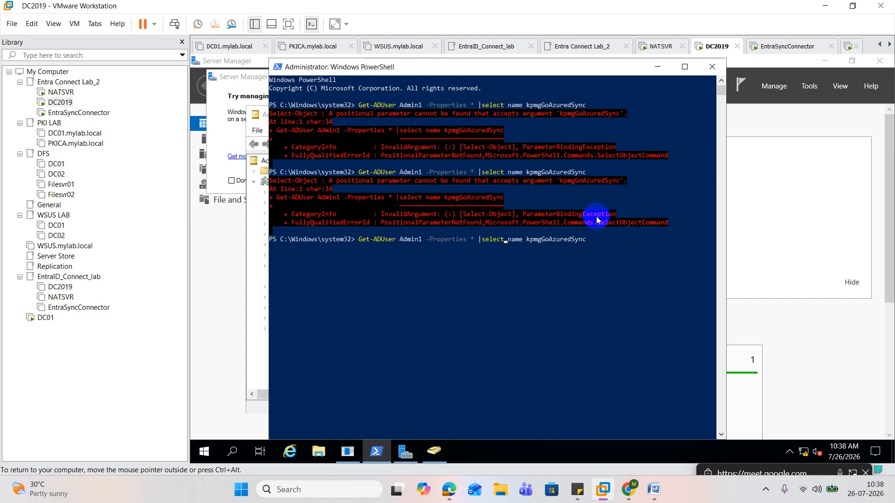
key("Tab")
key("Tab")
key("Tab")
key("Tab")
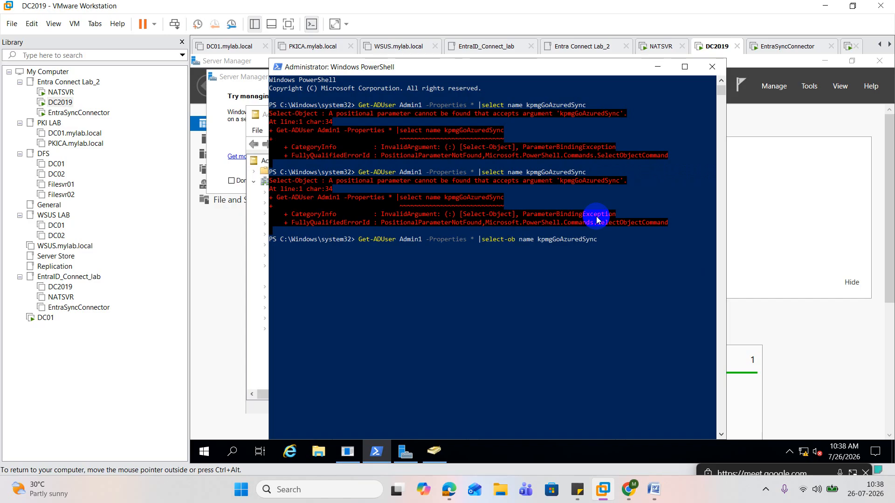
key("Return")
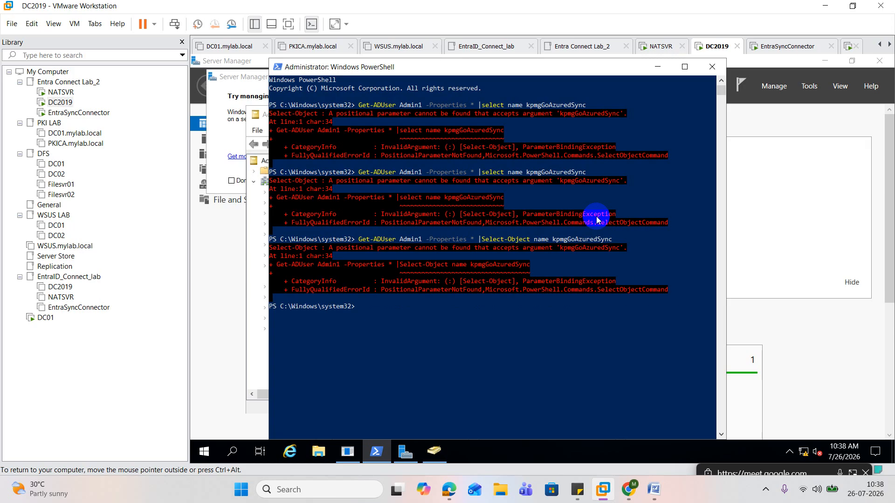
Try rerunning the Admin1 query without the asterisk after -Properties and with a space between the pipe and Select-Object
key("Up")
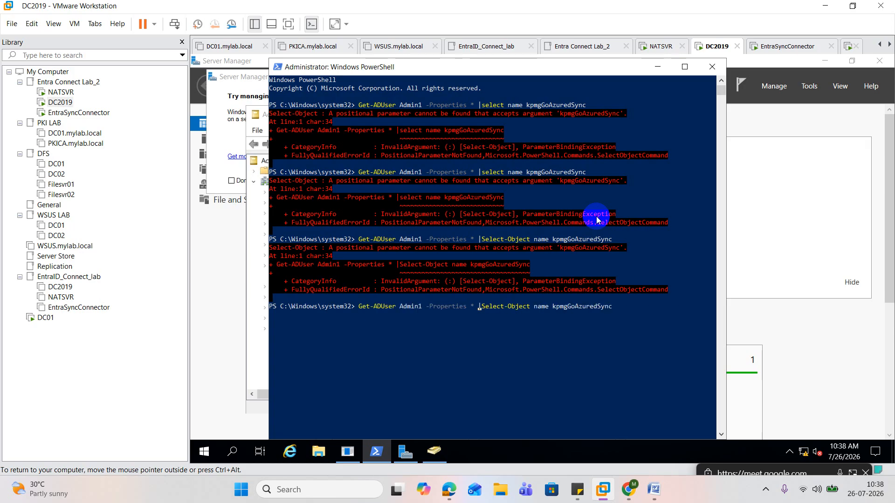
key("BackSpace")
key("BackSpace")
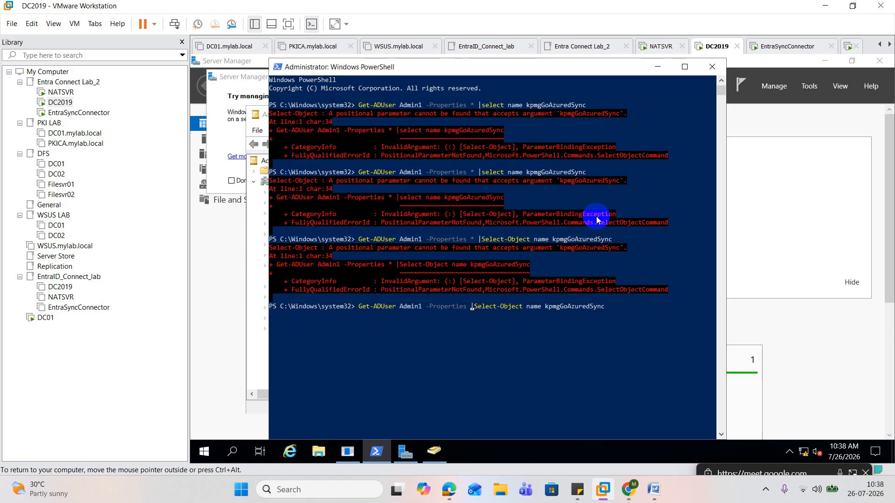
key("Right")
key("Right")
key("BackSpace")
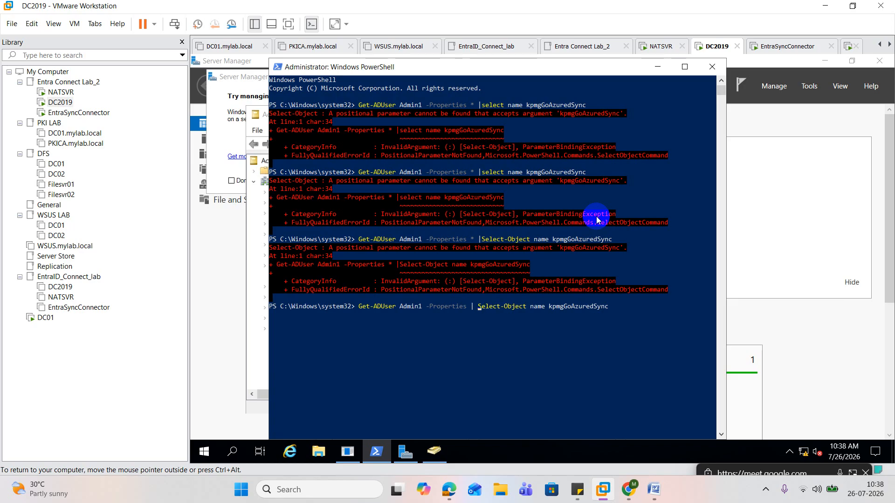
key("Return")
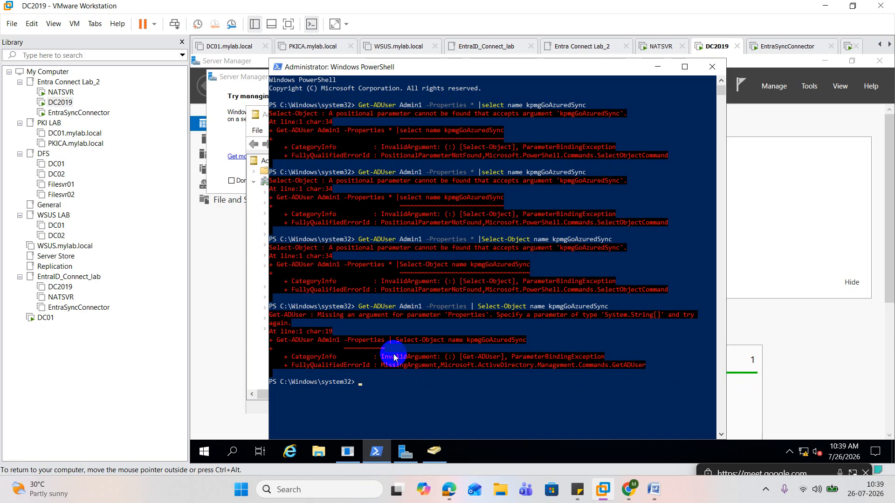
Shorten the recalled query to Get-ADUser Admin1 -Properties * and run it
left_click(382, 387)
key("Up")
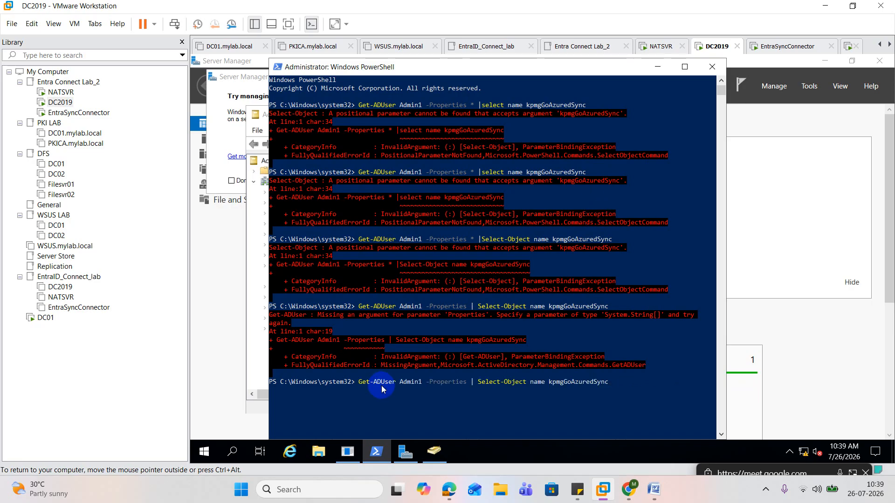
key("BackSpace")
key("BackSpace")
key("BackSpace")
key("BackSpace")
key("BackSpace")
key("BackSpace")
key("BackSpace")
key("BackSpace")
key("BackSpace")
key("BackSpace")
key("BackSpace")
key("BackSpace")
key("BackSpace")
key("BackSpace")
key("BackSpace")
key("BackSpace")
key("BackSpace")
key("BackSpace")
key("BackSpace")
key("BackSpace")
key("BackSpace")
key("BackSpace")
key("BackSpace")
key("BackSpace")
key("BackSpace")
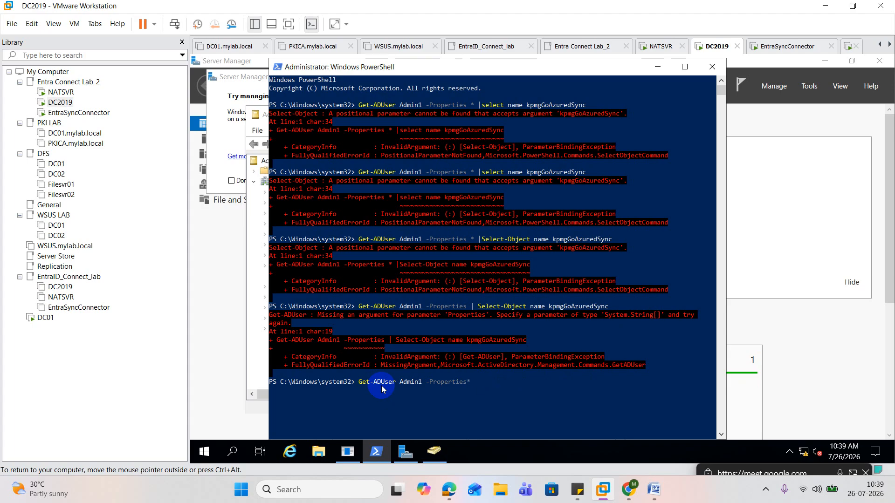
key("Return")
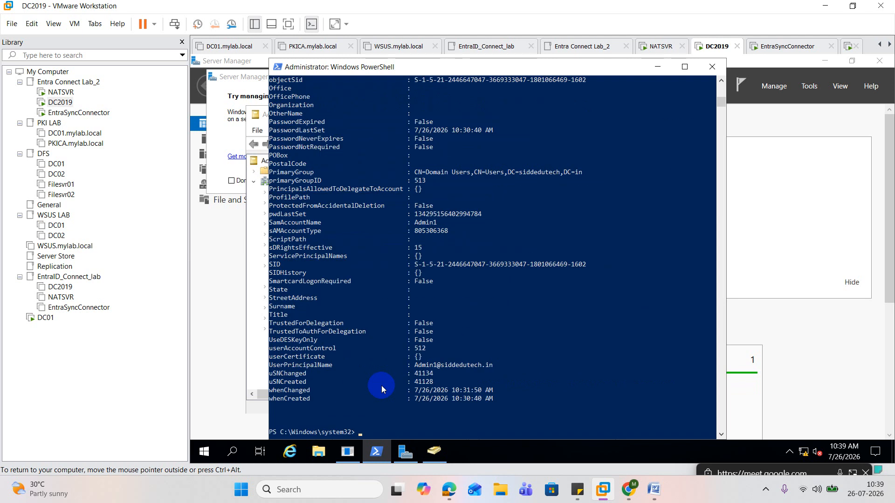
Look through Admin1's full property output for the kpmgGoAzuredSync attribute and its value
scroll(387, 315, "up", 20)
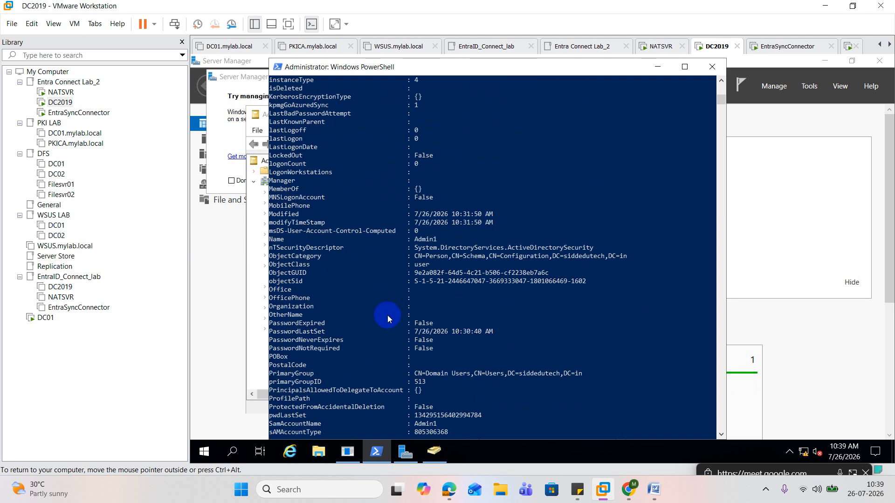
scroll(388, 315, "up", 5)
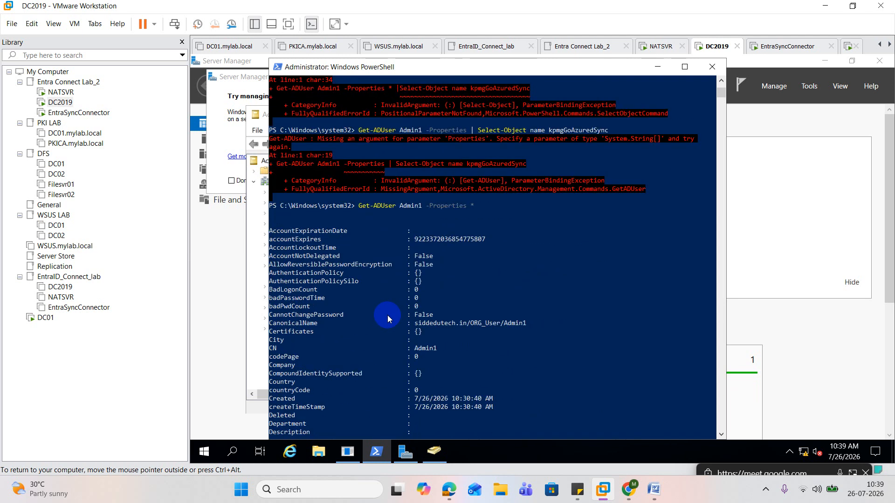
scroll(387, 315, "down", 7)
scroll(387, 315, "down", 6)
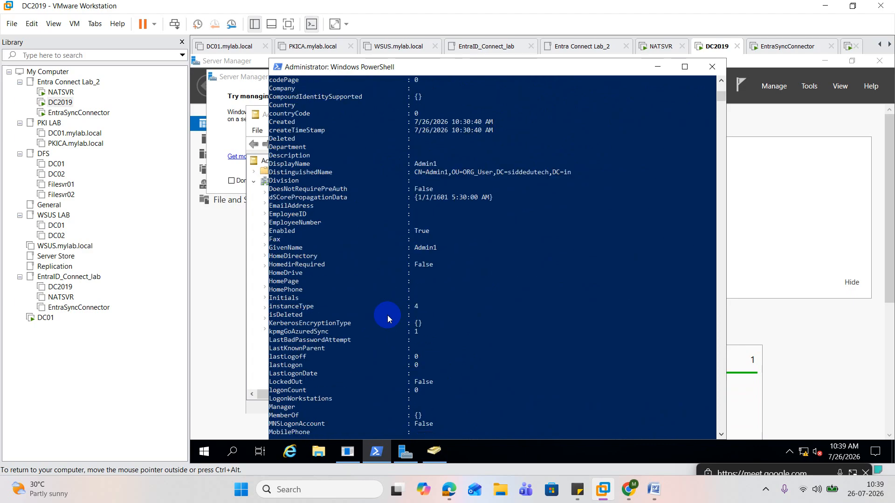
scroll(387, 315, "down", 7)
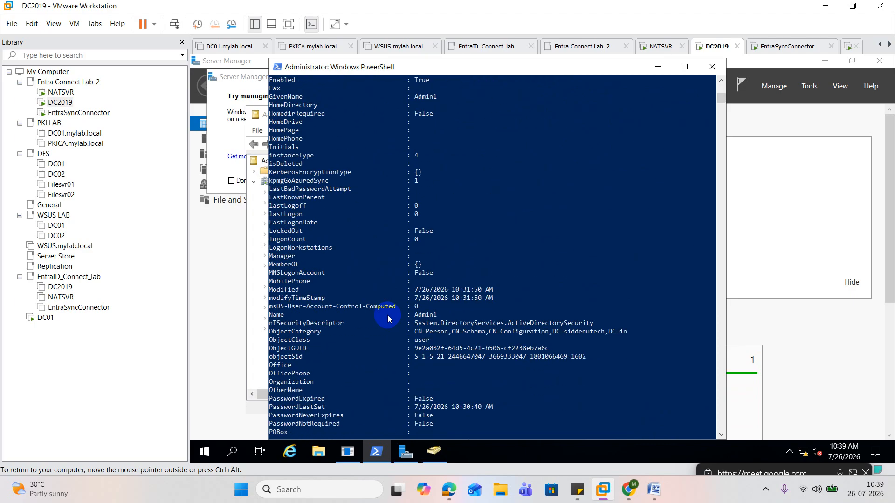
scroll(387, 315, "down", 4)
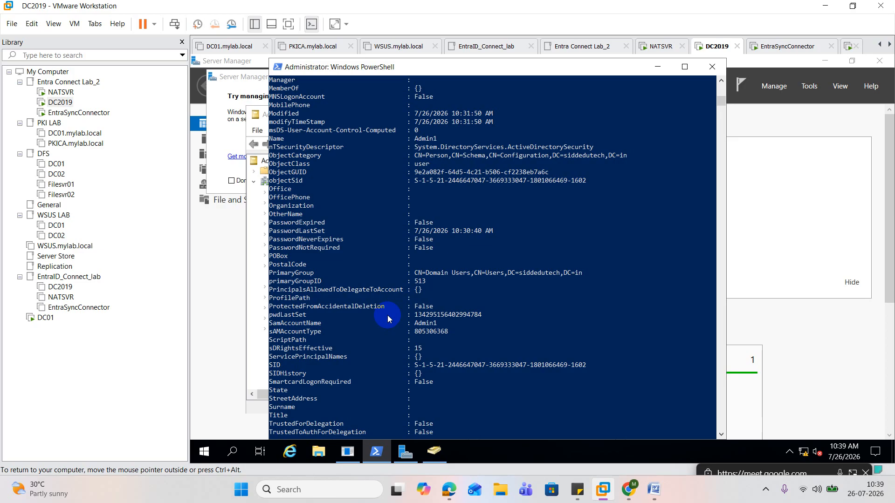
scroll(388, 315, "down", 7)
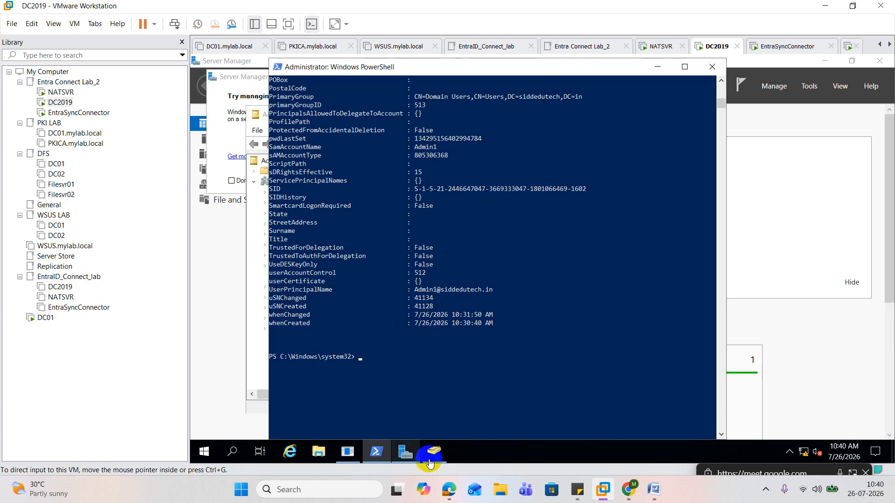
Switch to Active Directory Users and Computers and open the kpmgGoAzuredSync attribute of the other user in ORG_User
mouse_move(436, 452)
left_click(441, 431)
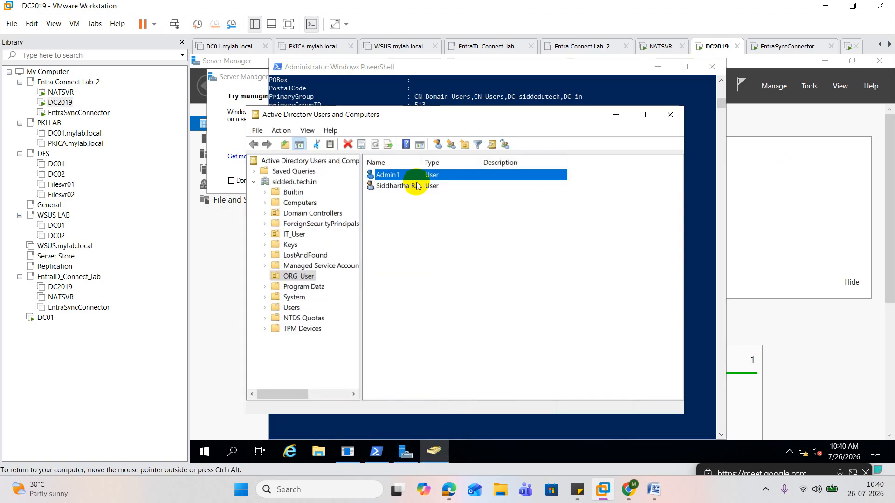
double_click(394, 186)
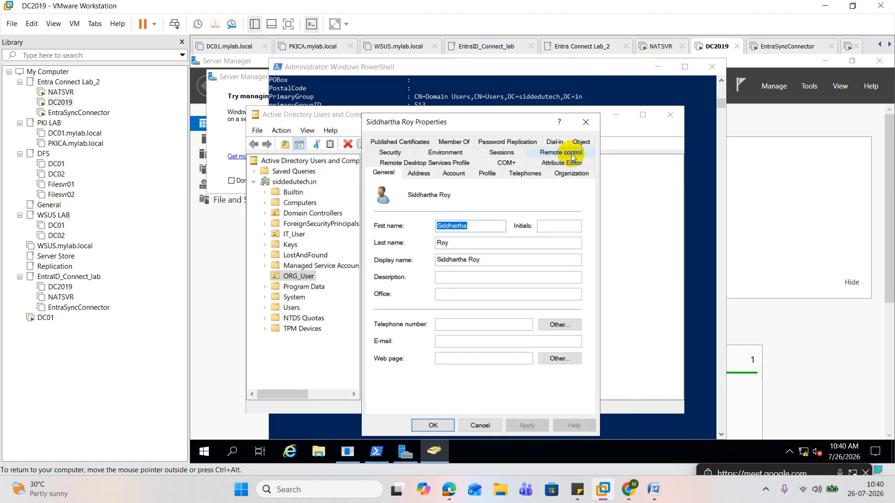
left_click(561, 163)
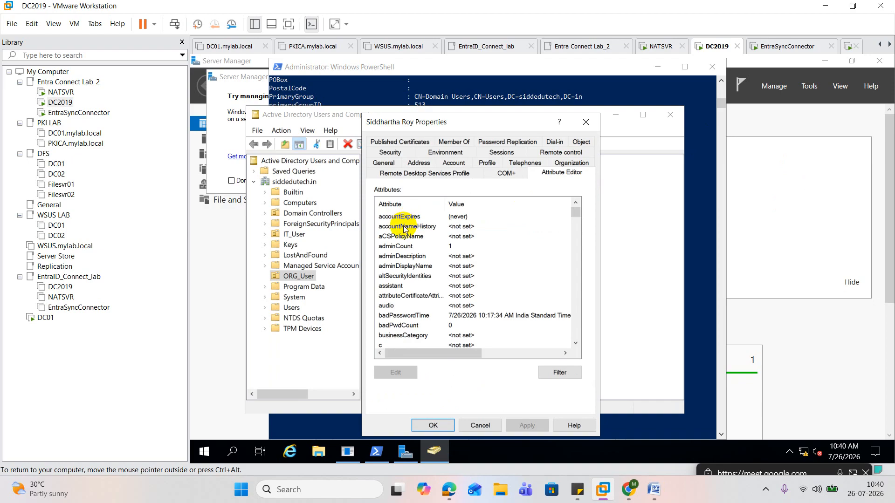
left_click(401, 228)
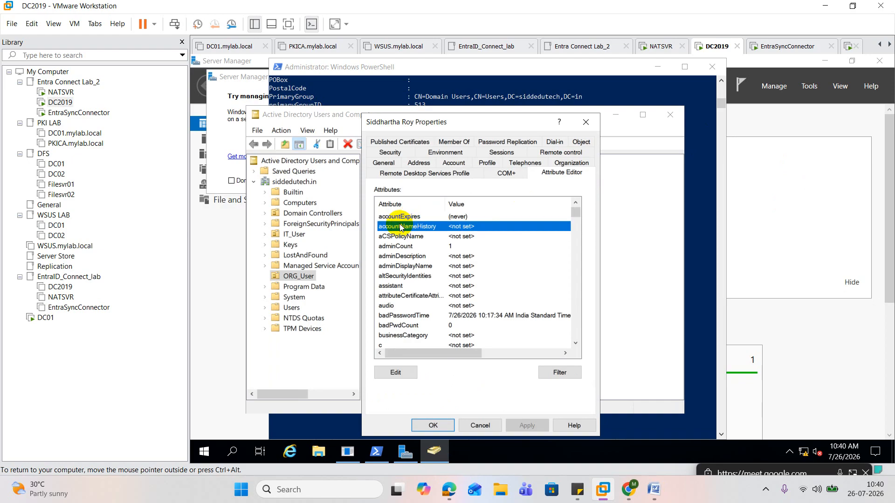
key("k")
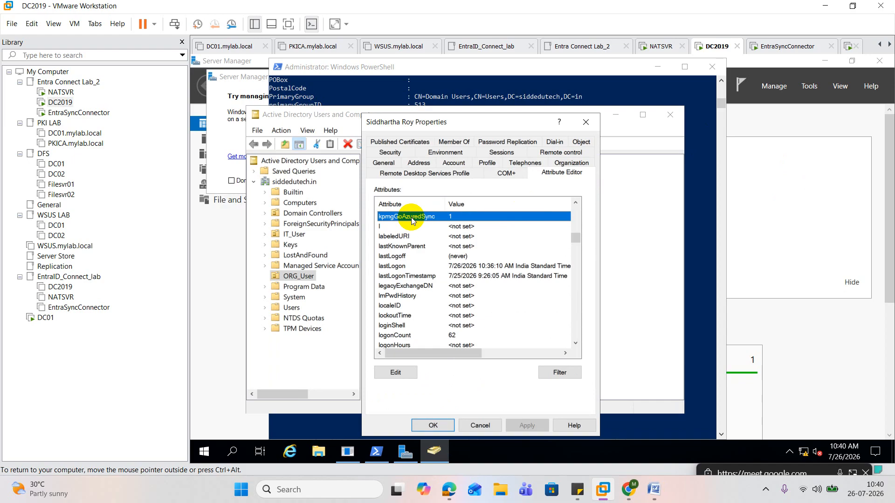
double_click(411, 217)
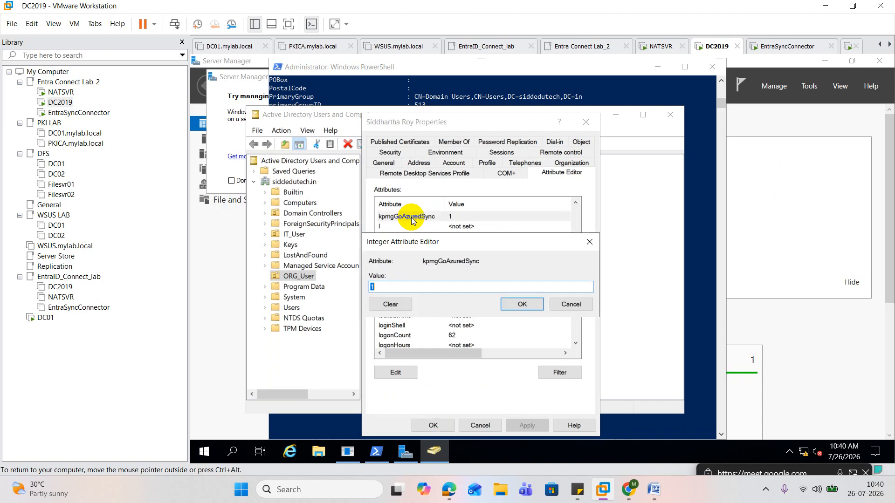
Copy the attribute name kpmgGoAzuredSync from the Integer Attribute Editor and return to PowerShell
left_click_drag(422, 262, 481, 261)
right_click(472, 262)
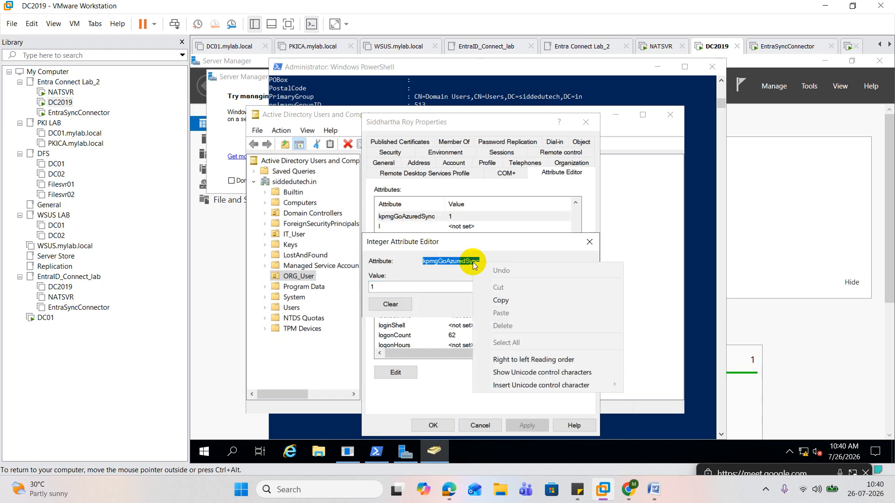
left_click(512, 298)
left_click(616, 259)
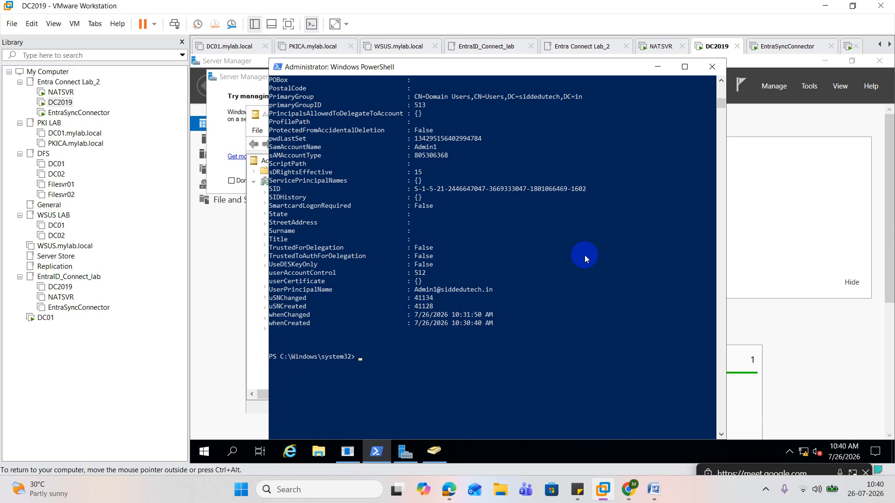
Enter a new query, Get-ADUser -Identity Admin1 -Properties *, at the PowerShell prompt without running it
type("get")
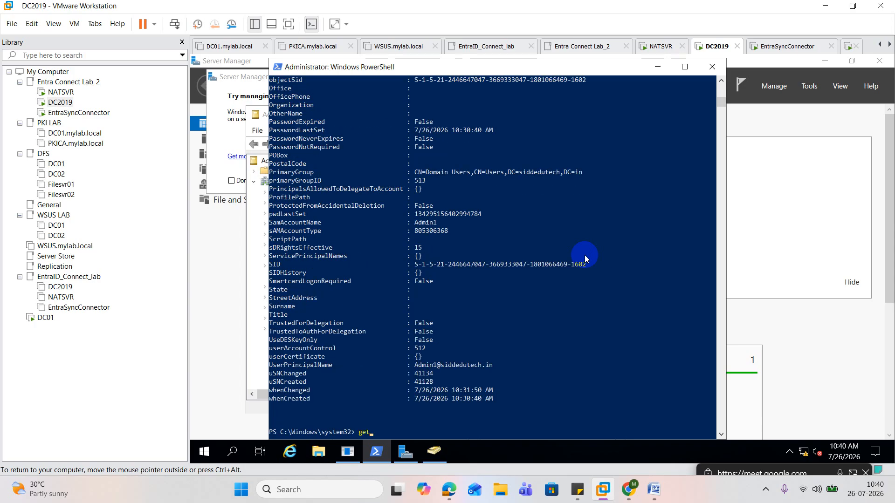
type("-adu")
key("Tab")
type("-i")
key("Tab")
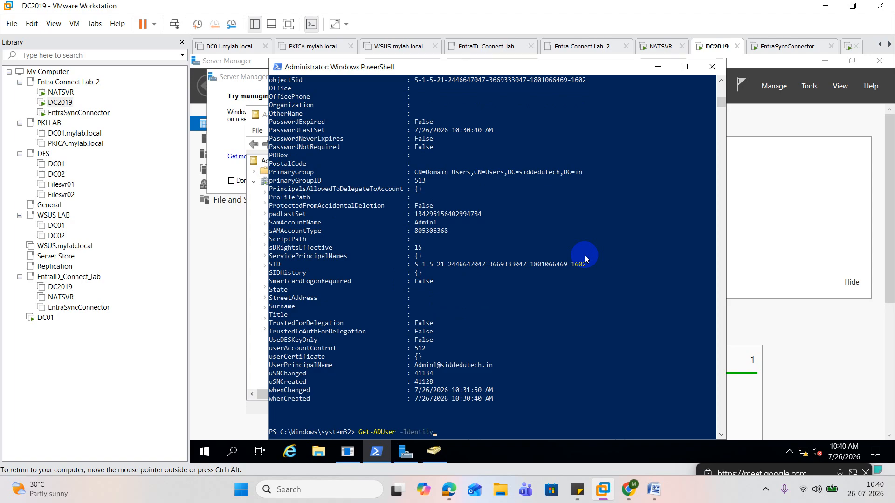
type("Admin1 -Pr")
key("Tab")
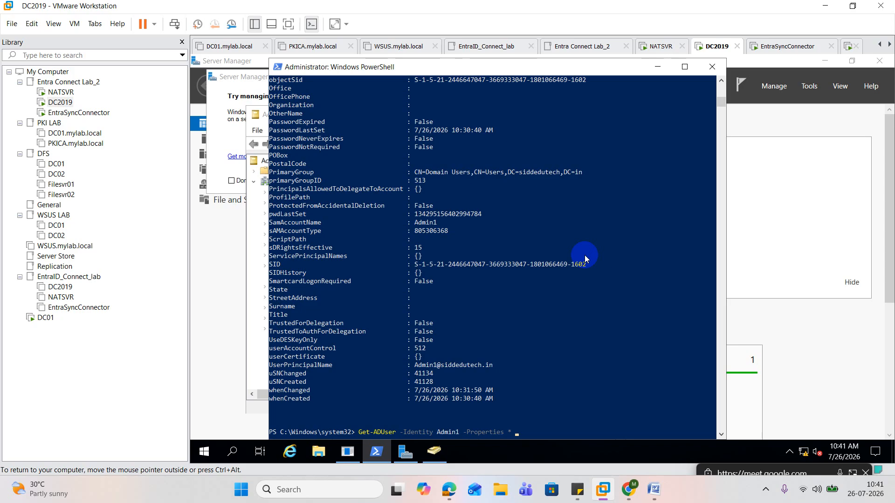
Append | Select-Object name,kpmgGoAzuredSync to the Admin1 query, using the copied attribute name, and run it
type("| Select-Object name,")
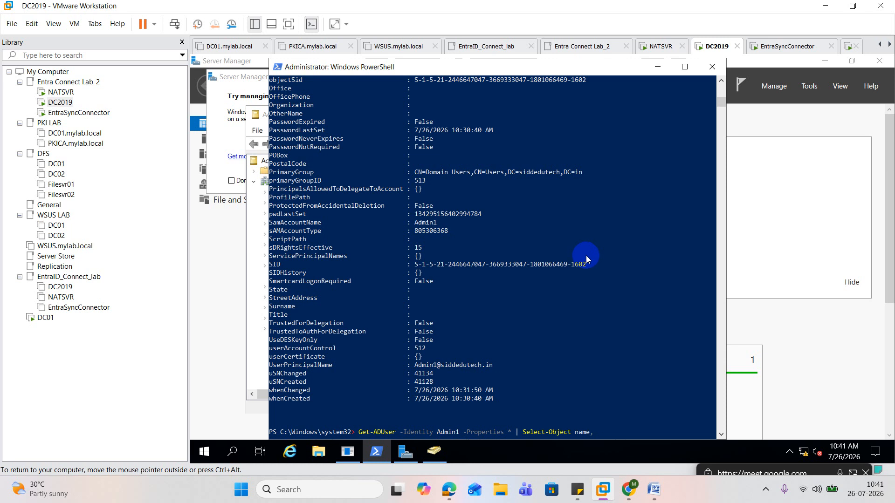
right_click(599, 359)
key("Left")
key("BackSpace")
key("Return")
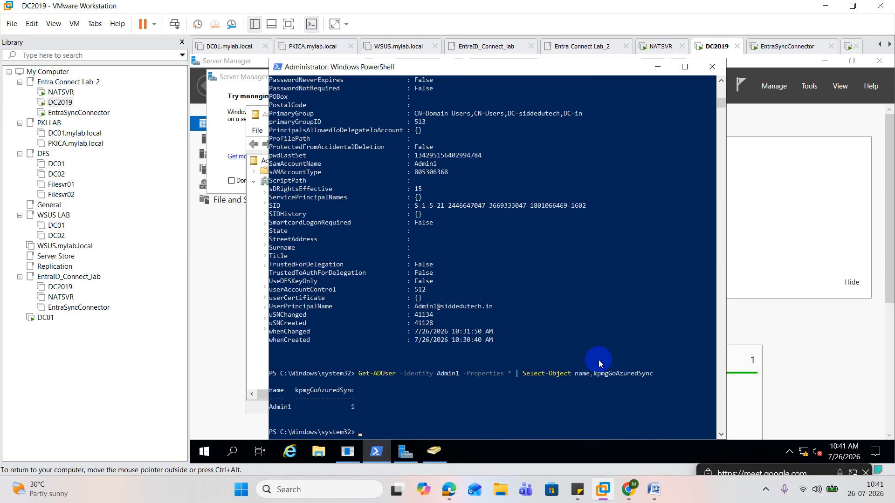
Recall the last query with a trailing comma added, and return to Admin1's attribute list in Active Directory Users and Computers
key("Up")
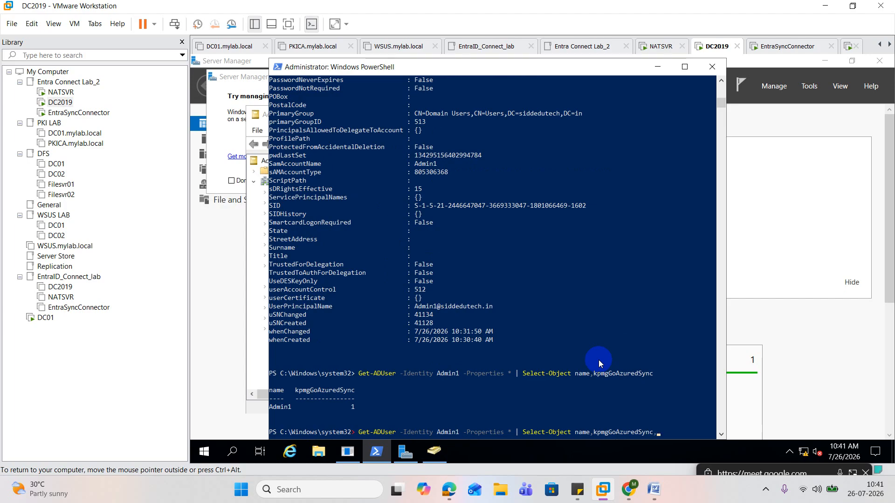
type(",")
left_click(434, 451)
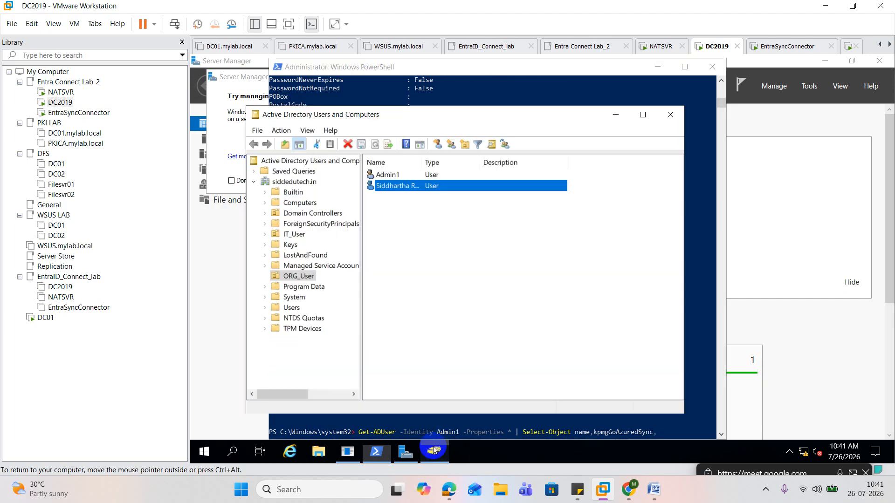
double_click(395, 177)
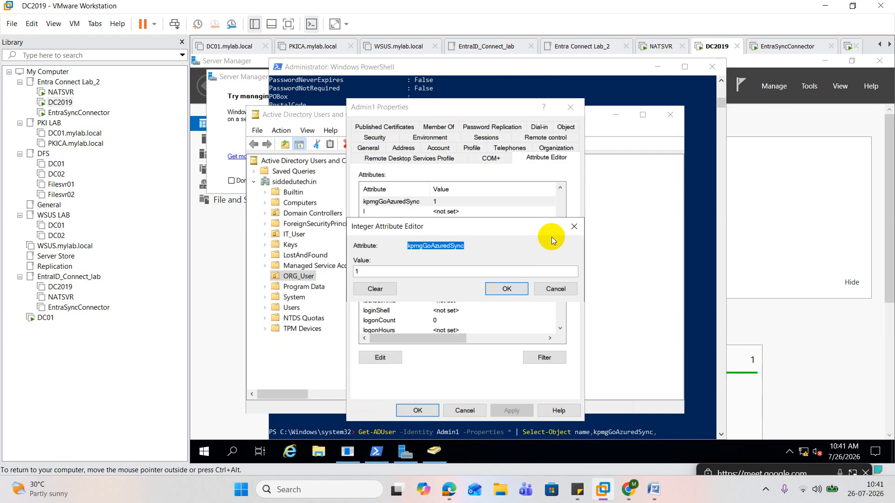
left_click(573, 227)
Find the sincKing attribute in Admin1's attribute list and open it in the Integer Attribute Editor
left_click(412, 222)
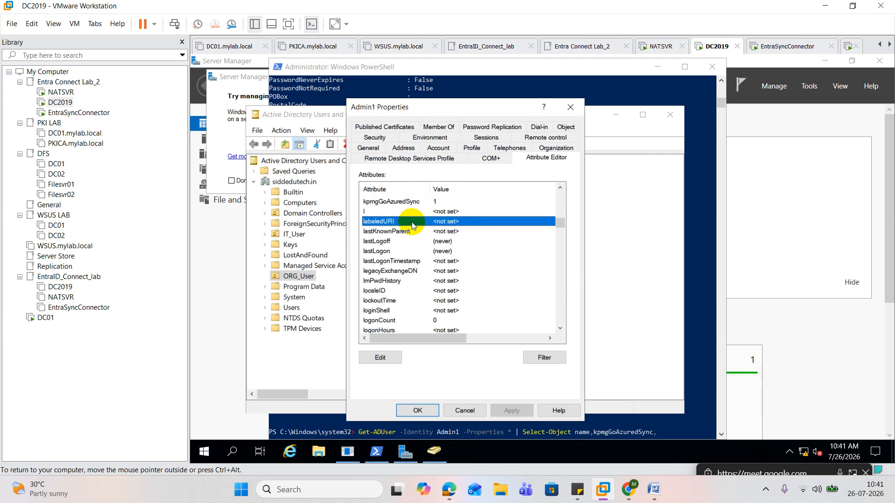
key("s")
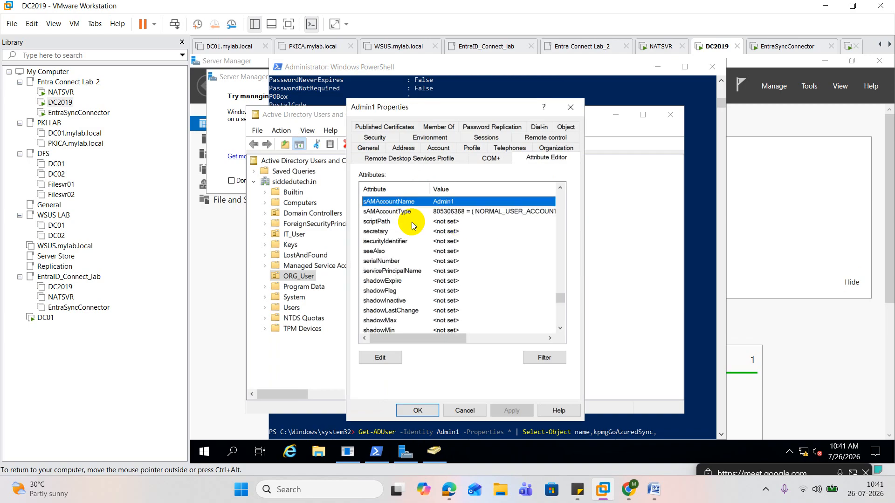
key("s")
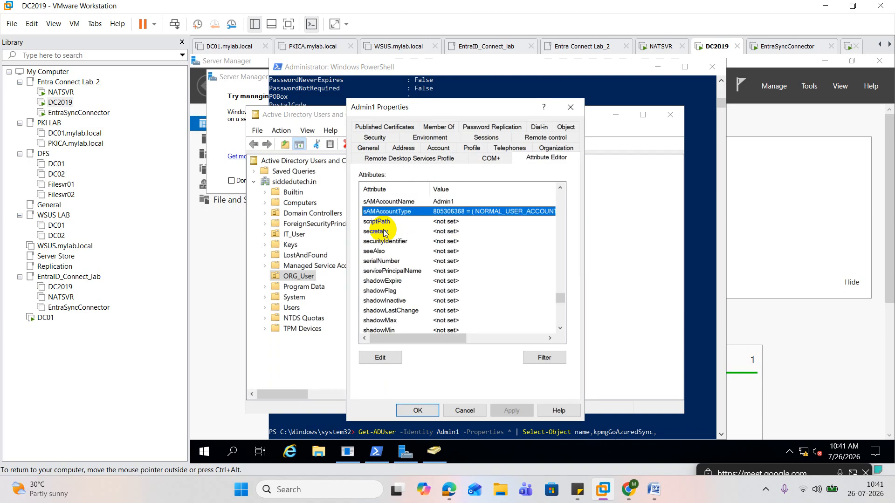
key("y")
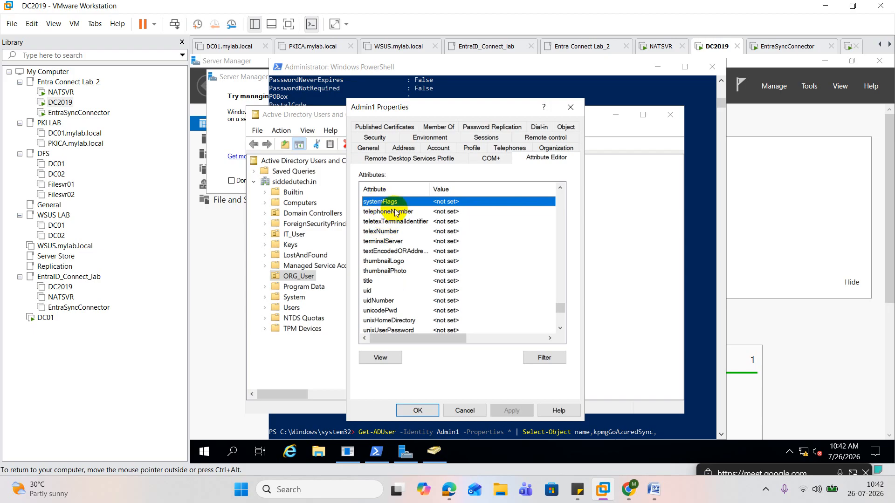
key("s")
key("i")
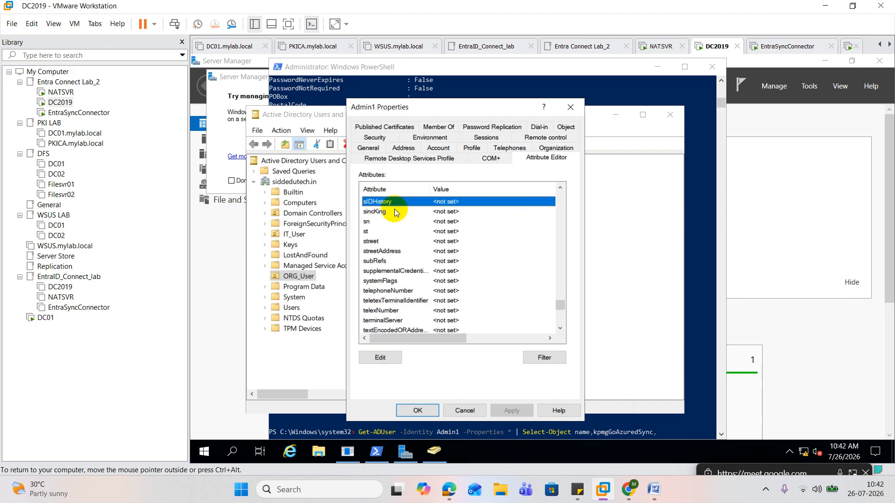
double_click(379, 211)
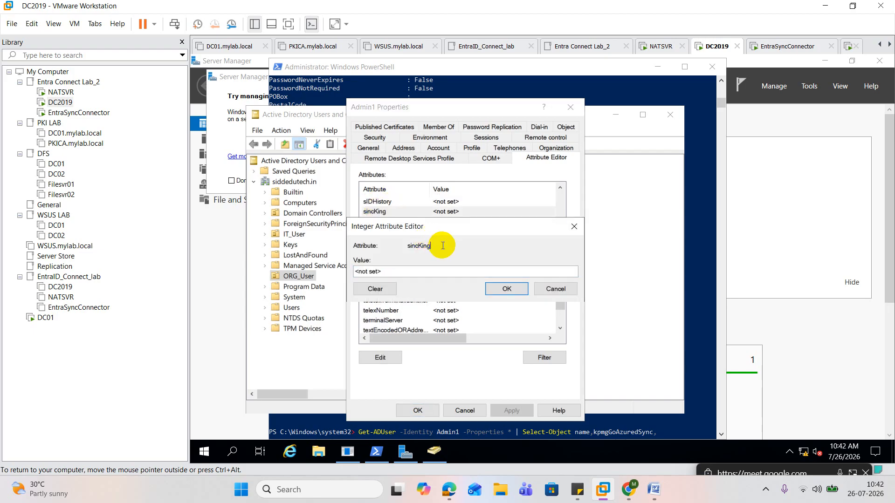
Copy the sincKing attribute name from the Integer Attribute Editor, append it to the pending Admin1 query, and run the query
left_click_drag(442, 246, 407, 247)
right_click(413, 250)
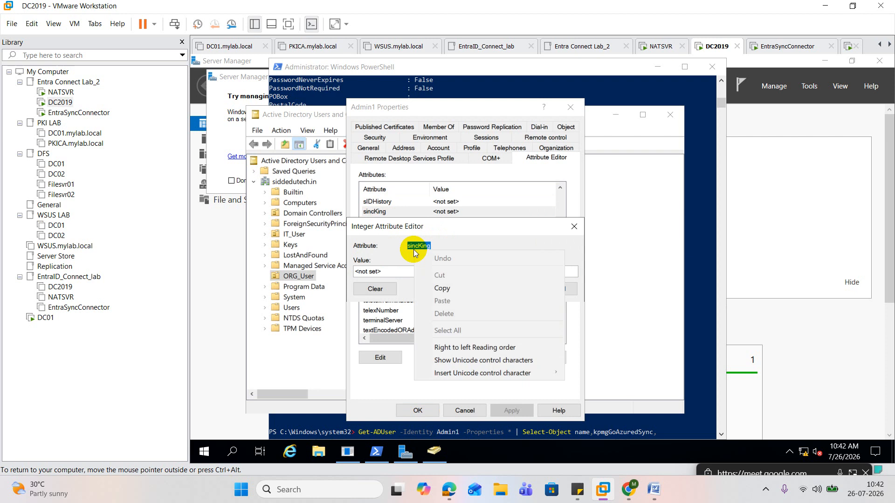
left_click(452, 288)
left_click(697, 354)
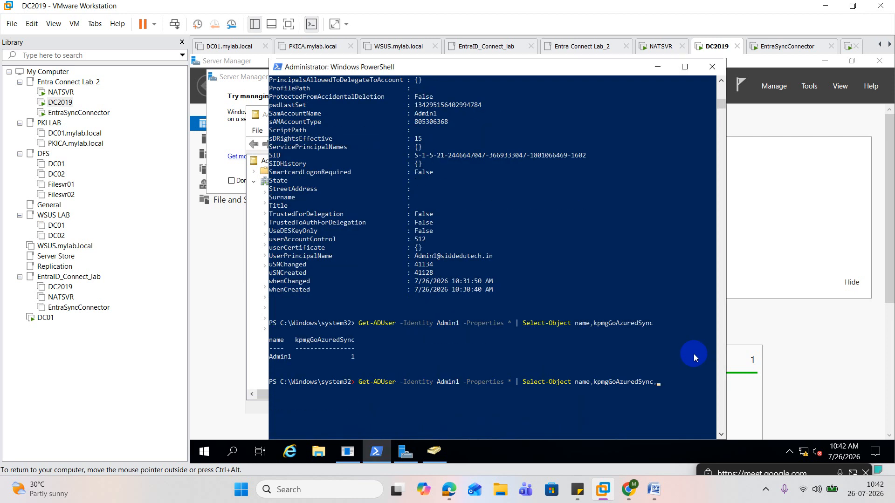
right_click(687, 350)
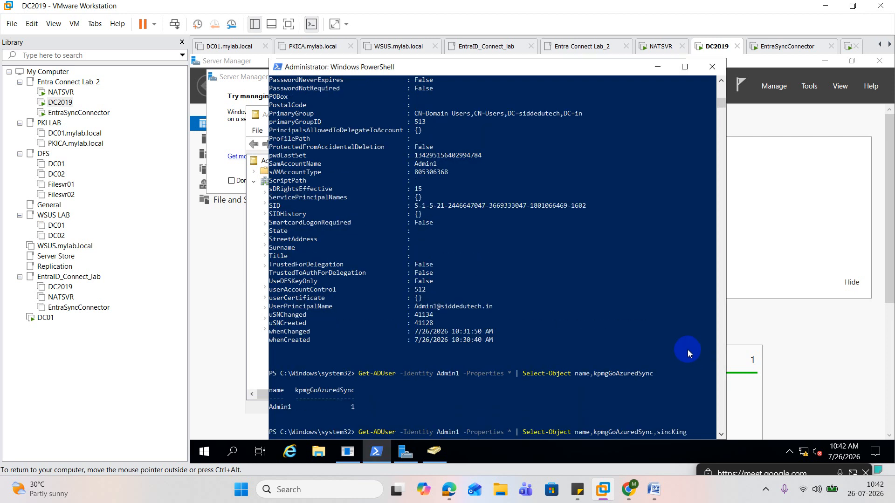
key("Return")
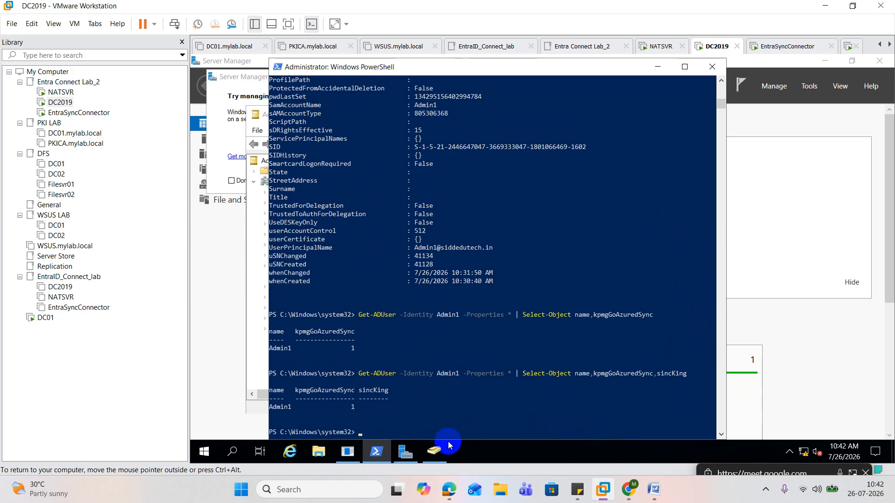
Set Admin1's sincKing attribute to 1 and apply the change to the user's properties
left_click(435, 451)
double_click(387, 175)
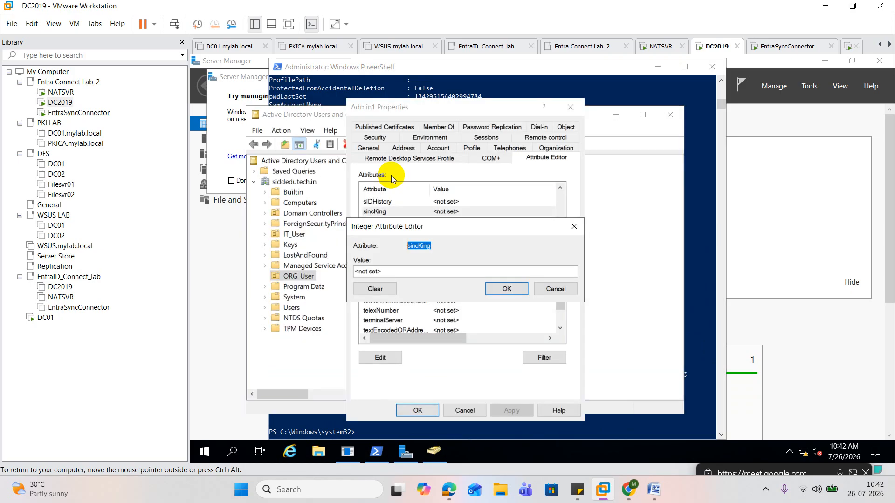
left_click(574, 227)
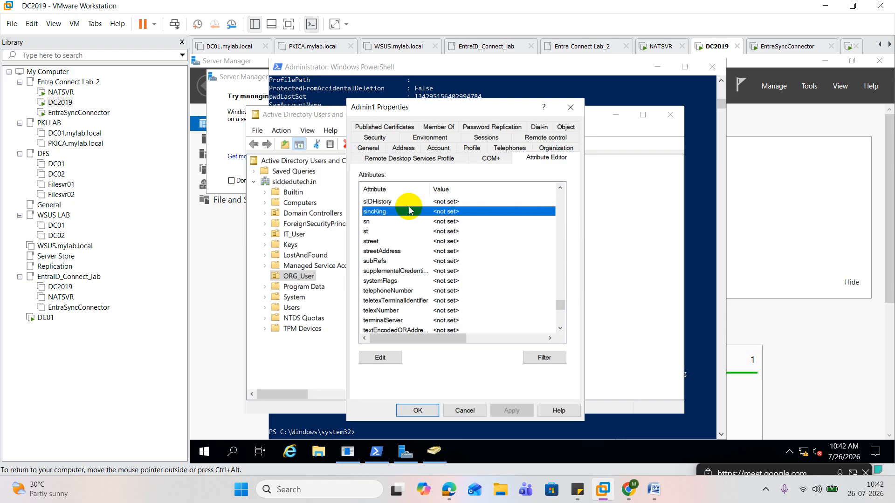
double_click(392, 212)
type("1")
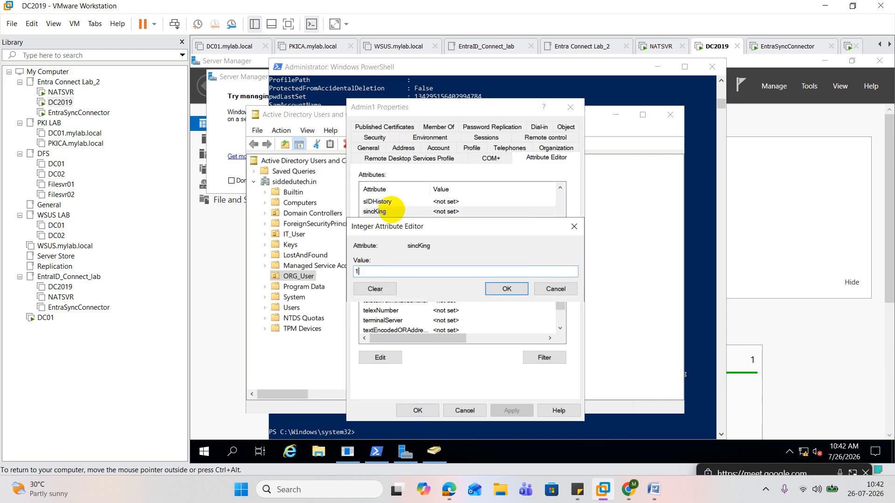
left_click(507, 290)
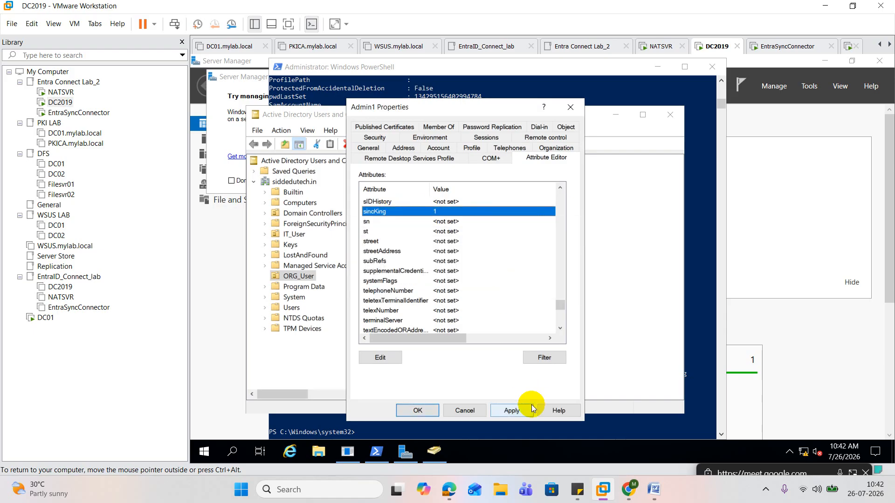
left_click(512, 409)
left_click(418, 411)
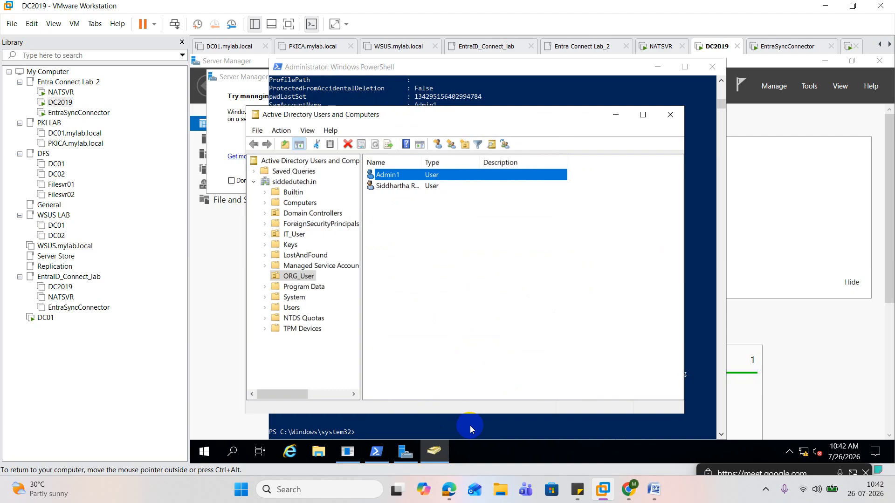
Rerun the last PowerShell query for Admin1's name, kpmgGoAzuredSync and sincKing
left_click(470, 426)
key("Up")
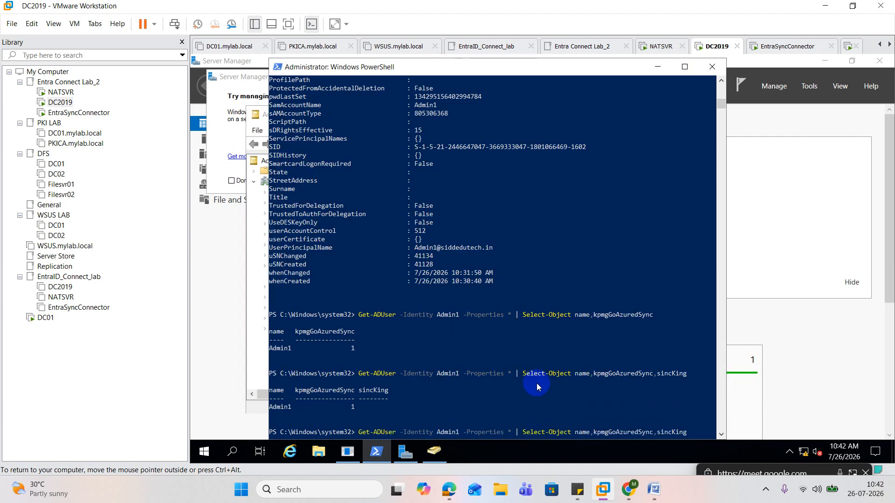
key("Return")
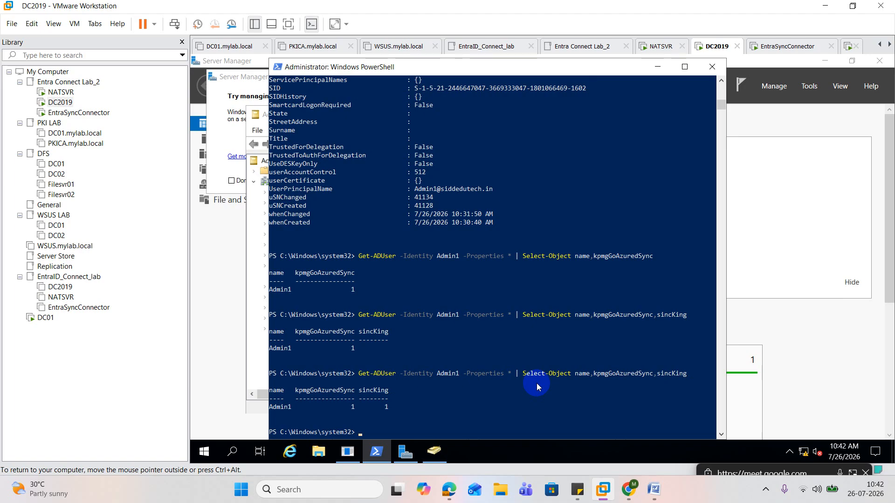
Switch to the EntraSyncConnector virtual machine in the Entra Connect Lab_2 group
left_click(88, 113)
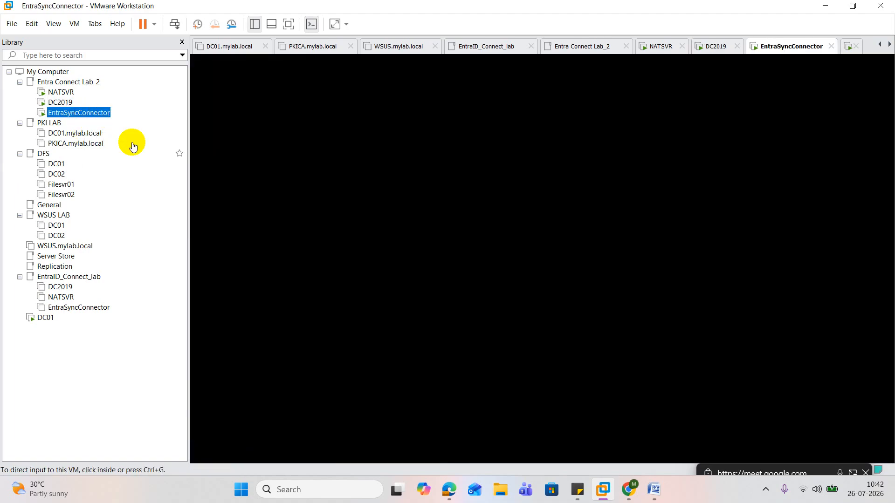
left_click(411, 251)
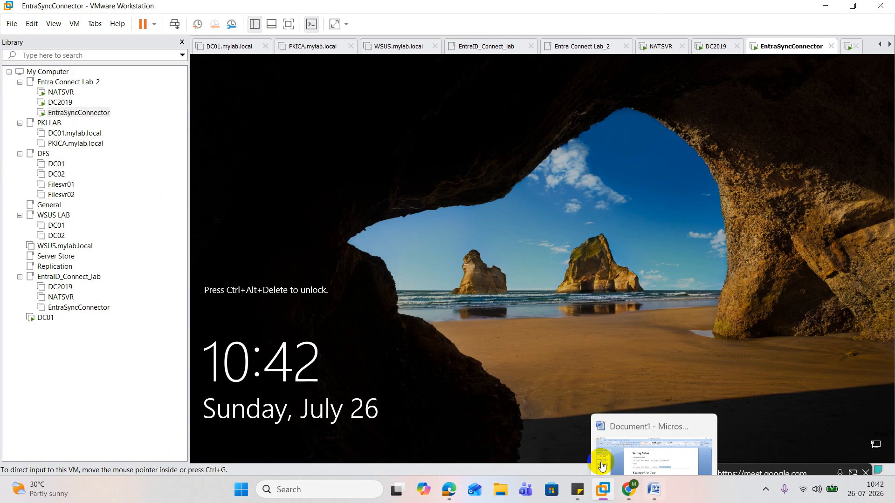
left_click(452, 486)
left_click(399, 427)
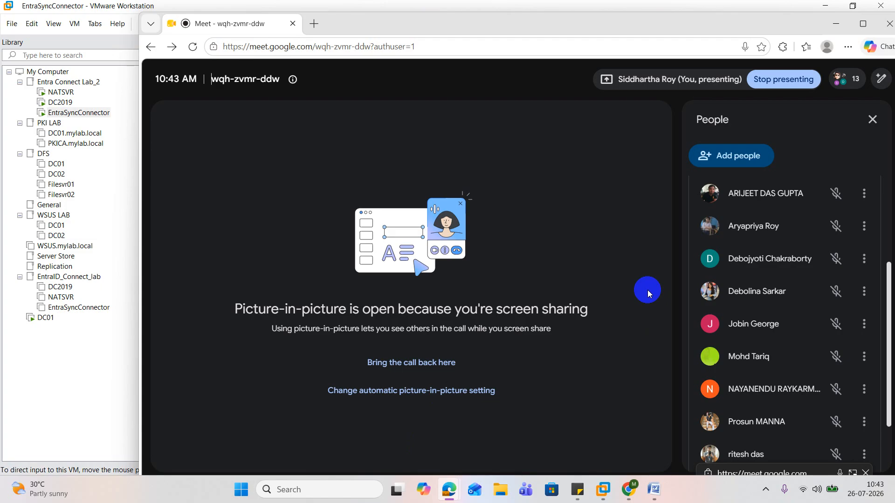
left_click(833, 5)
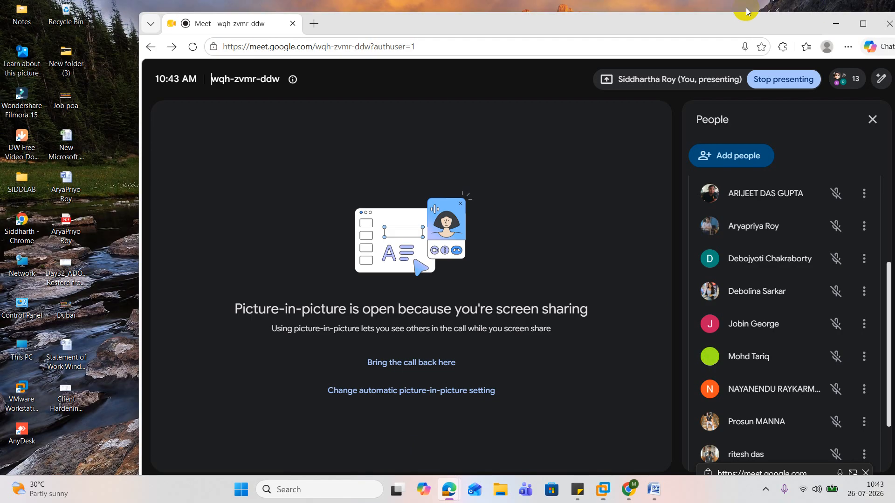
left_click(842, 27)
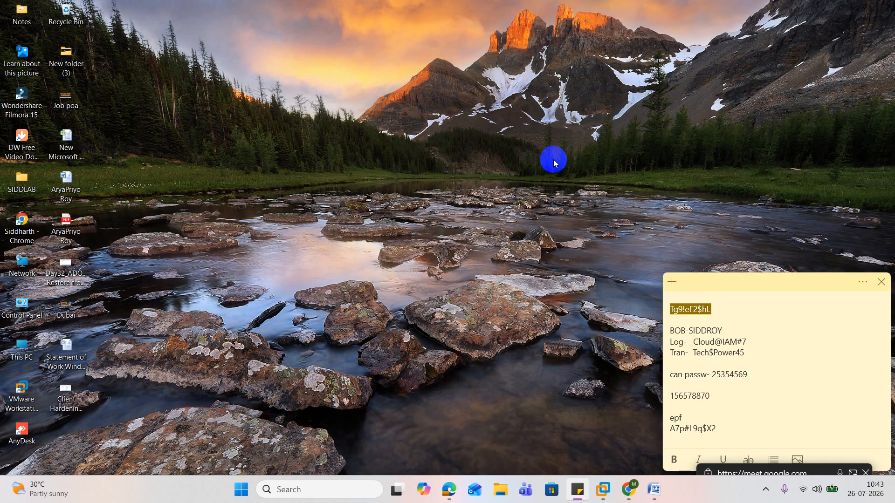
left_click(613, 495)
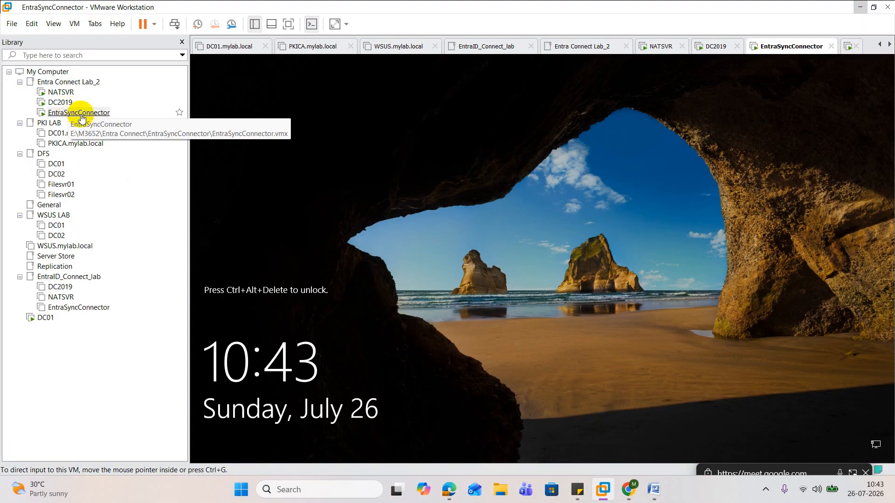
Unlock the EntraSyncConnector virtual machine by entering the account password
right_click(92, 115)
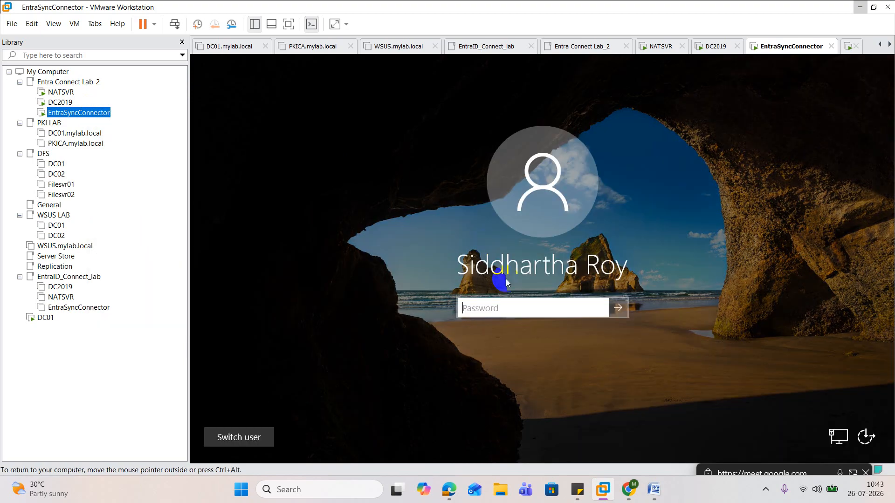
left_click(516, 308)
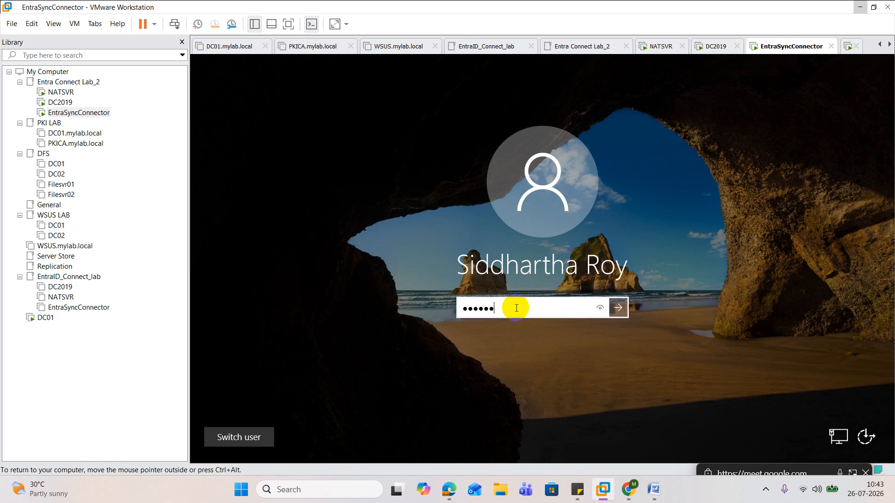
key("Return")
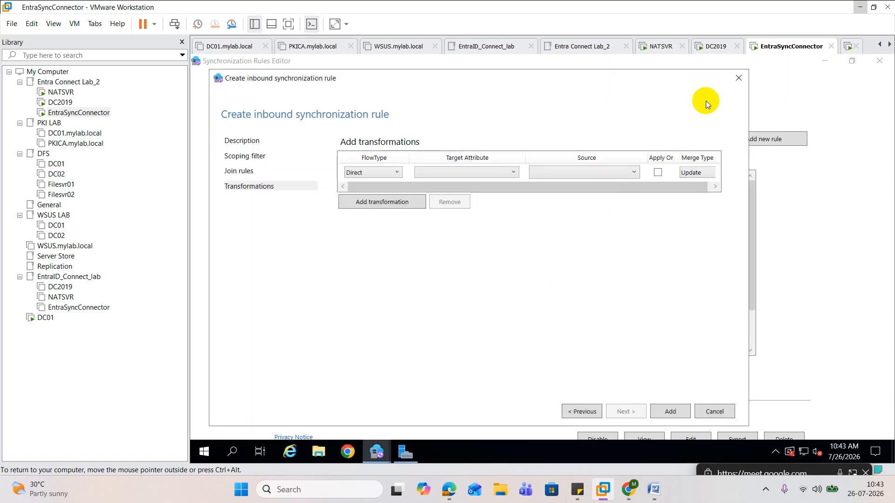
Discard the unfinished inbound synchronization rule, and close the Synchronization Rules Editor and Server Manager
left_click(513, 172)
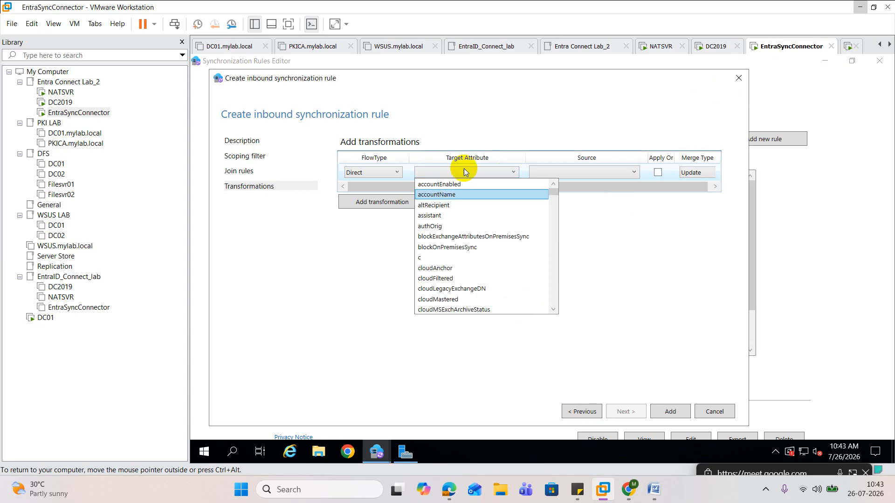
left_click(736, 81)
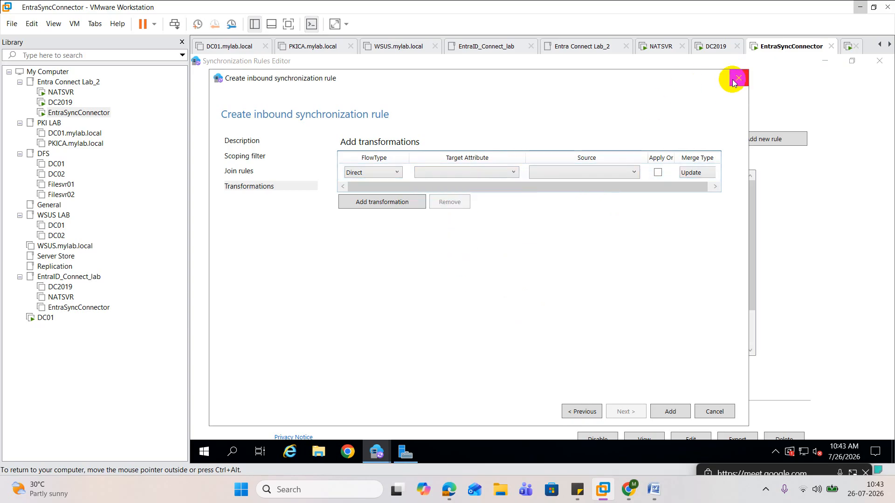
left_click(739, 79)
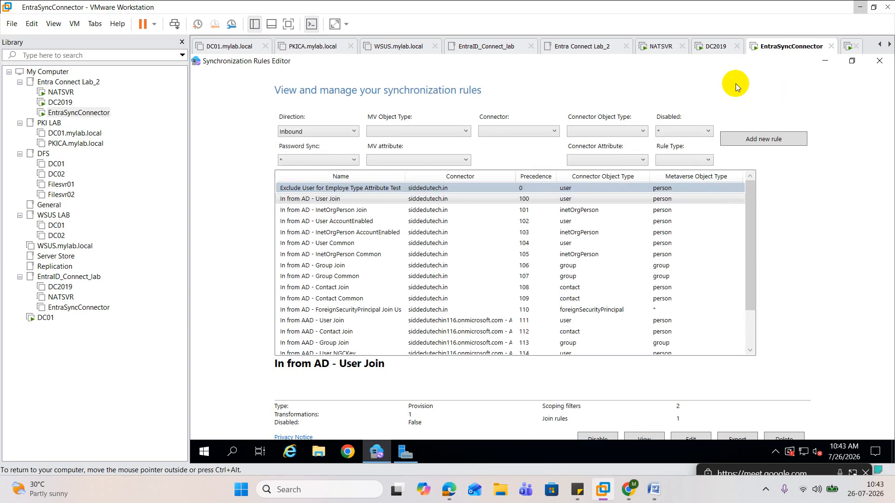
left_click(880, 62)
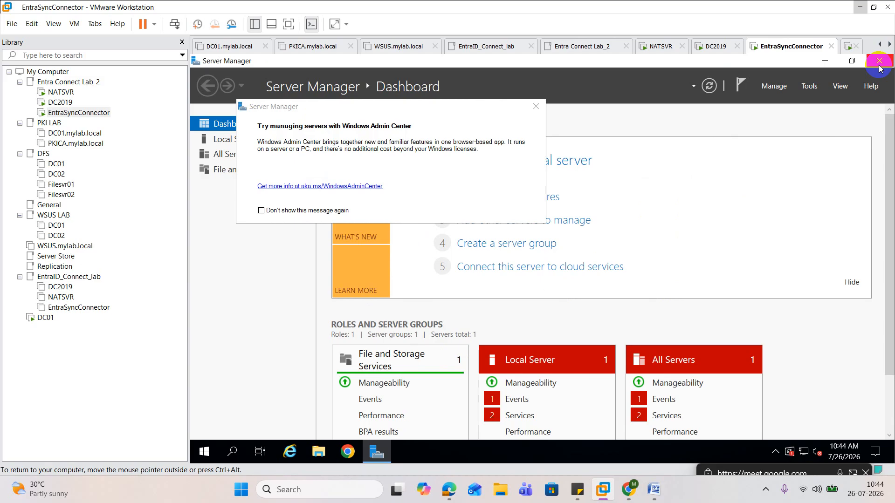
left_click(879, 62)
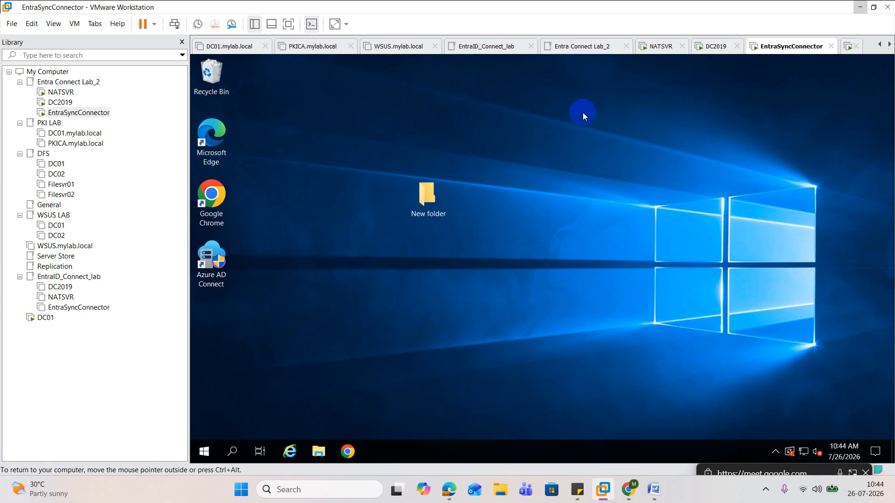
Launch Azure AD Connect with permission to make changes and start the Refresh directory schema task
double_click(212, 268)
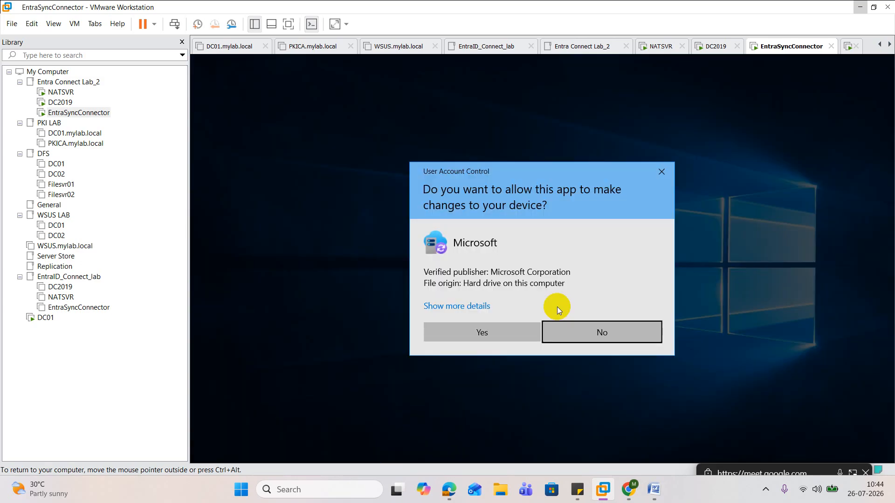
left_click(499, 330)
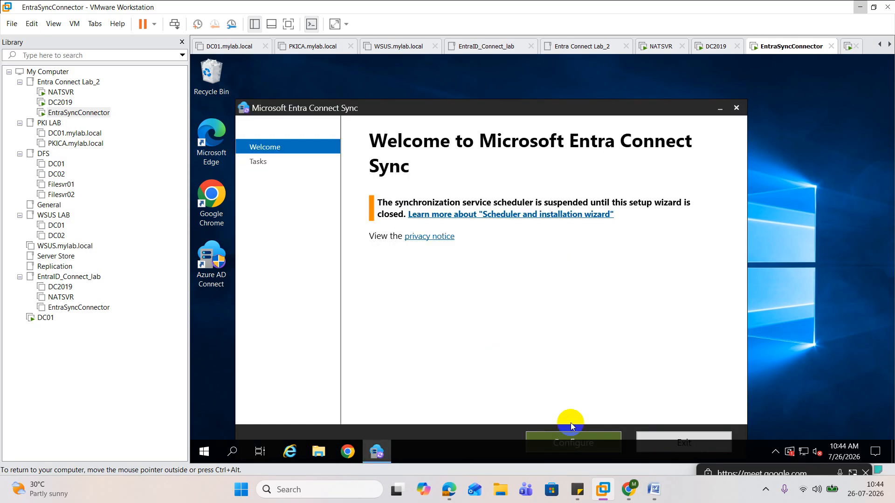
left_click(574, 434)
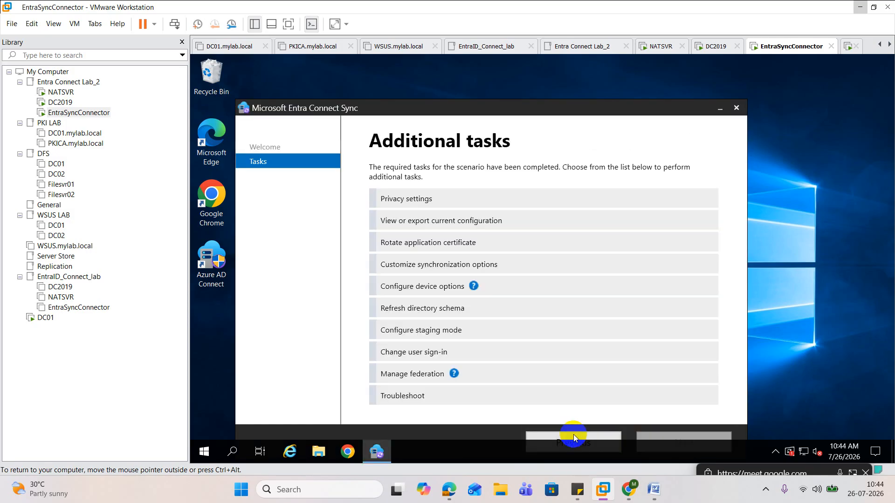
left_click(441, 315)
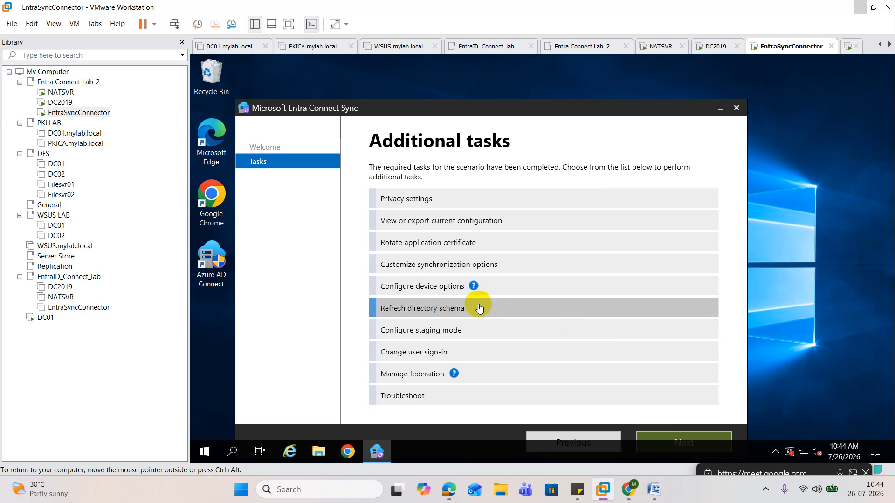
left_click(697, 439)
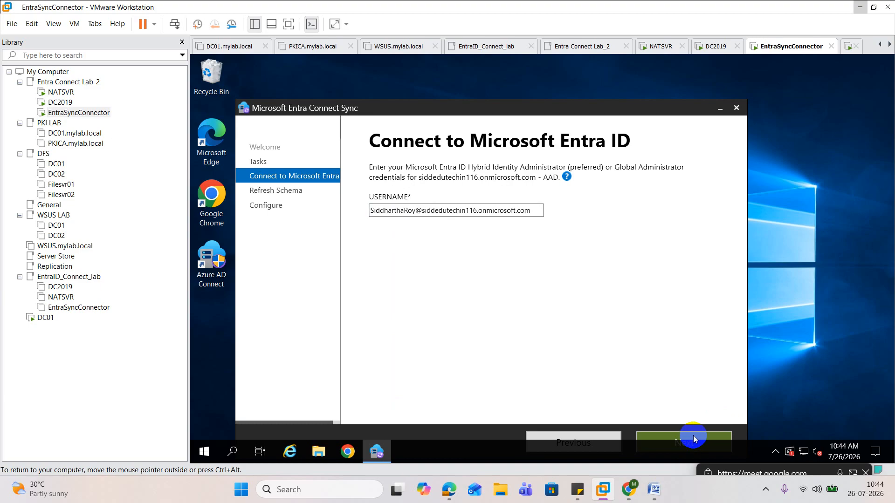
Sign in to Microsoft Entra ID with the listed administrator account by entering its account password
left_click(692, 436)
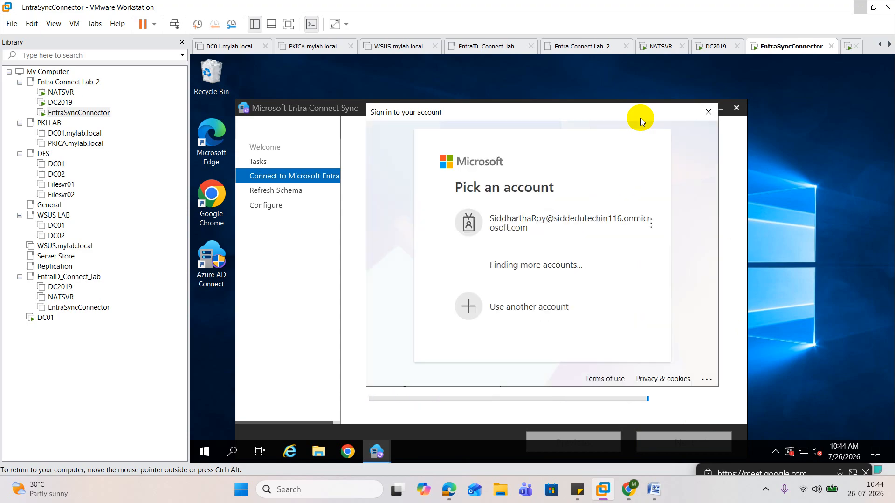
left_click(531, 247)
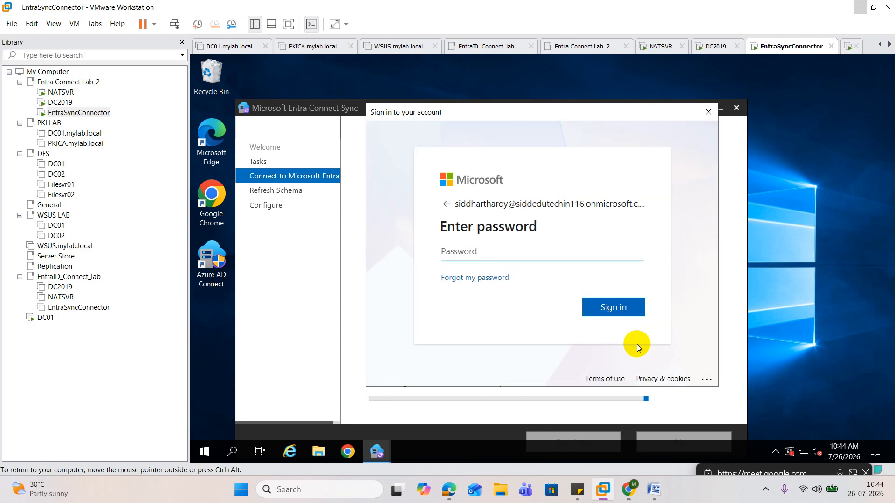
type("••")
key("BackSpace")
key("BackSpace")
type("••••••••••••")
key("Tab")
key("Return")
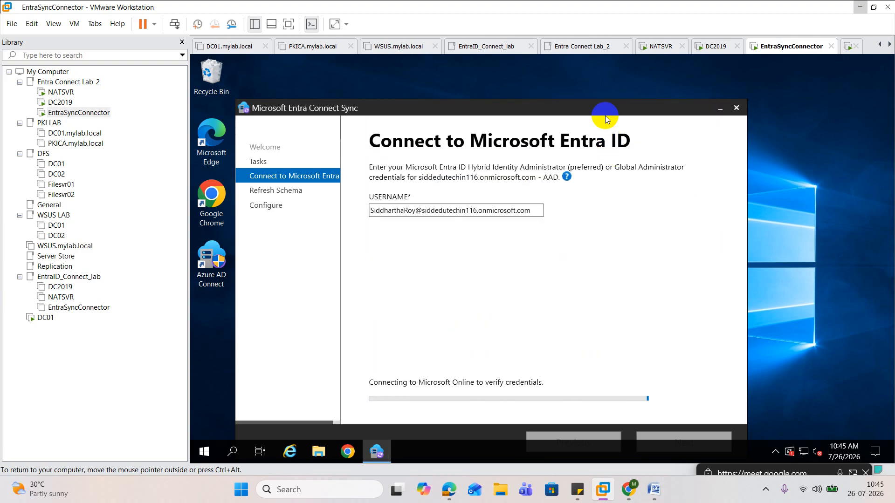
Refresh the directory schema for siddedutech.in with synchronization starting on completion, and exit the wizard once configuration completes
left_click_drag(604, 106, 609, 73)
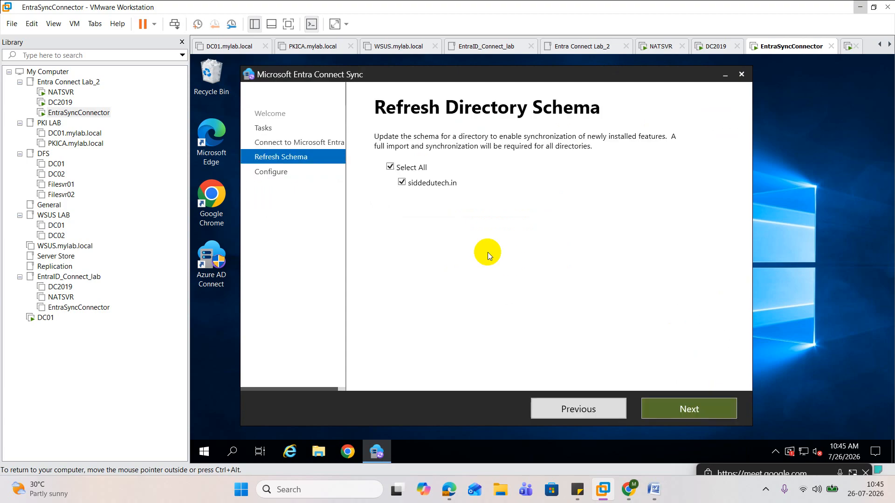
left_click(703, 408)
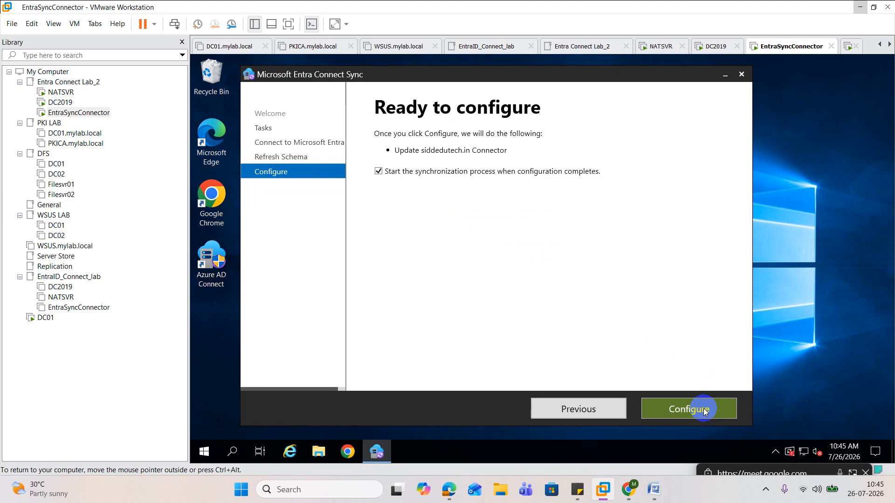
left_click(688, 410)
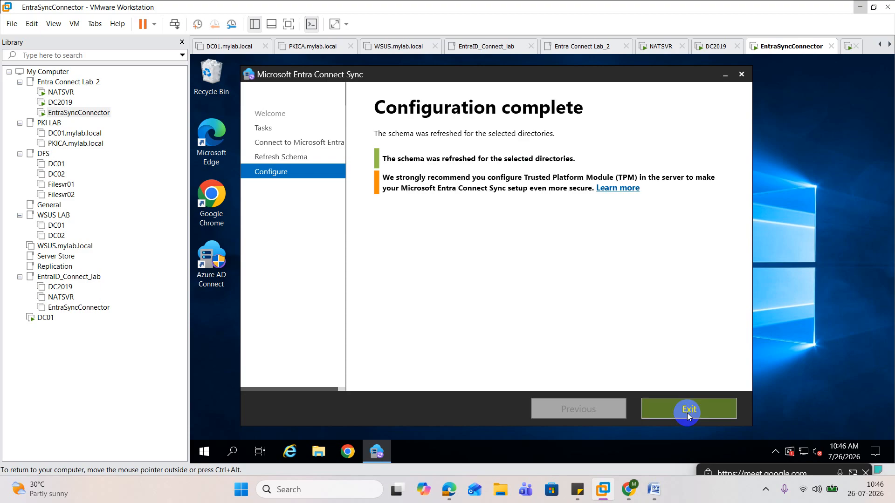
left_click(687, 413)
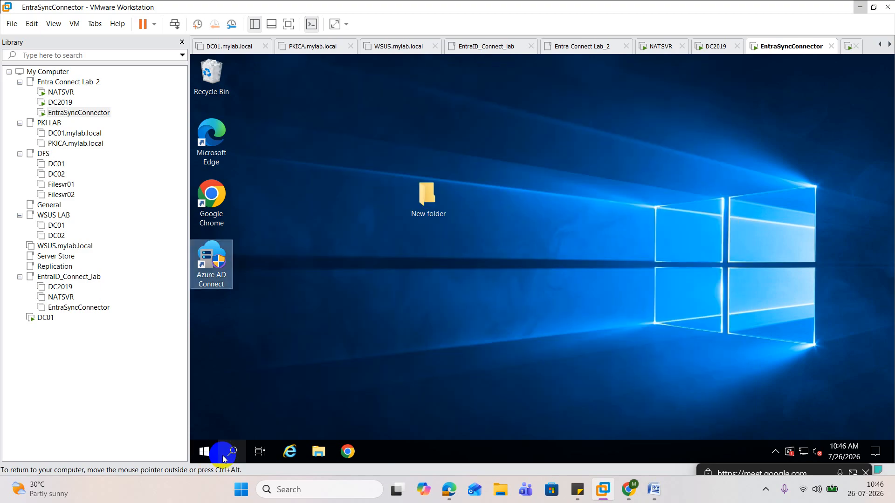
Open the Synchronization Rules Editor maximized and select the inbound rule Exclude User for Employe Type Attribute Test
left_click(205, 452)
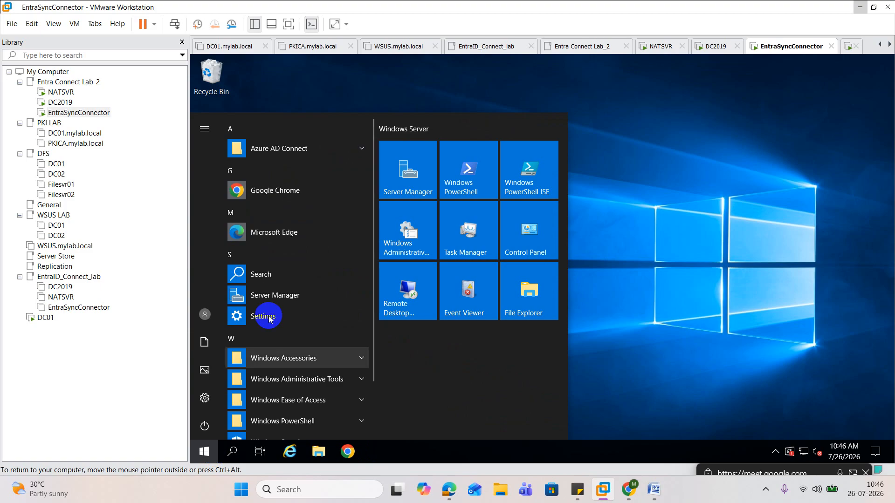
left_click(352, 155)
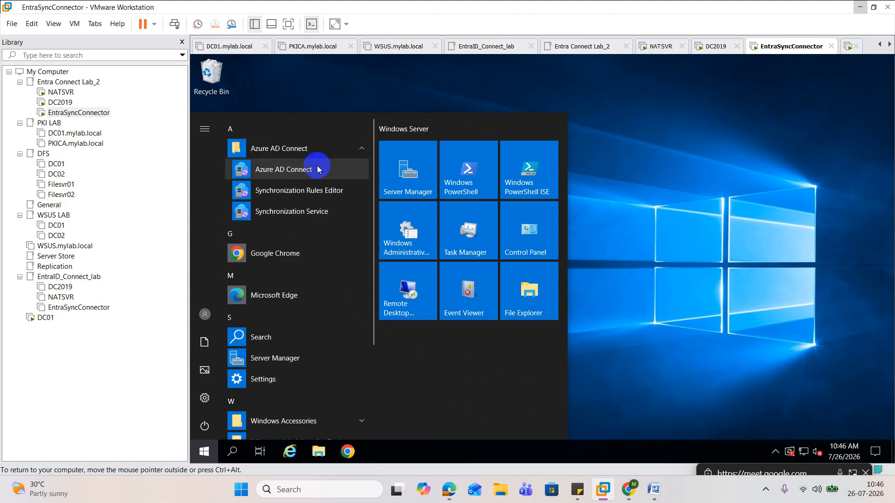
left_click(309, 195)
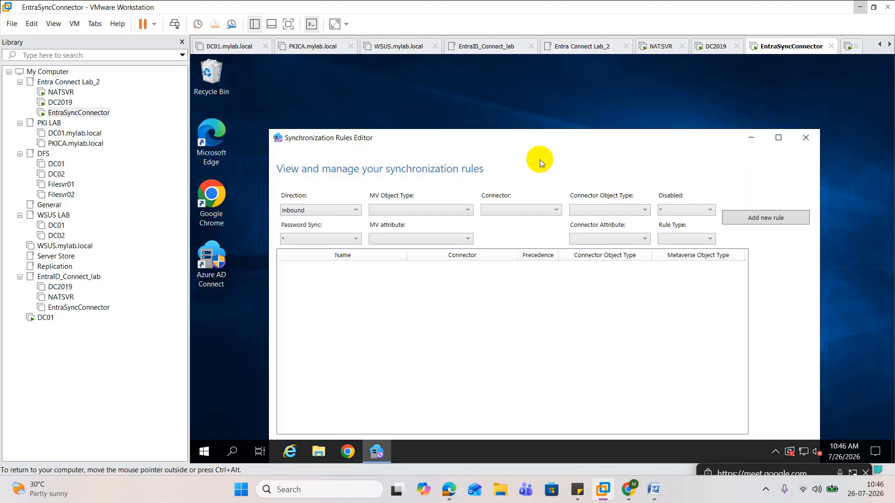
left_click(777, 140)
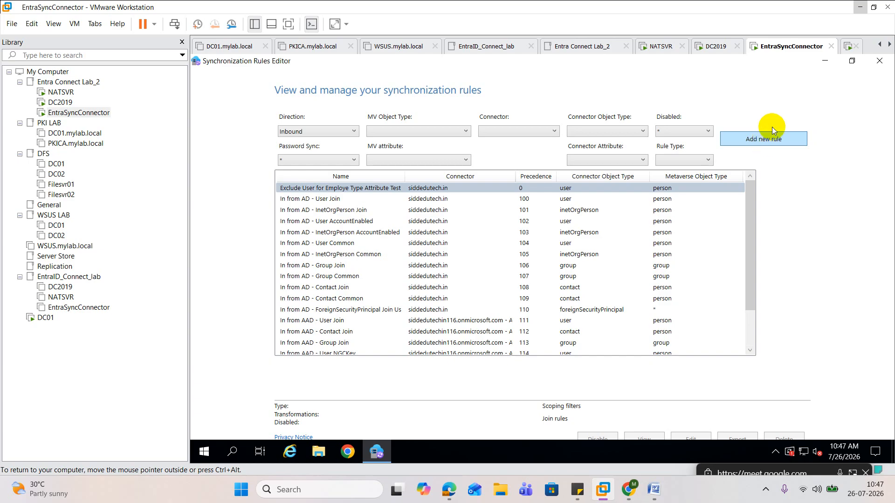
left_click(403, 191)
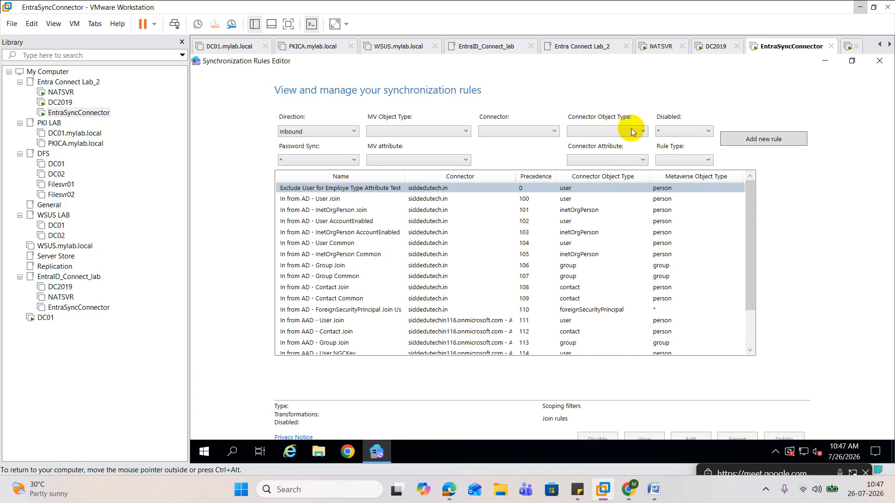
Start a new inbound synchronization rule with "In From AD-KPMG" as both its name and description
left_click(770, 143)
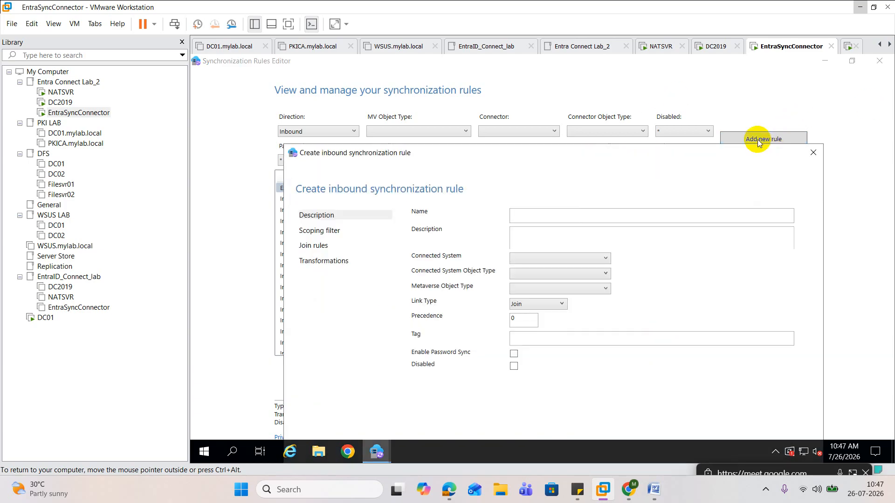
left_click_drag(657, 152, 649, 77)
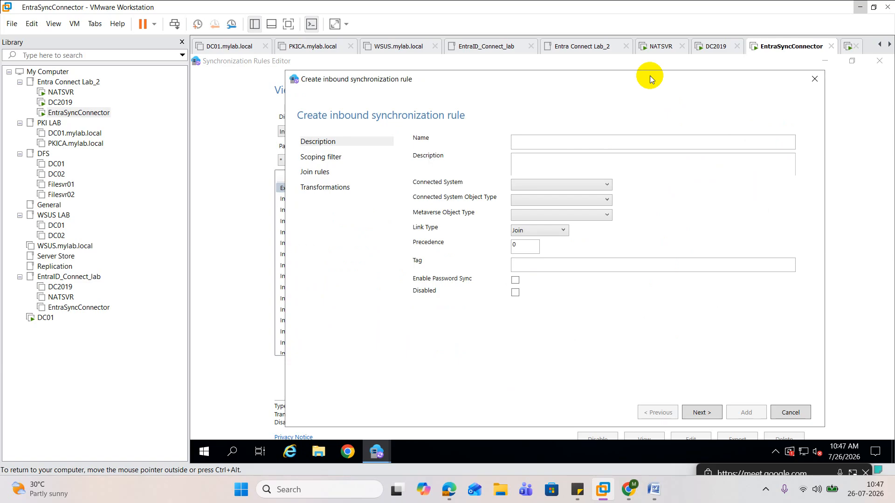
left_click(555, 143)
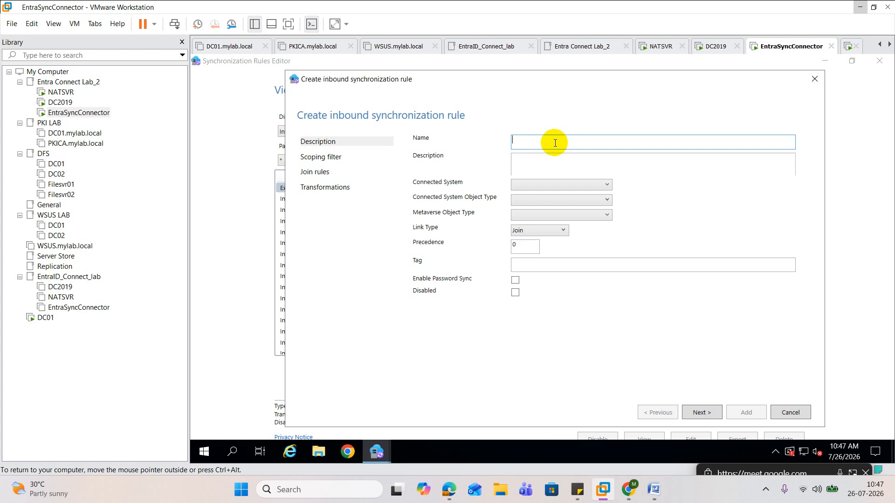
type("In From AD-KPMG")
left_click_drag(573, 143, 437, 145)
key("ctrl+c")
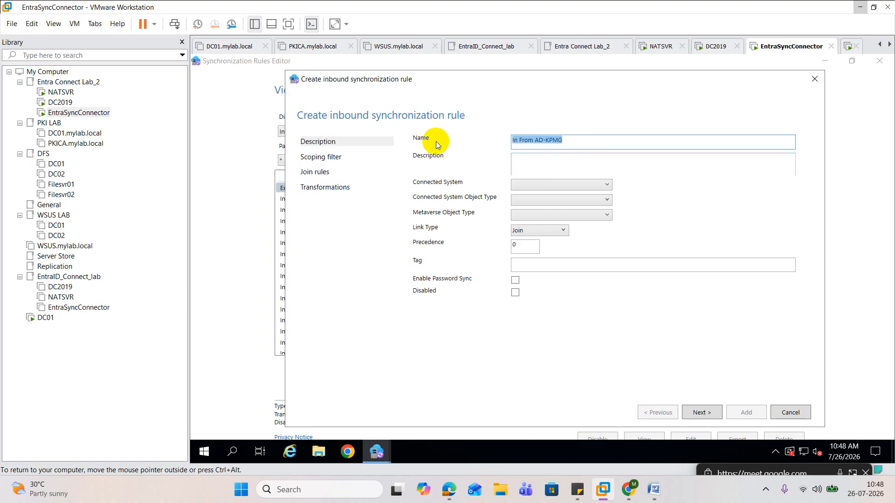
left_click(541, 164)
key("ctrl+v")
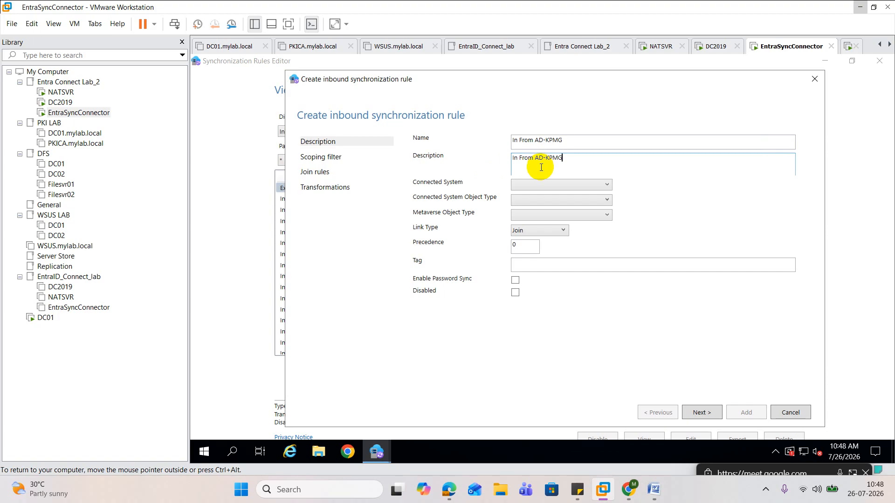
Set the rule's connected system to siddedutech.in, connected system object type to user, and metaverse object type to person
left_click(561, 189)
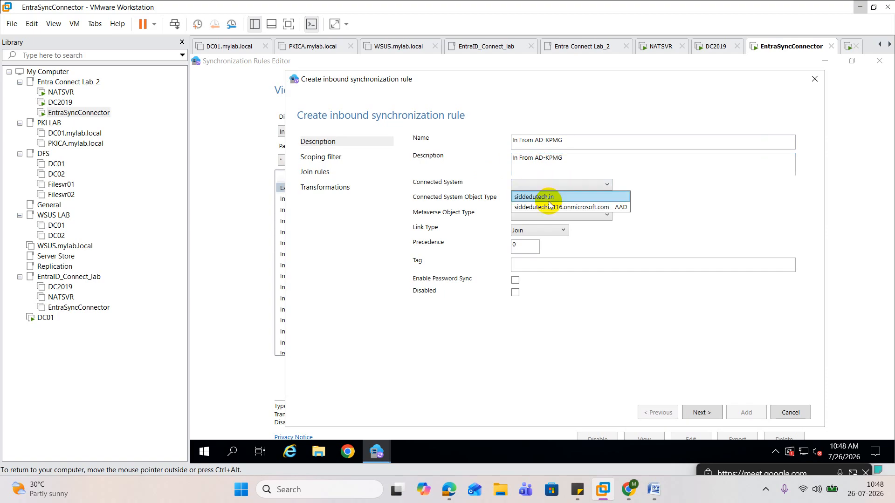
left_click(543, 197)
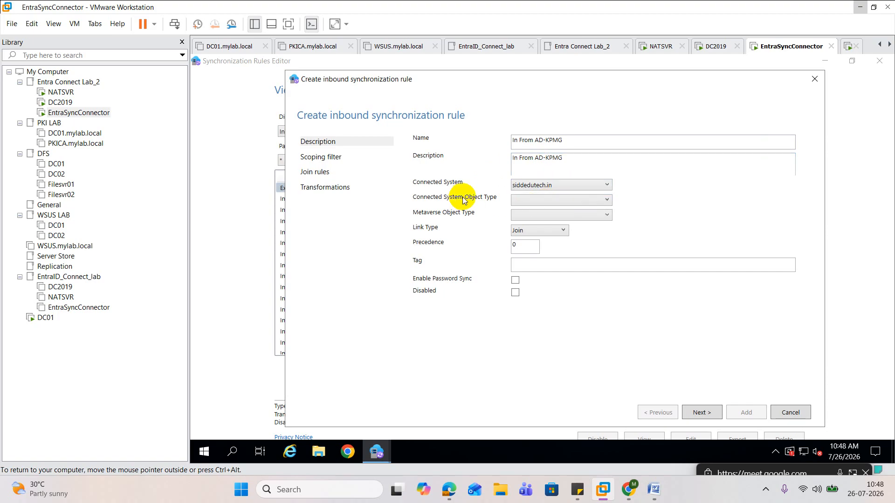
left_click(525, 200)
key("u")
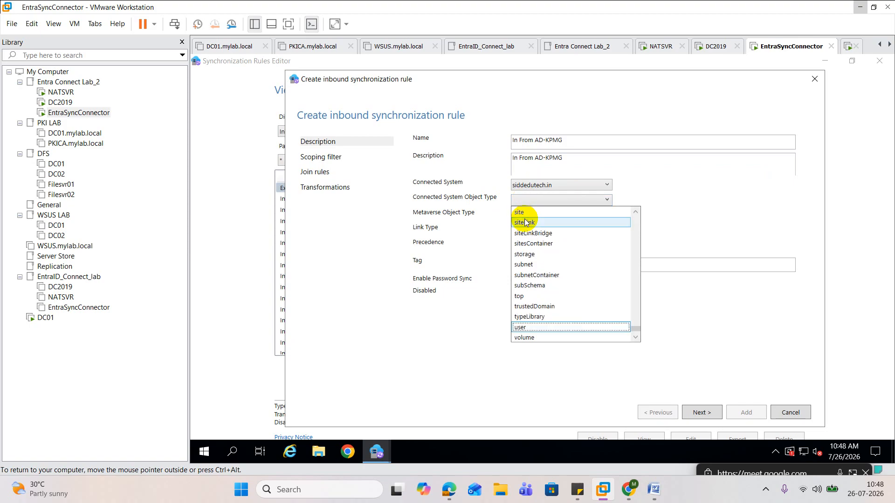
left_click(526, 327)
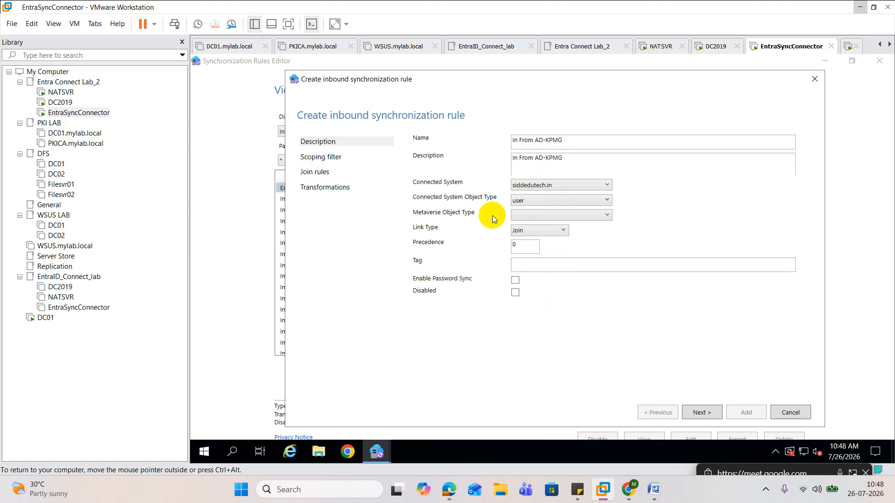
left_click(540, 216)
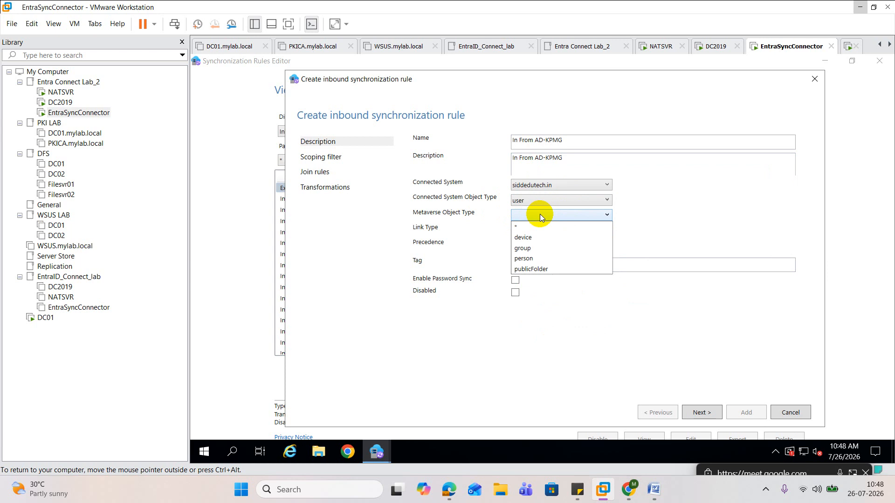
left_click(528, 258)
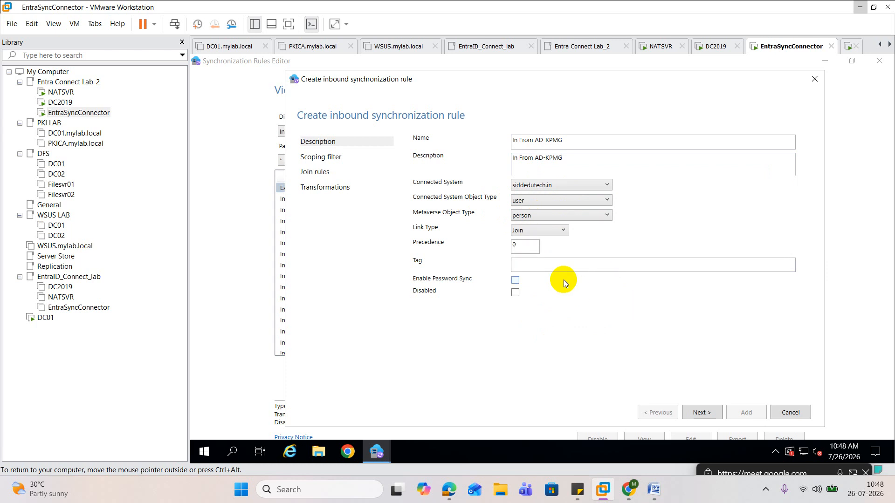
Set the new rule's precedence to 50 and continue to its scoping filters
left_click(521, 266)
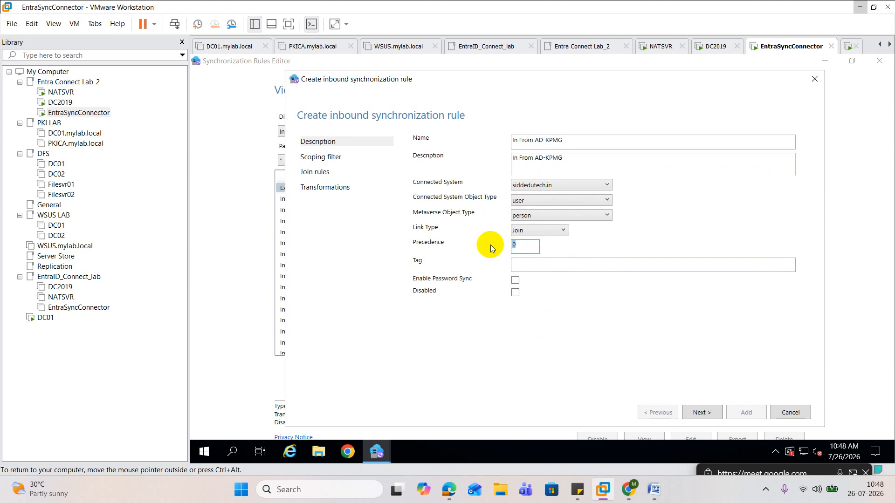
key("BackSpace")
type("50")
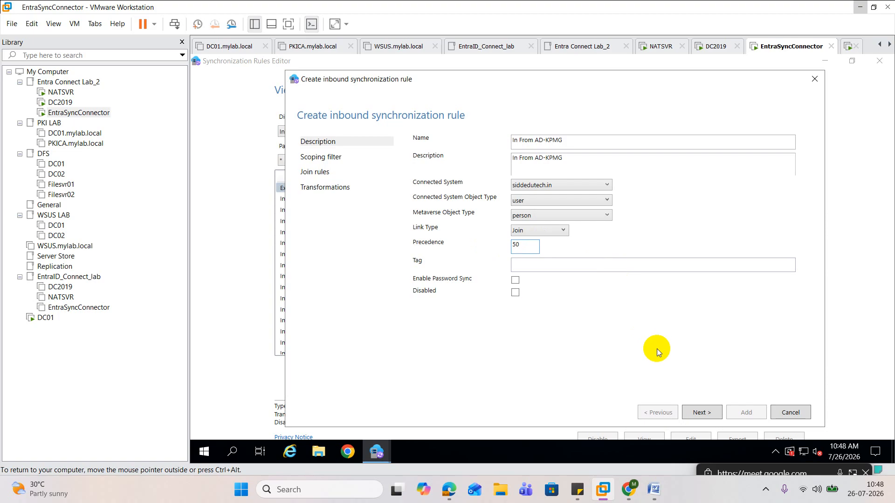
left_click(702, 412)
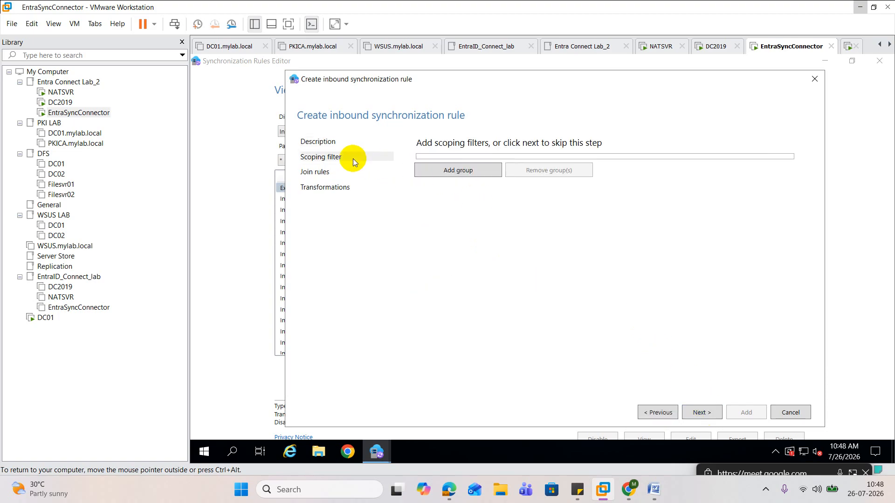
Add a scoping filter group containing a clause on the kpmgGoAzuredSync attribute
left_click(437, 175)
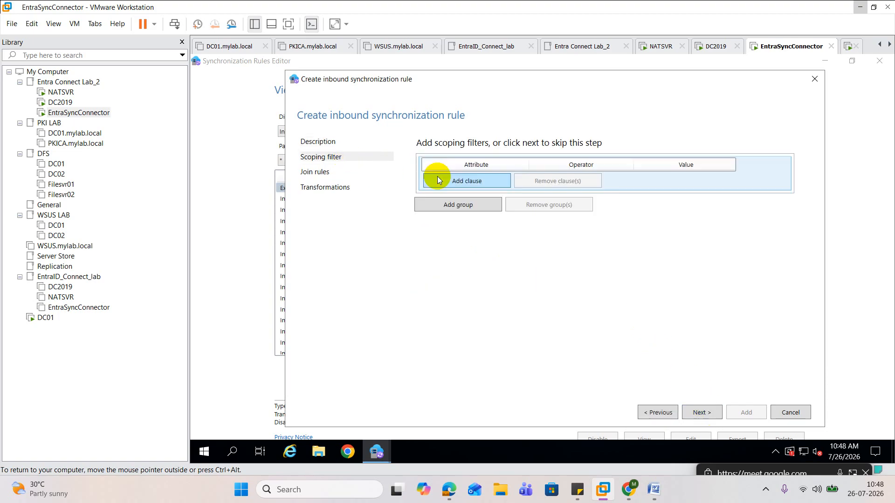
left_click(470, 183)
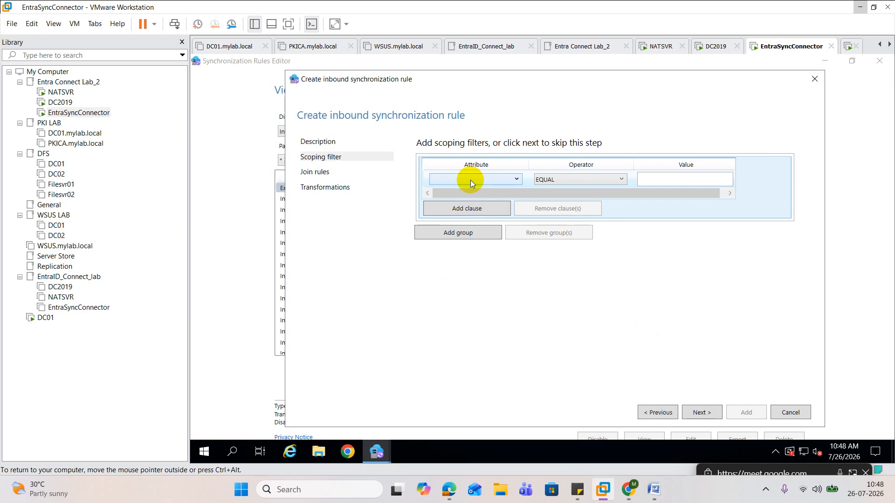
left_click(471, 180)
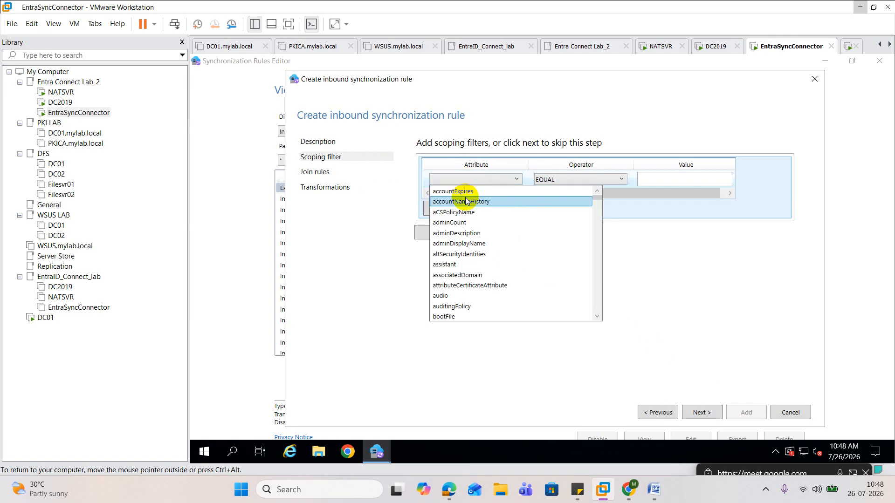
scroll(467, 201, "down", 20)
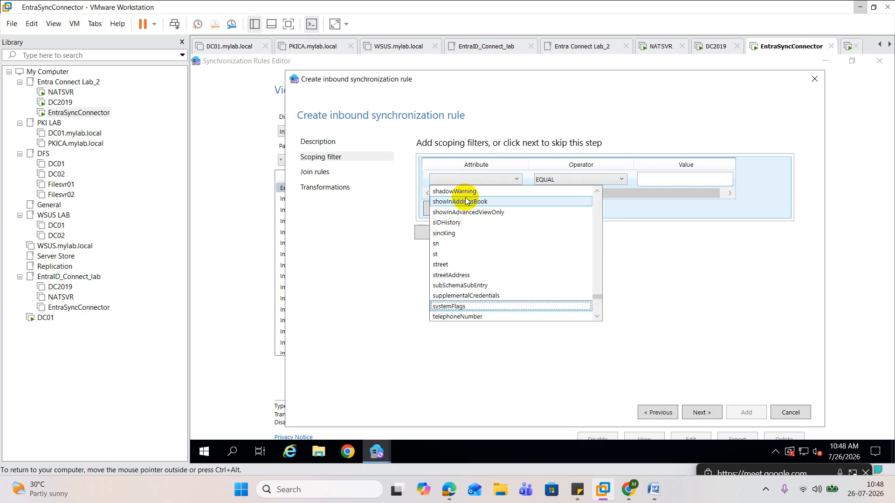
scroll(467, 201, "up", 3)
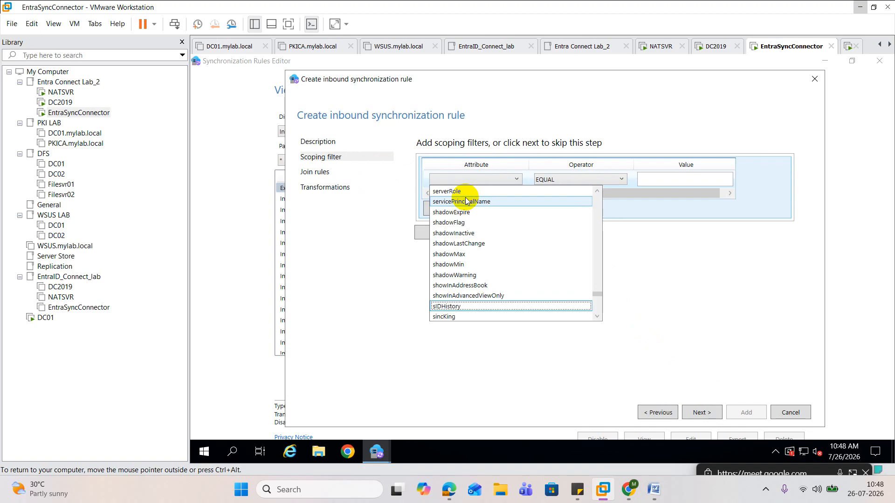
scroll(467, 201, "down", 1)
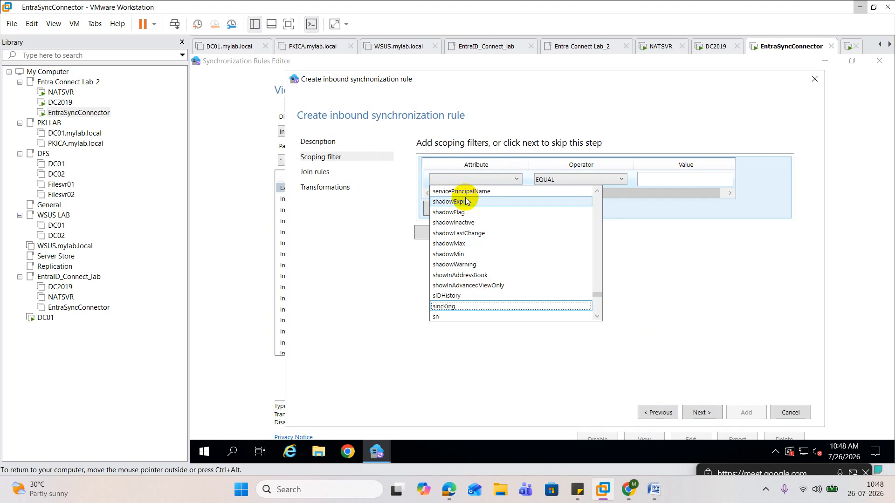
key("s")
key("s")
key("s")
key("s")
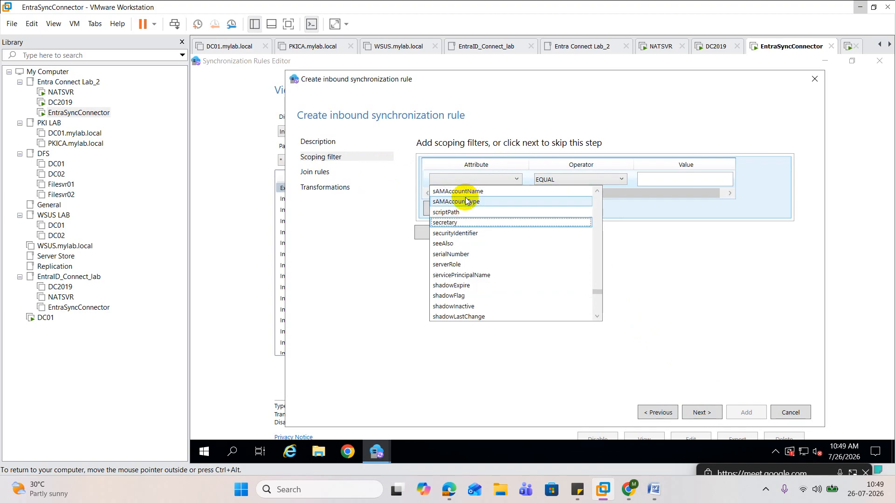
key("s")
key("s")
key("s")
key("s")
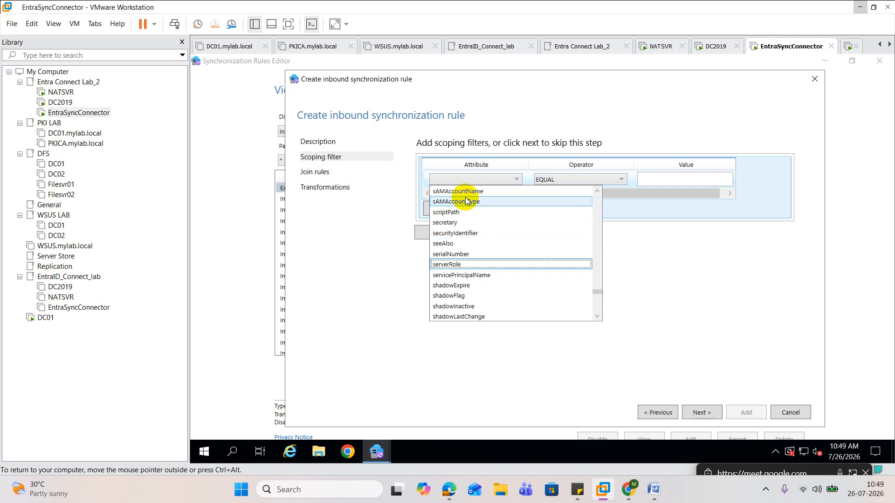
key("s")
key("s")
key("s")
key("s")
key("s")
key("s")
key("s")
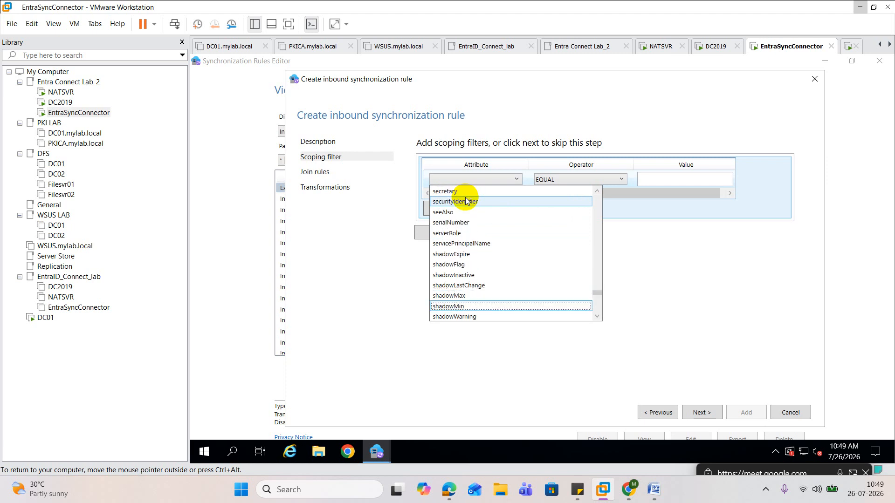
key("s")
key("s")
key("s")
key("s")
key("s")
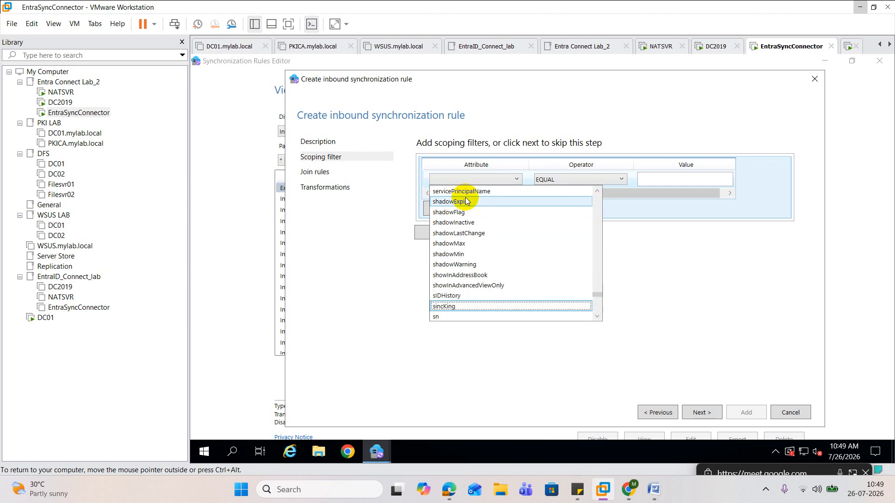
key("k")
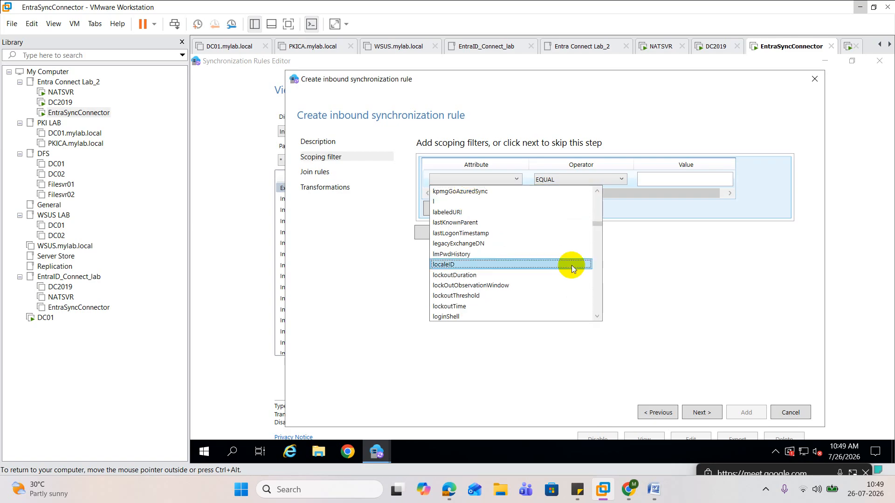
left_click(463, 190)
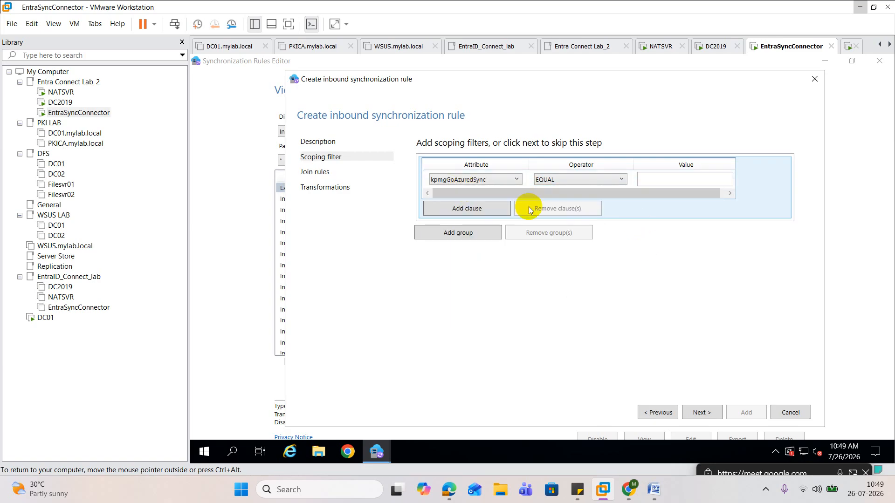
Set the kpmgGoAzuredSync scoping clause to EQUAL 1 and continue to the transformations without adding join rules
left_click(678, 181)
type("1")
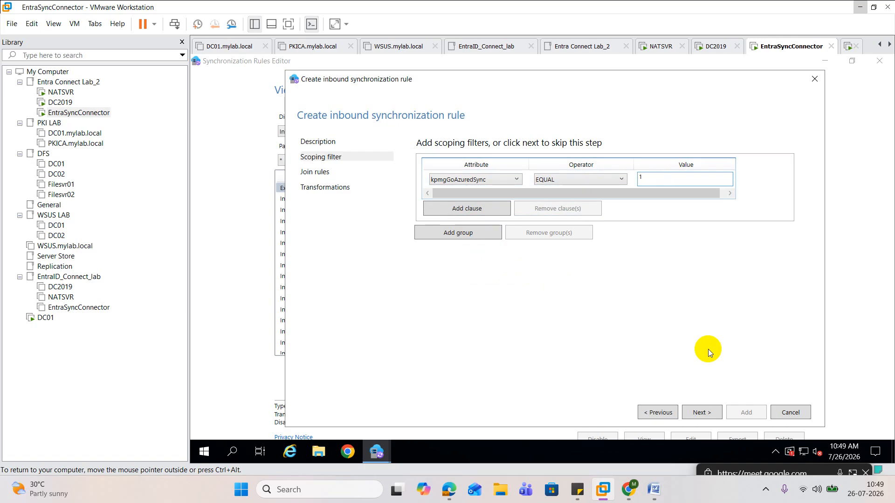
left_click(707, 414)
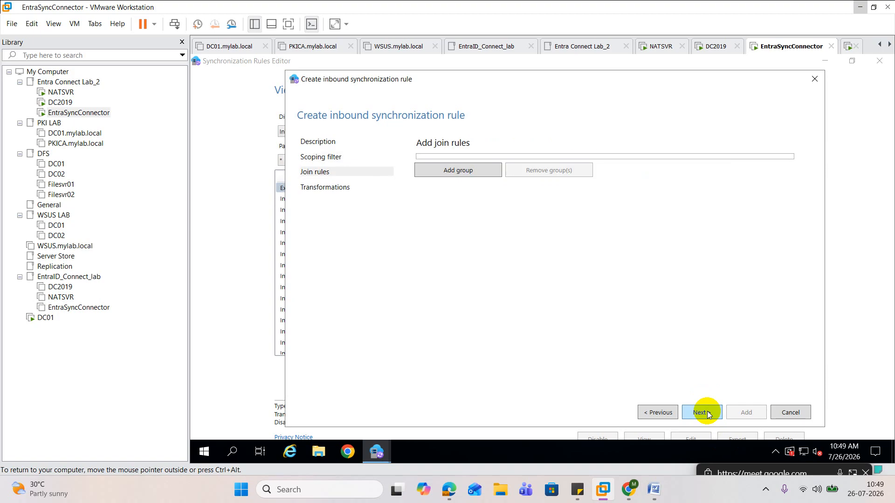
left_click(707, 413)
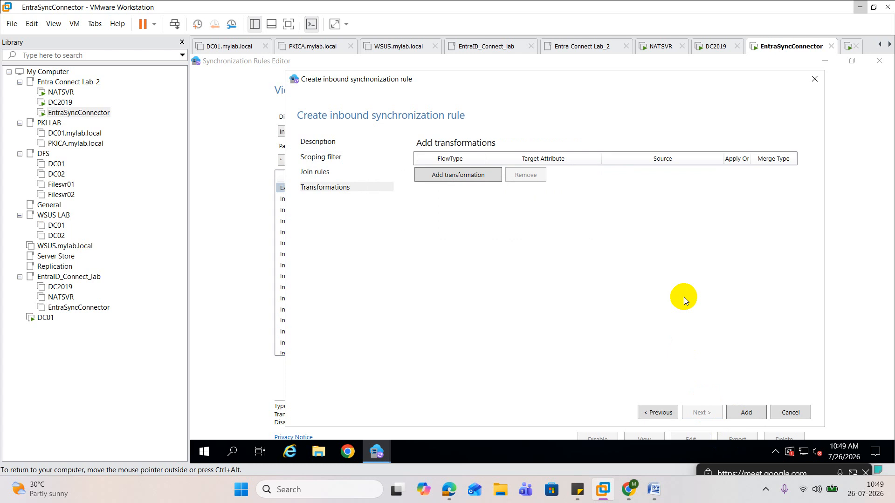
Add a transformation with the Direct flow type and displayName as its target attribute
left_click(456, 175)
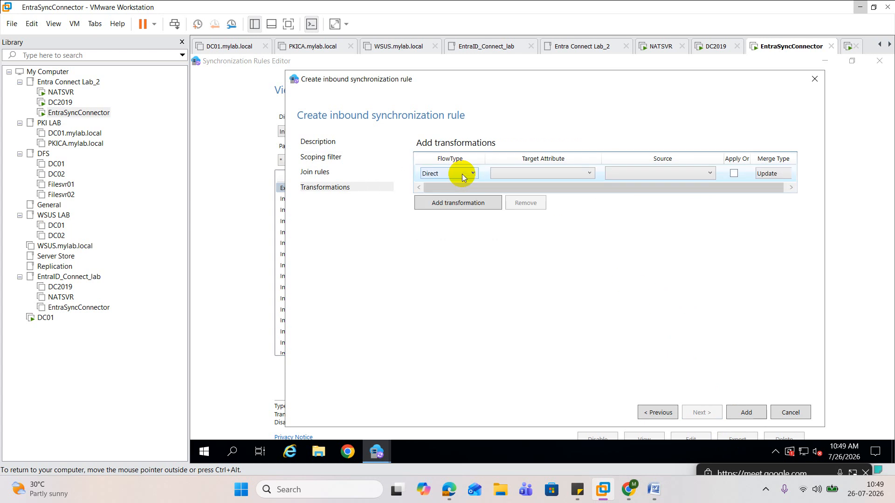
left_click(472, 175)
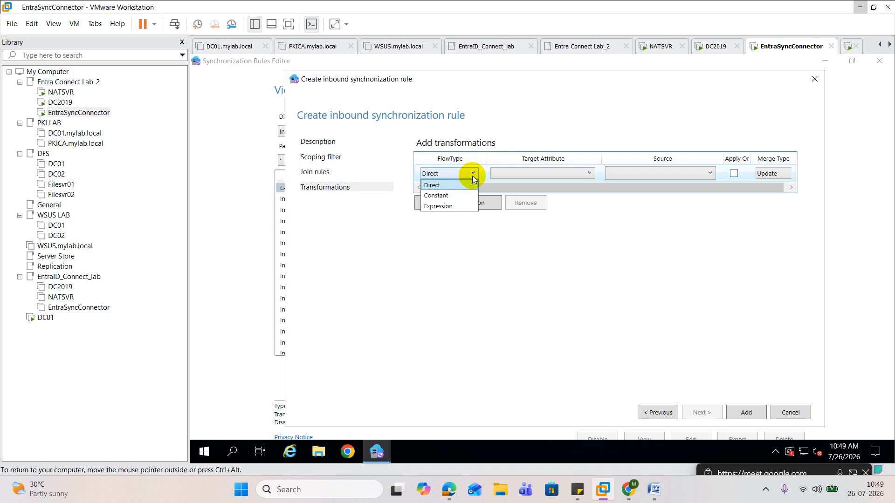
left_click(446, 186)
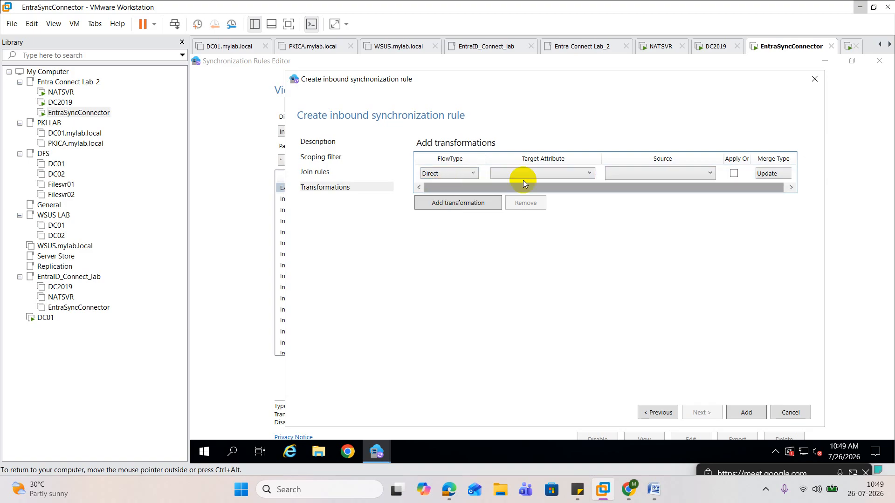
left_click(547, 176)
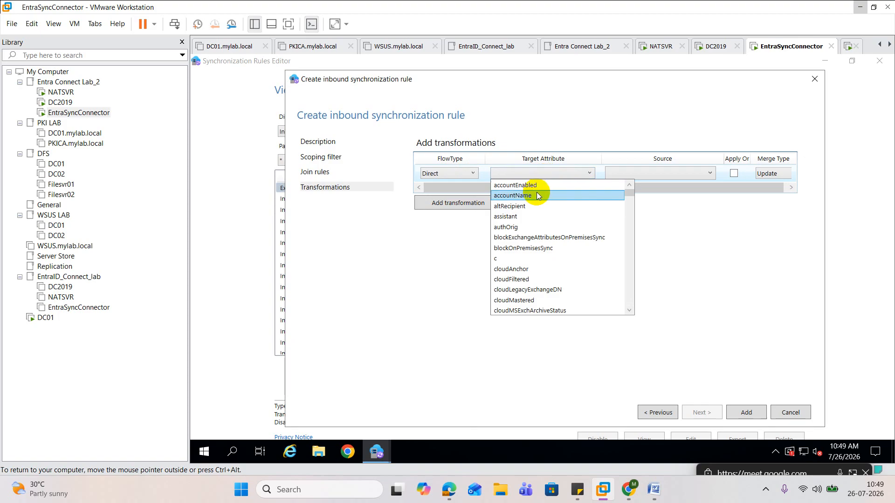
scroll(538, 196, "down", 6)
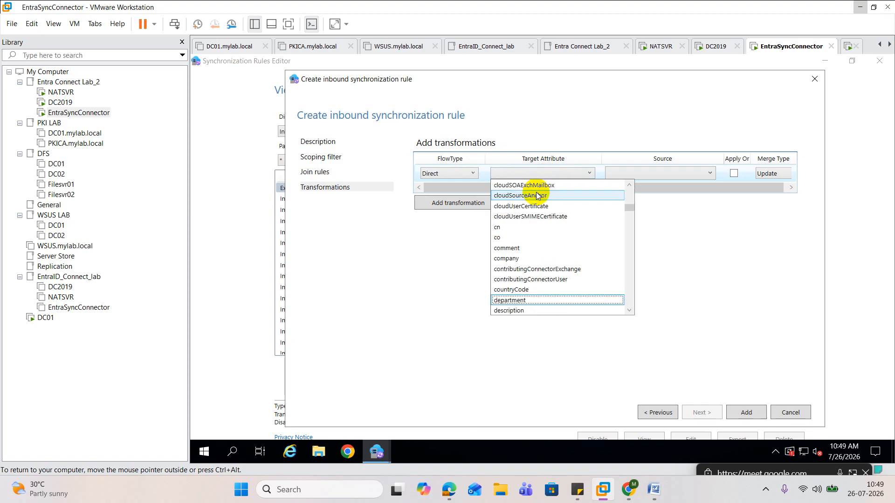
scroll(552, 298, "down", 1)
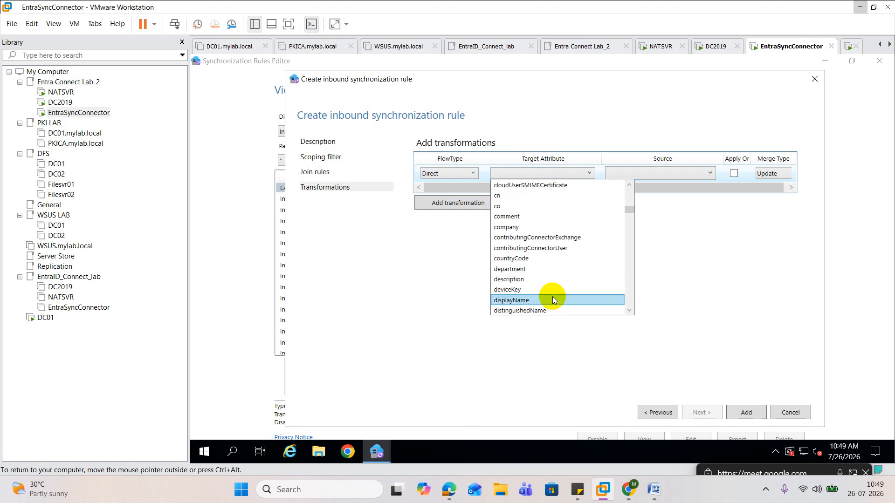
left_click(529, 301)
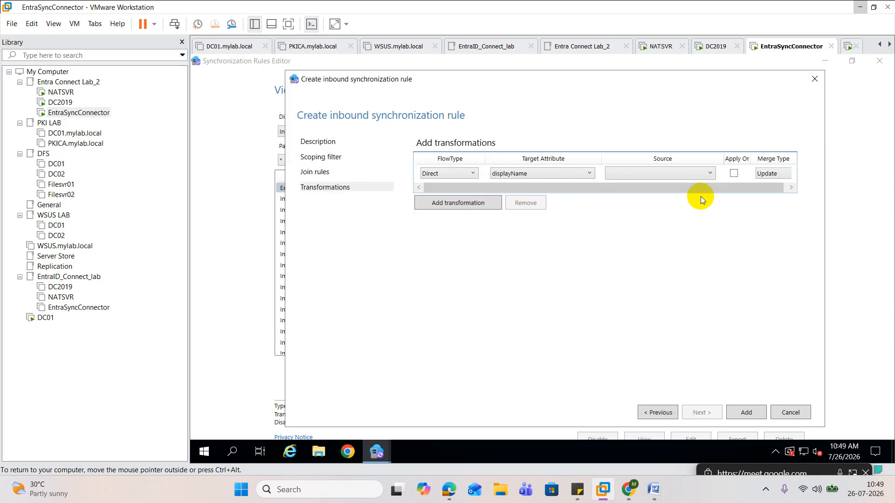
Set the transformation's source to displayName, add the inbound rule and accept the full synchronization warning
left_click(688, 173)
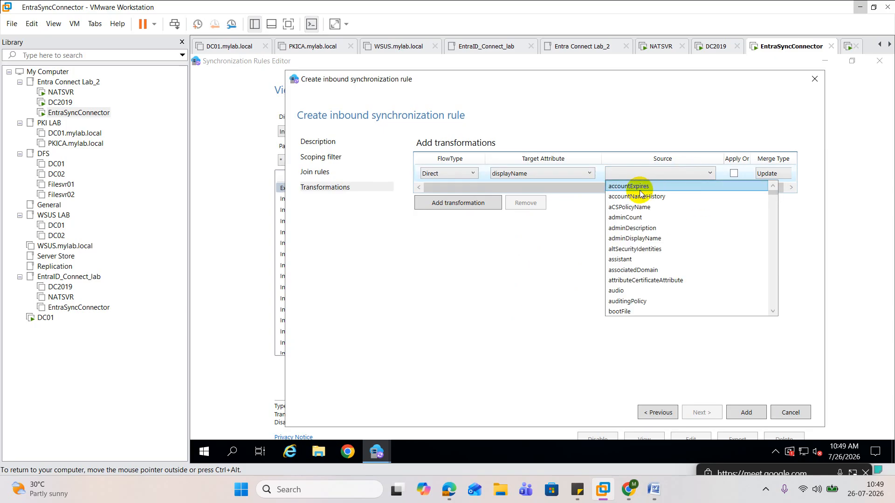
key("d")
key("d")
key("d")
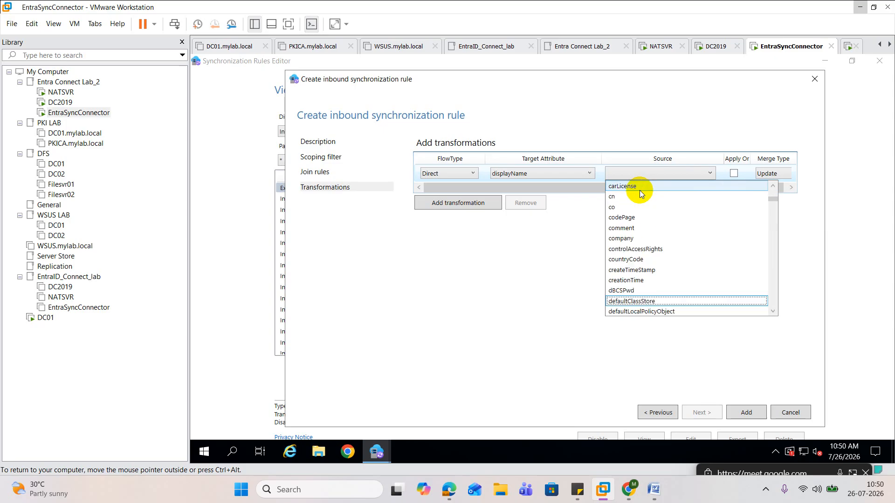
key("d")
key("i")
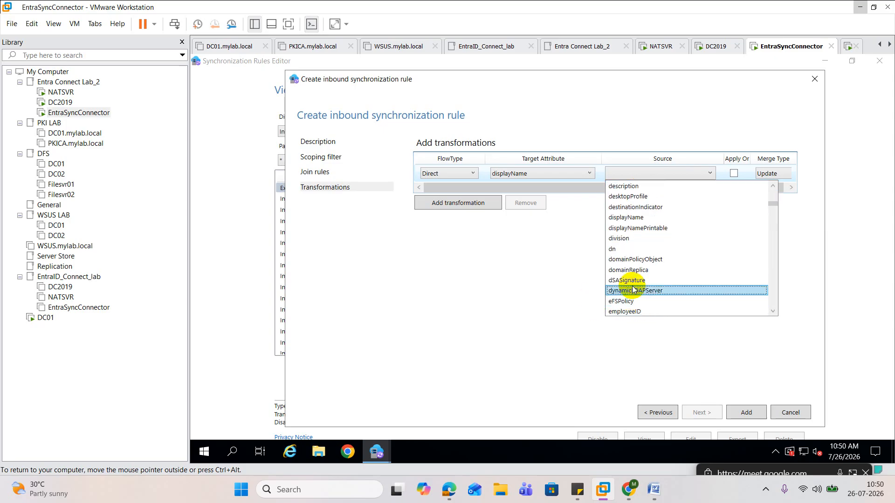
scroll(634, 282, "up", 2)
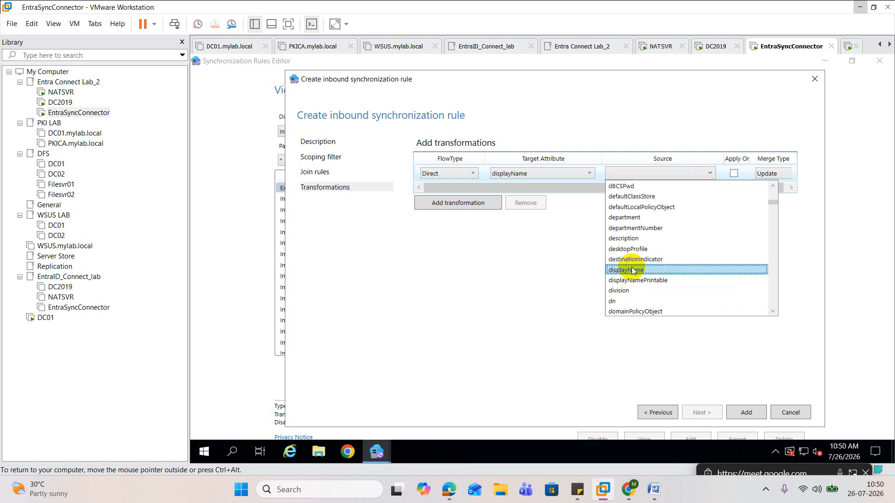
left_click(632, 270)
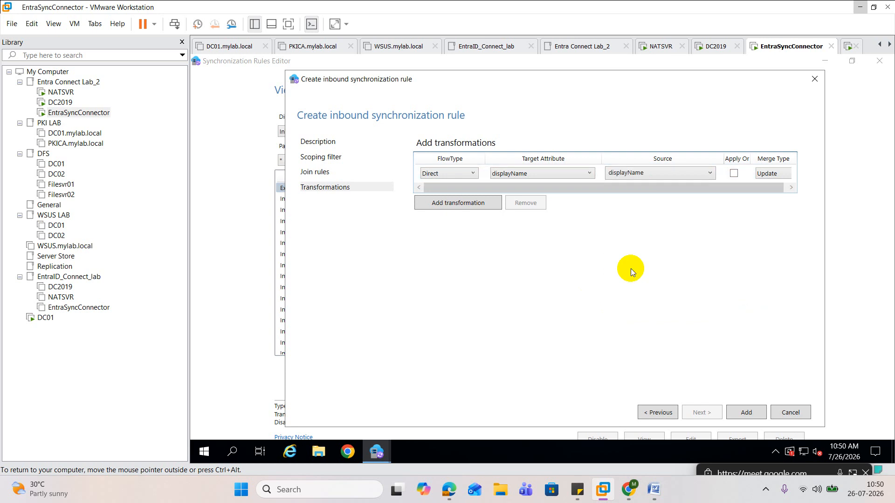
left_click(746, 413)
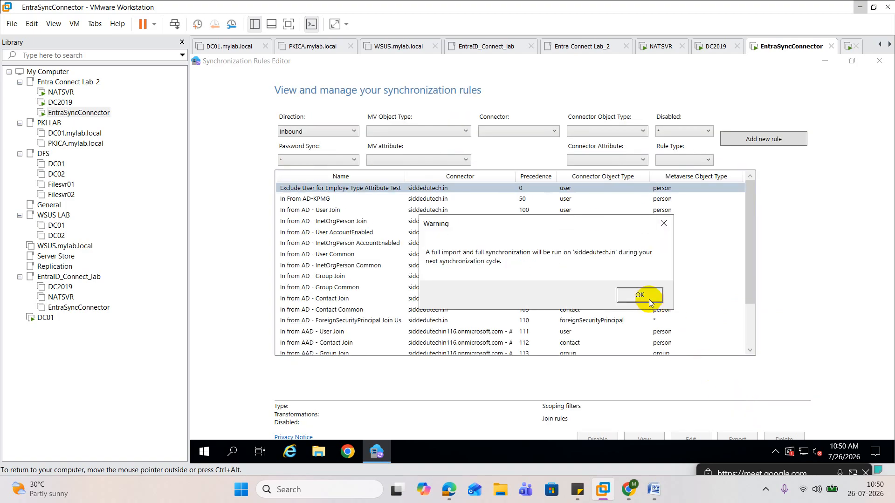
left_click(650, 300)
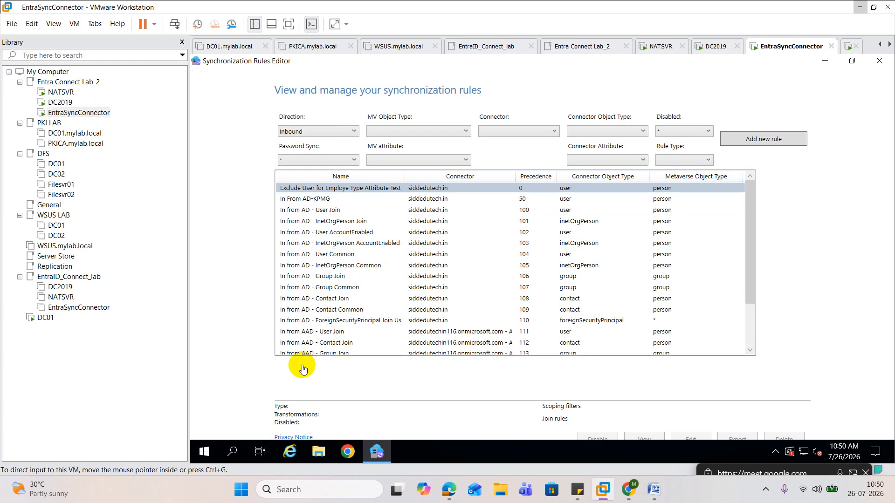
Open Windows PowerShell as administrator on the EntraSyncConnector machine
left_click(205, 452)
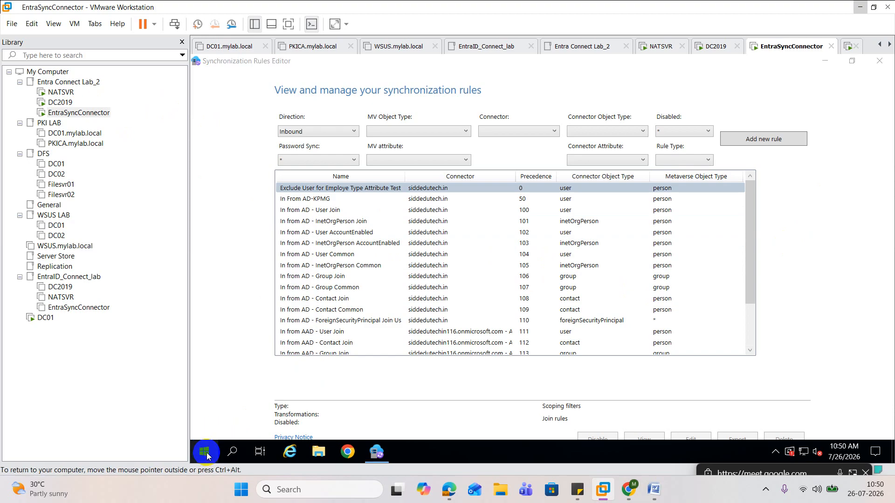
right_click(207, 455)
left_click(302, 307)
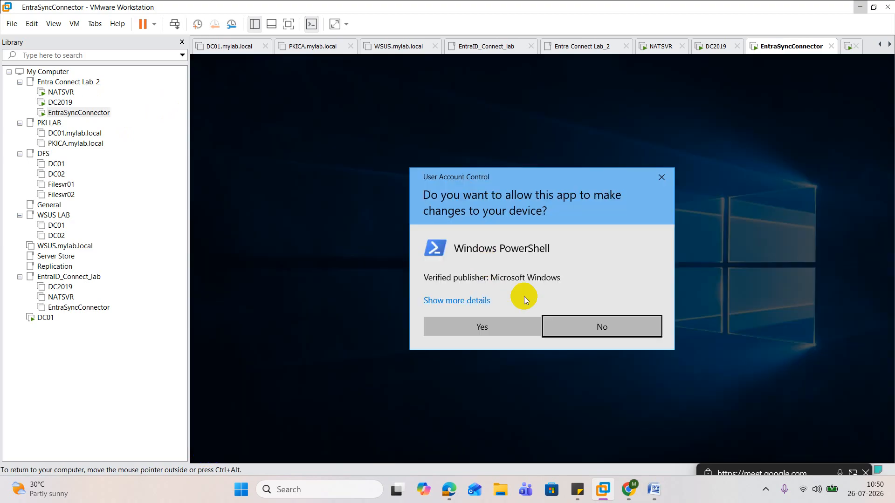
left_click(495, 323)
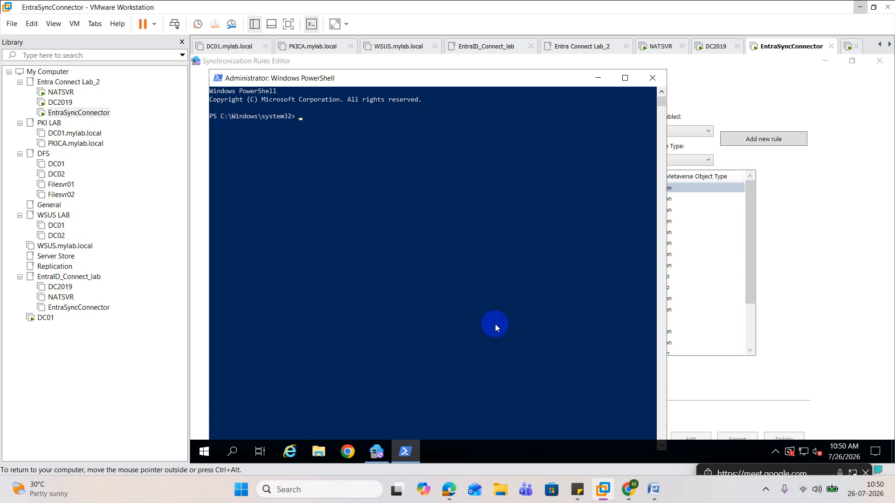
Run Start-ADSyncSyncCycle -PolicyType Initial to start a full synchronization cycle
type("start")
key("BackSpace")
key("BackSpace")
key("BackSpace")
key("BackSpace")
key("BackSpace")
type("start -adsyn")
key("BackSpace")
key("BackSpace")
key("BackSpace")
key("BackSpace")
type("adsyncs")
type("ync")
key("BackSpace")
key("BackSpace")
key("BackSpace")
key("BackSpace")
key("BackSpace")
key("BackSpace")
key("BackSpace")
key("BackSpace")
key("BackSpace")
key("BackSpace")
key("BackSpace")
key("BackSpace")
key("BackSpace")
key("BackSpace")
key("BackSpace")
key("BackSpace")
type("startad")
type("syncsync")
key("BackSpace")
key("BackSpace")
key("BackSpace")
key("BackSpace")
key("BackSpace")
key("BackSpace")
key("BackSpace")
key("BackSpace")
key("BackSpace")
key("BackSpace")
type("tad")
key("BackSpace")
key("BackSpace")
key("BackSpace")
key("BackSpace")
key("BackSpace")
type("star")
key("Tab")
key("Tab")
key("Tab")
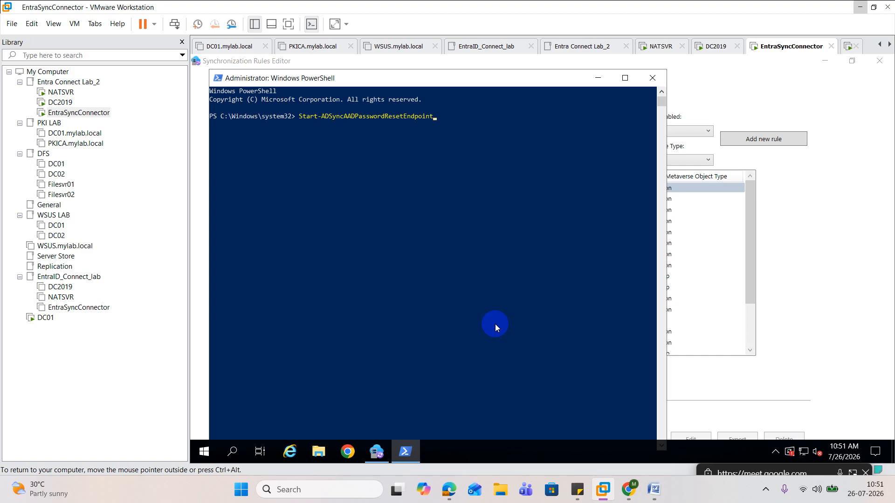
key("BackSpace")
key("BackSpace")
key("BackSpace")
key("BackSpace")
key("BackSpace")
key("BackSpace")
key("BackSpace")
key("BackSpace")
key("BackSpace")
key("BackSpace")
key("BackSpace")
key("BackSpace")
key("BackSpace")
key("BackSpace")
key("BackSpace")
key("BackSpace")
key("BackSpace")
key("BackSpace")
key("BackSpace")
key("BackSpace")
type("sync")
key("Tab")
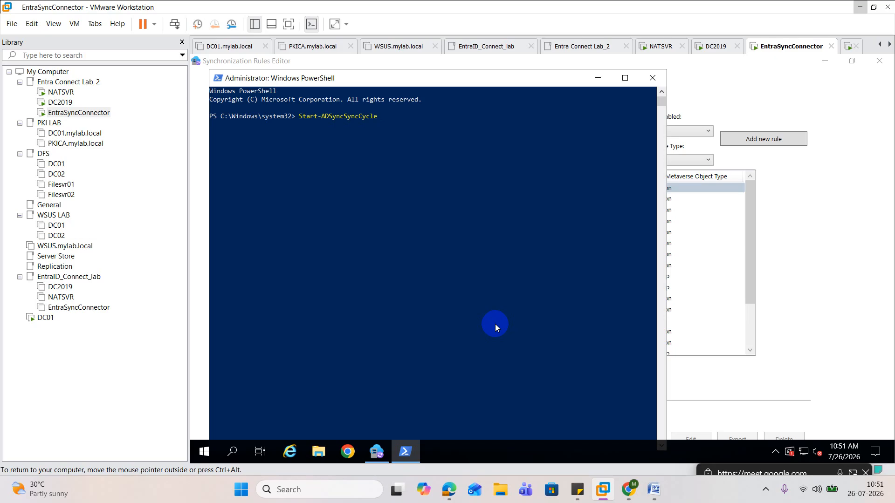
type("-po")
key("Tab")
type("Initial")
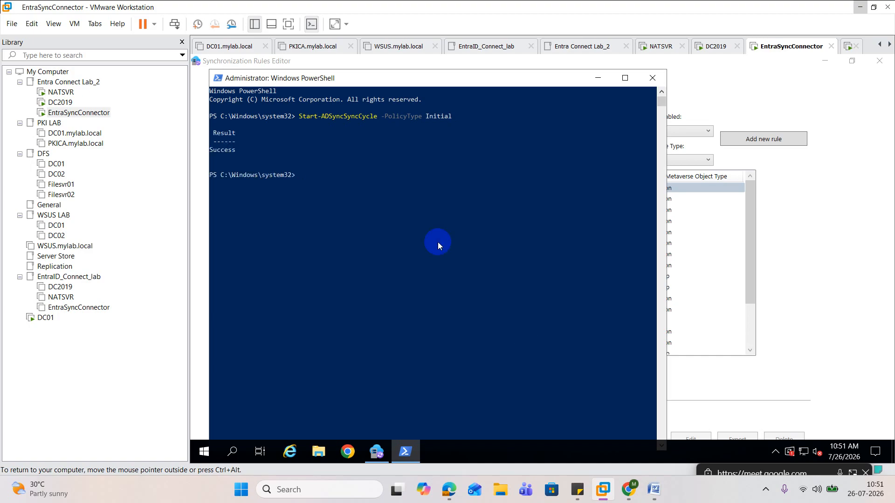
On the DC2019 machine, check the kpmgGoAzuredSync attribute of the Admin1 user in Active Directory Users and Computers
left_click(73, 102)
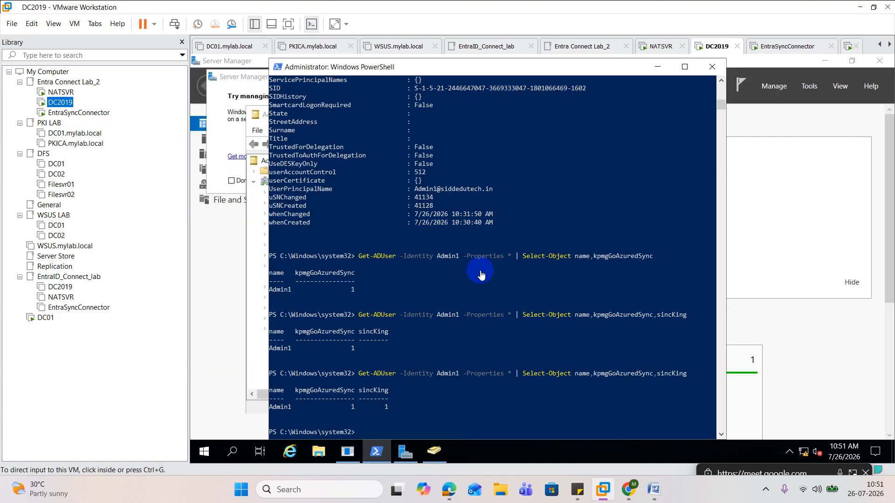
left_click(799, 336)
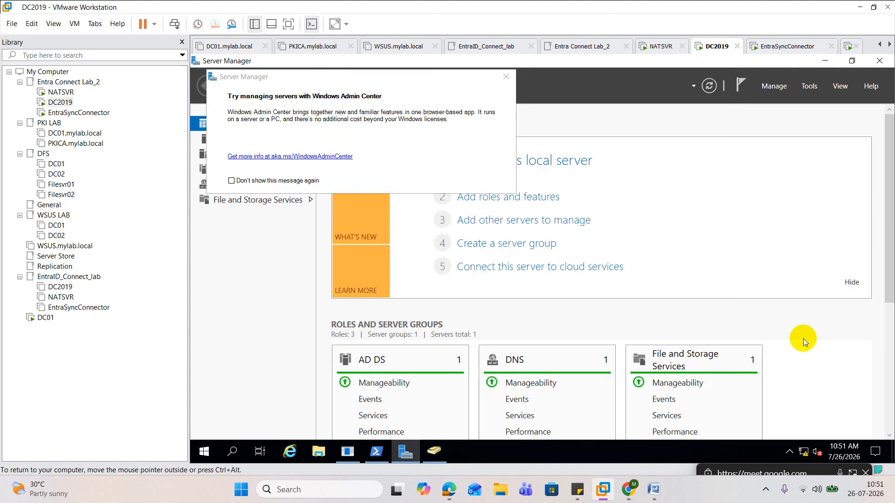
left_click(433, 458)
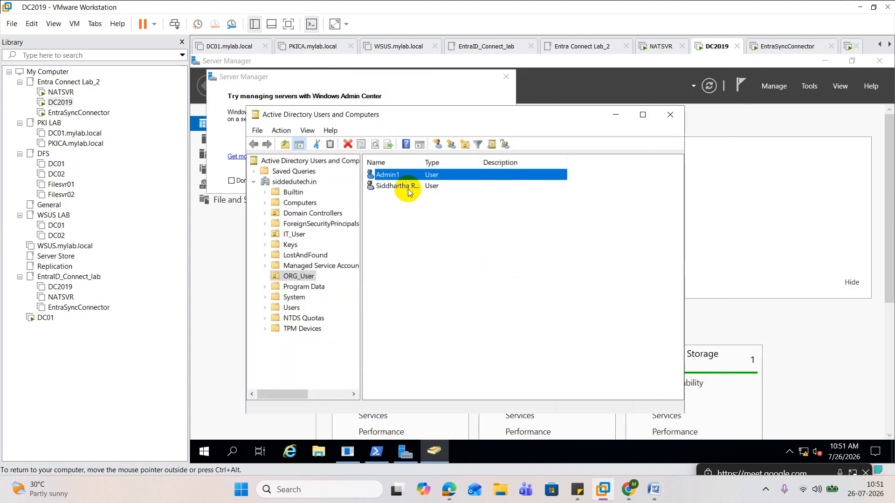
left_click(396, 176)
double_click(395, 175)
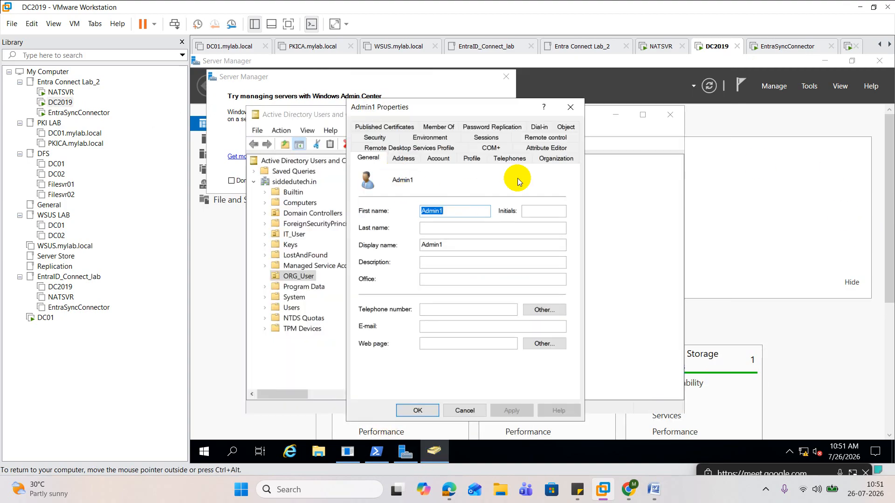
left_click(547, 148)
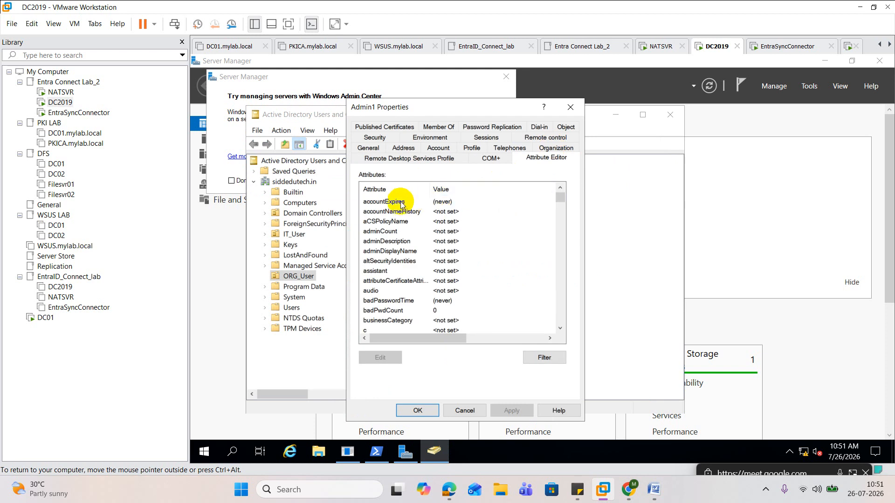
left_click(395, 203)
key("k")
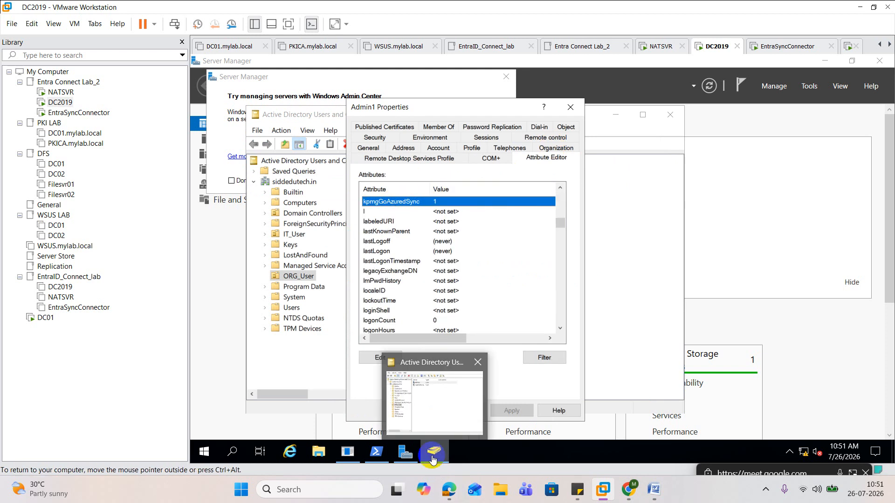
mouse_move(448, 489)
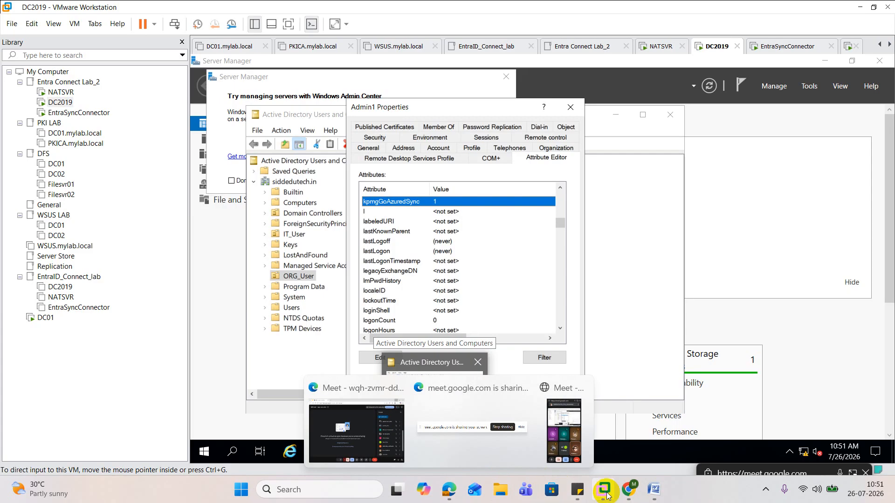
left_click(628, 489)
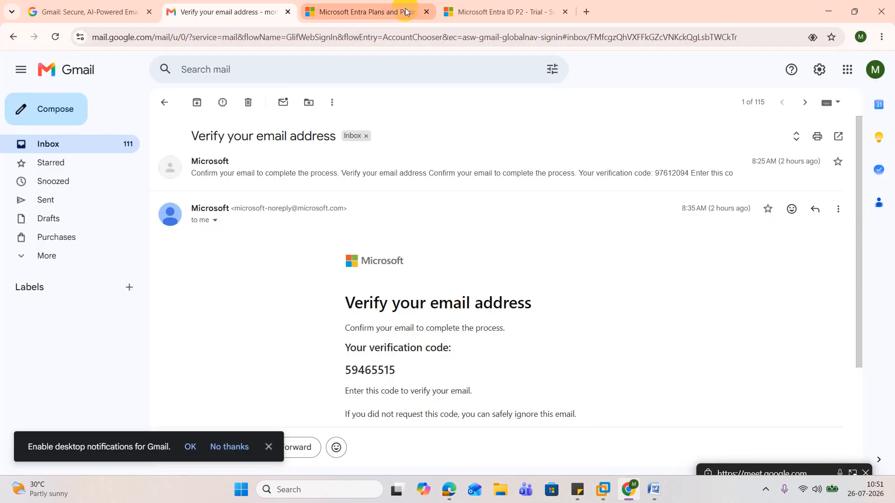
left_click(404, 12)
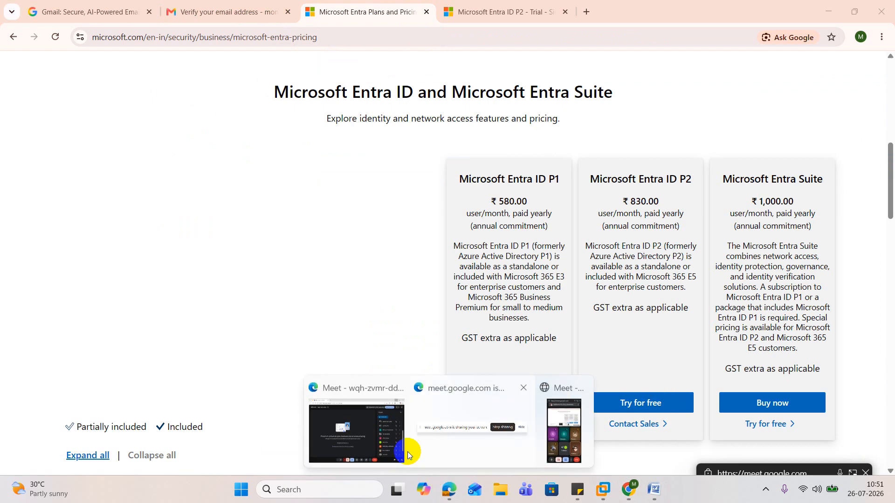
Switch to the Microsoft Edge meeting window on the host computer, maximize it and open a new tab
left_click(369, 383)
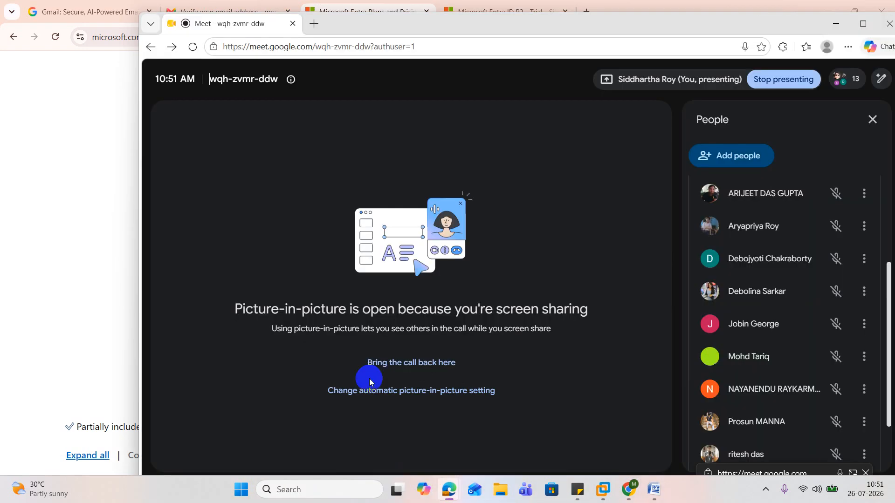
left_click(863, 24)
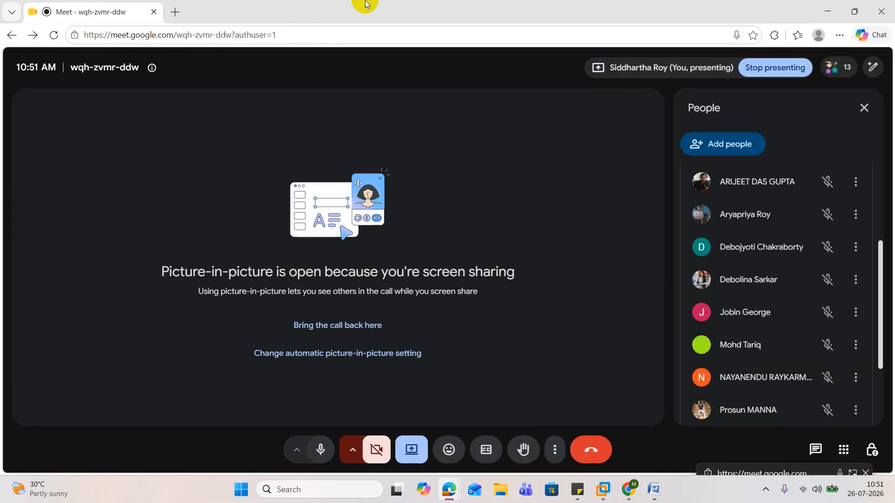
left_click(177, 10)
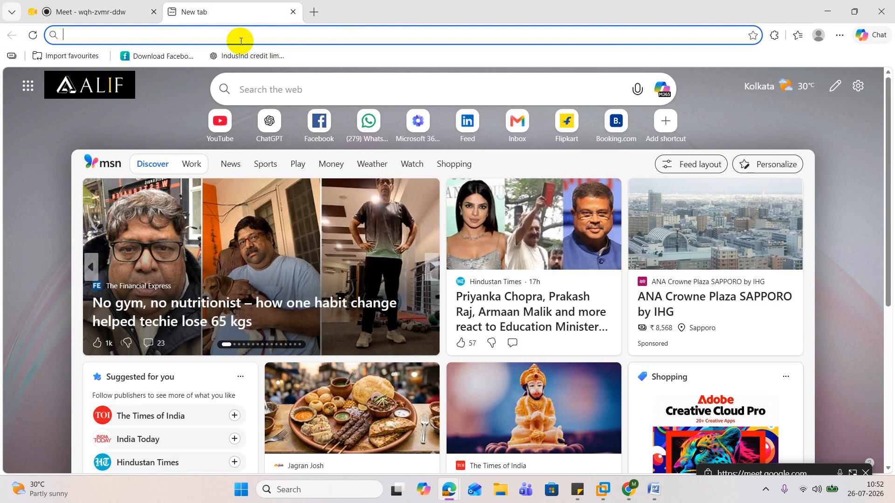
Open the Microsoft 365 admin center and display the list of active users
type("adm")
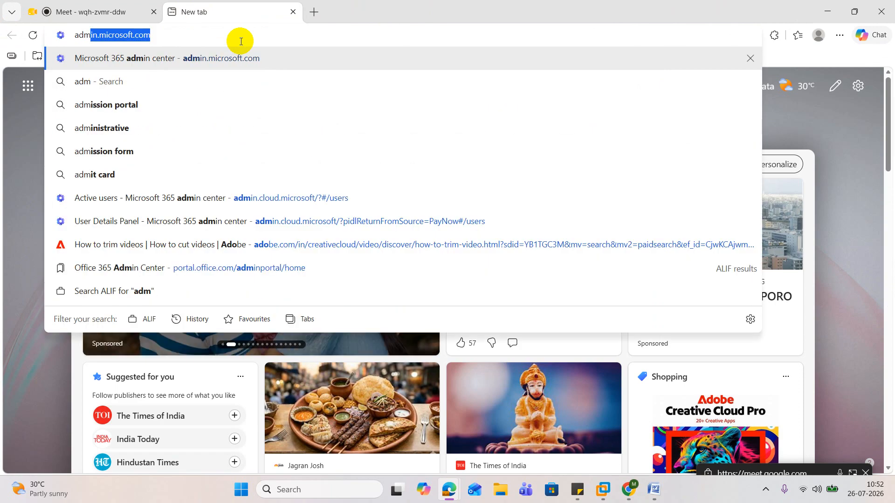
key("Return")
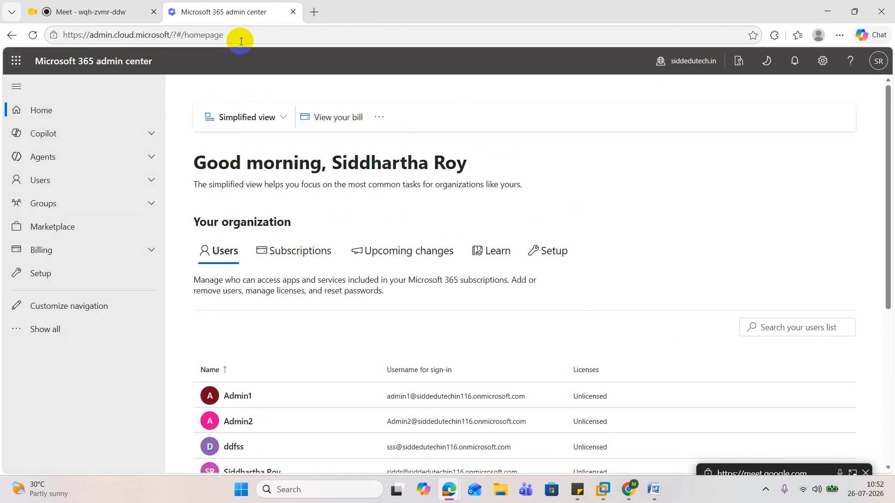
left_click(49, 188)
left_click(51, 200)
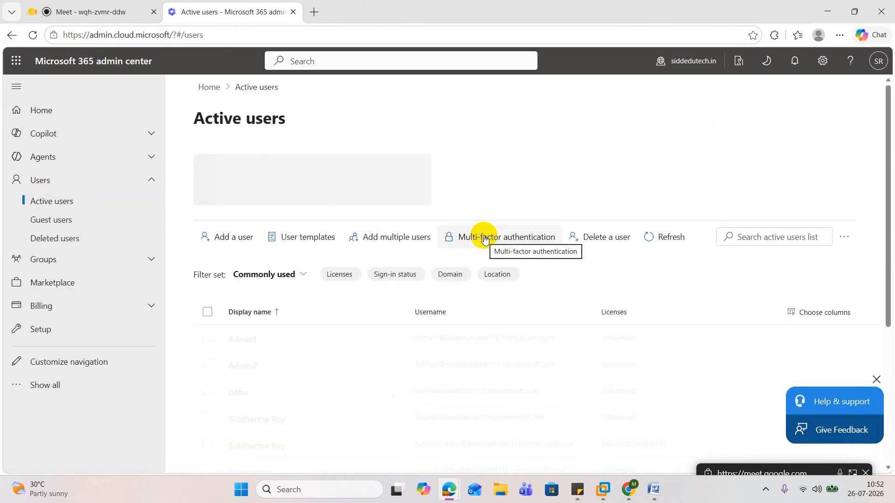
scroll(484, 240, "down", 2)
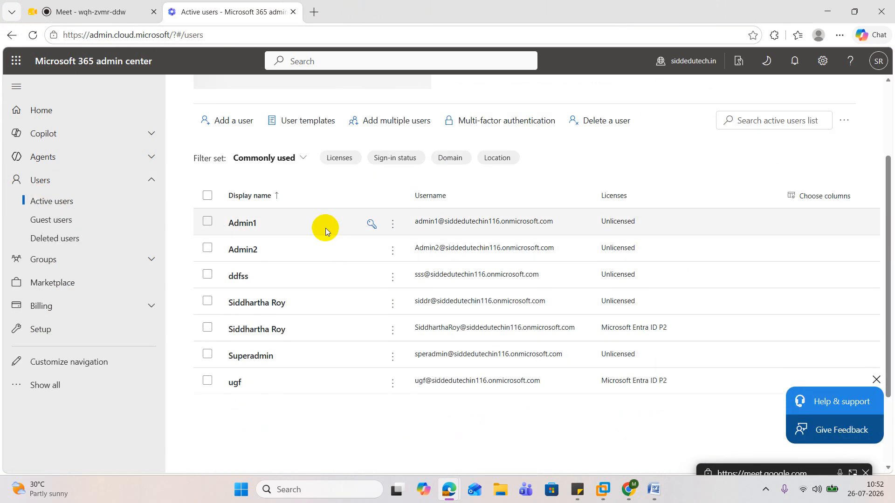
Review the account details of the Admin1 user in the active users list
left_click(241, 224)
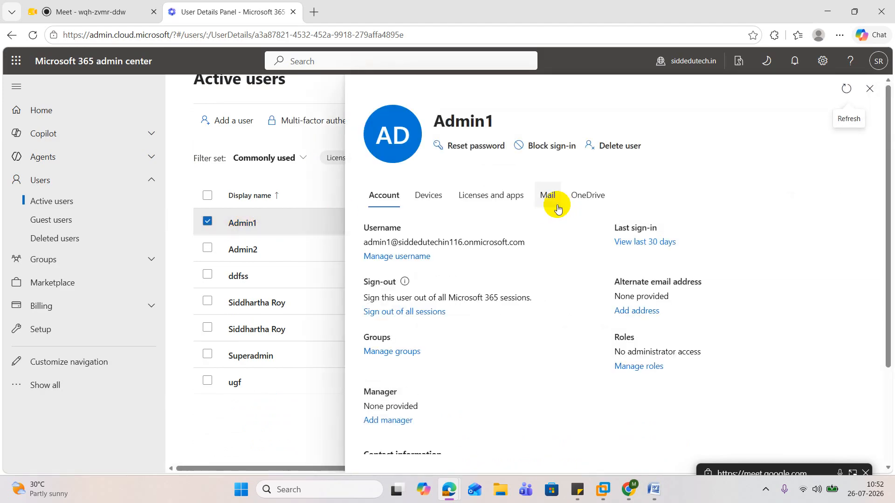
scroll(572, 210, "down", 3)
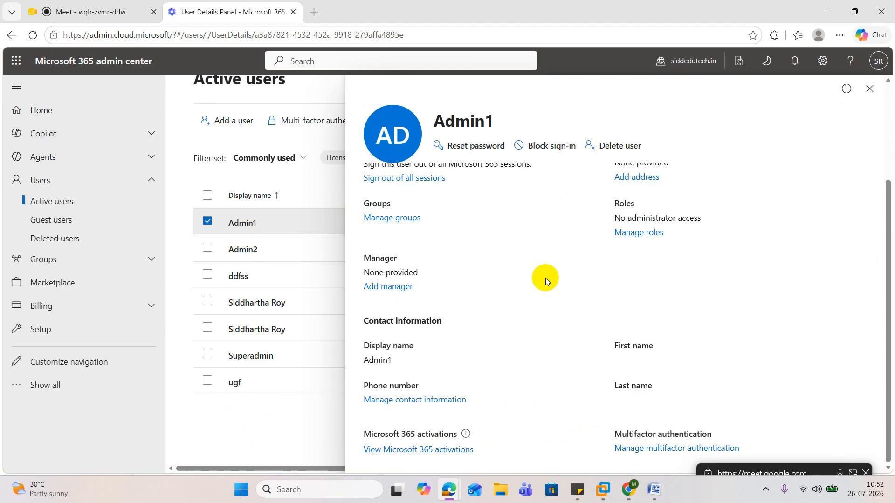
scroll(545, 278, "up", 3)
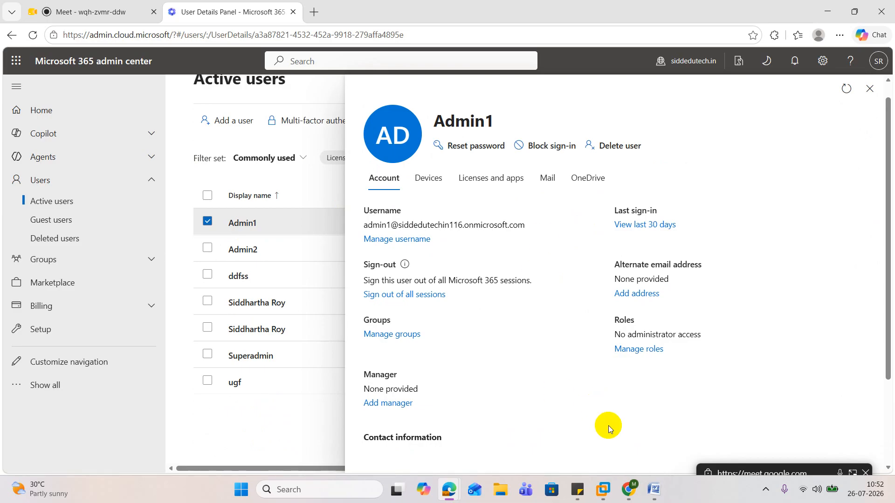
Minimize the browser, return to the DC2019 machine in VMware Workstation and close the Admin1 properties
right_click(603, 489)
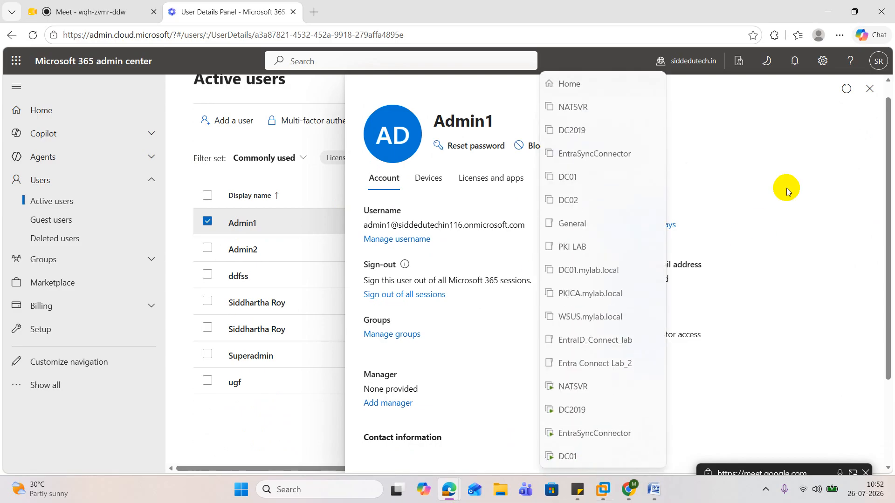
left_click(787, 188)
left_click(828, 11)
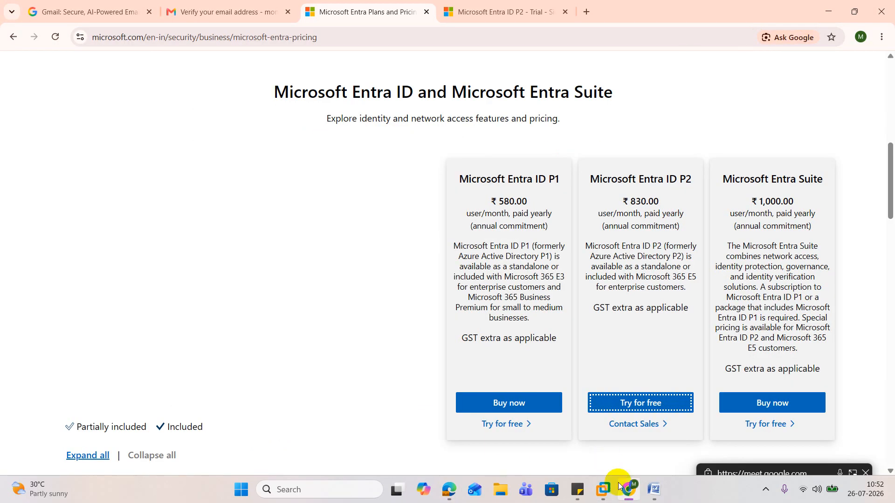
left_click(603, 488)
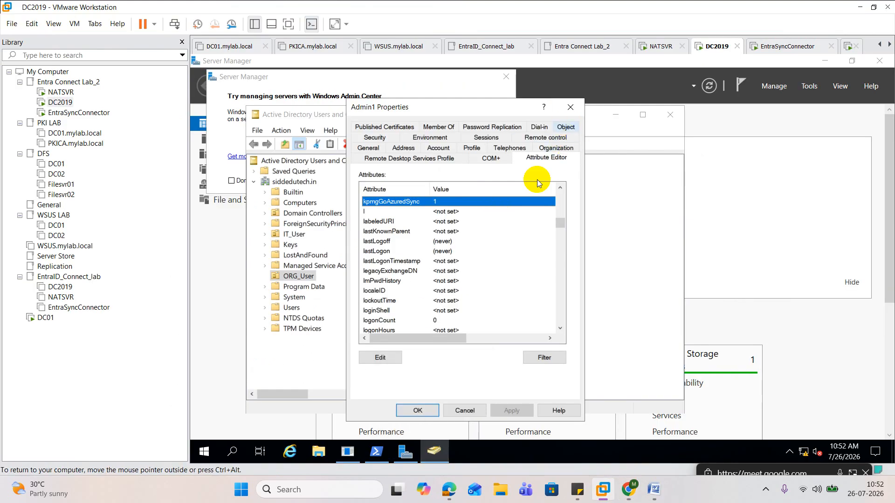
left_click(416, 410)
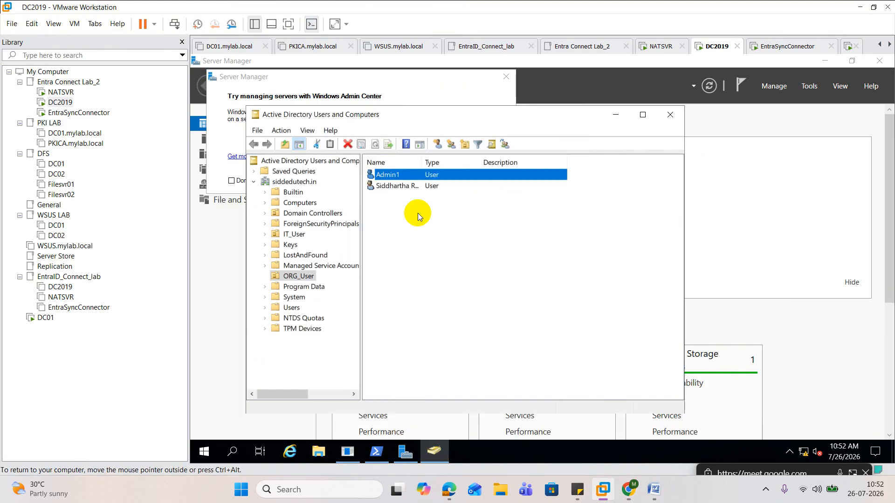
Start a new user in the ORG_User organizational unit with first name and logon name Admin14
left_click(299, 278)
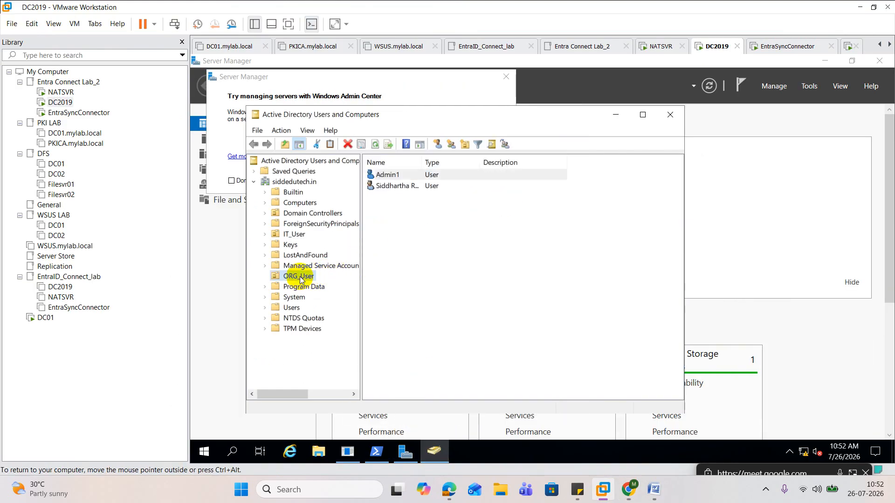
right_click(299, 277)
mouse_move(349, 138)
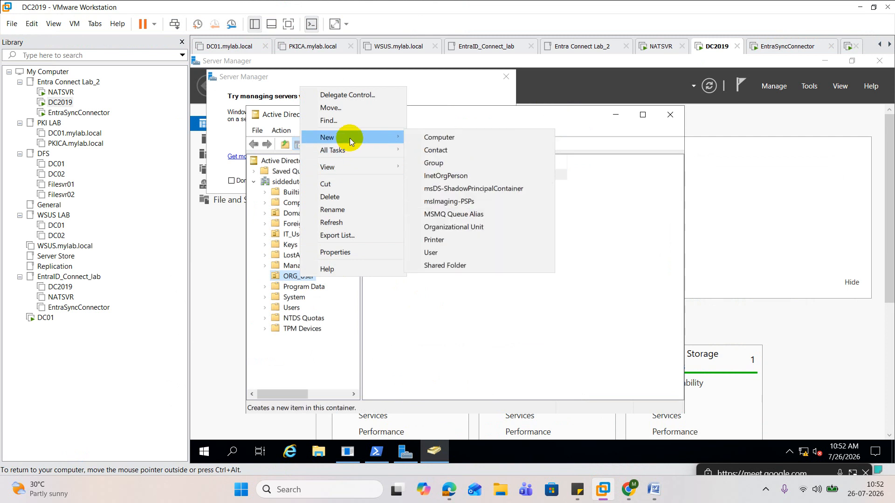
left_click(443, 248)
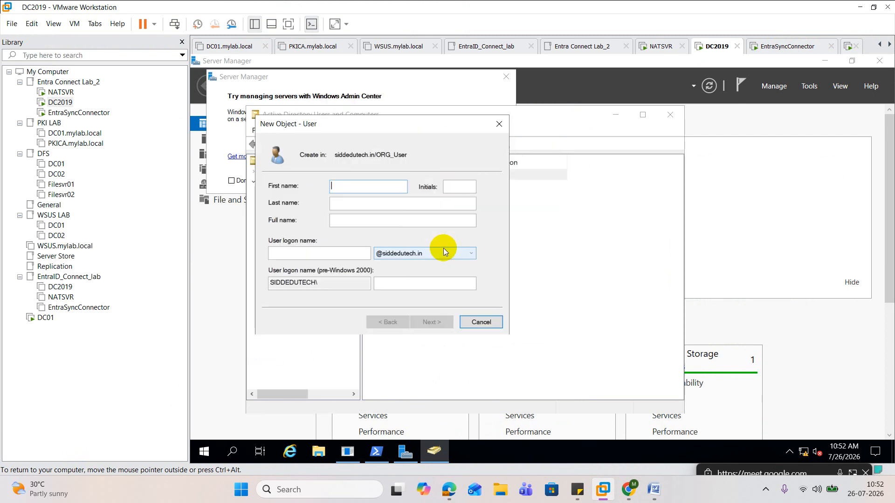
type("Admin14")
key("Tab")
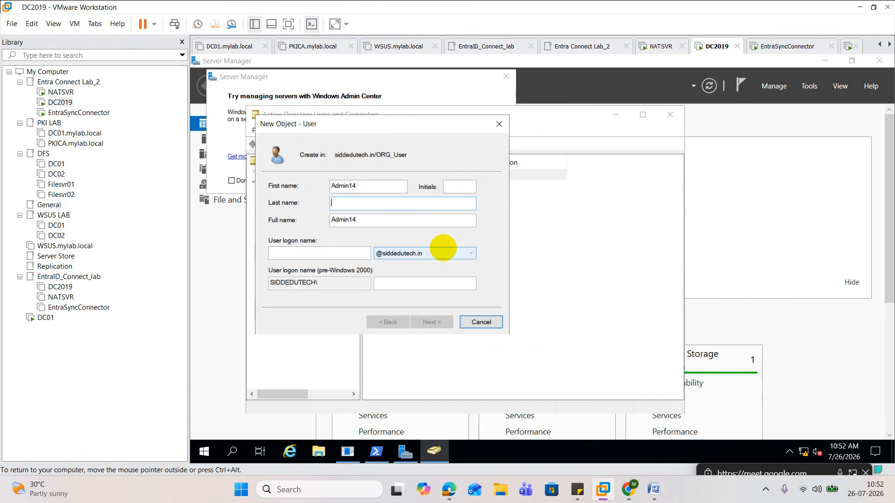
key("Tab")
key("Tab")
type("Admin14")
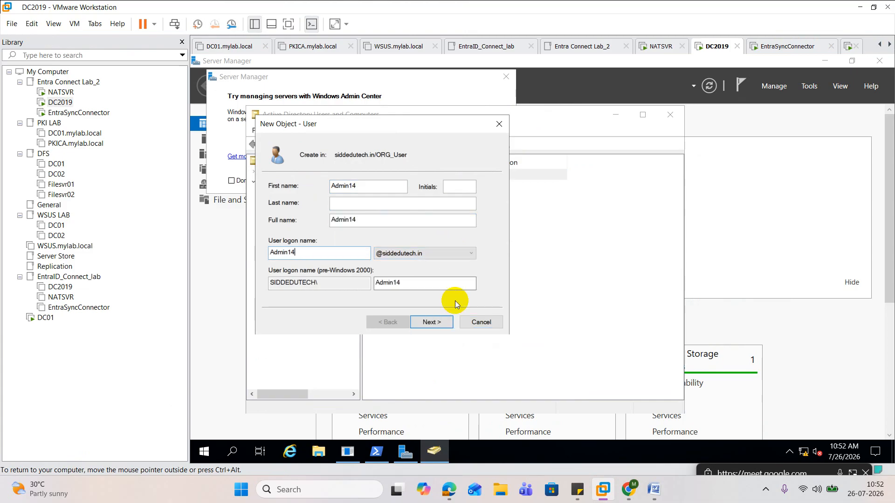
Enter and confirm the account password for Admin14, turn off the password change at next logon, and finish creating the user
left_click(429, 321)
left_click(309, 224)
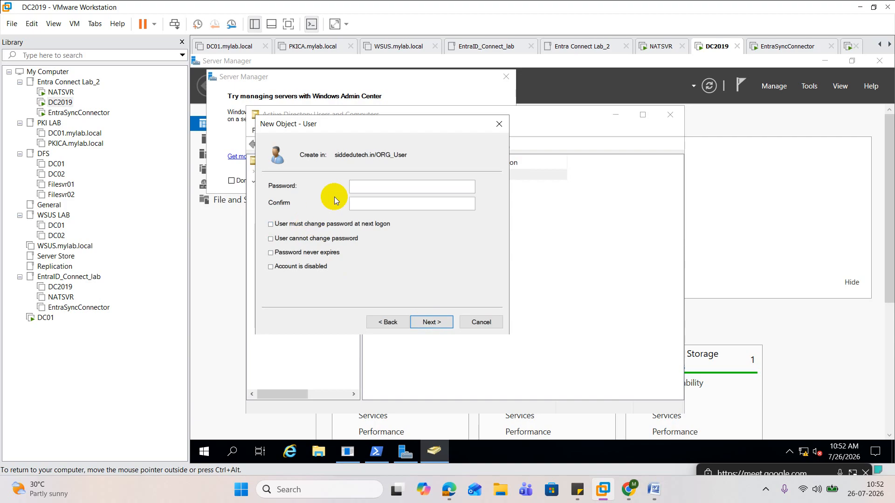
left_click(362, 184)
type("••••••••••••")
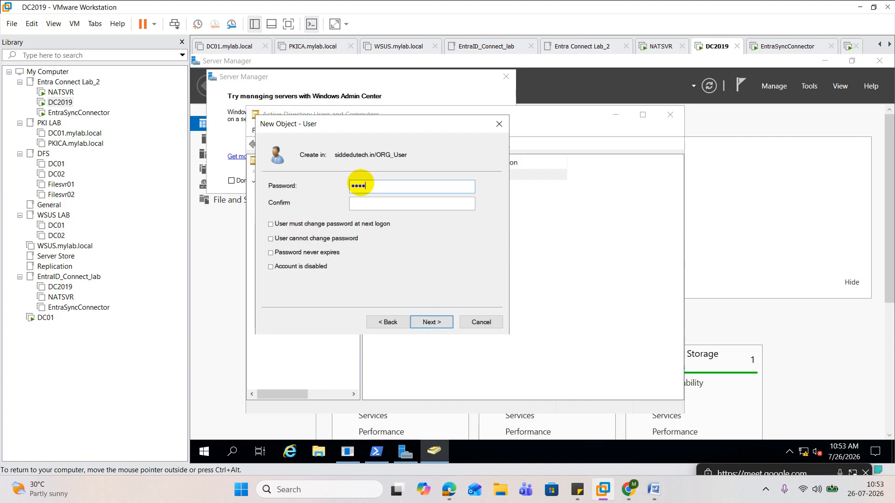
key("Tab")
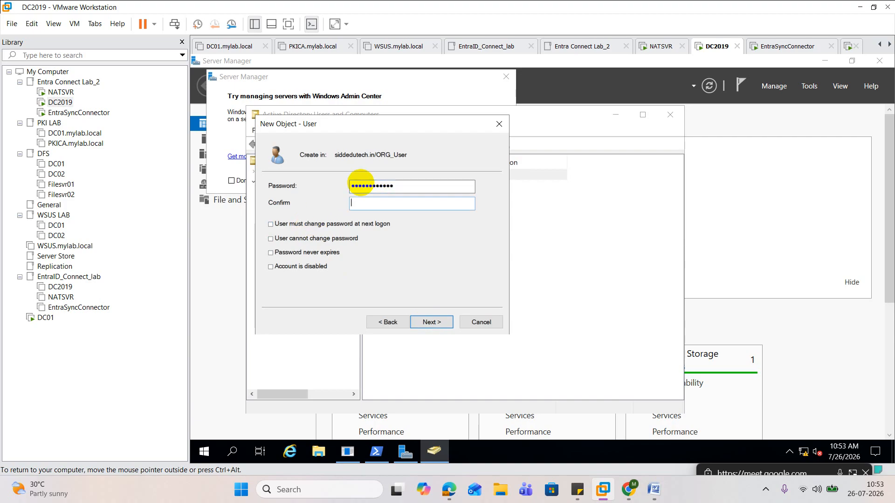
type("••••••••••••")
left_click(428, 321)
left_click(429, 321)
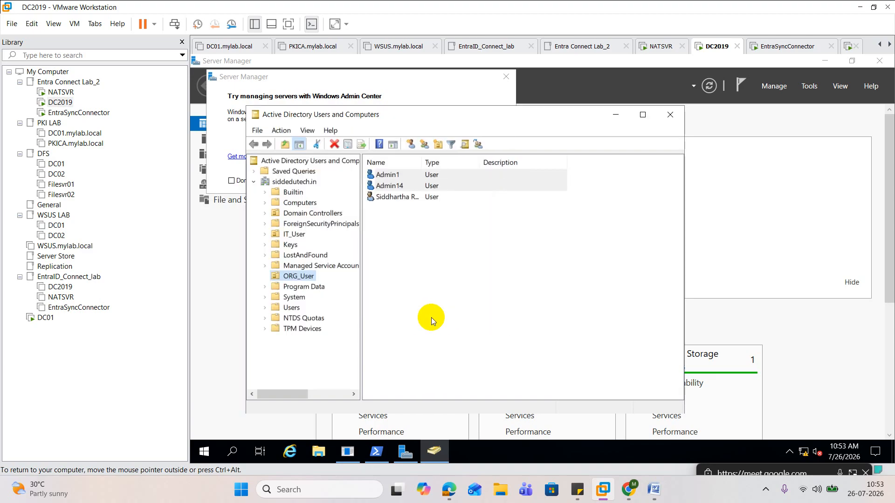
Switch to the Windows PowerShell window on the EntraSyncConnector machine
left_click(376, 448)
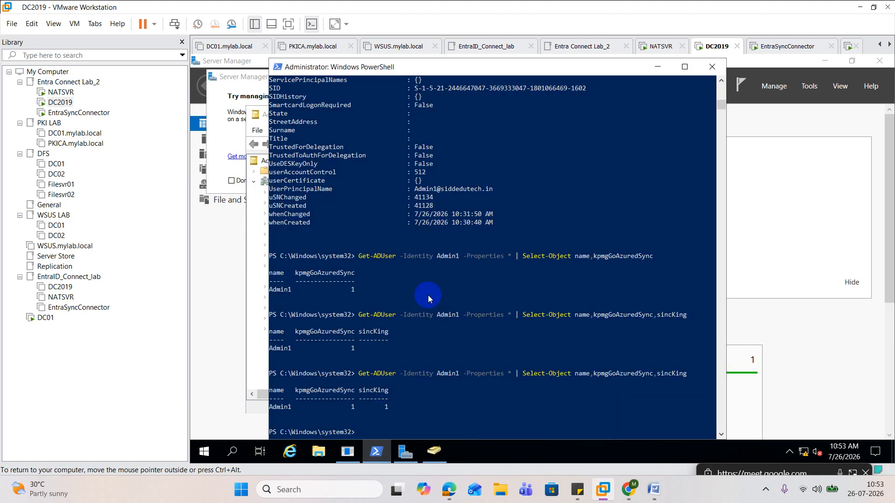
key("Up")
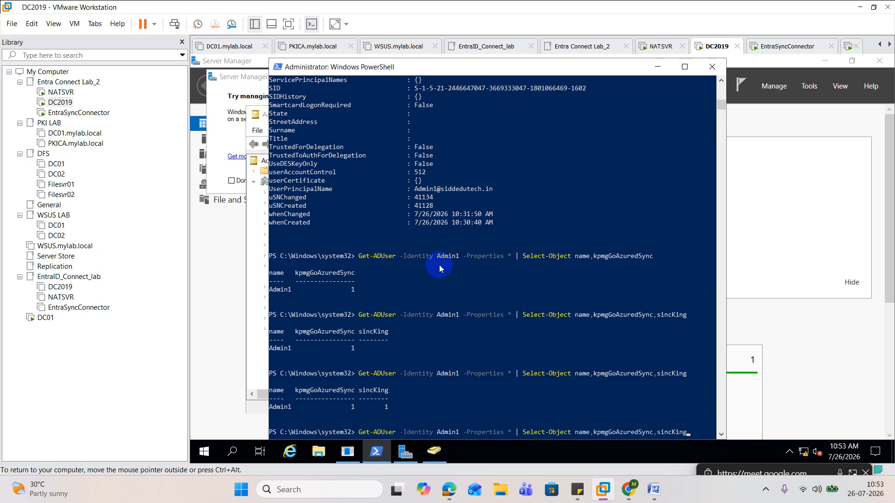
left_click(78, 112)
left_click(379, 221)
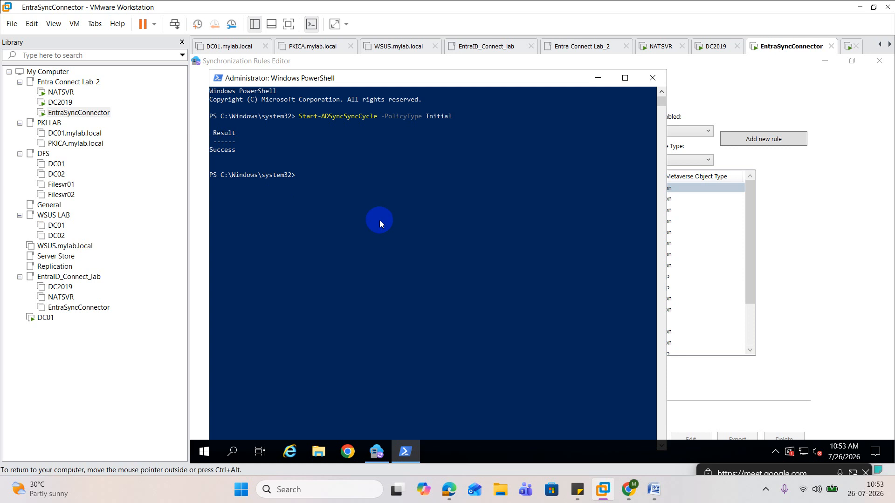
Run Start-ADSyncSyncCycle -PolicyType Initial again to start another full synchronization cycle
key("Up")
key("BackSpace")
key("BackSpace")
key("BackSpace")
key("BackSpace")
key("BackSpace")
key("BackSpace")
key("BackSpace")
type("delta")
key("Up")
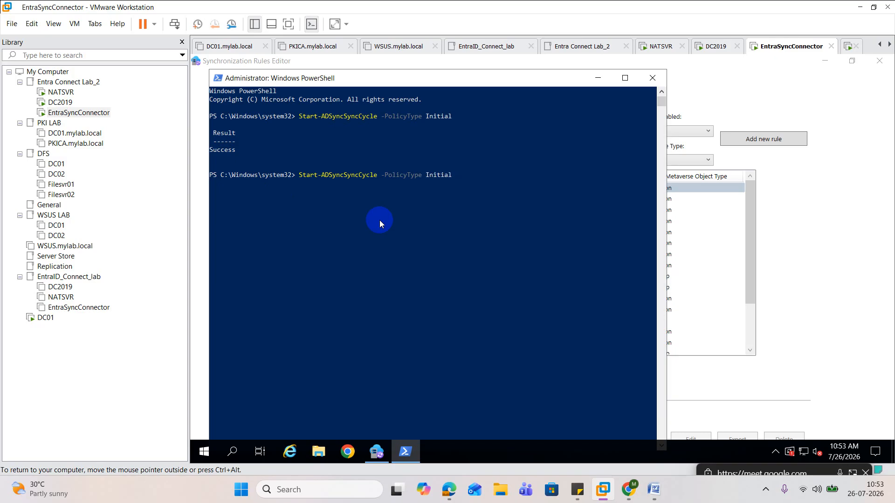
key("Return")
key("Up")
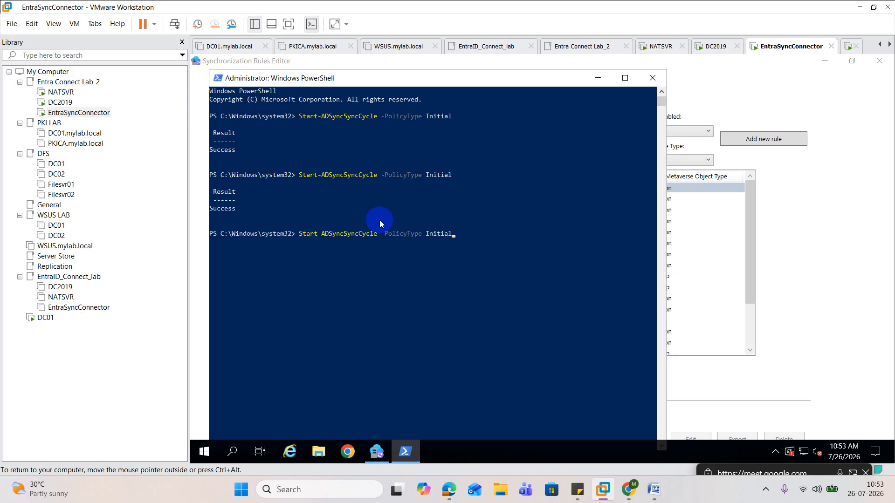
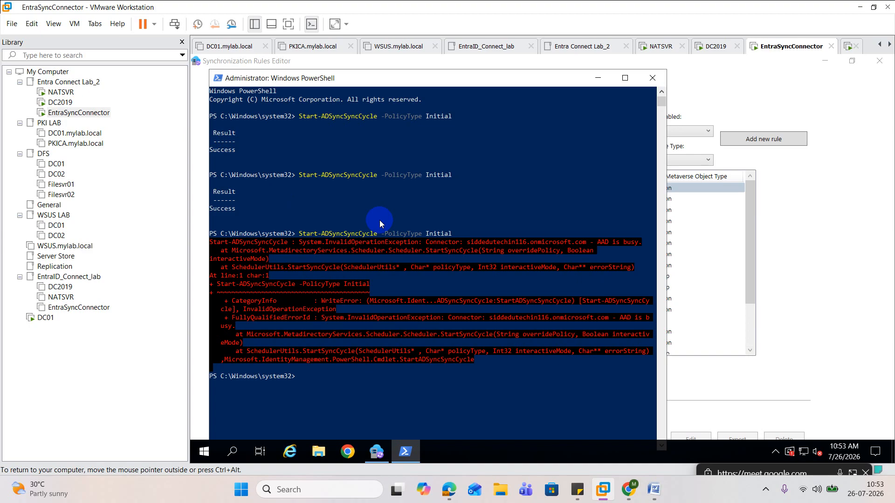
Retry Start-ADSyncSyncCycle -PolicyType Initial in PowerShell on the EntraSyncConnector machine
key("Up")
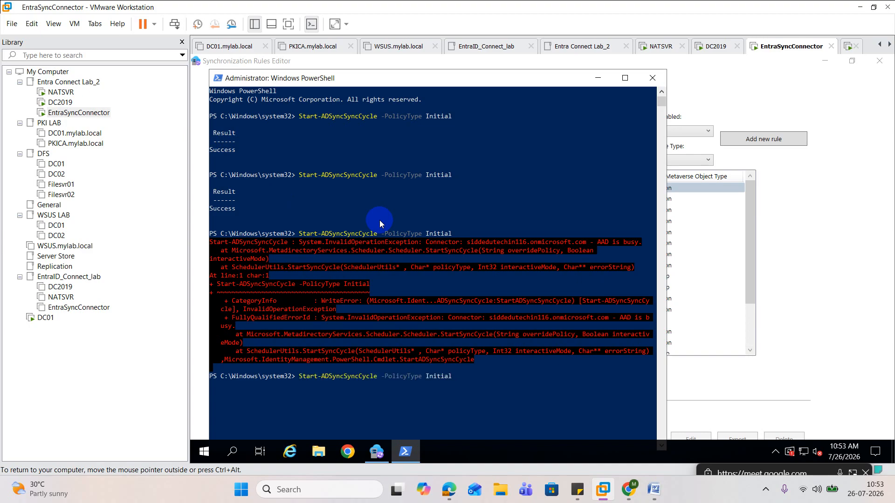
key("Return")
scroll(380, 224, "down", 2)
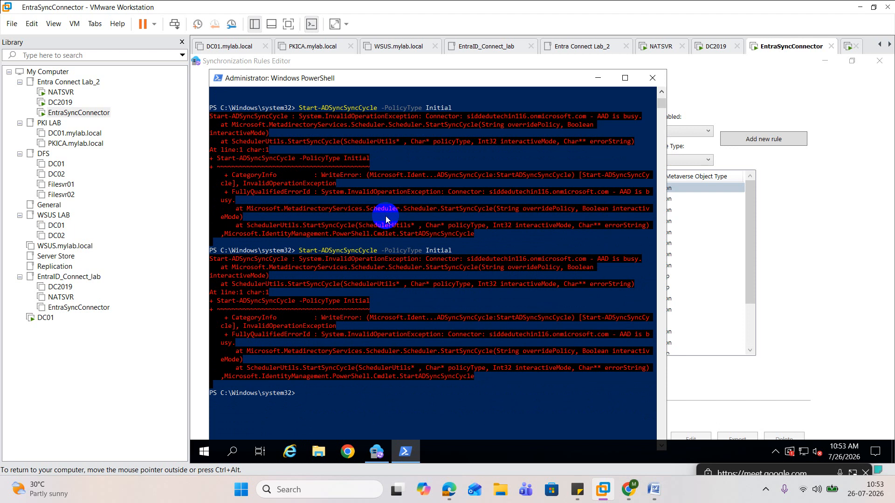
scroll(385, 216, "up", 2)
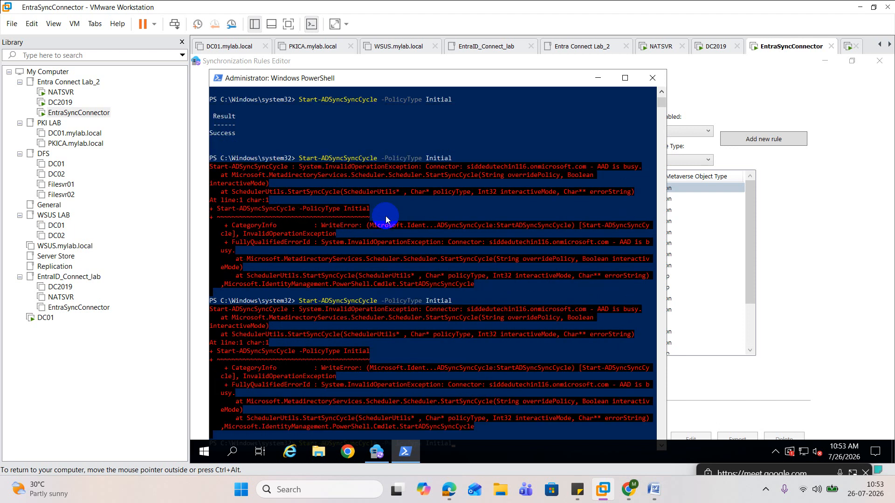
scroll(385, 216, "down", 1)
scroll(385, 216, "down", 2)
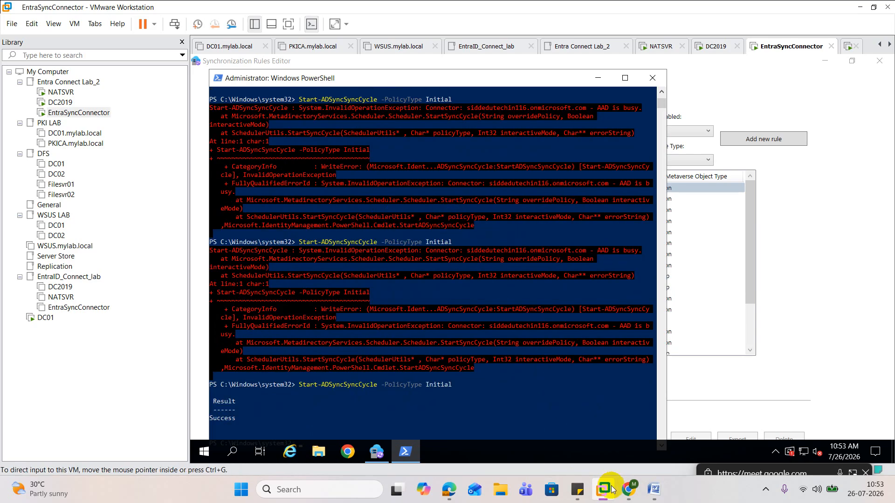
Switch to the Microsoft 365 admin center in Edge, close the user details and check the active users list for Admin14
mouse_move(629, 489)
left_click(609, 453)
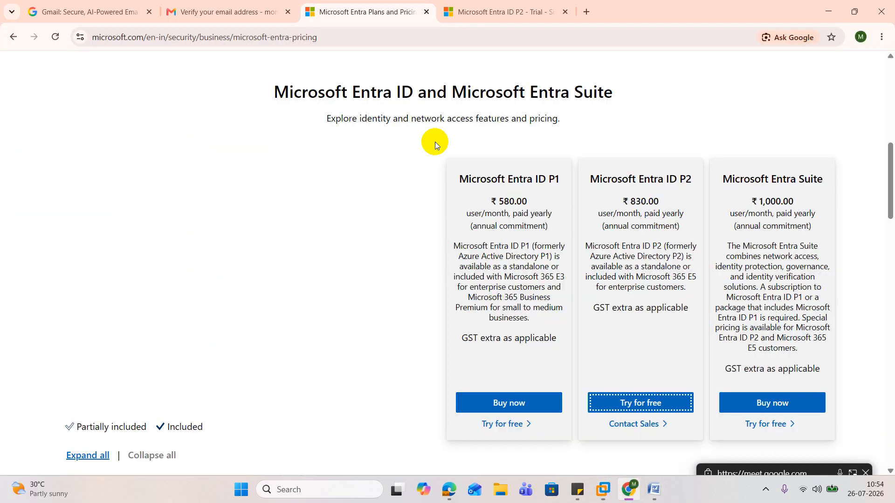
mouse_move(445, 489)
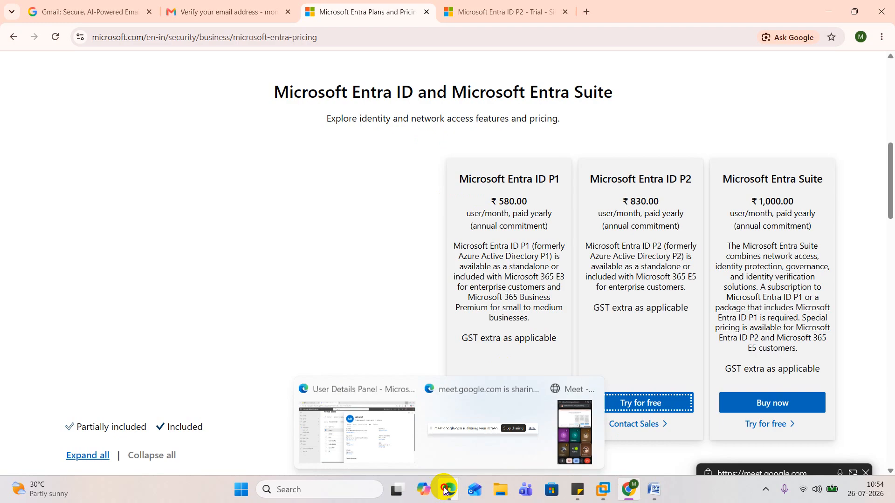
left_click(355, 432)
left_click(869, 88)
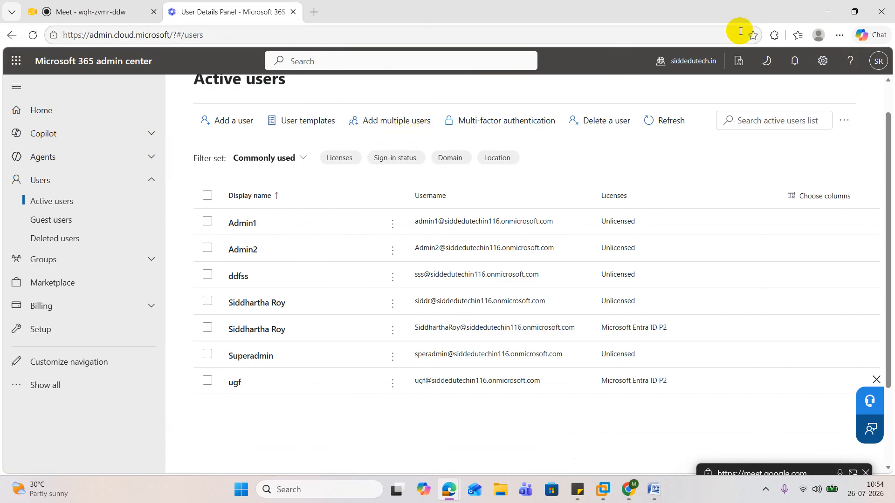
left_click(829, 11)
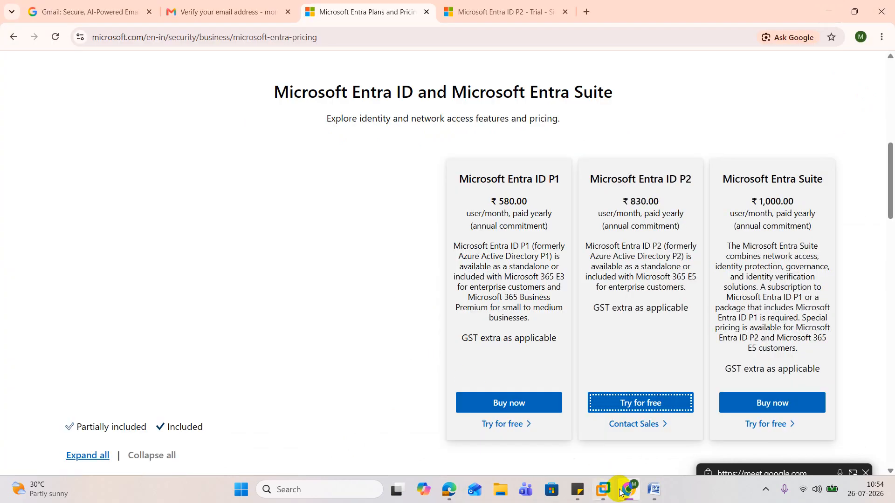
Switch to the DC2019 machine in VMware Workstation and open the attribute editor of user Admin14 in ORG_User
left_click(603, 490)
left_click(822, 308)
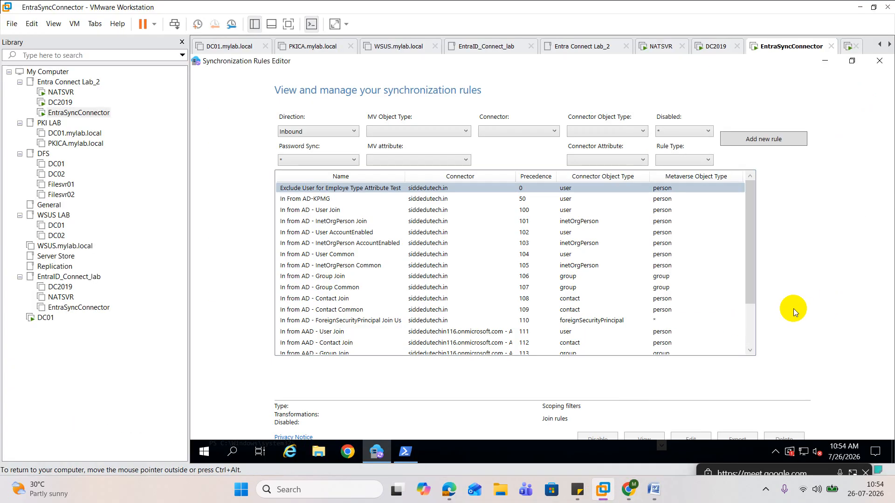
left_click(66, 103)
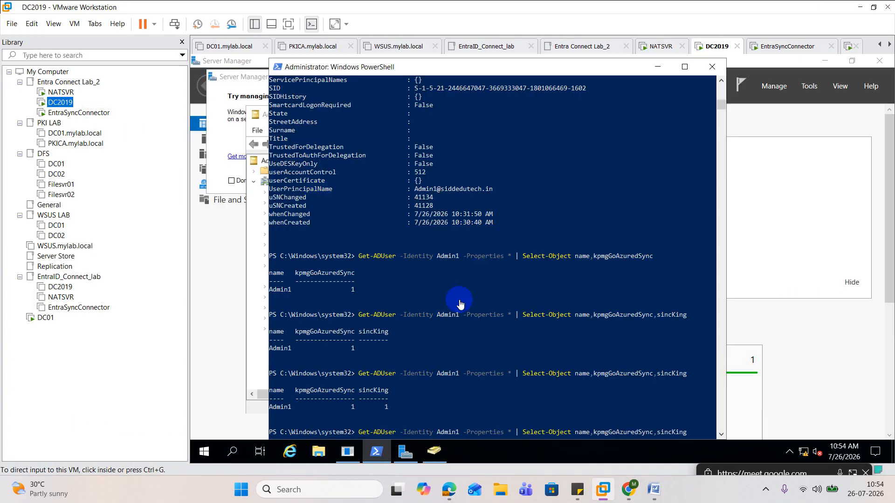
left_click(435, 451)
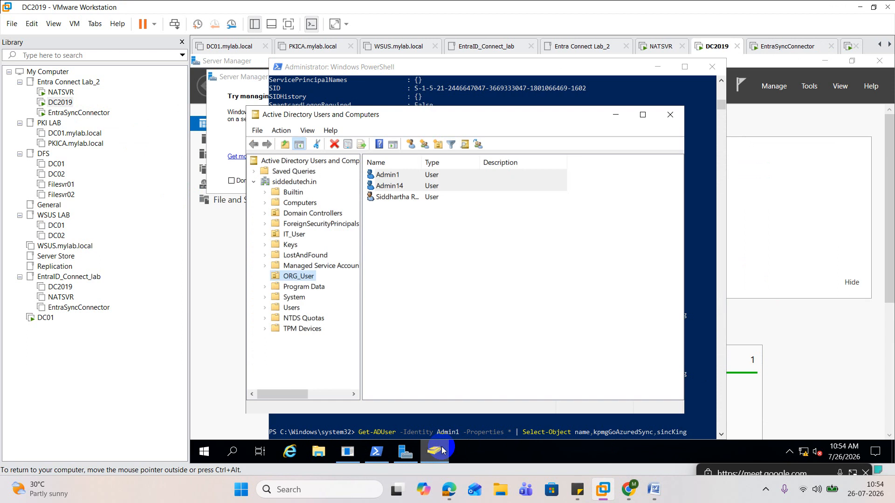
left_click(402, 187)
double_click(401, 186)
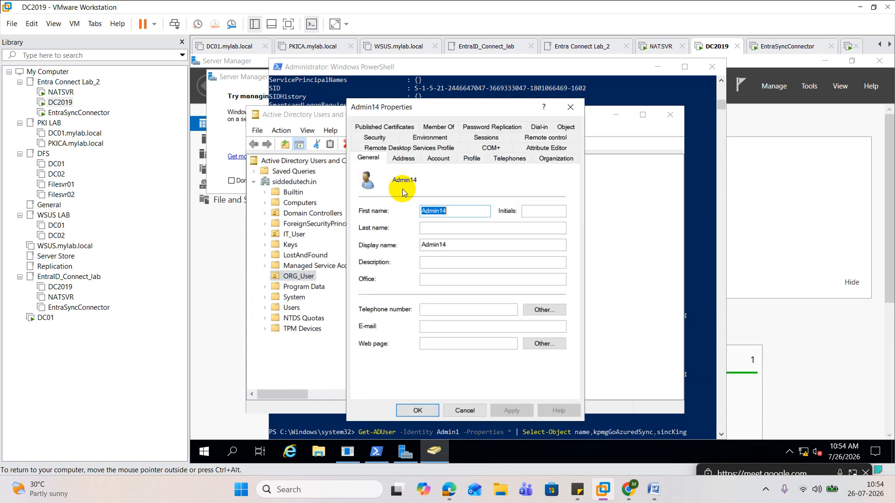
left_click(562, 150)
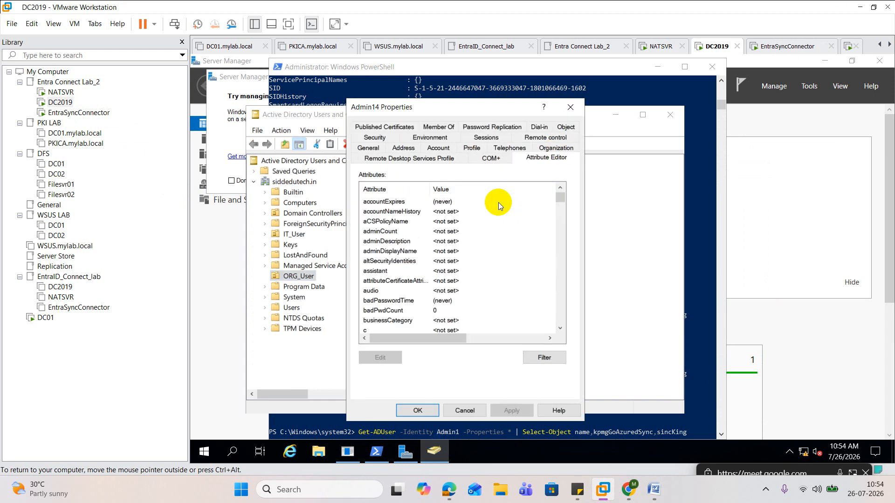
Set Admin14's kpmgGoAzuredSync attribute to 1, apply the change and close the user's properties
left_click(392, 212)
key("k")
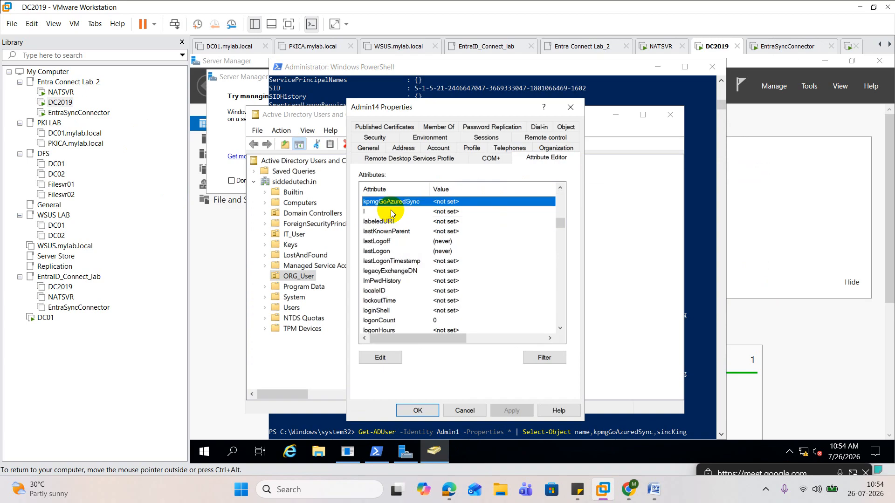
double_click(417, 203)
type("1")
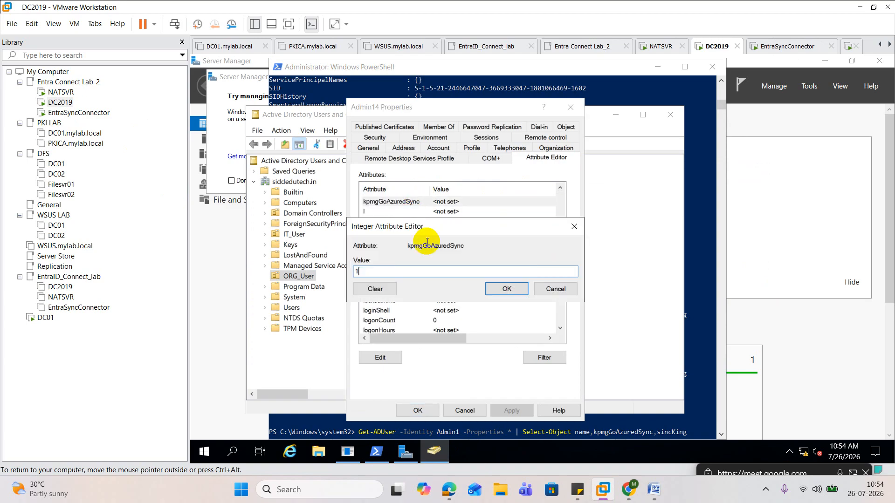
left_click(507, 289)
left_click(512, 410)
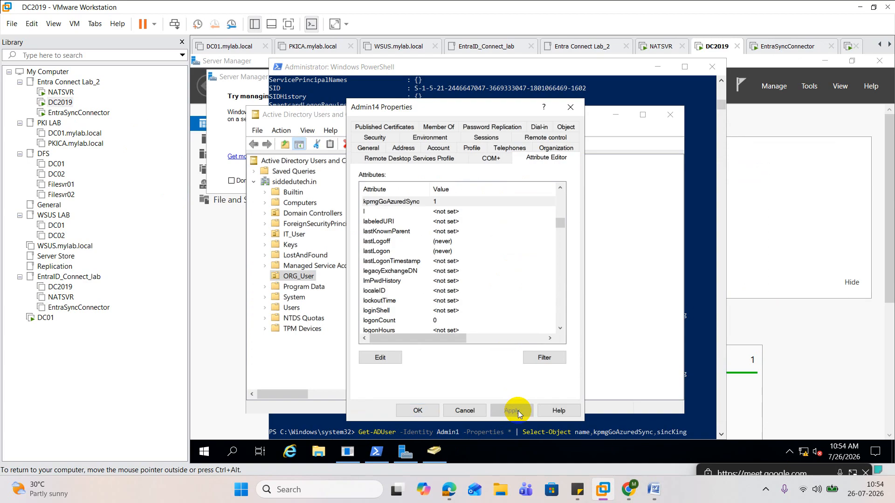
left_click(418, 410)
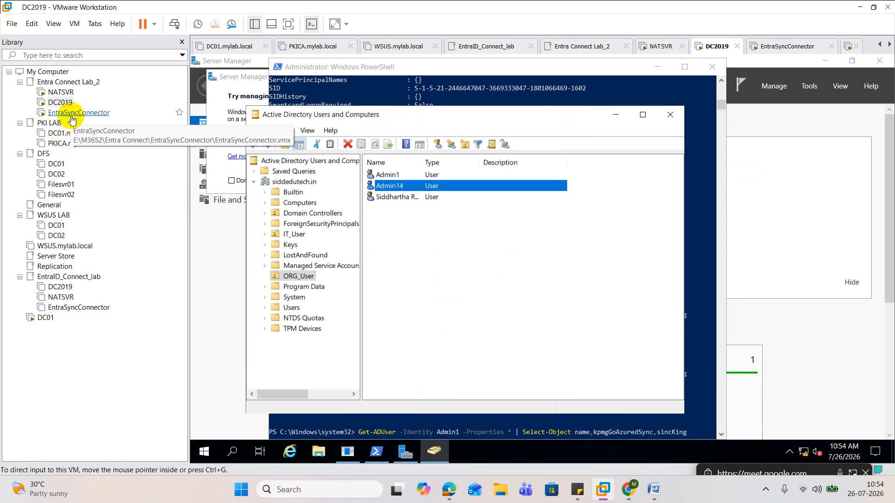
Switch to PowerShell on the EntraSyncConnector machine and run Start-ADSyncSyncCycle -PolicyType Initial for the updated Admin14 attribute
left_click(75, 112)
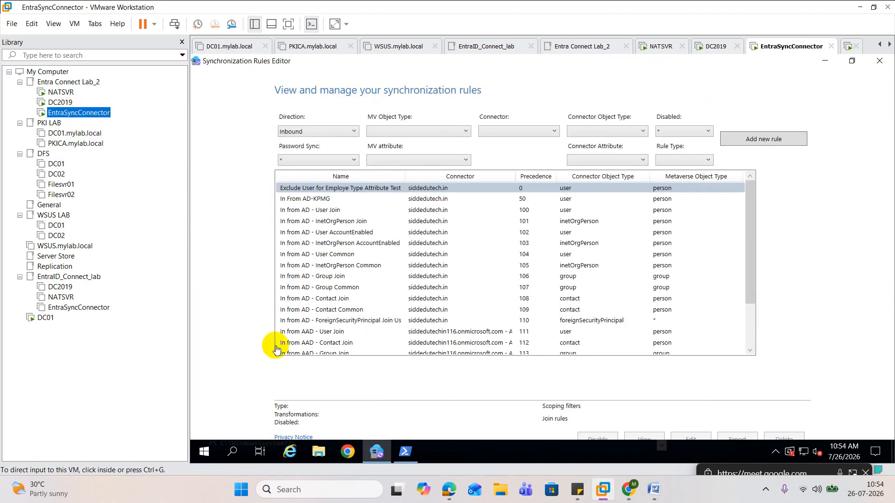
left_click(407, 453)
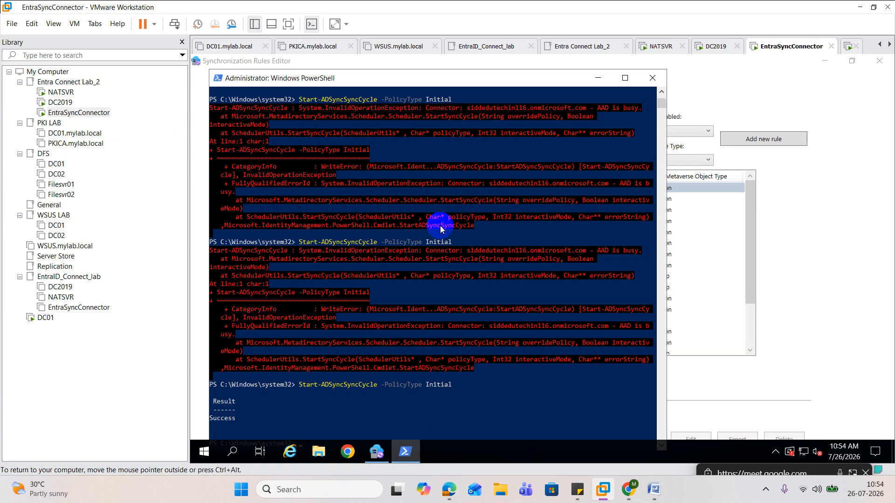
scroll(440, 228, "down", 3)
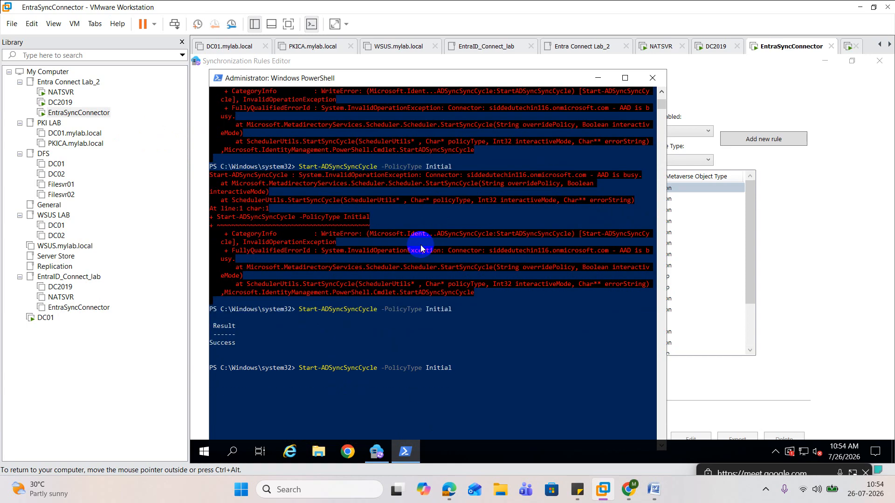
key("Return")
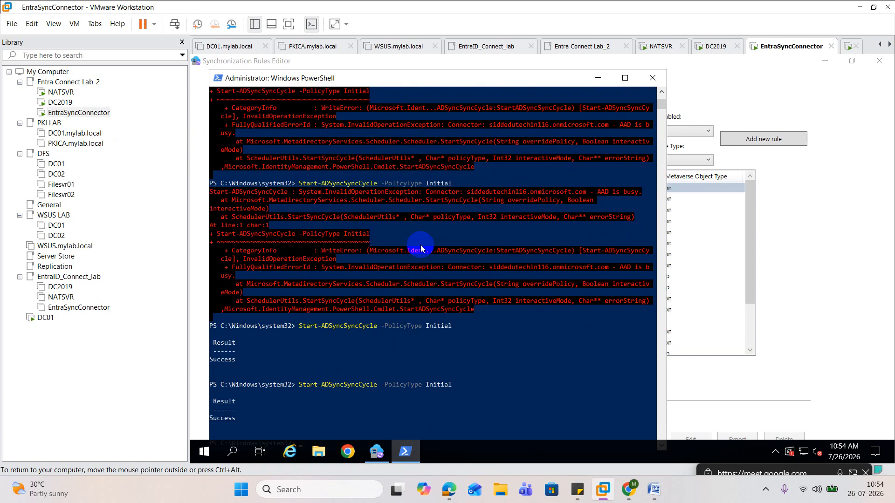
Repeat Start-ADSyncSyncCycle -PolicyType Initial to run one more full synchronization cycle
scroll(421, 245, "down", 5)
key("Up")
key("Return")
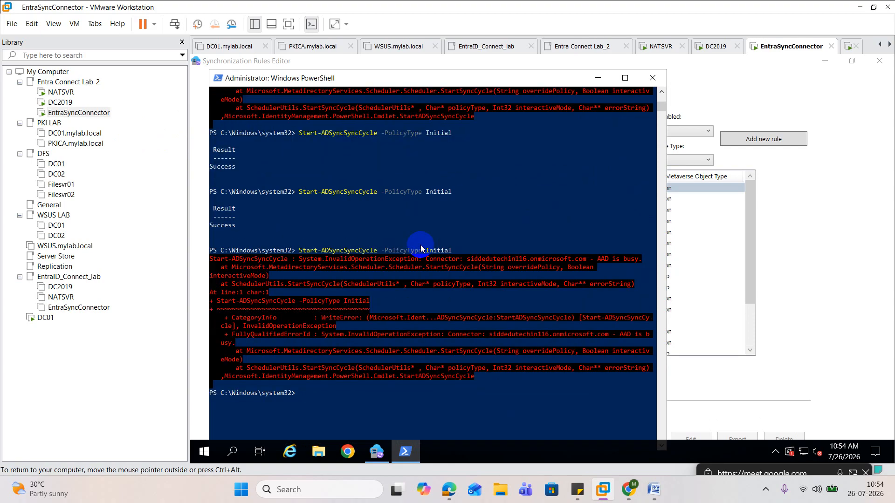
scroll(420, 245, "down", 3)
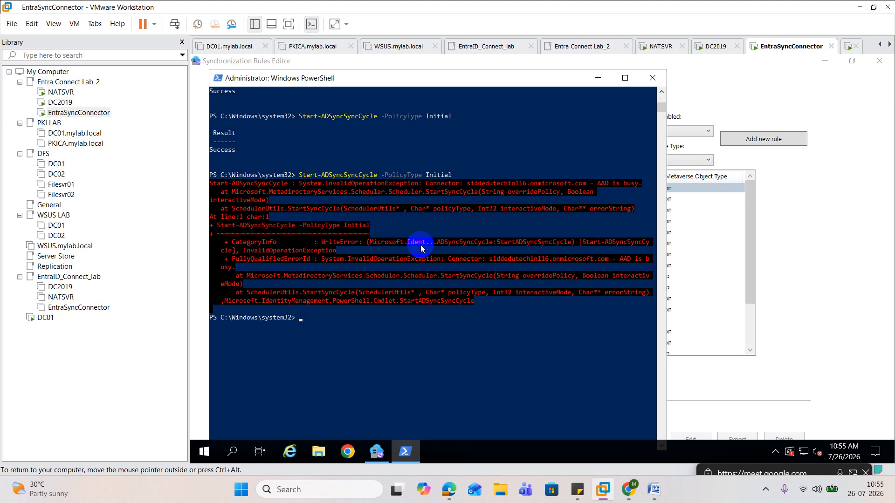
scroll(420, 248, "up", 5)
scroll(421, 248, "down", 6)
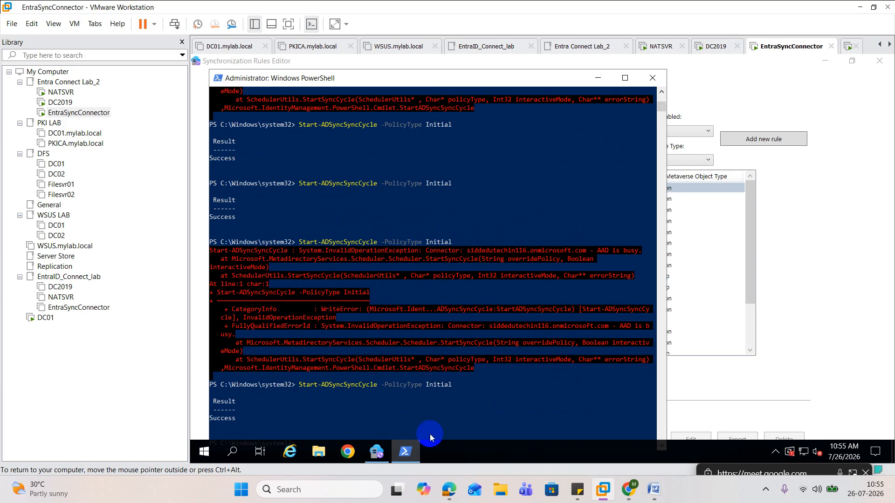
Switch to the Microsoft 365 admin center and repeatedly refresh the active users list to look for Admin14
mouse_move(448, 490)
left_click(412, 458)
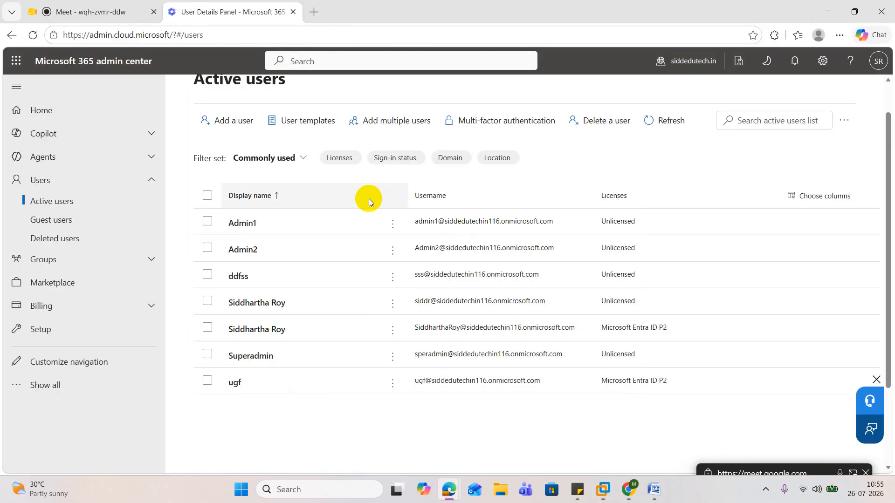
left_click(668, 122)
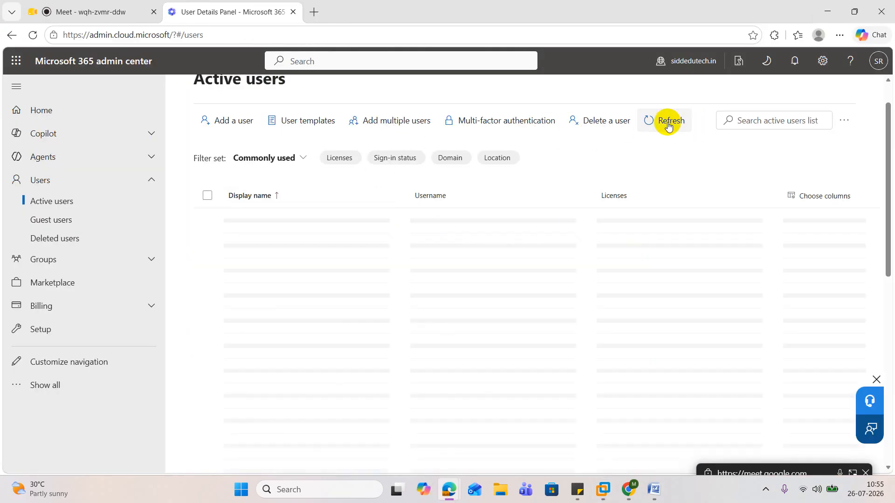
left_click(668, 122)
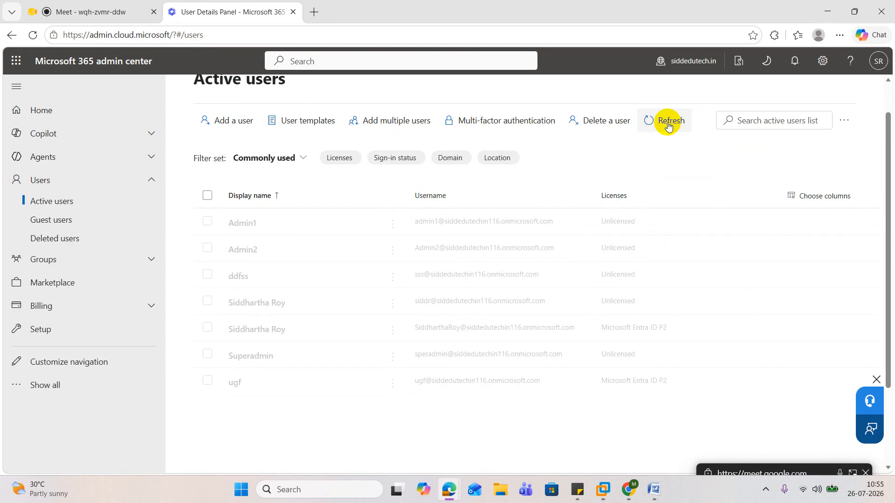
left_click(668, 122)
left_click(668, 123)
left_click(668, 122)
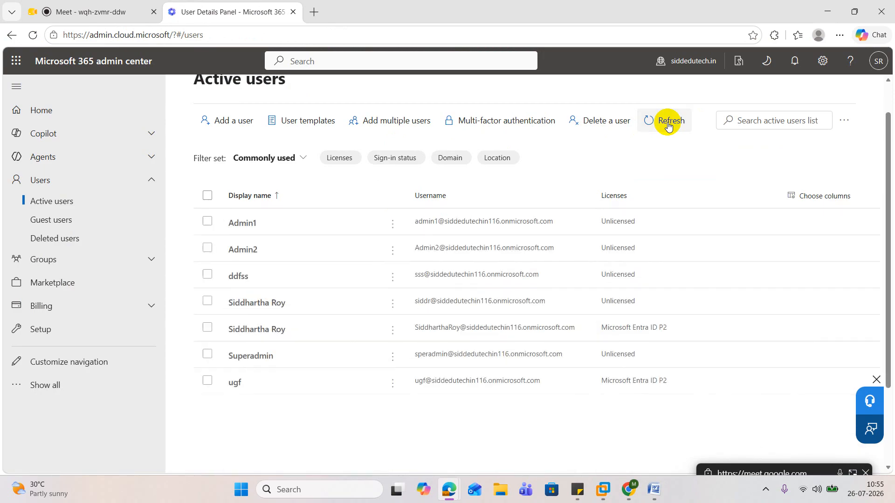
left_click(668, 122)
left_click(668, 122)
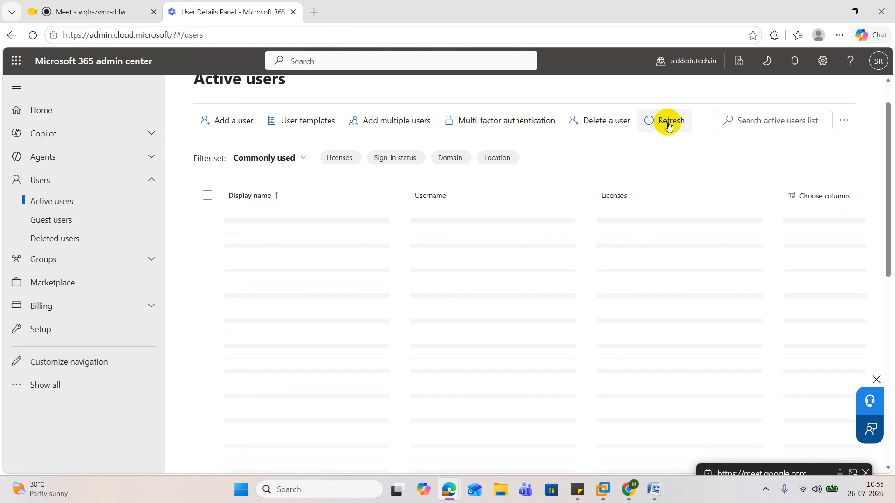
left_click(668, 122)
left_click(667, 122)
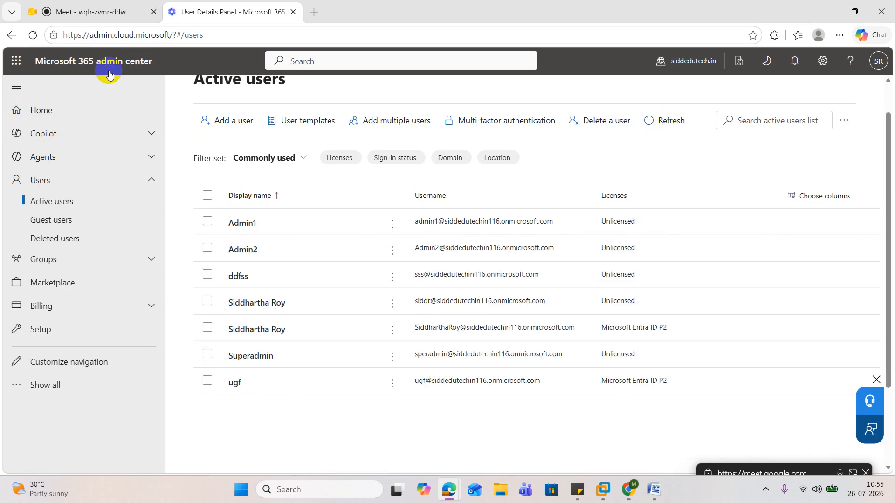
Reload the admin center page, refresh its active users list again, and return to the EntraSyncConnector machine in VMware Workstation
left_click(33, 37)
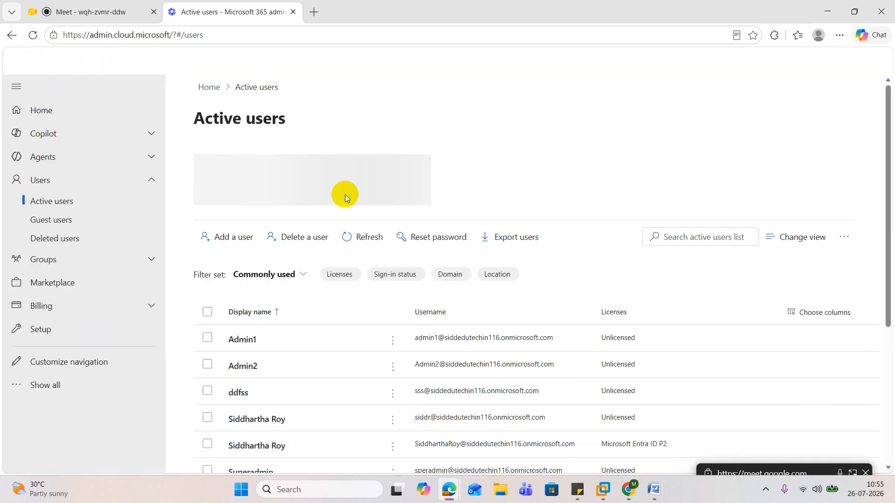
scroll(347, 224, "down", 2)
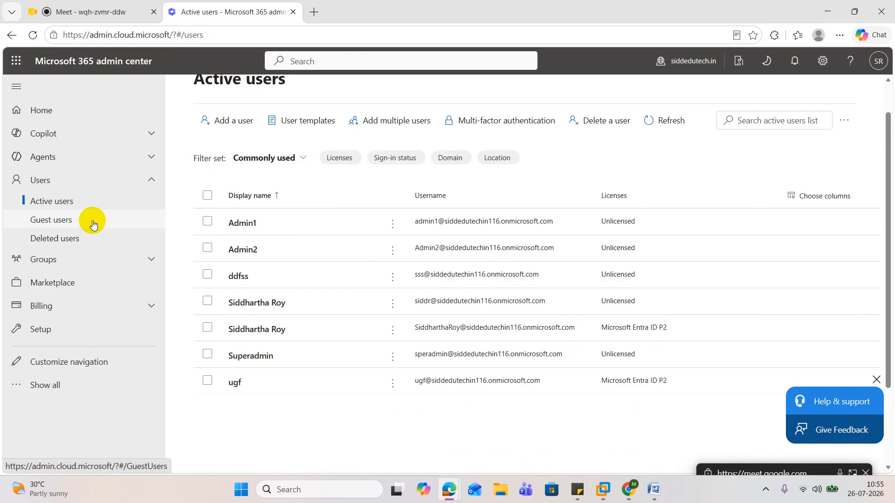
left_click(663, 123)
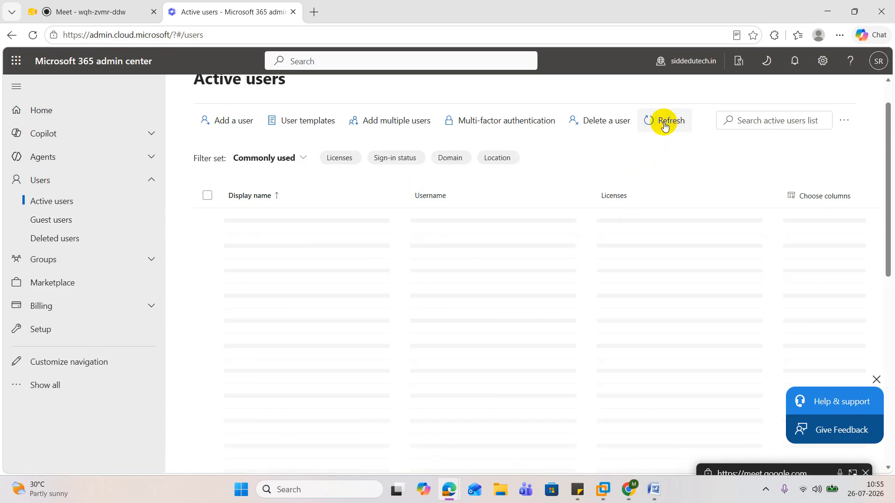
left_click(664, 125)
left_click(662, 125)
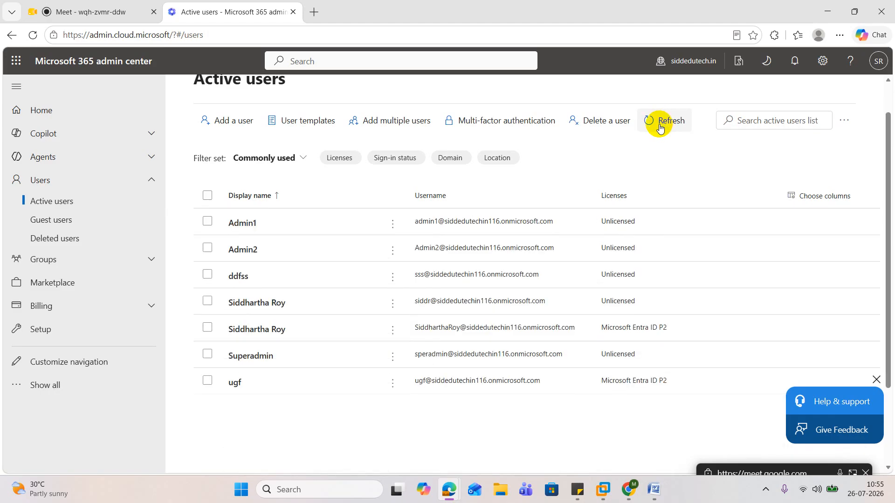
left_click(817, 14)
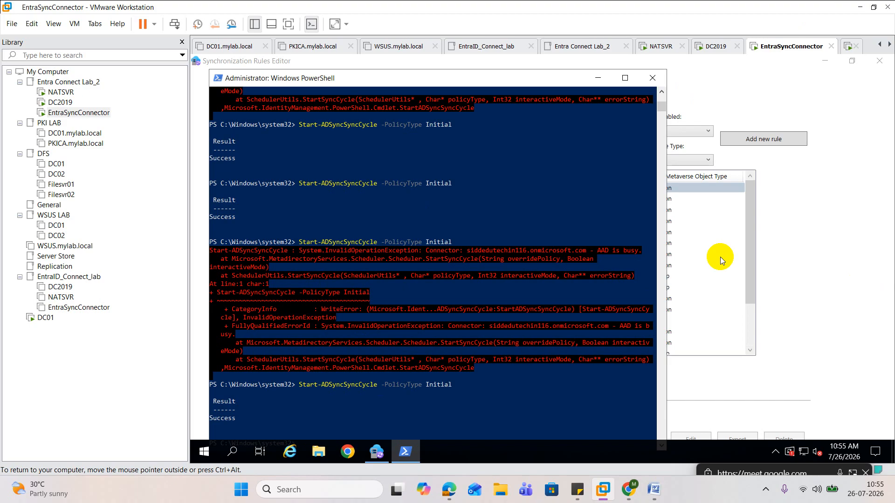
Switch to the DC2019 machine, check the IT_User unit, and open the attribute list of Admin14 in the ORG_User unit
left_click(60, 103)
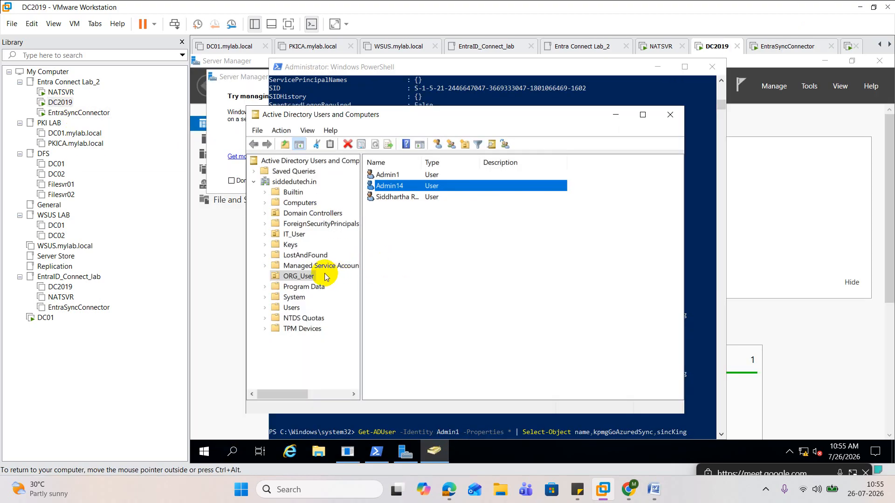
left_click(291, 234)
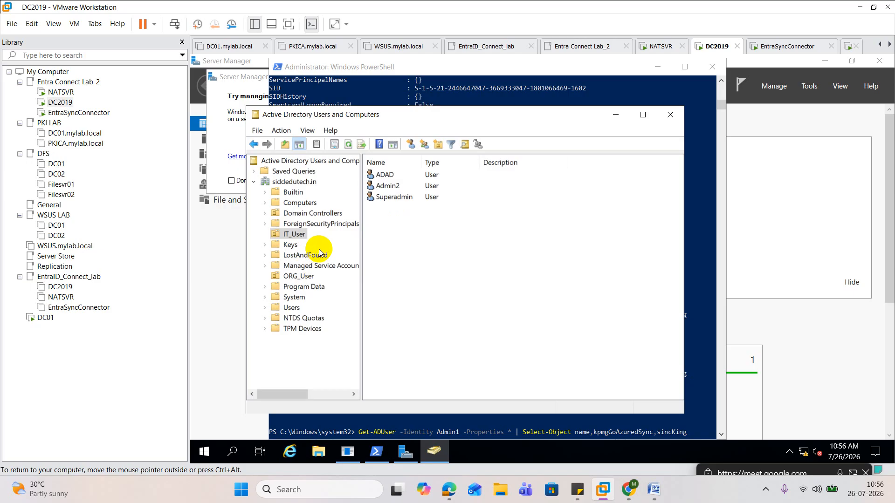
left_click(304, 276)
double_click(390, 198)
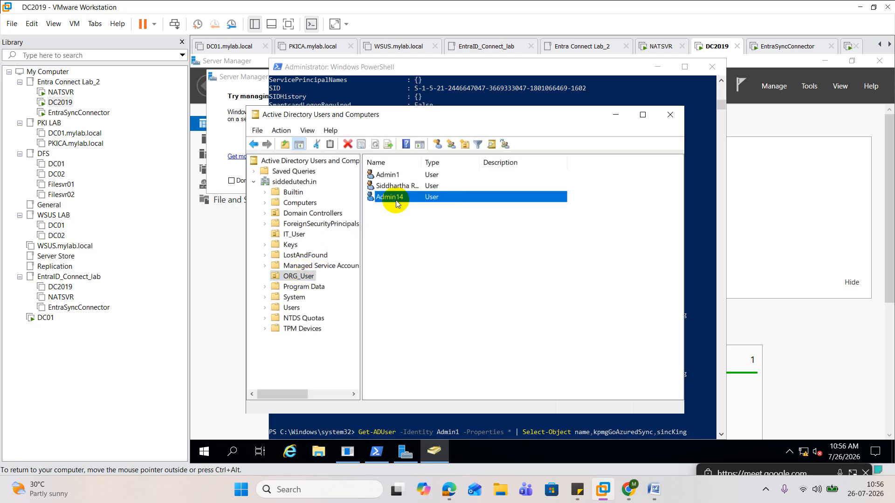
left_click(543, 147)
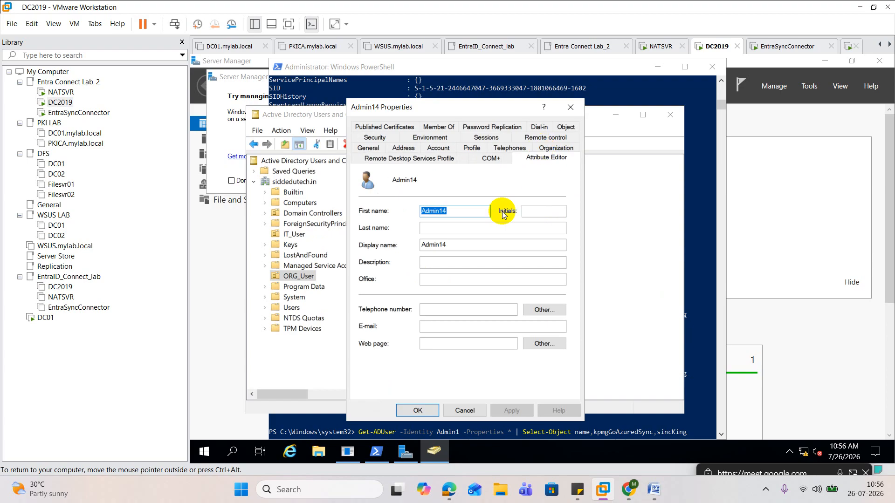
Fill in Admin14's employeeID attribute with an employee ID number and save the user's properties
left_click(383, 214)
key("e")
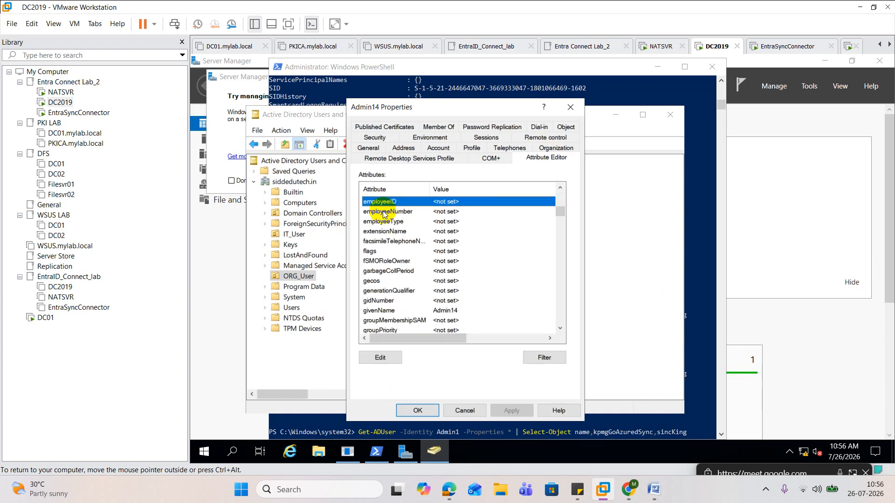
double_click(399, 201)
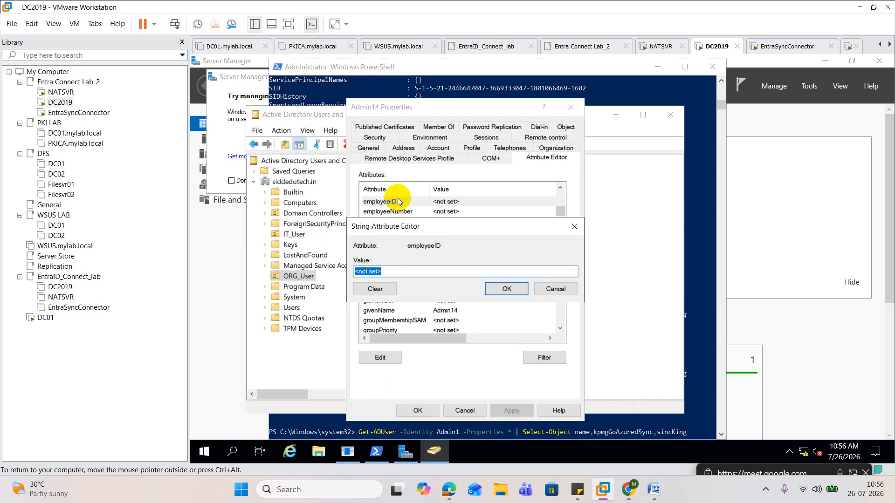
type("2345")
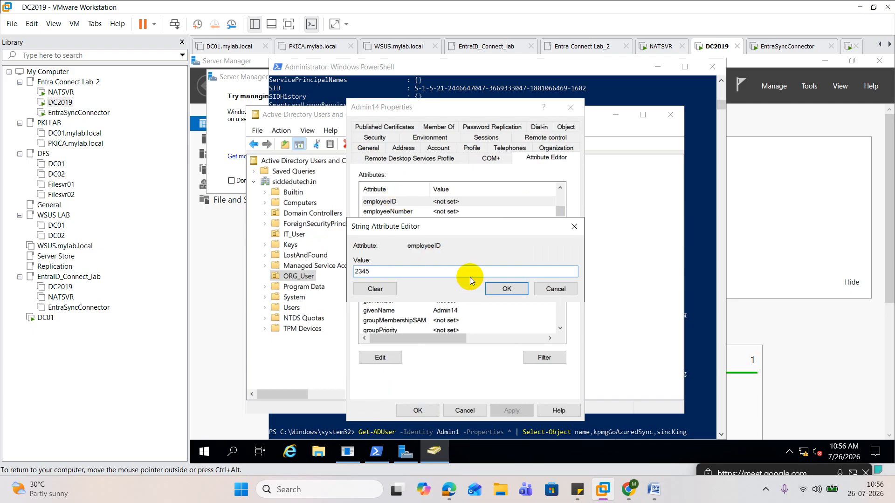
type("6")
left_click(507, 290)
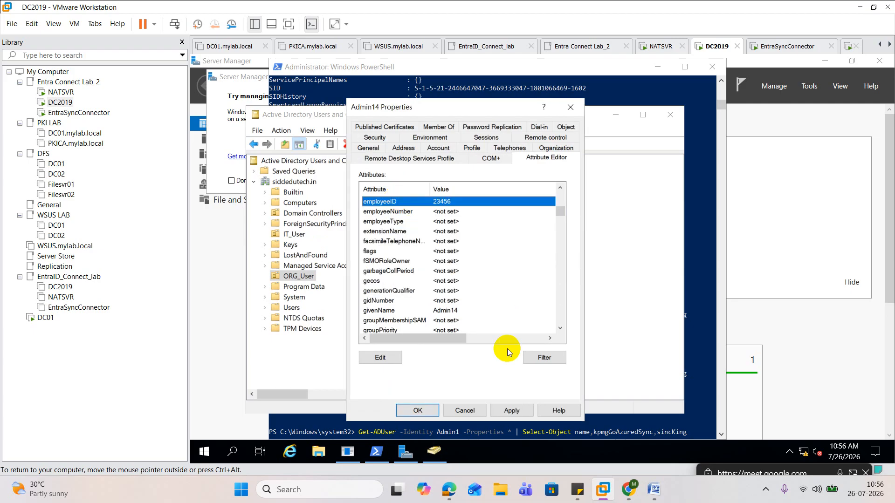
left_click(417, 411)
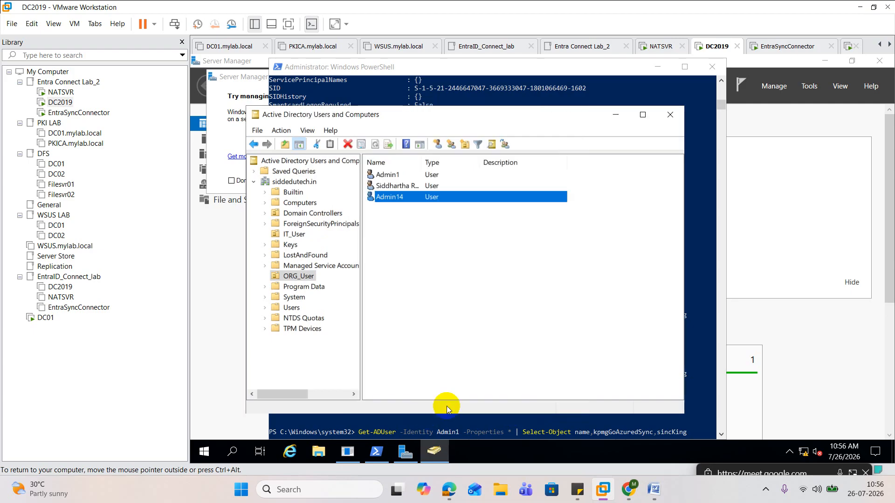
left_click(494, 425)
key("Return")
key("Up")
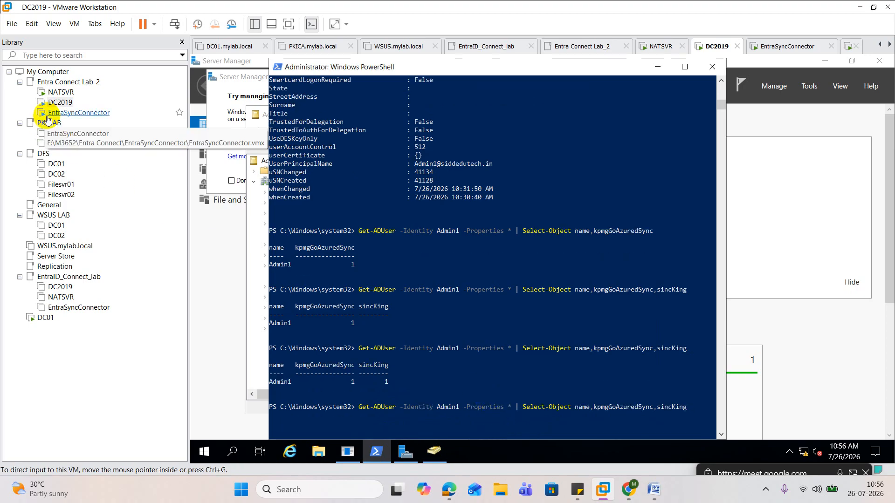
Switch to the EntraSyncConnector machine and run Start-ADSyncSyncCycle -PolicyType Initial several times in PowerShell
left_click(65, 113)
left_click(357, 209)
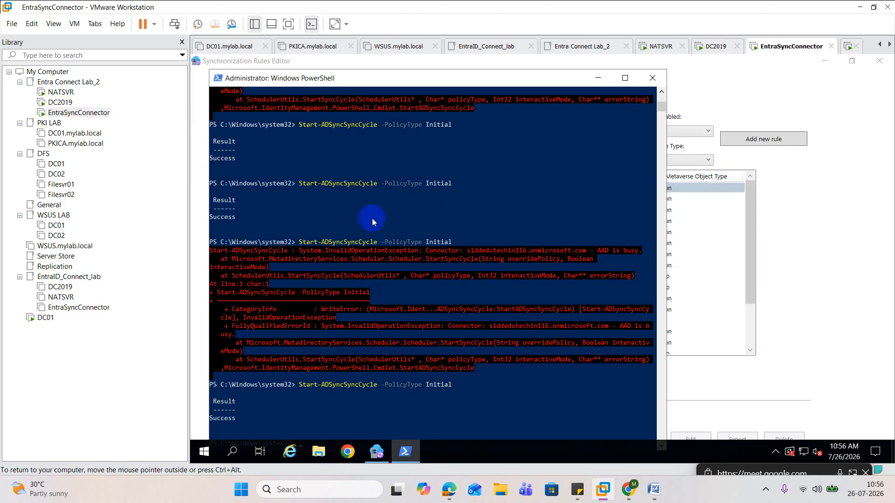
scroll(372, 218, "down", 2)
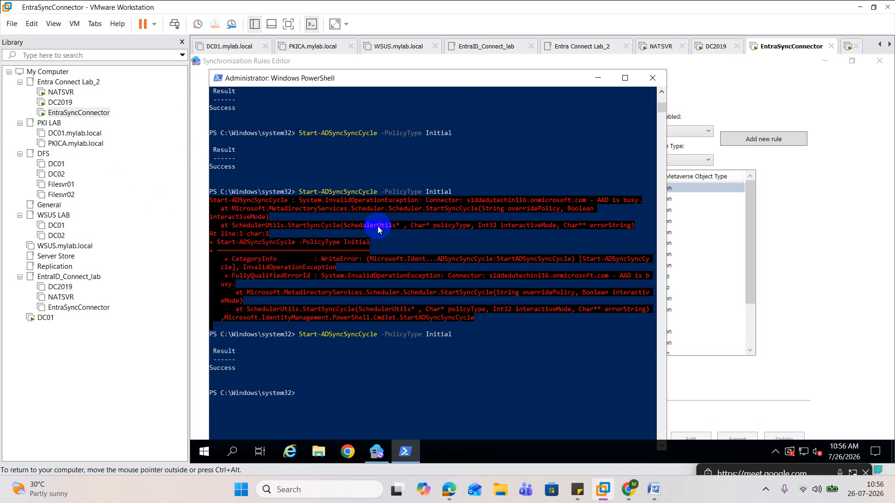
scroll(377, 229, "up", 2)
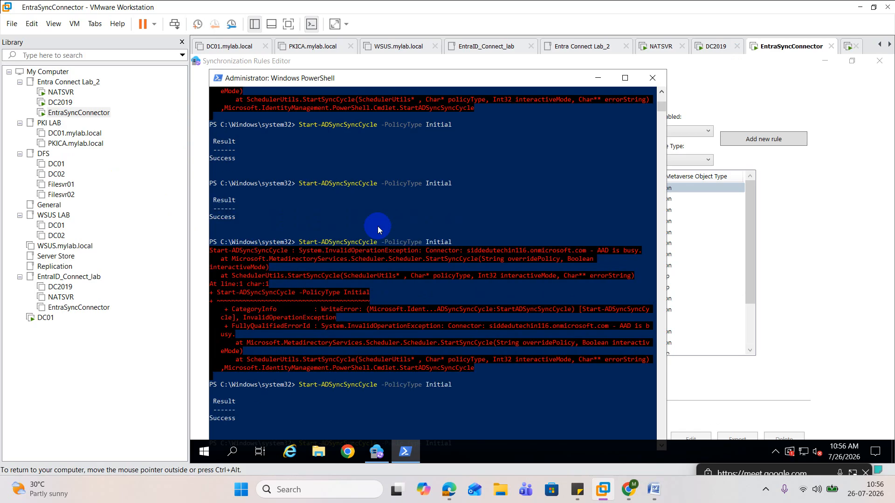
scroll(378, 226, "down", 5)
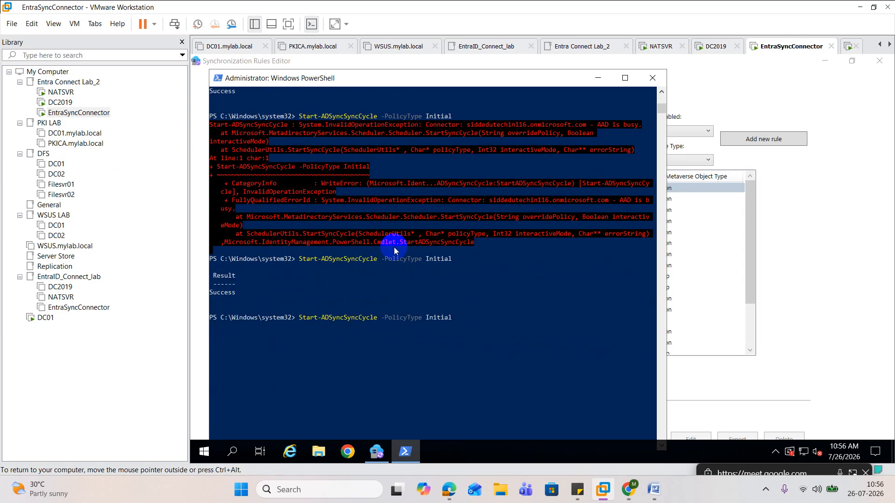
scroll(393, 250, "up", 3)
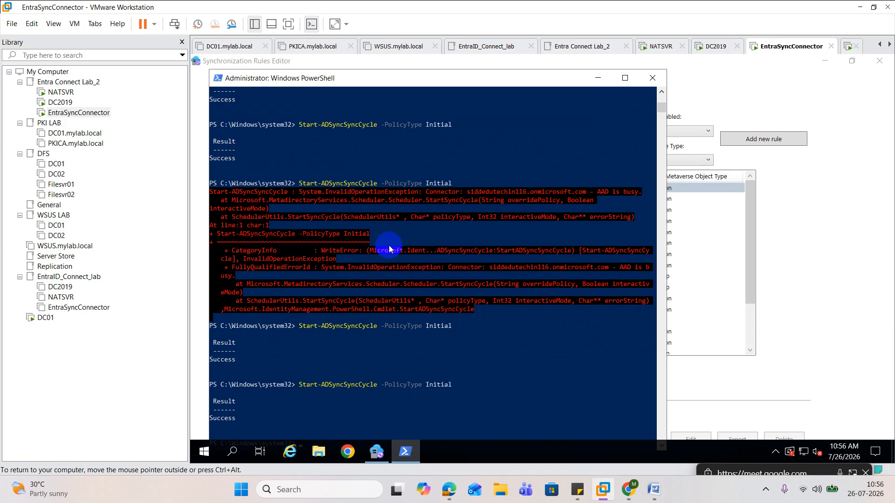
scroll(389, 245, "down", 3)
scroll(389, 245, "up", 3)
scroll(389, 245, "down", 4)
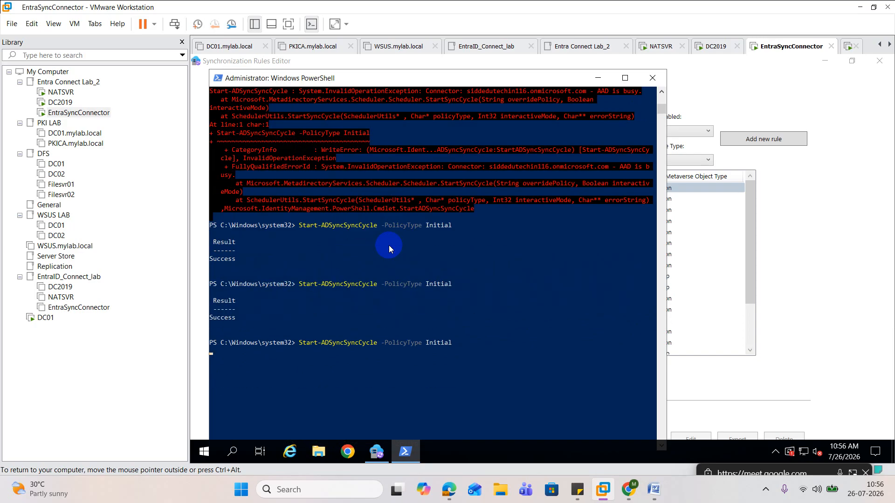
scroll(389, 245, "down", 5)
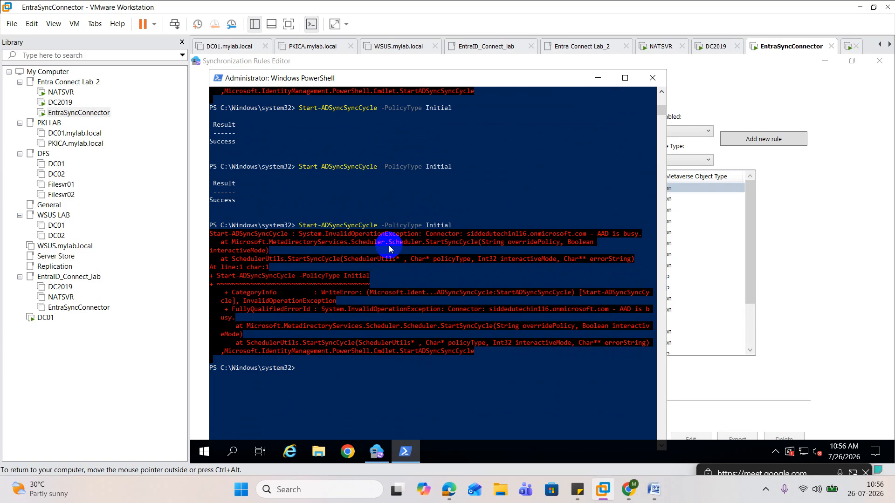
key("Up")
scroll(388, 245, "down", 4)
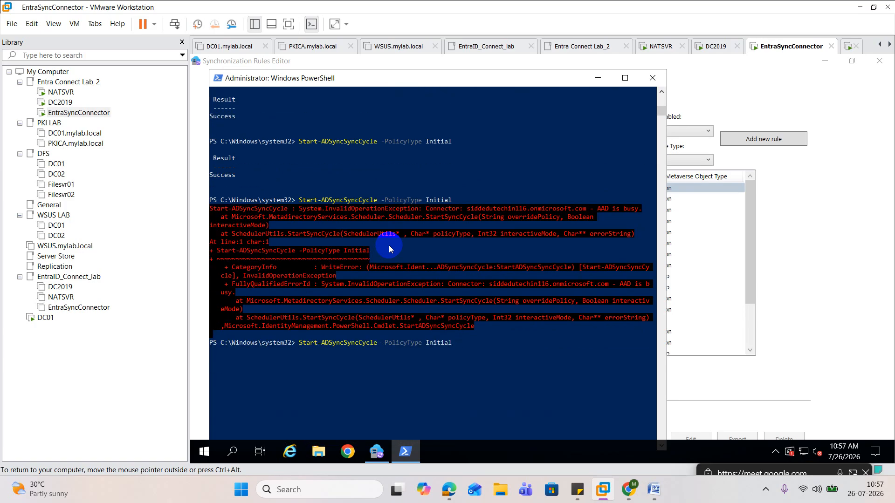
key("Return")
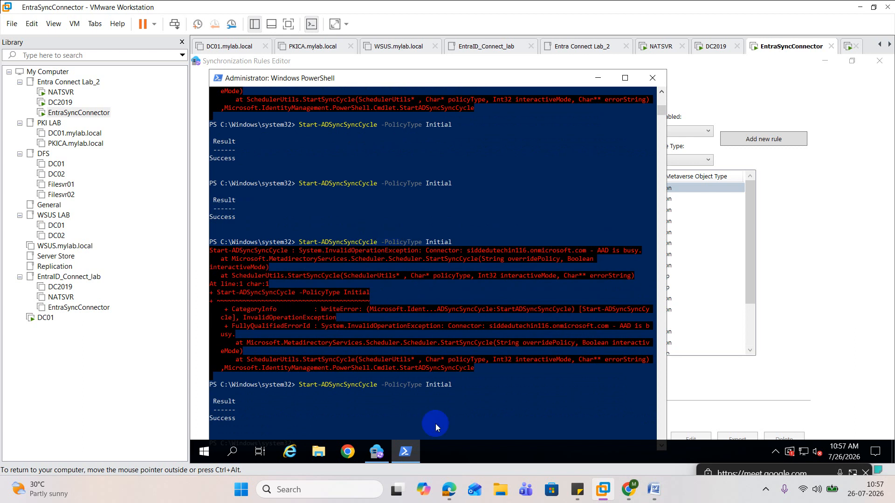
Switch to the Microsoft 365 admin center and refresh the active users list to look for Admin14
mouse_move(448, 489)
left_click(375, 441)
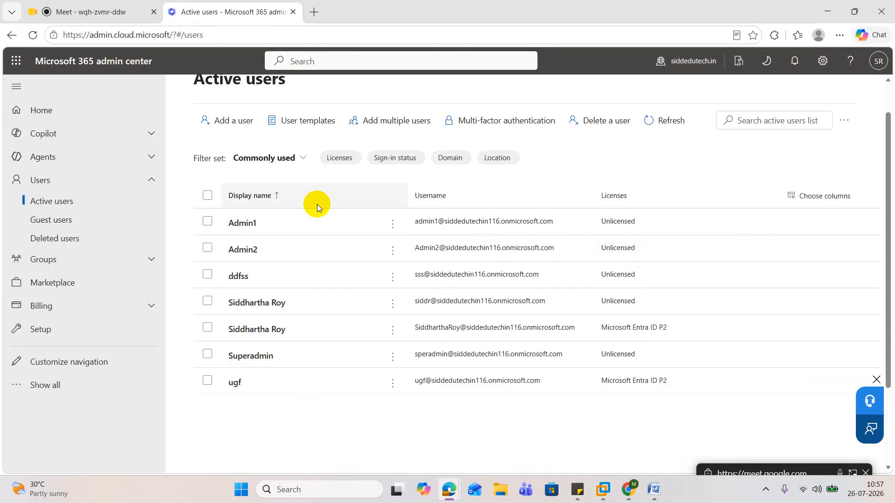
left_click(645, 127)
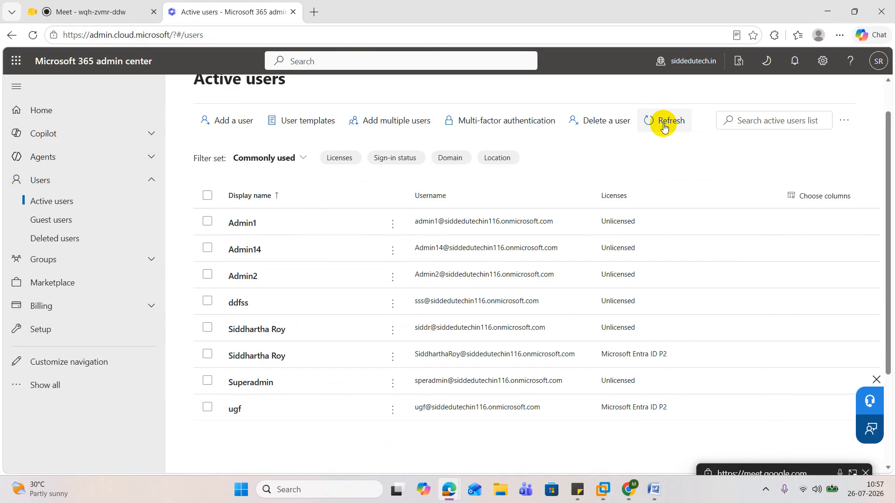
Return to Active Directory Users and Computers on the DC2019 machine and view Admin1's properties
left_click(827, 9)
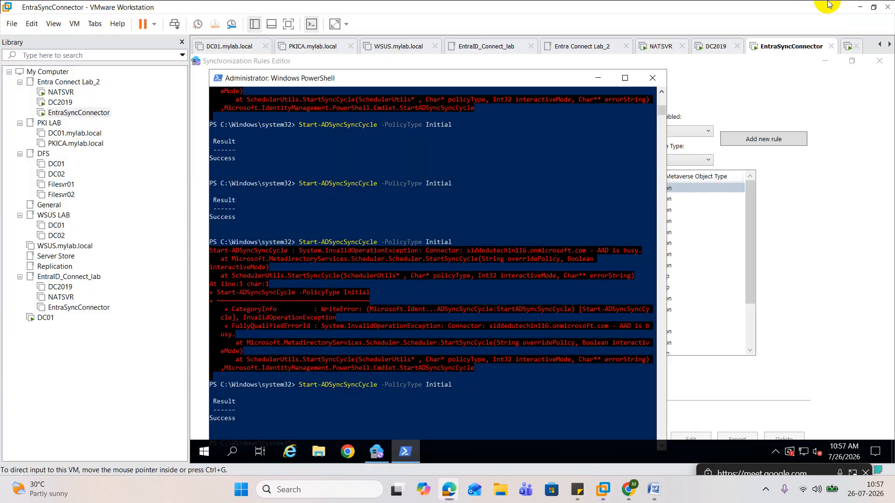
left_click(60, 103)
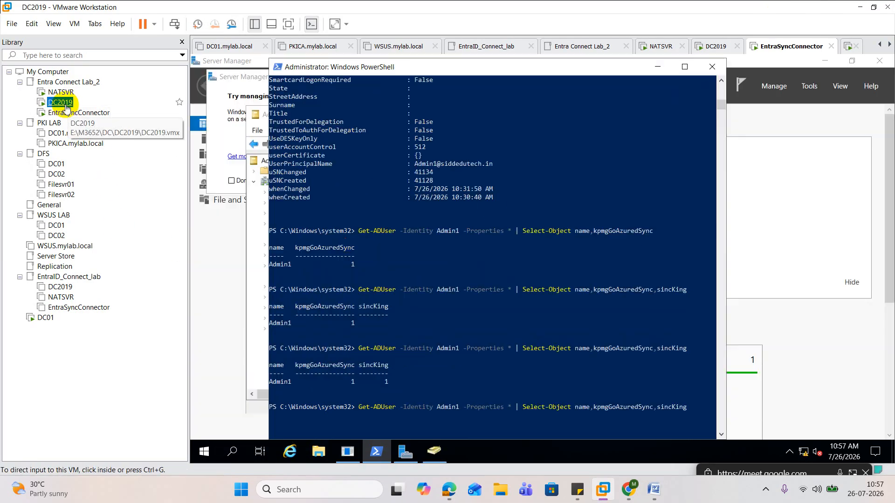
left_click(434, 450)
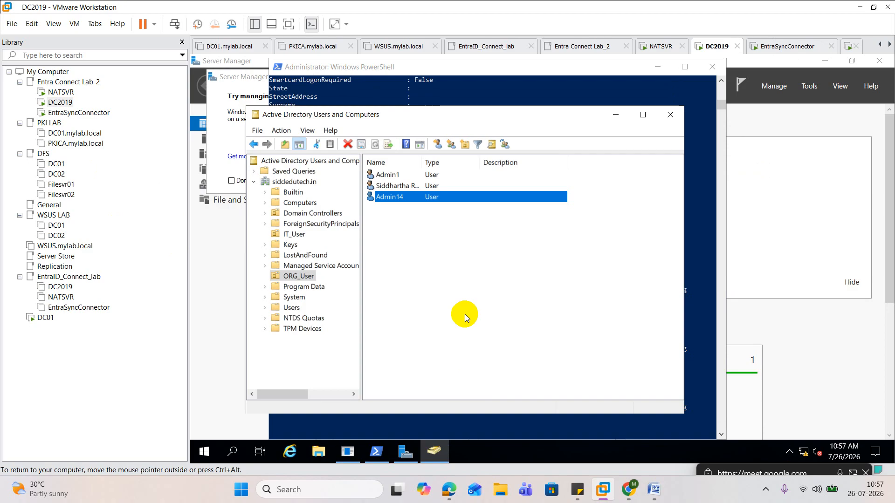
double_click(394, 177)
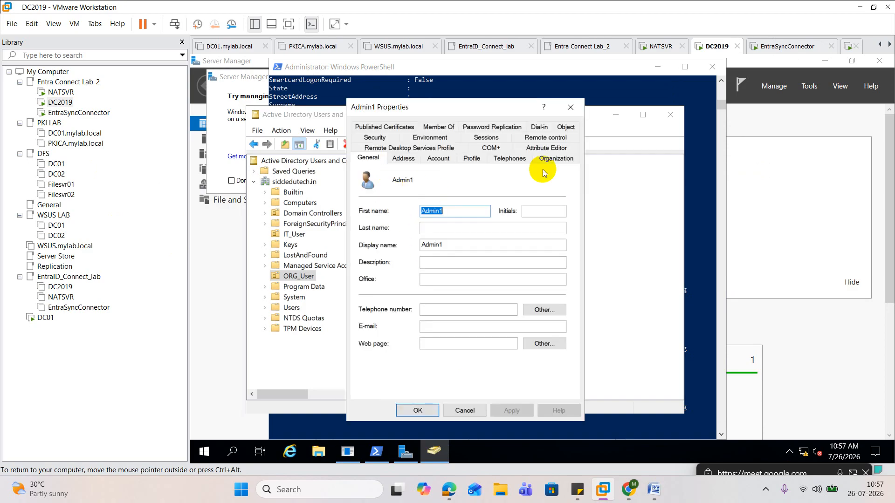
left_click(571, 108)
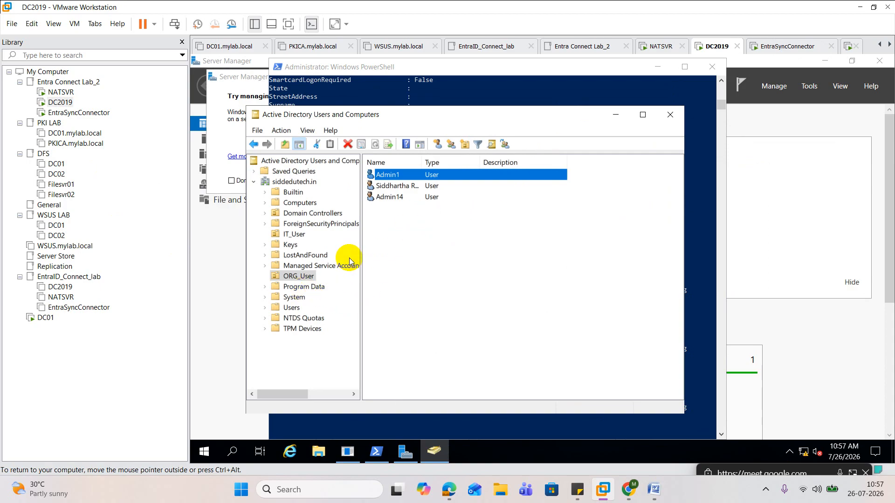
right_click(309, 278)
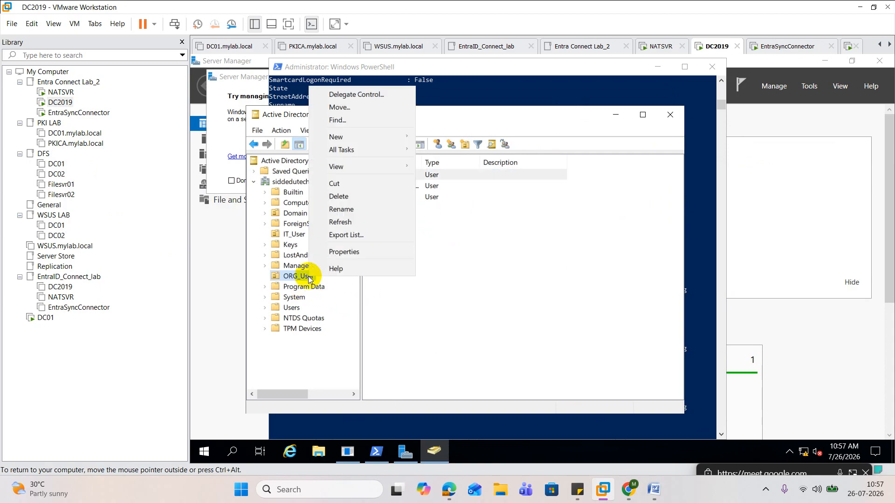
mouse_move(371, 136)
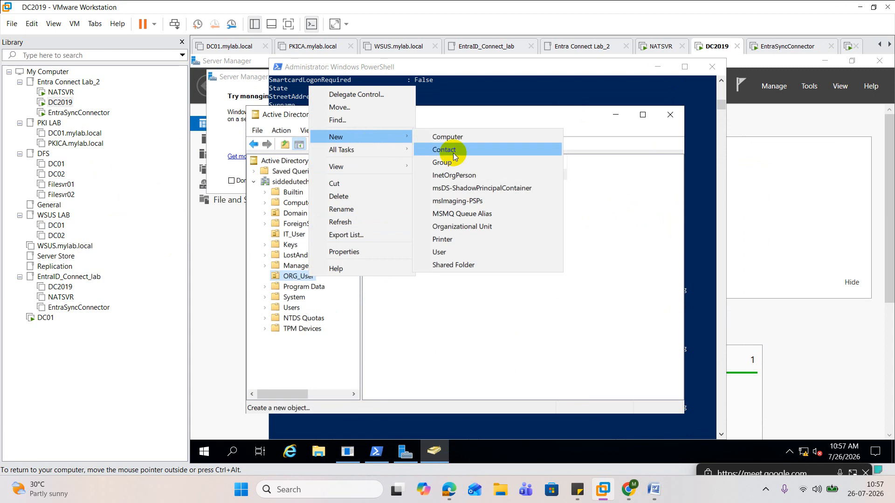
left_click(445, 239)
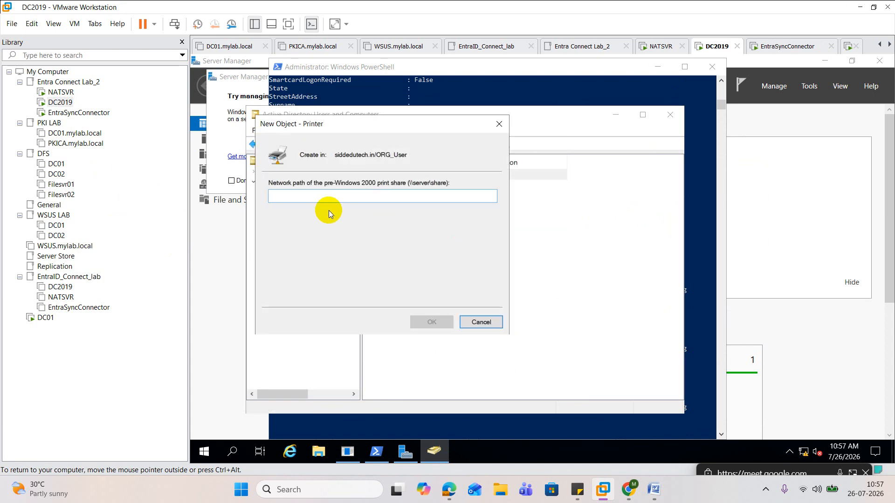
left_click(499, 124)
Start a new user in the ORG_User unit with first name and logon name Admin15, and continue to the password settings
right_click(308, 278)
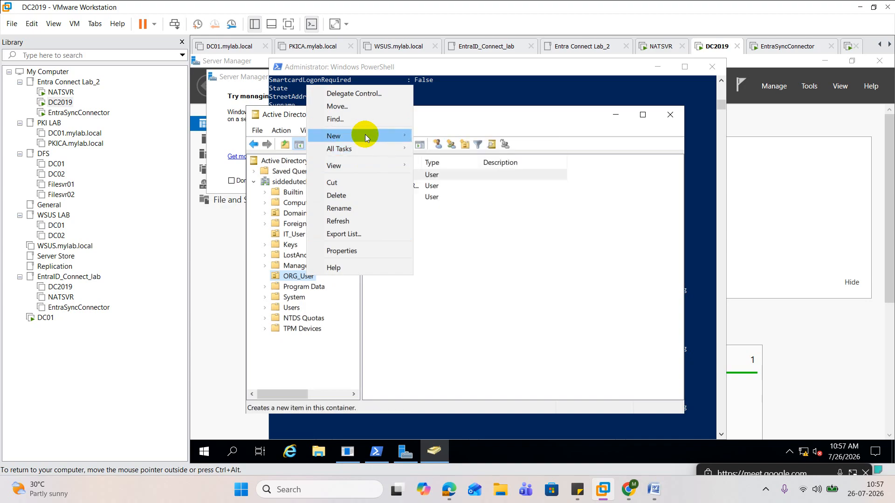
mouse_move(365, 135)
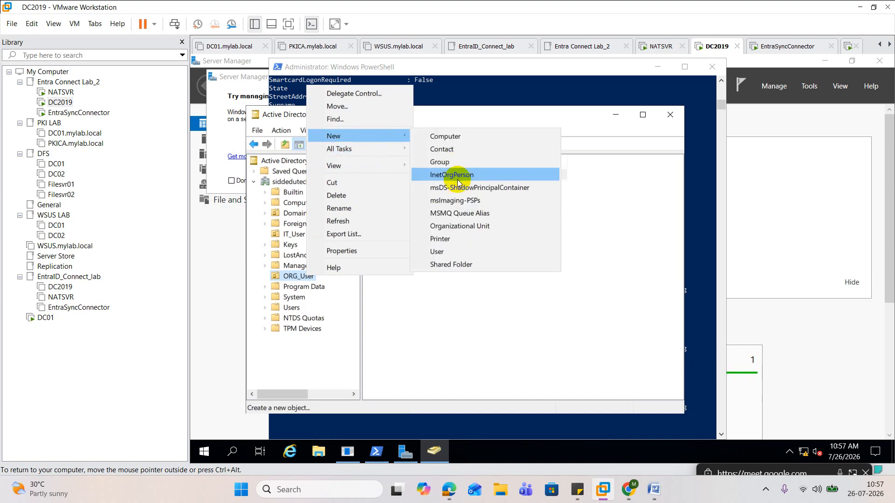
left_click(451, 251)
type("Admi")
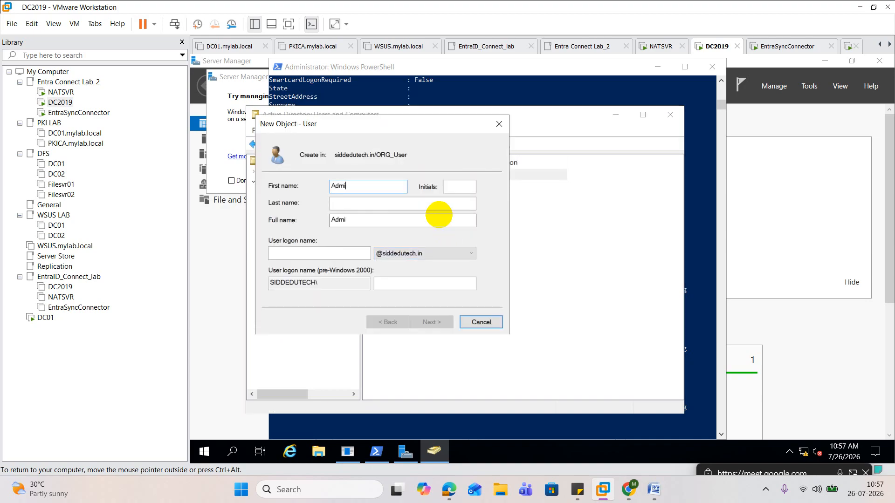
type("n15")
key("Tab")
key("Tab")
key("Tab")
type("Admin15")
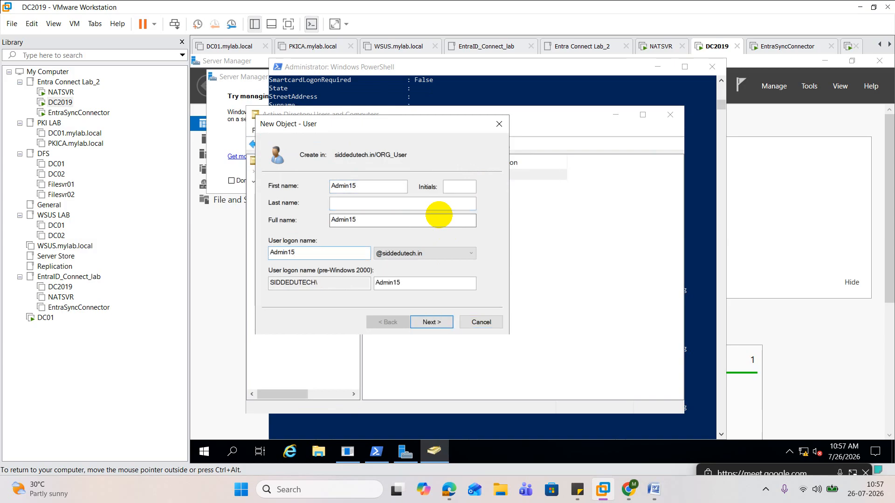
left_click(431, 323)
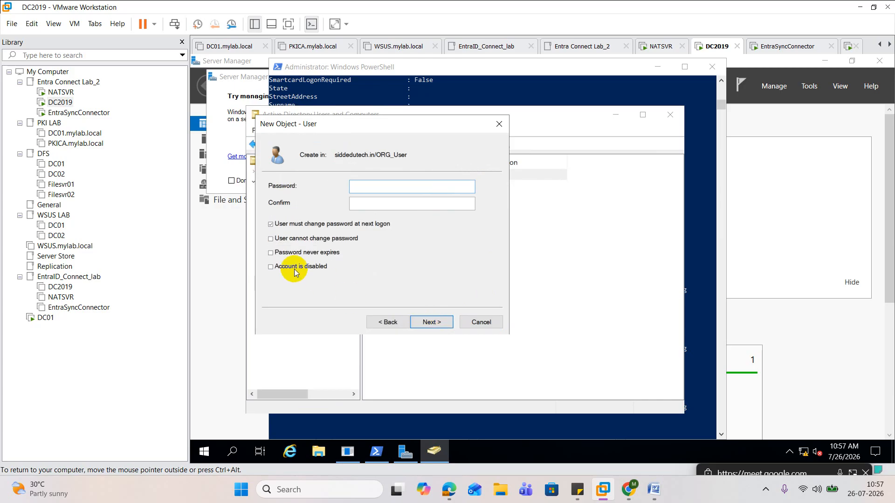
Turn off the password change at next logon, enter and confirm the account password, and finish creating the Admin15 user
left_click(271, 224)
left_click(361, 187)
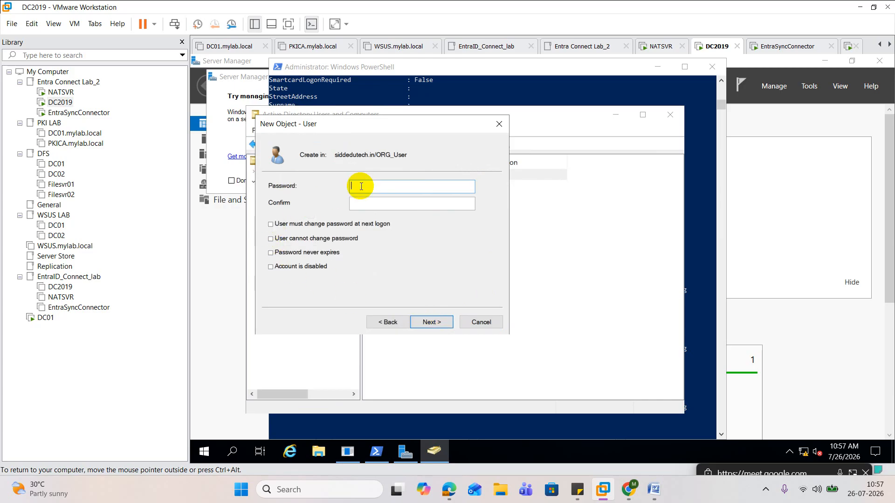
type("••••••••••••")
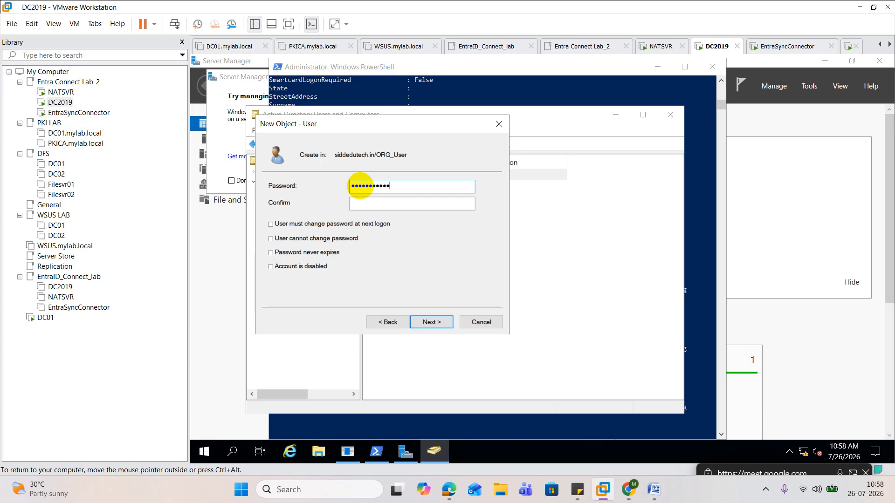
key("BackSpace")
key("BackSpace")
key("BackSpace")
key("BackSpace")
key("BackSpace")
key("BackSpace")
key("BackSpace")
key("BackSpace")
key("BackSpace")
key("BackSpace")
key("BackSpace")
key("BackSpace")
type("••••••••")
key("BackSpace")
key("BackSpace")
key("BackSpace")
key("BackSpace")
key("BackSpace")
key("BackSpace")
key("BackSpace")
type("••••••••••••")
key("Tab")
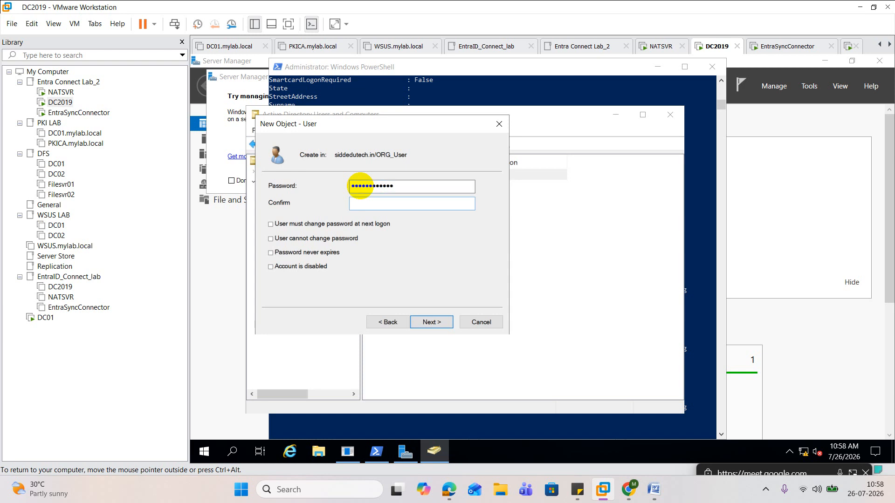
type("•••••••••••")
type("•")
left_click(432, 322)
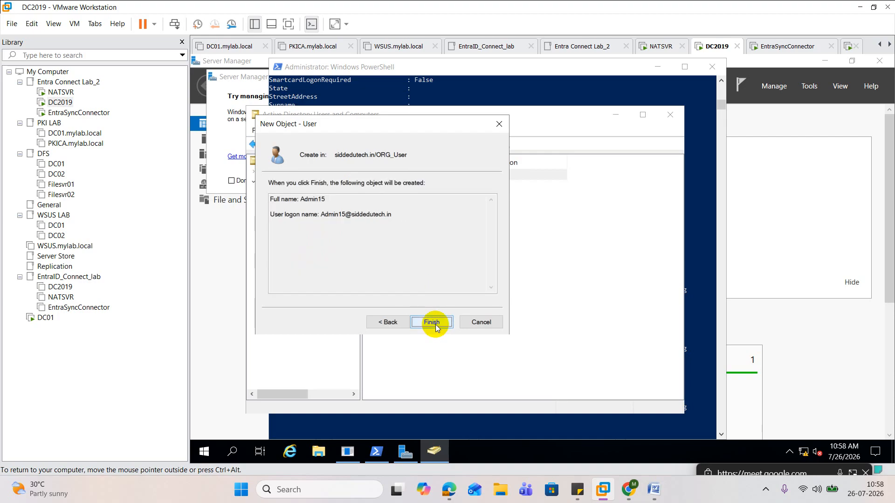
left_click(432, 322)
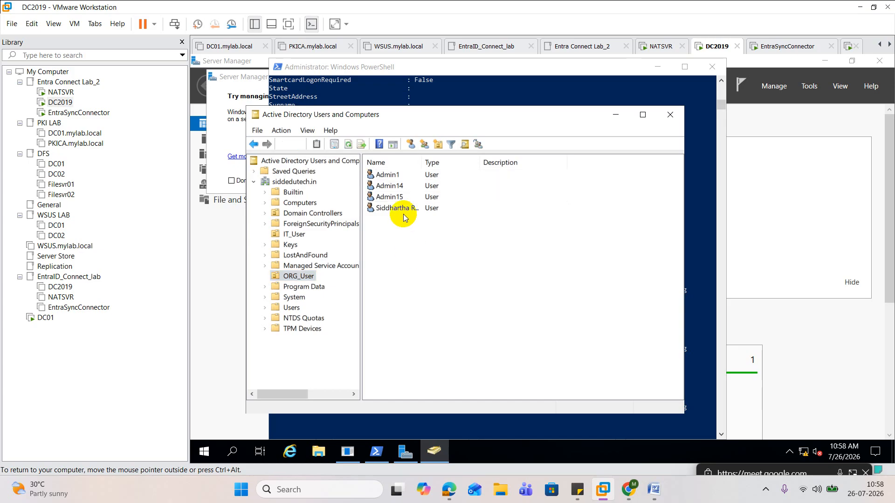
Open Admin15's properties, enter an employee ID in the employeeID attribute, and save the user
left_click(393, 199)
double_click(392, 204)
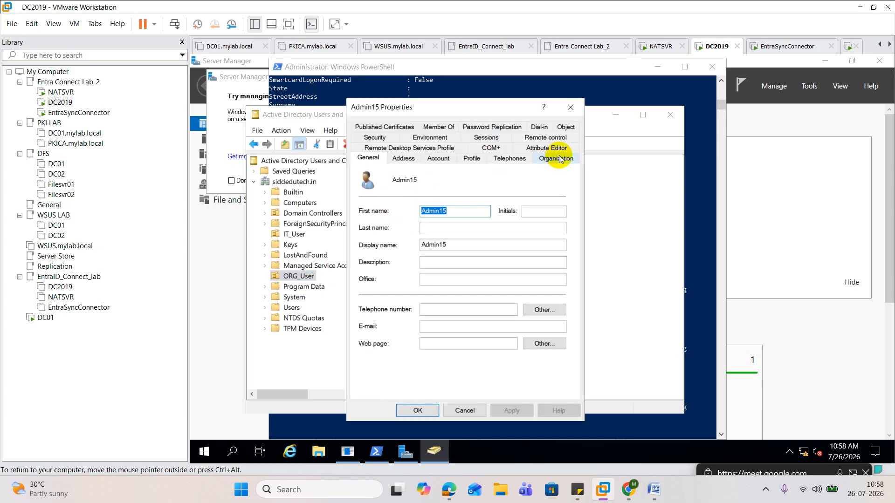
left_click(554, 147)
left_click(391, 222)
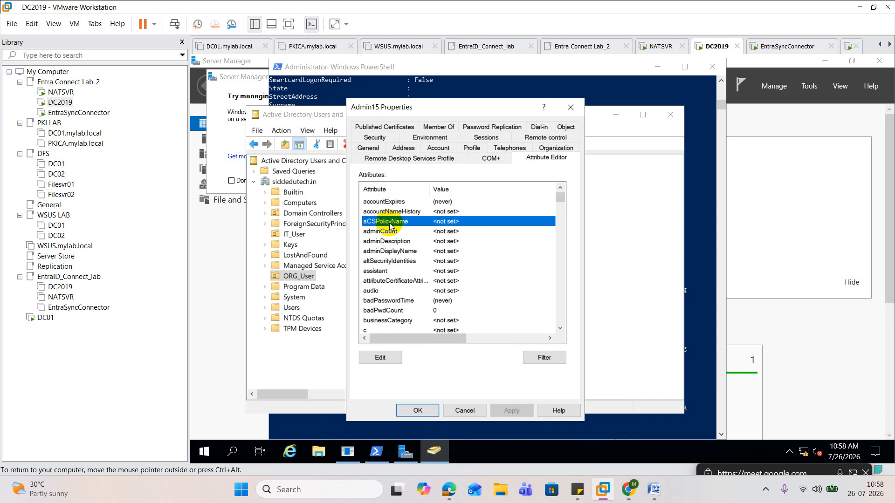
key("e")
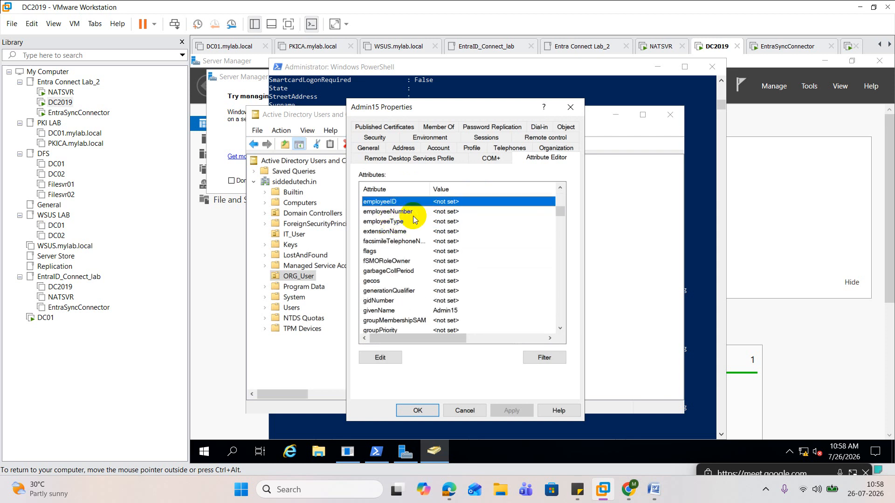
left_click(393, 213)
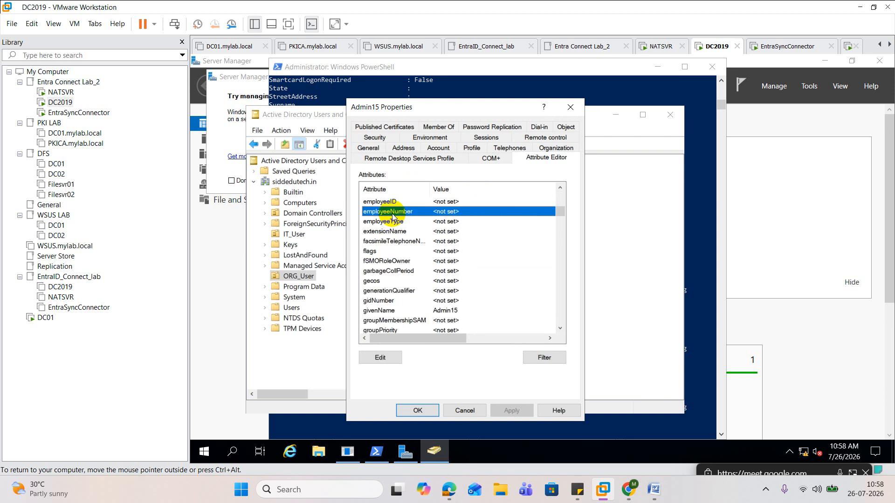
key("k")
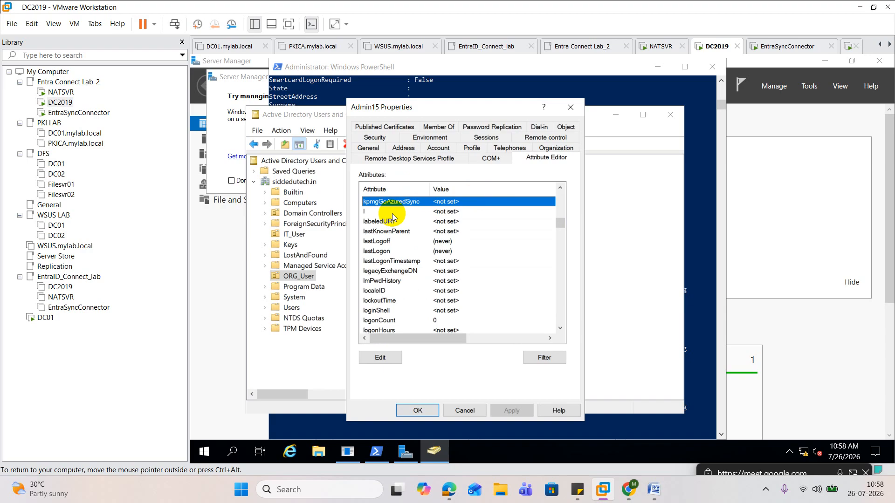
left_click(386, 231)
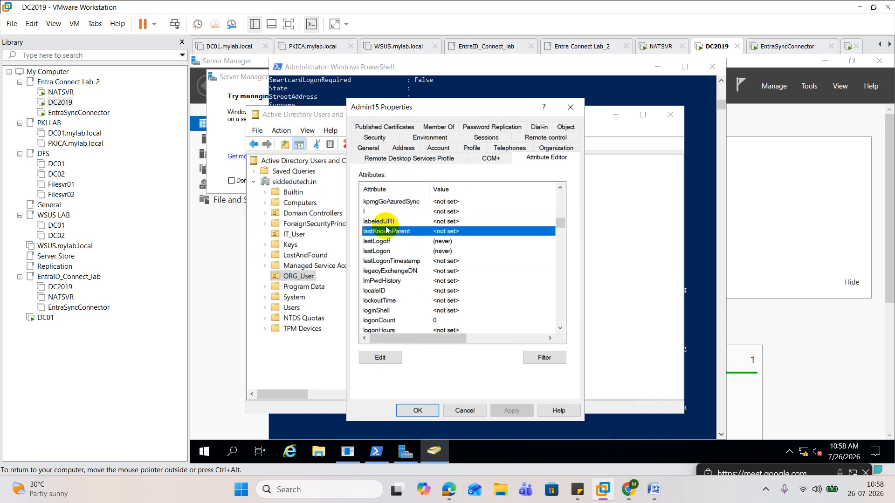
key("e")
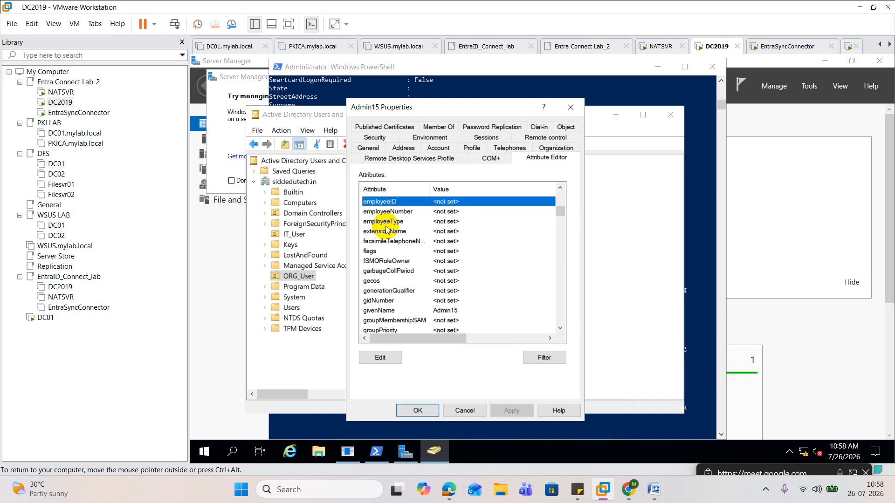
double_click(434, 202)
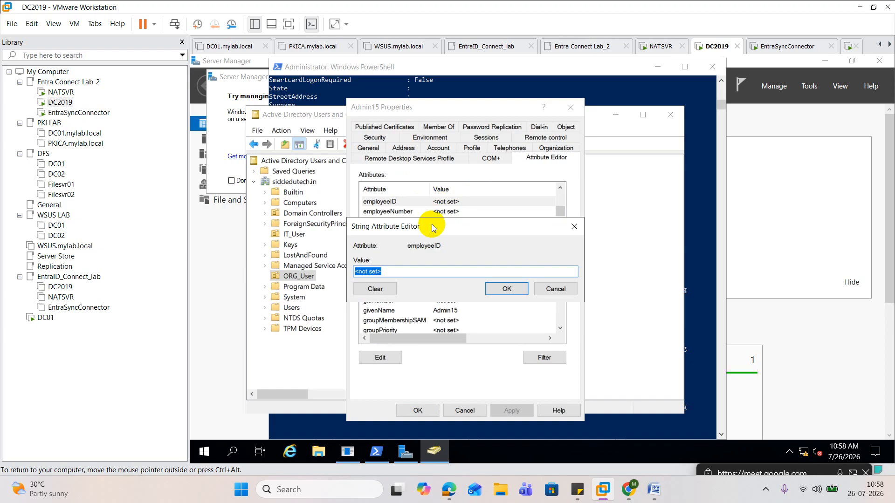
type("1")
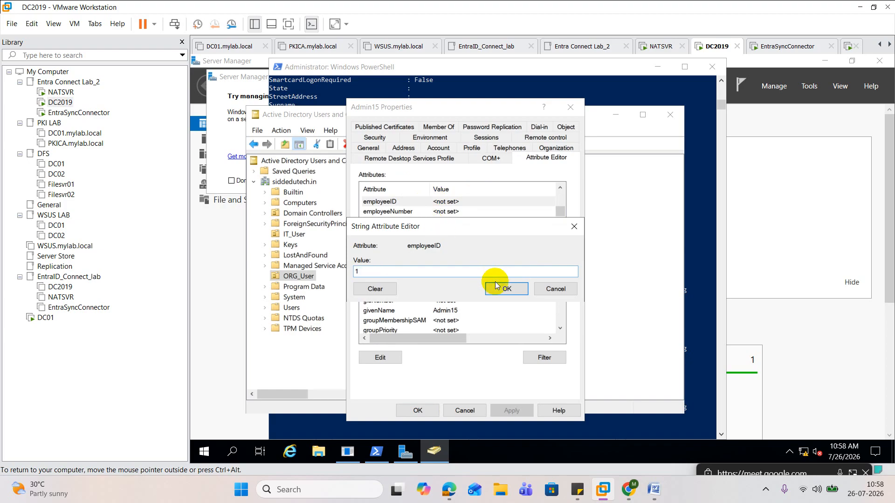
key("BackSpace")
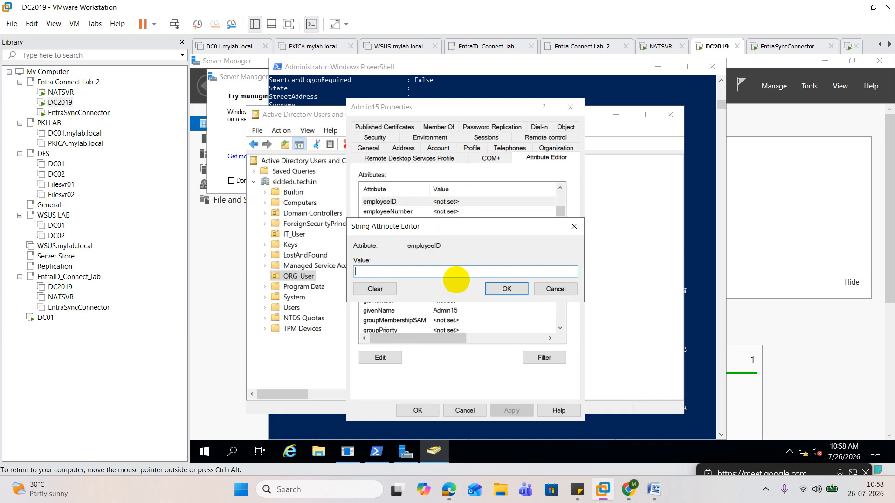
type("595959")
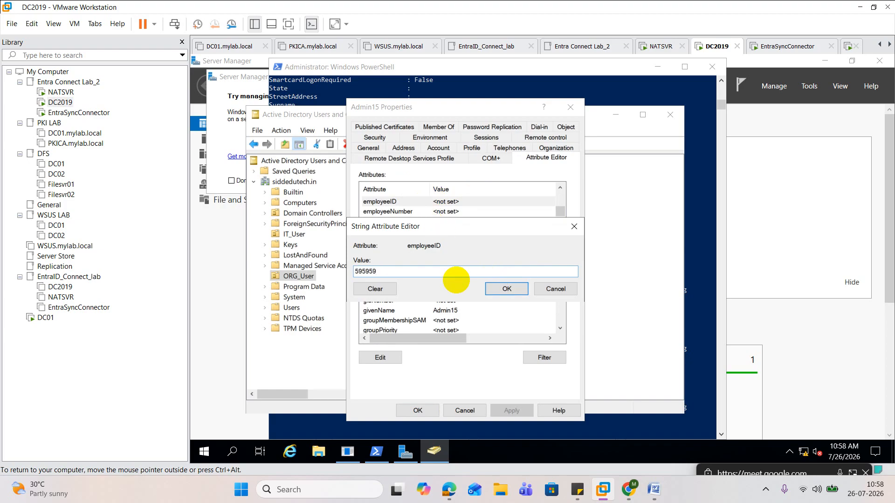
left_click(506, 289)
left_click(480, 411)
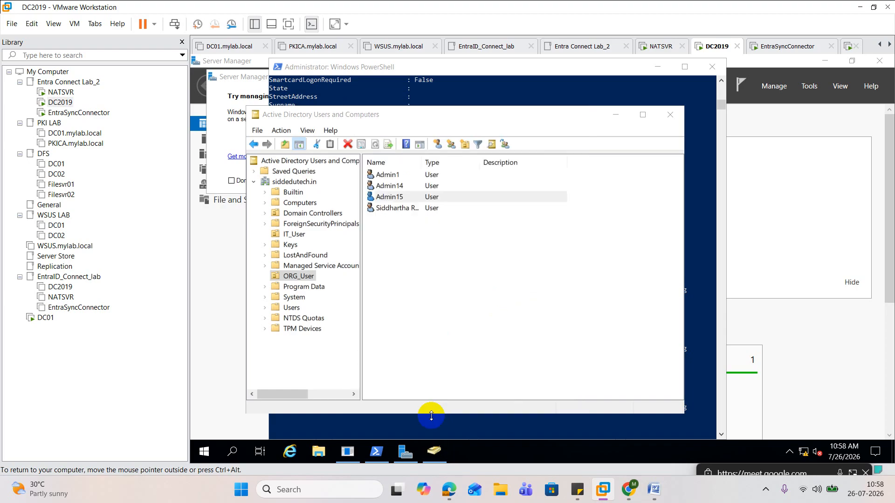
Switch to the EntraSyncConnector machine and run Start-ADSyncSyncCycle -PolicyType Initial in PowerShell
left_click(439, 426)
key("Up")
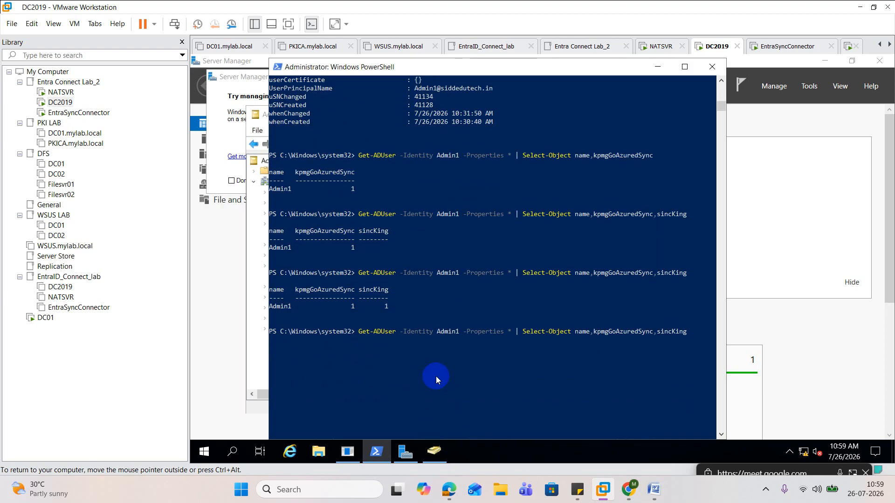
left_click(71, 114)
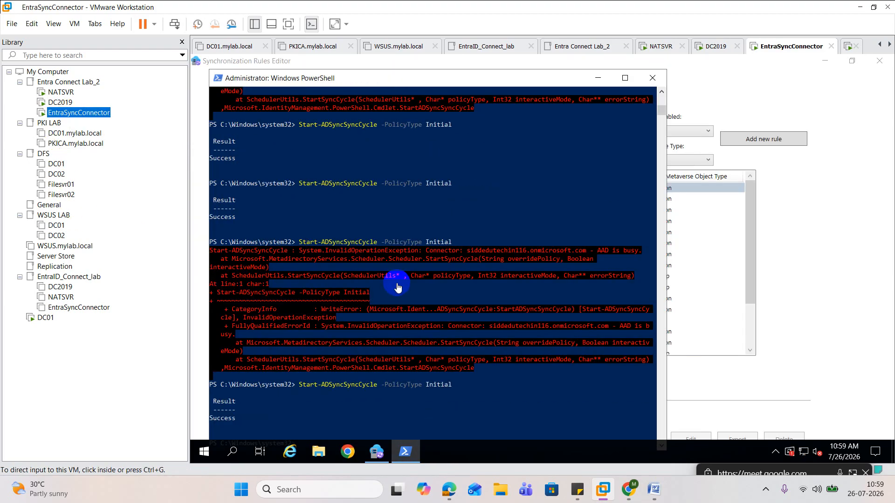
left_click(383, 308)
scroll(382, 310, "down", 4)
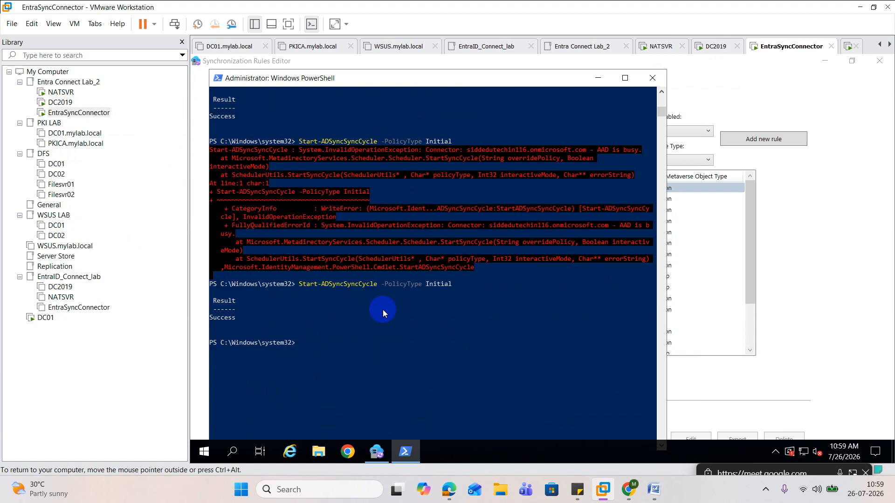
scroll(380, 319, "up", 4)
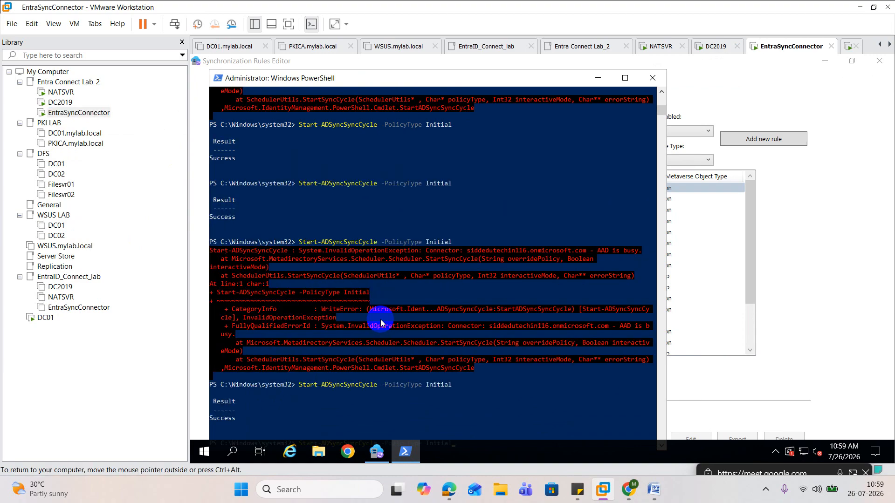
scroll(381, 321, "down", 4)
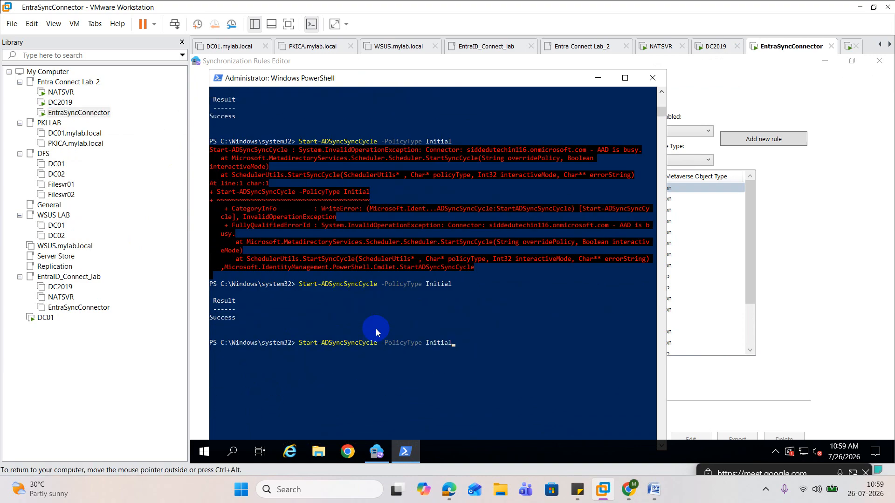
key("Return")
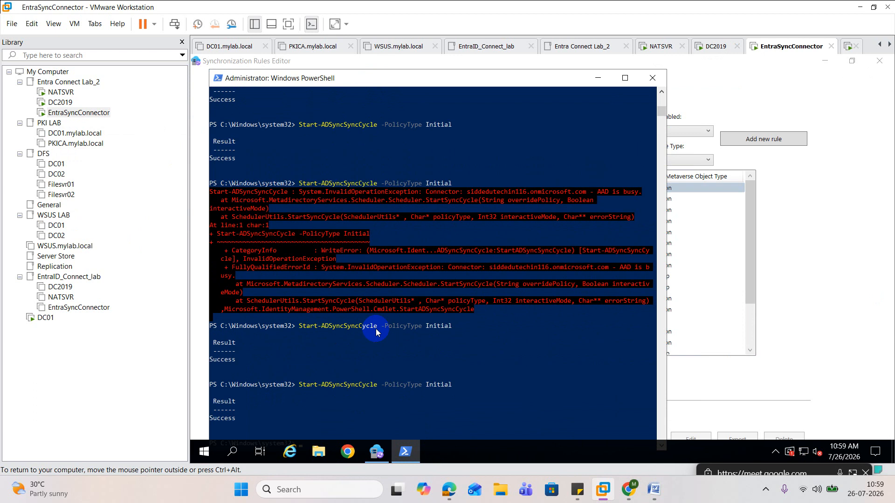
Rerun the Start-ADSyncSyncCycle -PolicyType Initial command several more times on EntraSyncConnector
key("Up")
scroll(377, 332, "up", 3)
scroll(376, 332, "down", 3)
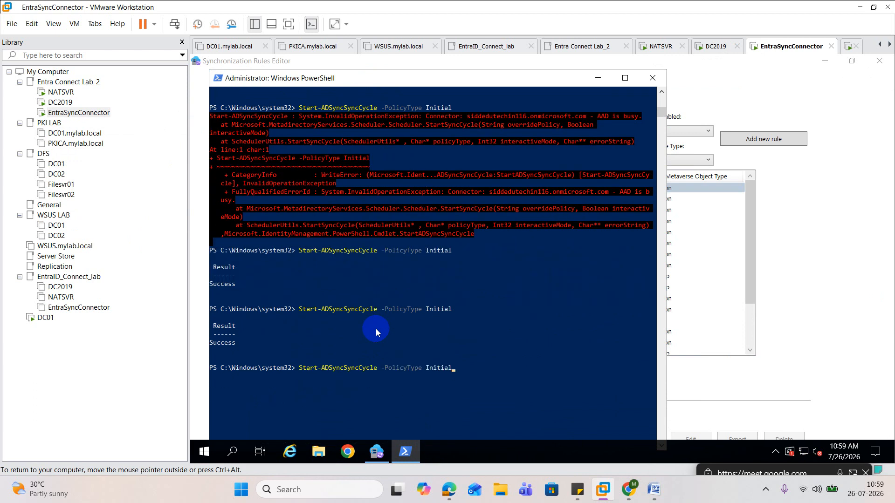
key("Return")
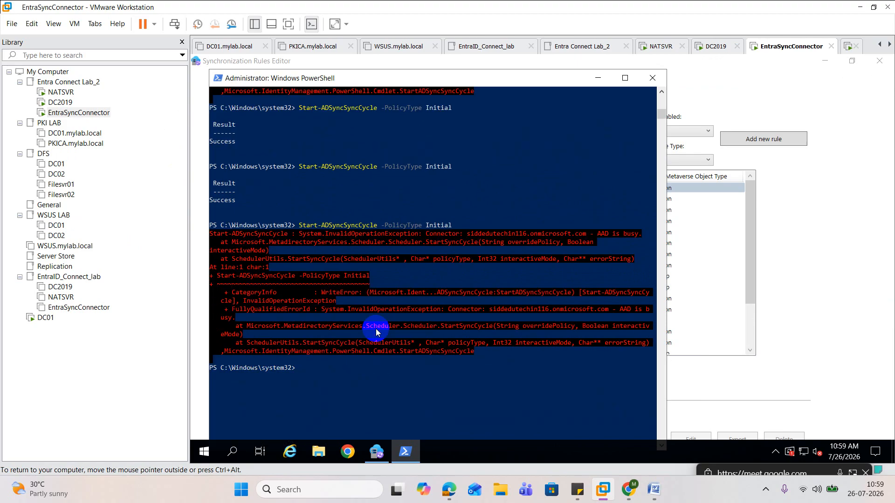
scroll(375, 329, "down", 3)
scroll(375, 329, "up", 6)
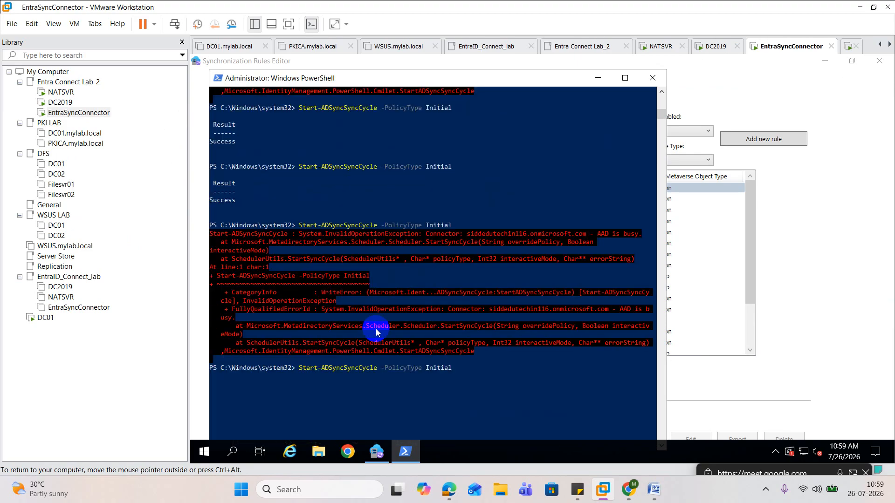
key("Up")
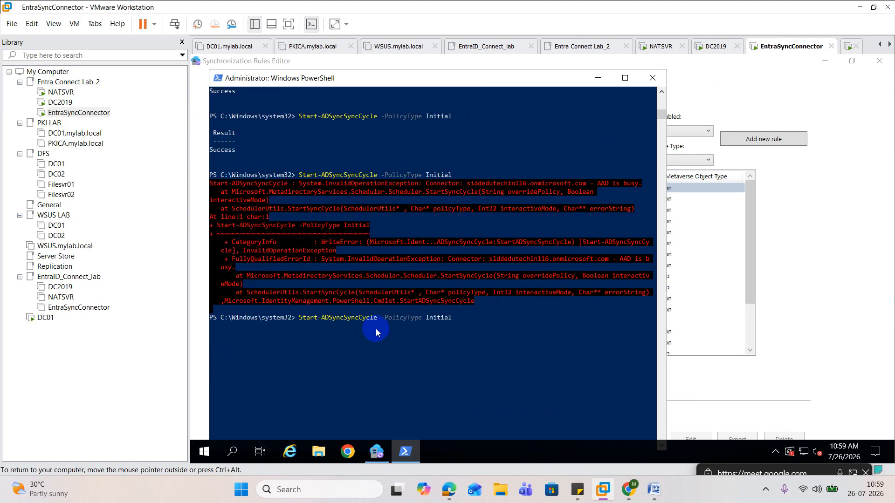
key("Return")
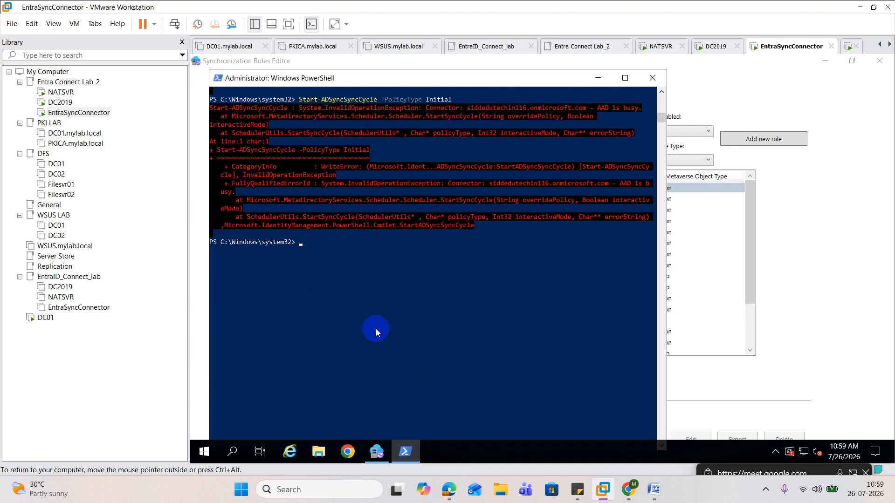
scroll(376, 329, "up", 5)
key("Up")
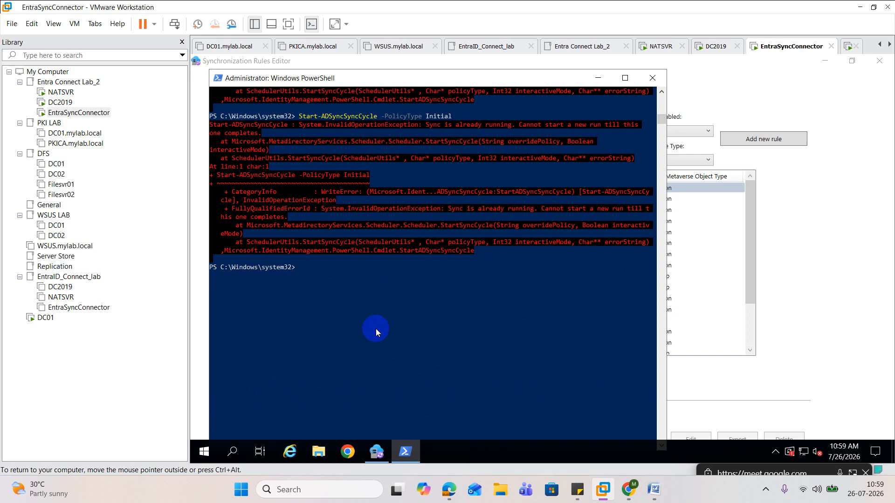
scroll(376, 329, "up", 3)
key("Up")
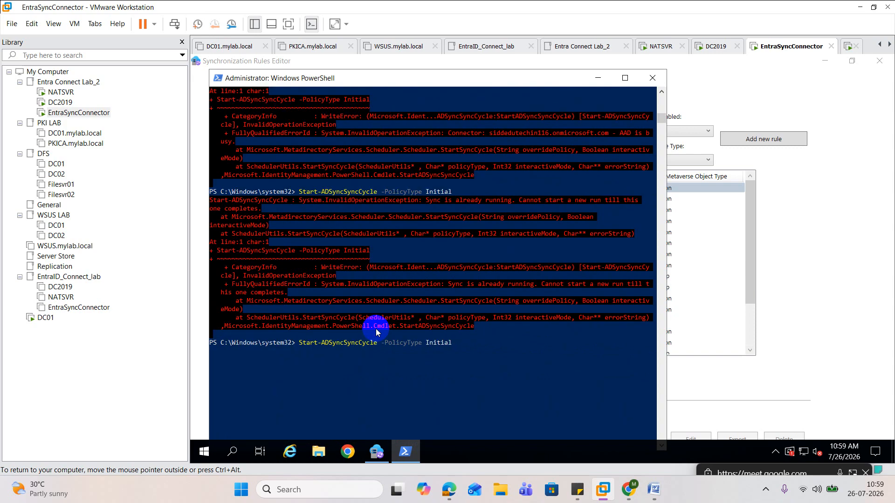
key("Return")
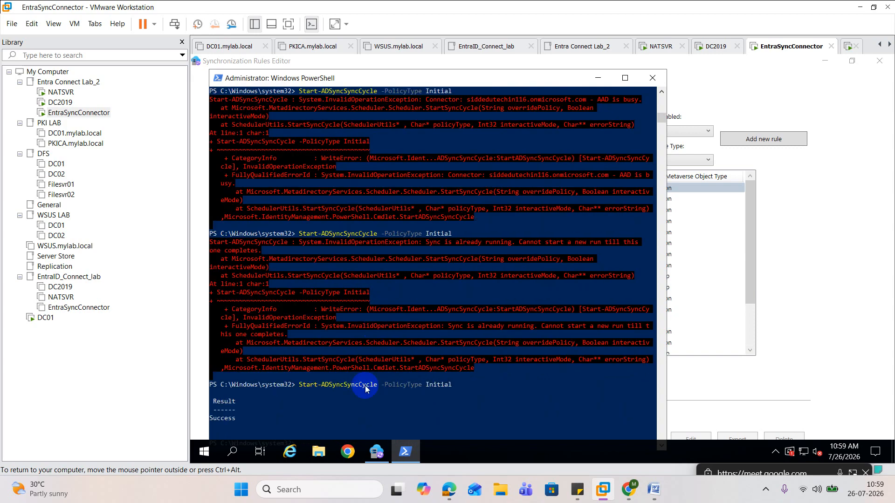
Switch to the Microsoft 365 admin center and refresh the active users list to look for Admin15
mouse_move(449, 489)
left_click(376, 440)
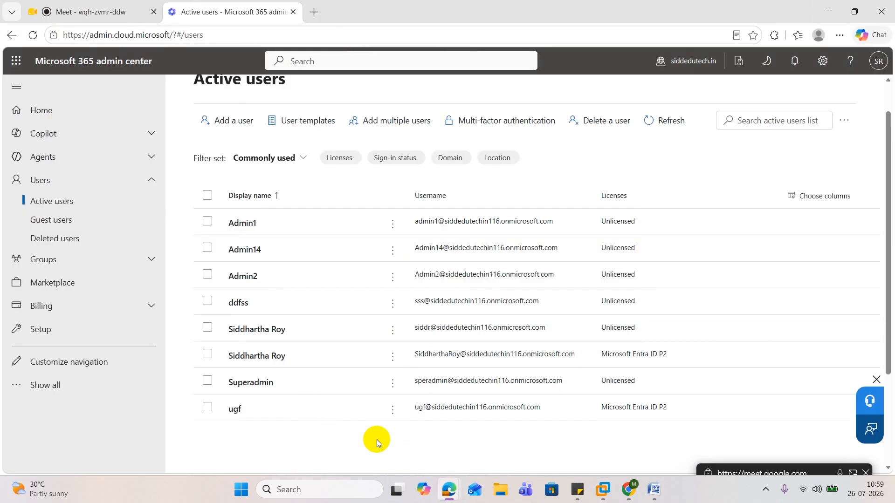
left_click(670, 122)
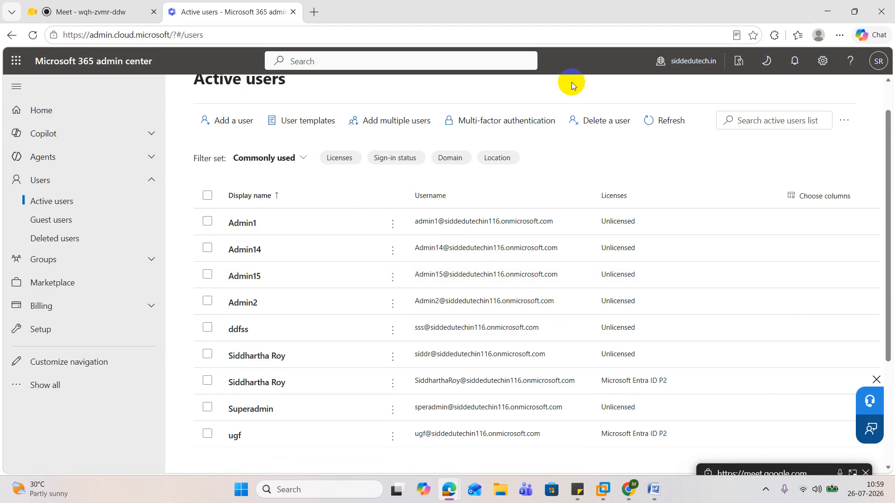
Return to the Synchronization Rules Editor on EntraSyncConnector and view the inbound rule Exclude User for Employe Type Attribute Test
left_click(827, 12)
left_click(760, 197)
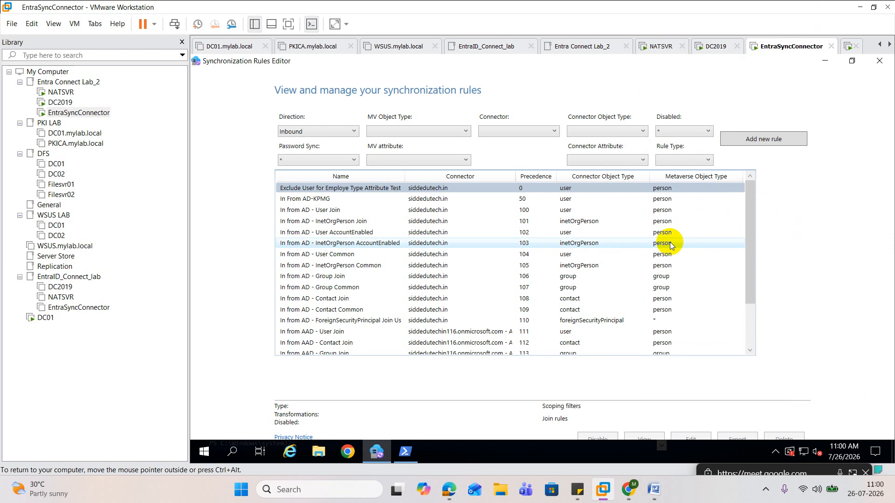
left_click(382, 188)
double_click(382, 189)
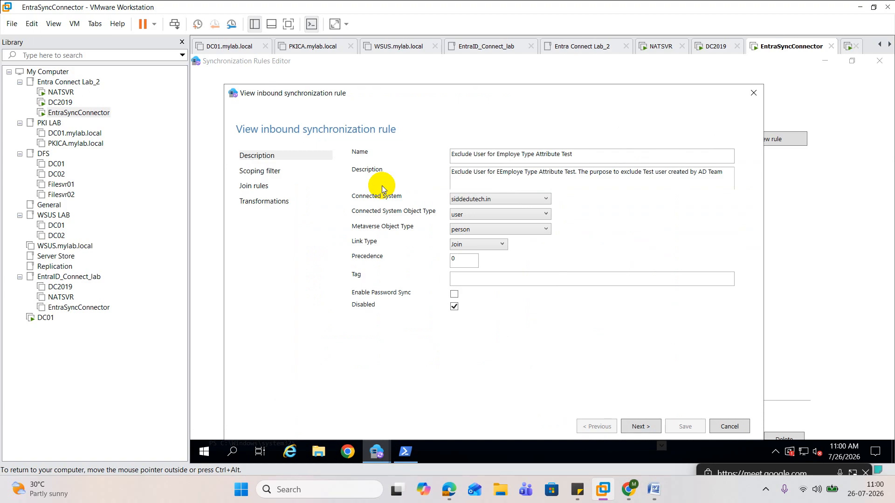
Review the join rules and scoping filter of the exclusion rule, close it, and look through the inbound rules list
left_click(637, 431)
left_click(637, 432)
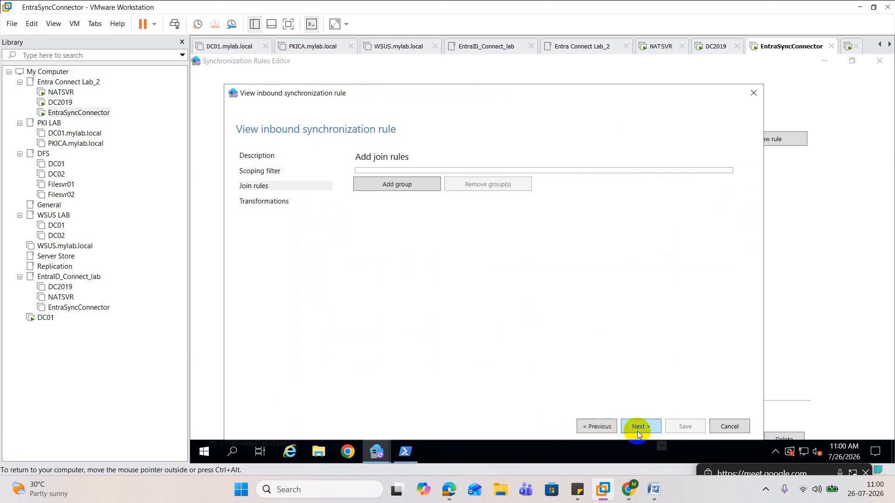
left_click(604, 431)
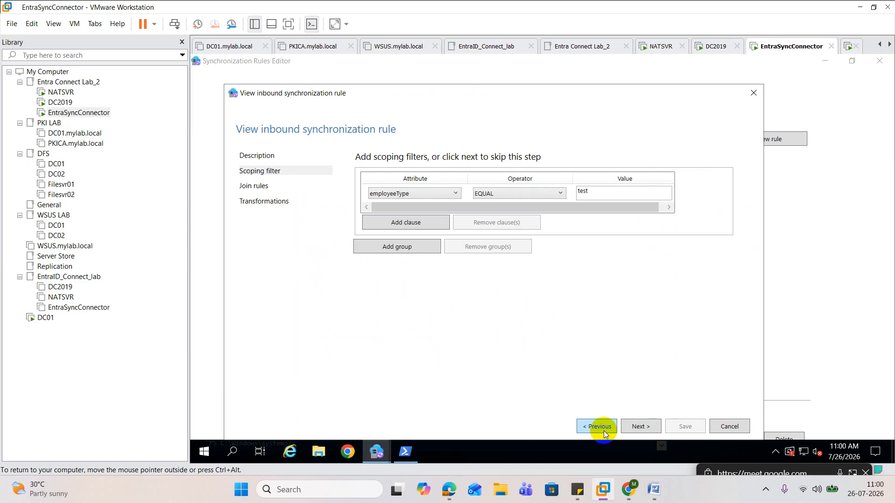
left_click(752, 94)
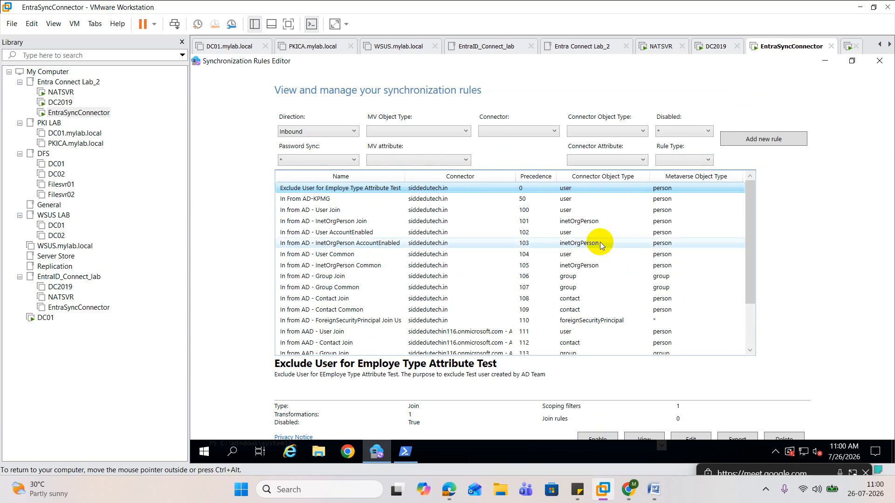
scroll(600, 246, "down", 2)
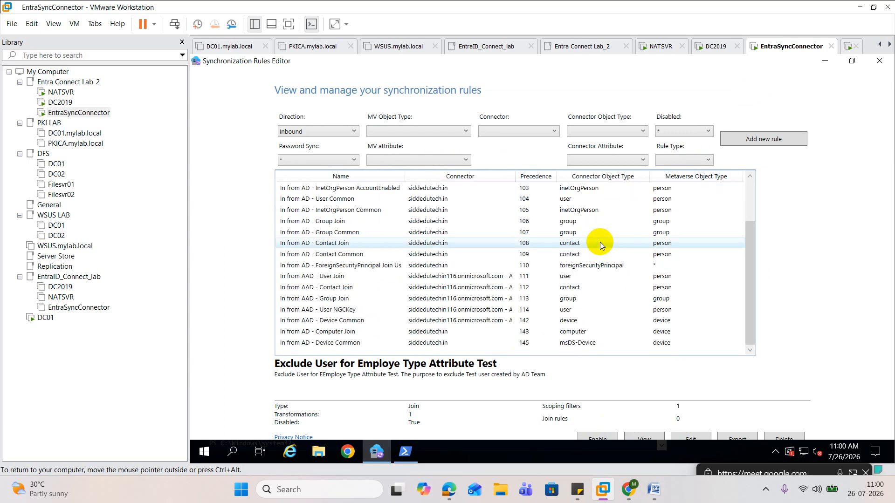
scroll(600, 245, "up", 2)
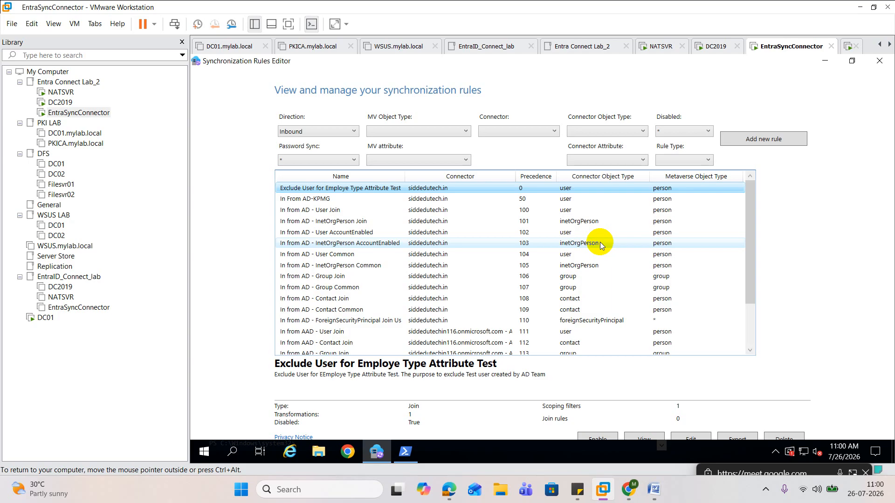
scroll(594, 212, "down", 2)
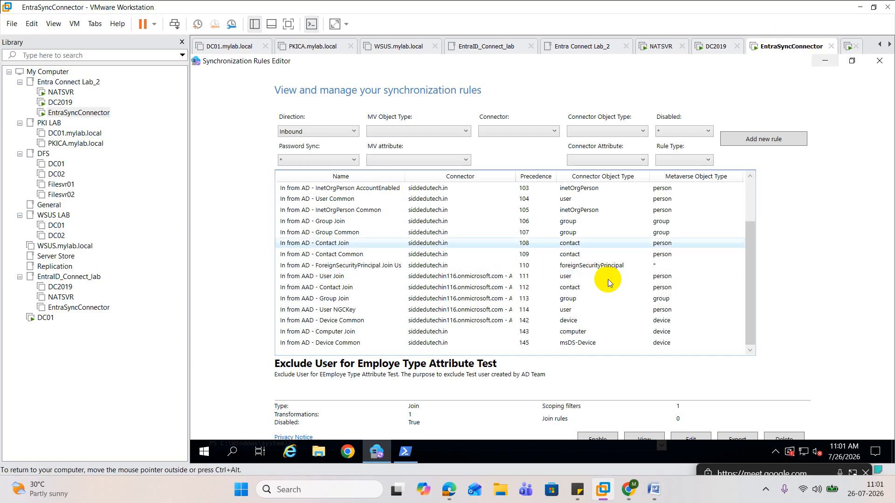
Switch to Edge to check the active users list and the Google Meet call, and return to VMware Workstation
mouse_move(450, 487)
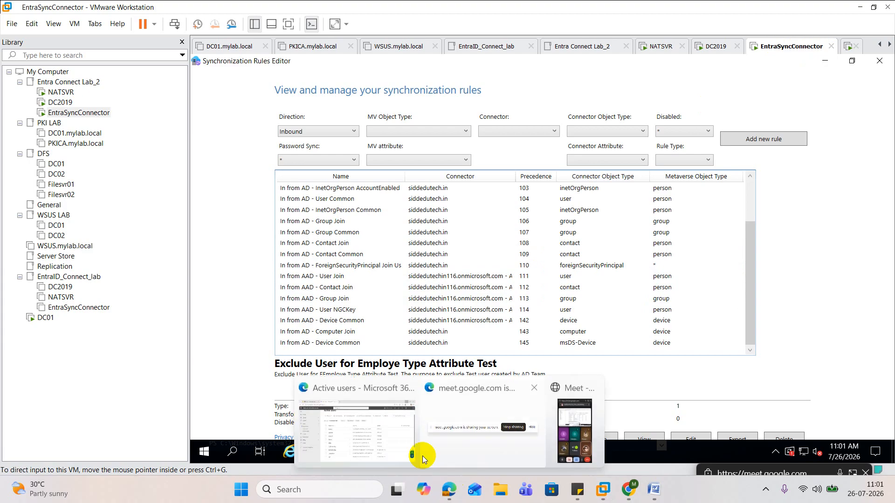
left_click(422, 455)
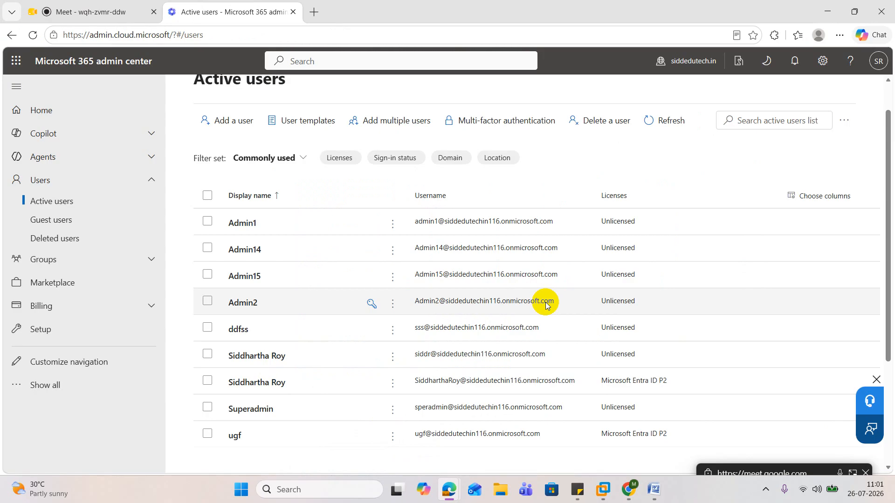
left_click(119, 13)
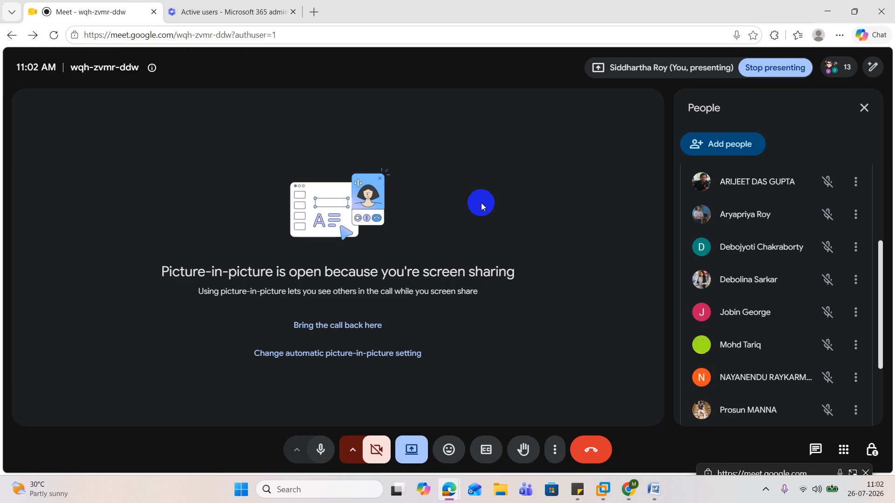
left_click(829, 15)
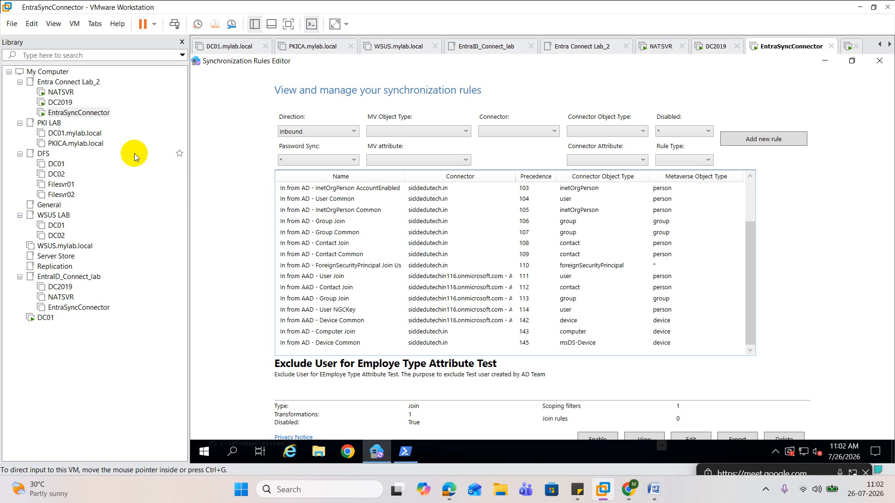
Open the details of Admin15 in the Microsoft 365 admin center's active users list and examine its account and contact information
mouse_move(450, 489)
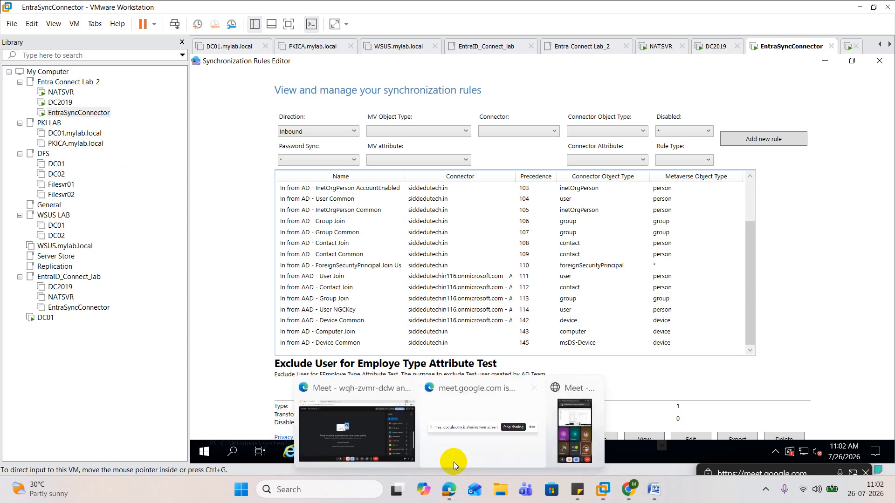
left_click(350, 435)
left_click(210, 12)
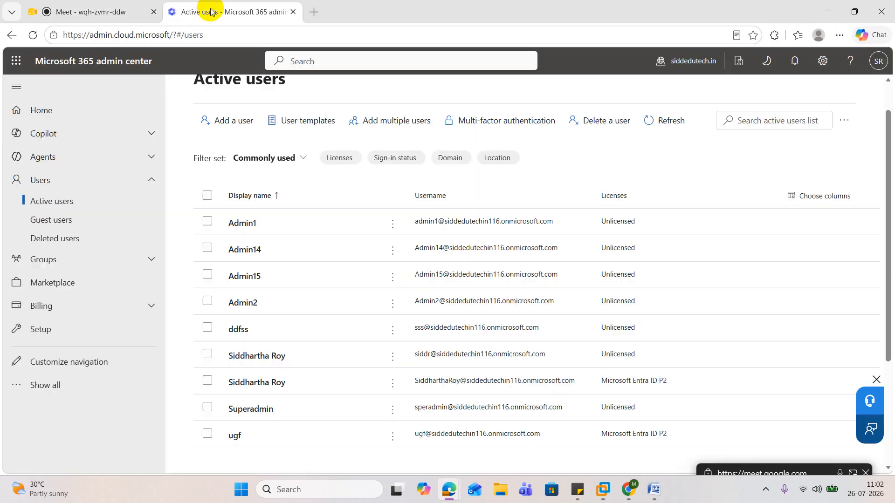
left_click(251, 277)
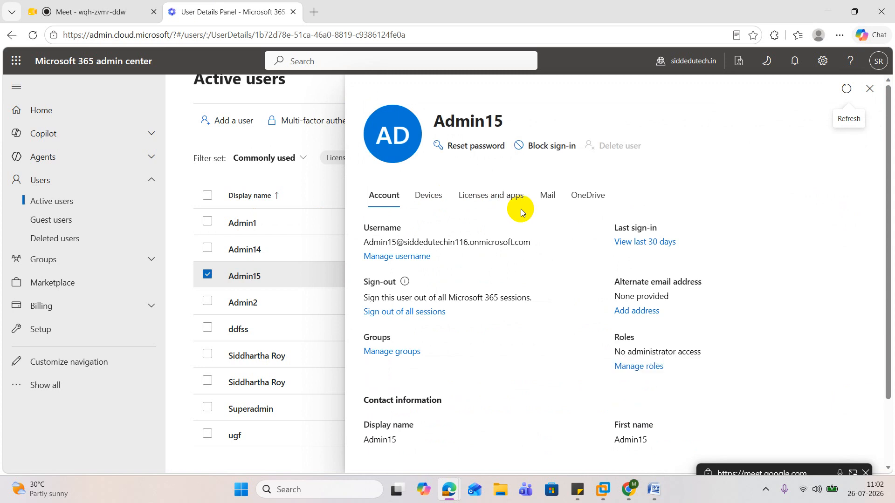
scroll(521, 209, "down", 2)
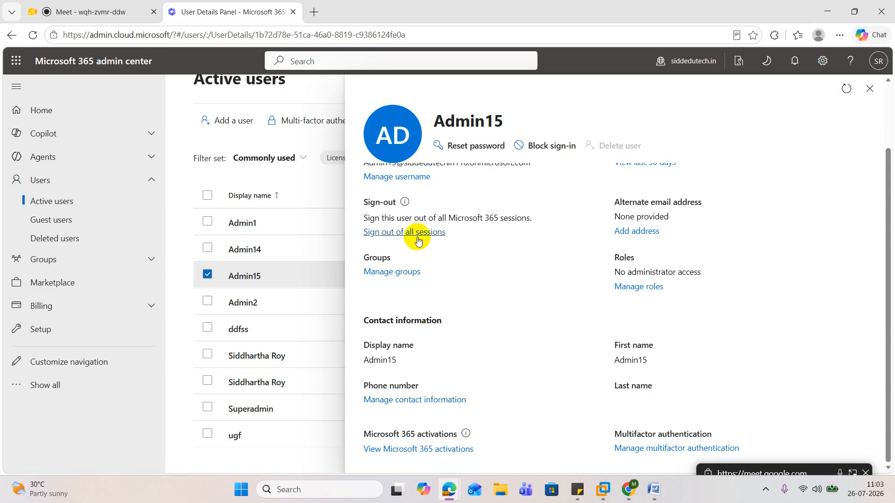
scroll(417, 240, "up", 1)
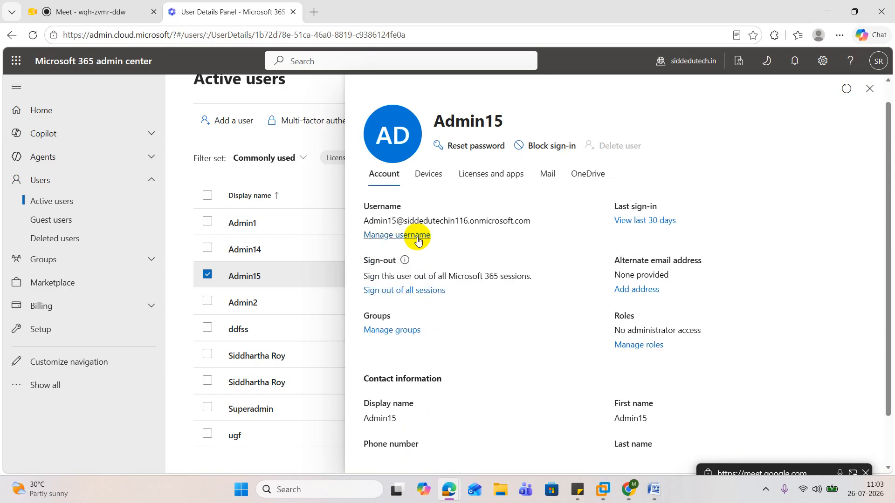
scroll(418, 240, "up", 1)
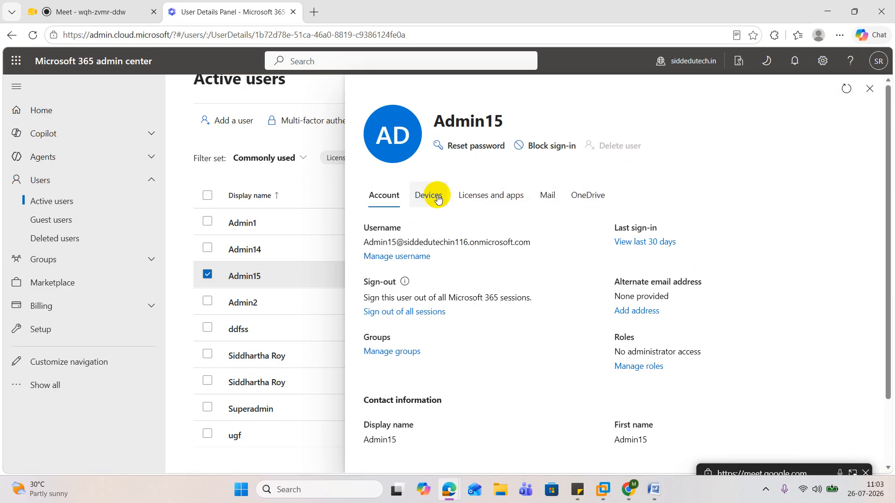
scroll(654, 279, "down", 1)
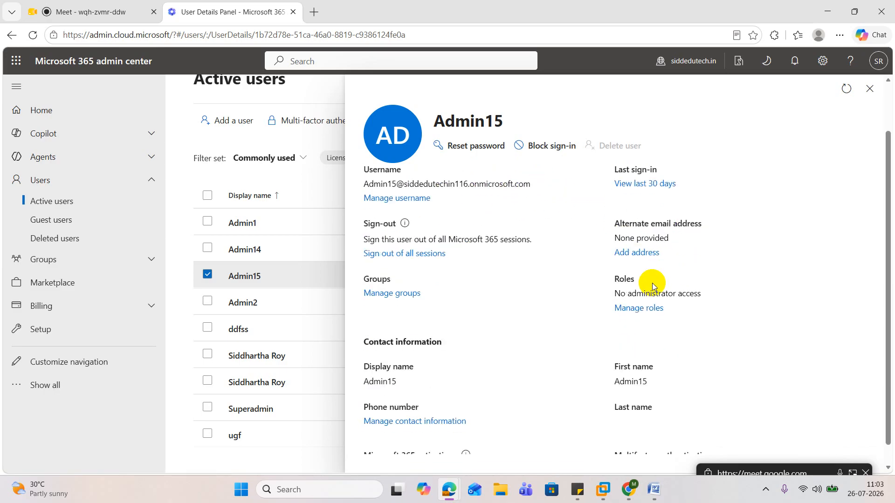
scroll(652, 284, "down", 1)
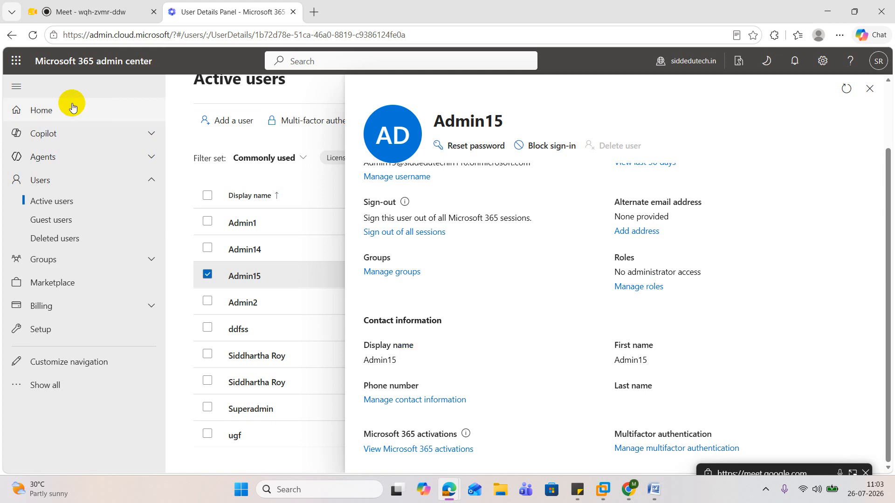
Return to VMware Workstation and switch to the DC2019 machine to review the Get-ADUser query for Admin1 in PowerShell
left_click(93, 16)
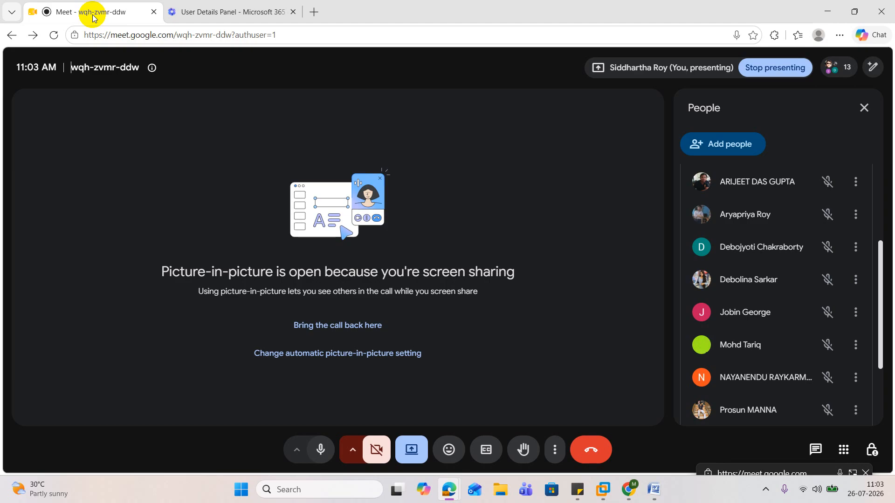
left_click(829, 11)
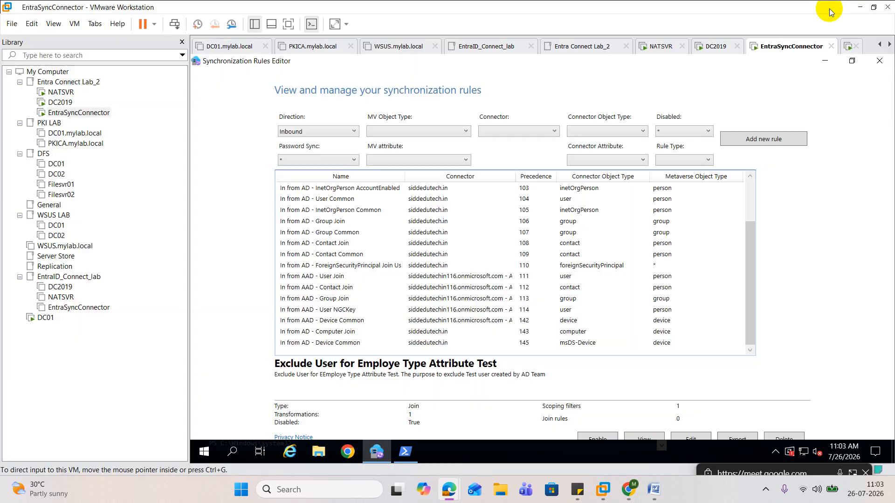
left_click(404, 453)
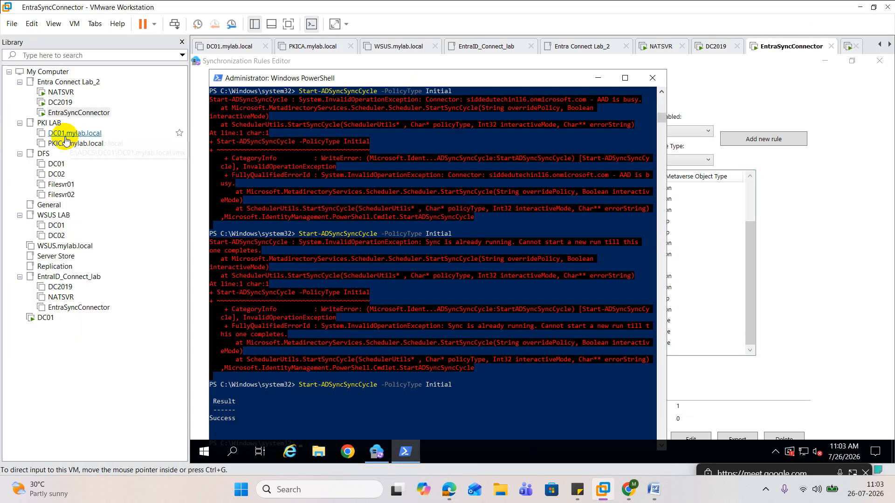
left_click(60, 102)
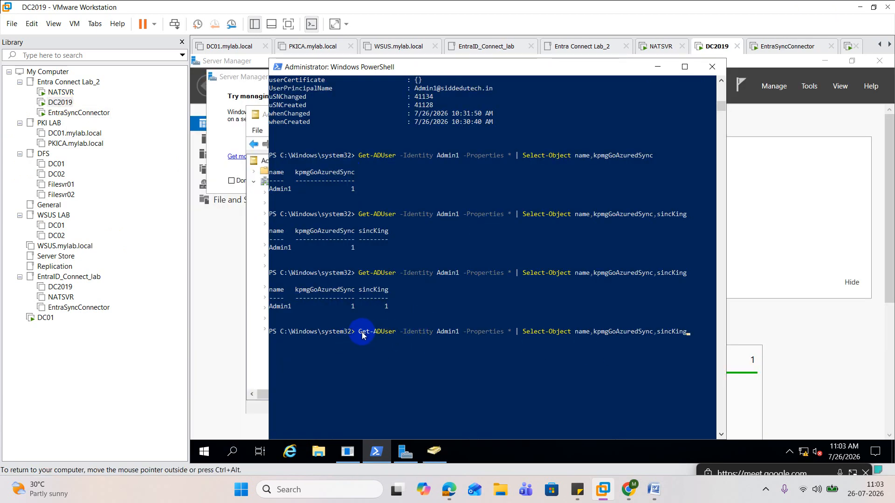
left_click_drag(362, 336, 688, 332)
scroll(584, 376, "down", 1)
left_click(529, 362)
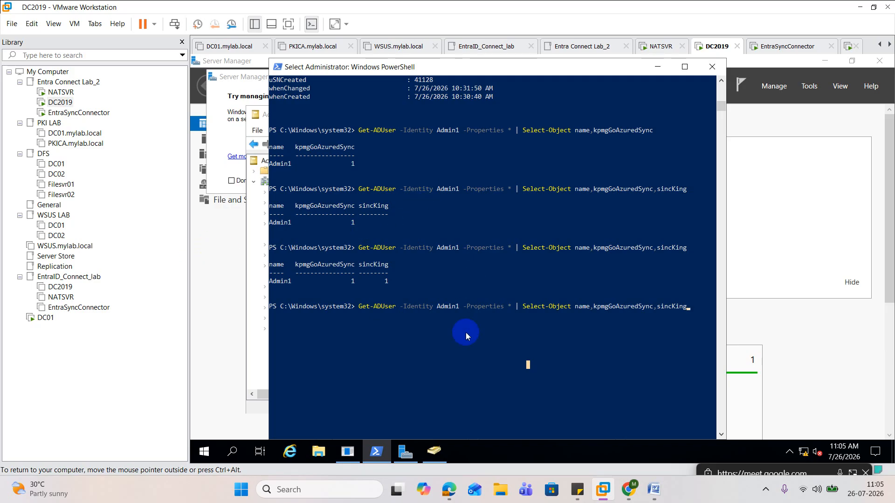
Switch to Active Directory Users and Computers and open the distinguishedName attribute of the ORG_User OU to copy its value
left_click(434, 451)
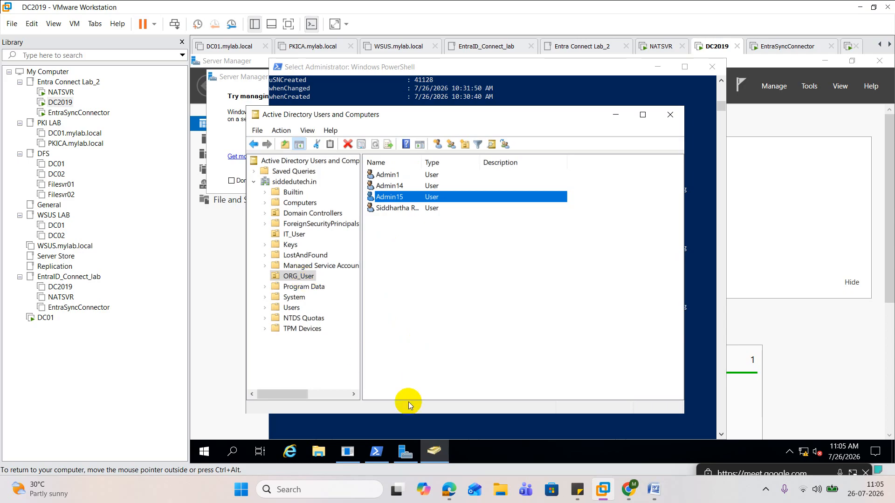
right_click(308, 277)
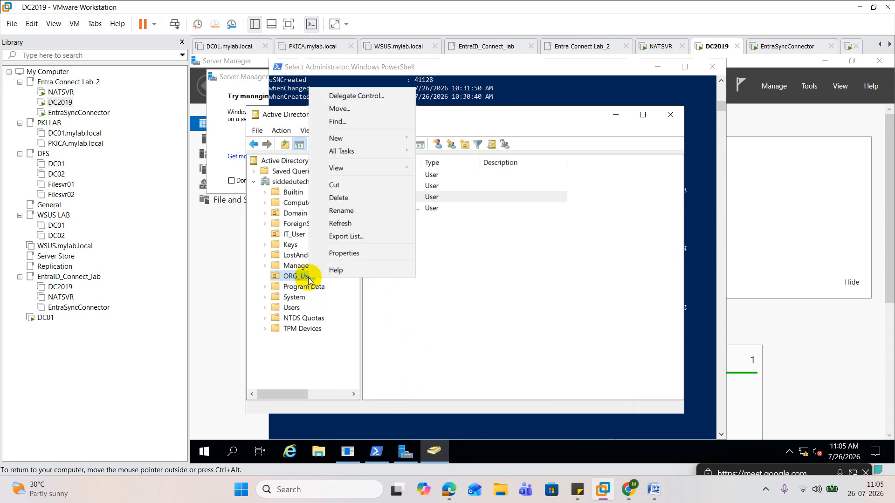
left_click(336, 250)
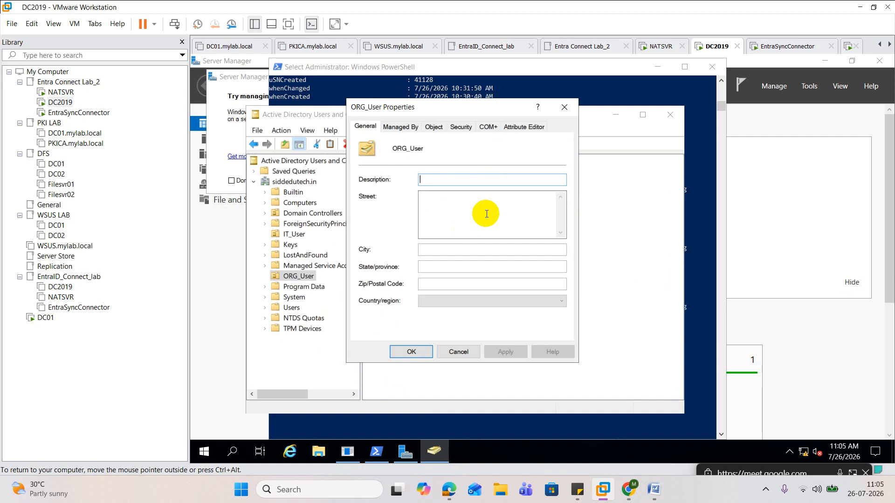
left_click(518, 126)
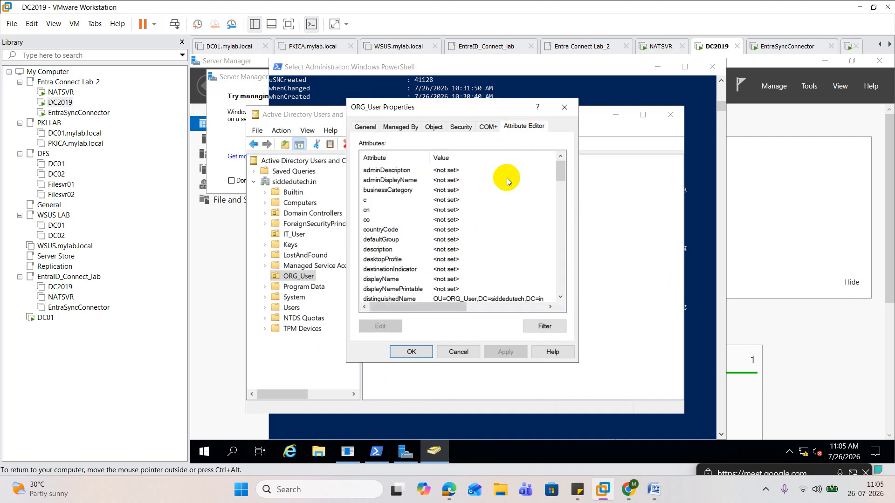
left_click(498, 306)
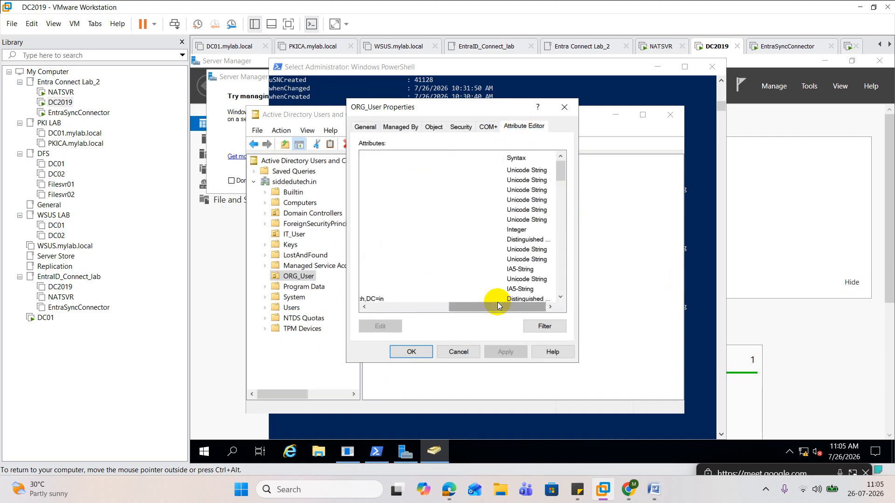
left_click_drag(491, 306, 379, 306)
double_click(460, 300)
key("super+c")
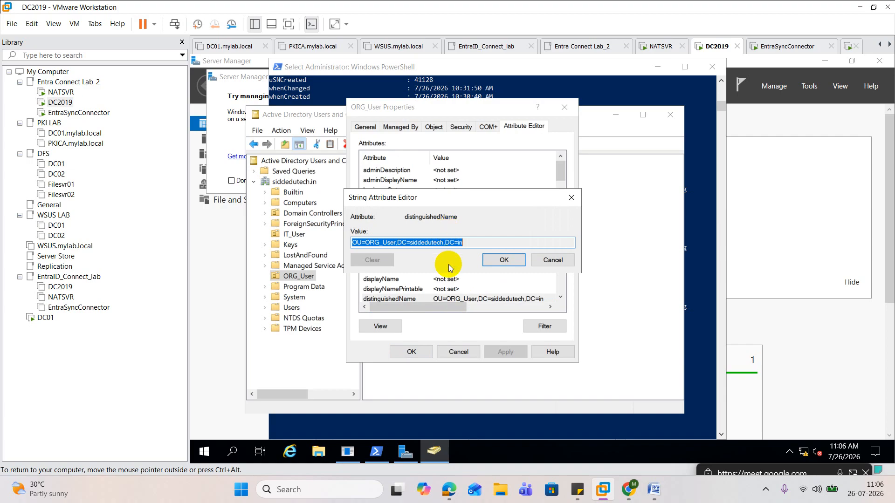
Return to PowerShell on DC2019 and clear the pending Get-ADUser command for Admin1 from the prompt
left_click(471, 428)
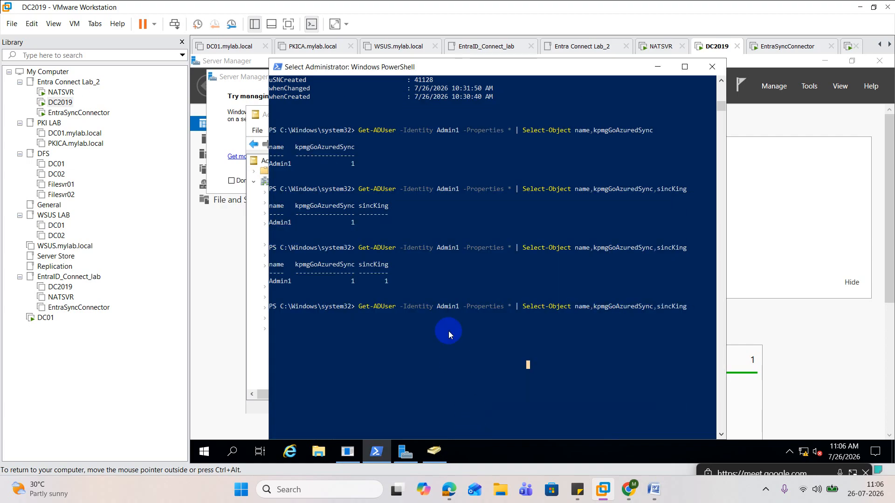
key("Escape")
key("BackSpace")
key("BackSpace")
key("BackSpace")
key("BackSpace")
key("BackSpace")
key("BackSpace")
key("BackSpace")
key("BackSpace")
key("BackSpace")
key("BackSpace")
key("BackSpace")
key("BackSpace")
key("BackSpace")
key("BackSpace")
key("BackSpace")
key("BackSpace")
key("BackSpace")
key("BackSpace")
key("BackSpace")
key("BackSpace")
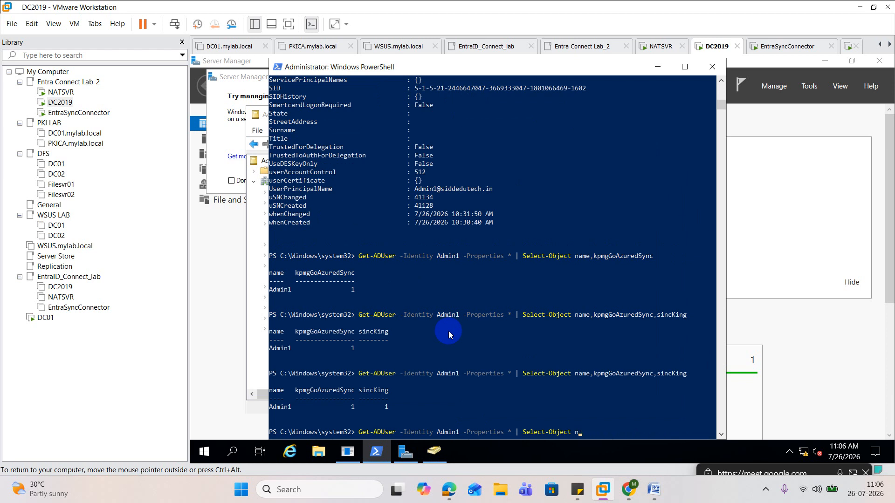
key("BackSpace")
key("BackSpace")
key("BackSpace")
key("BackSpace")
key("BackSpace")
key("BackSpace")
key("BackSpace")
key("BackSpace")
key("BackSpace")
key("BackSpace")
key("BackSpace")
key("BackSpace")
key("BackSpace")
key("BackSpace")
key("BackSpace")
key("BackSpace")
key("BackSpace")
key("BackSpace")
key("BackSpace")
key("BackSpace")
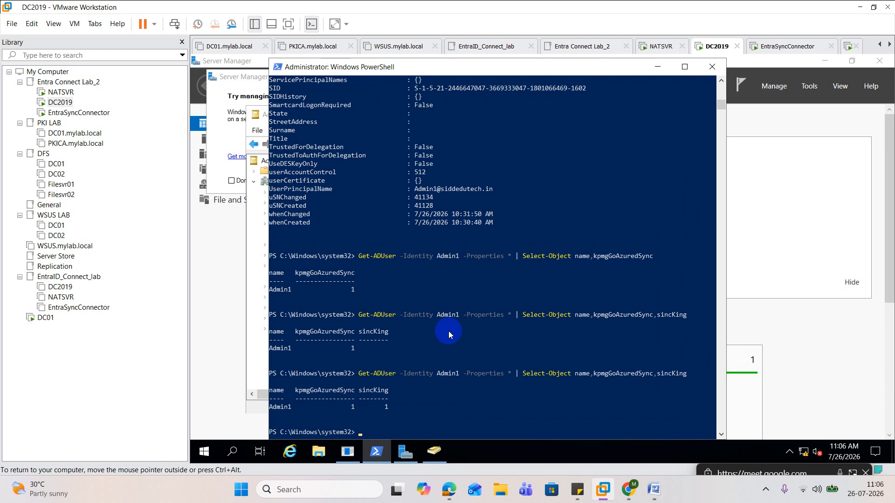
Begin a new Get-ADUser command with the -Properties parameter at the PowerShell prompt
type("get-aduse")
key("Tab")
type("-Prope")
type("r -pr")
key("Tab")
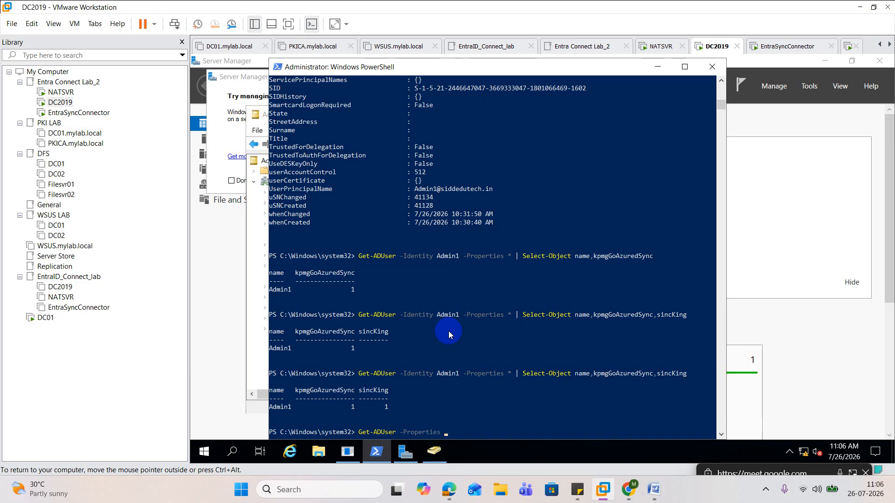
Add -SearchBase "OU=ORG_User,DC=siddedutech,DC=in" to the pending Get-ADUser command and set -Properties to *
type("-searc")
key("Tab")
type("\"")
right_click(519, 355)
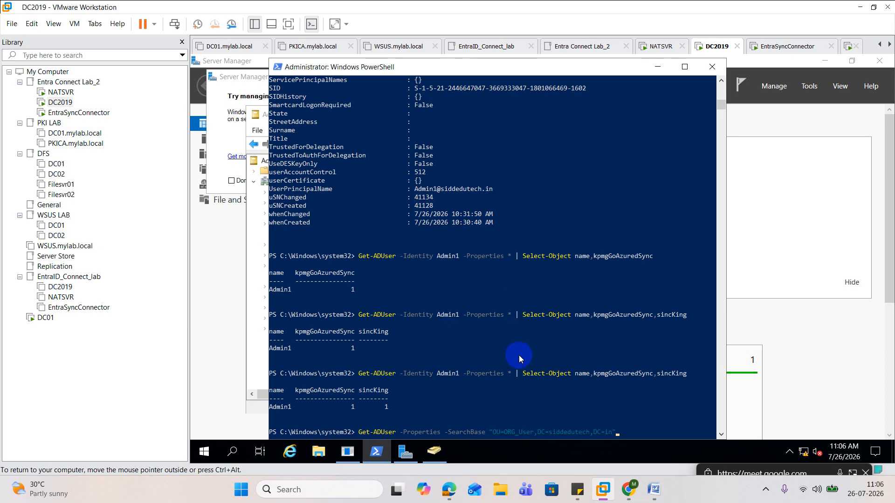
type("\"")
type("*")
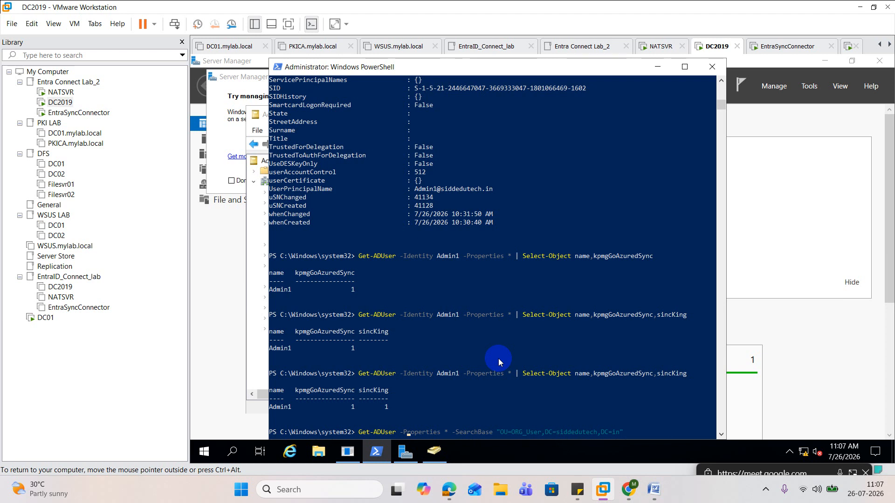
type("-filter ")
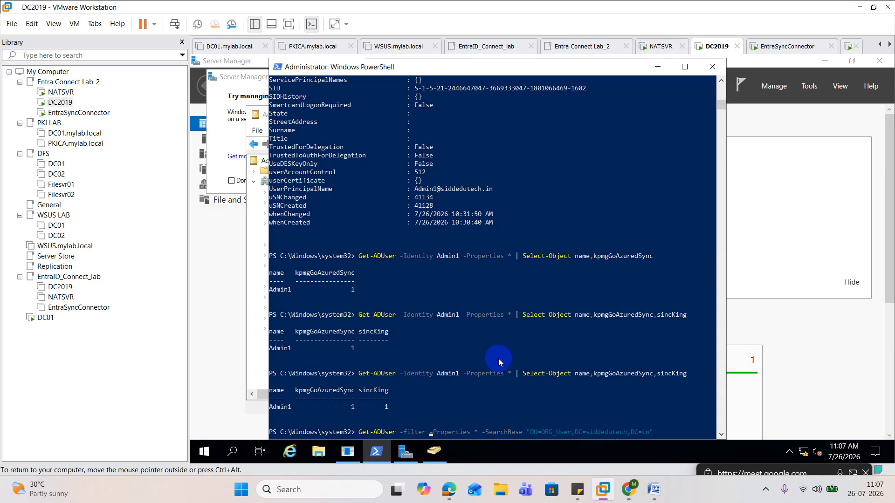
type("*")
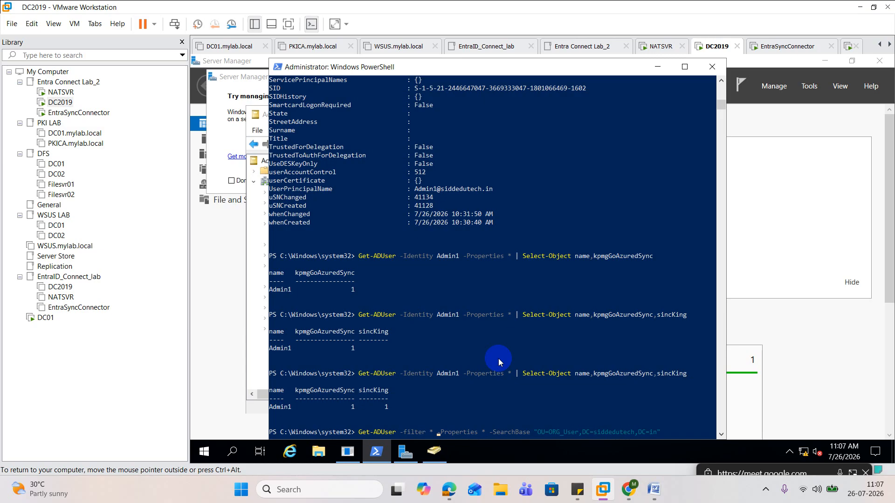
Insert -filter * before the -Properties parameter and run the Get-ADUser query on the ORG_User OU
key("Return")
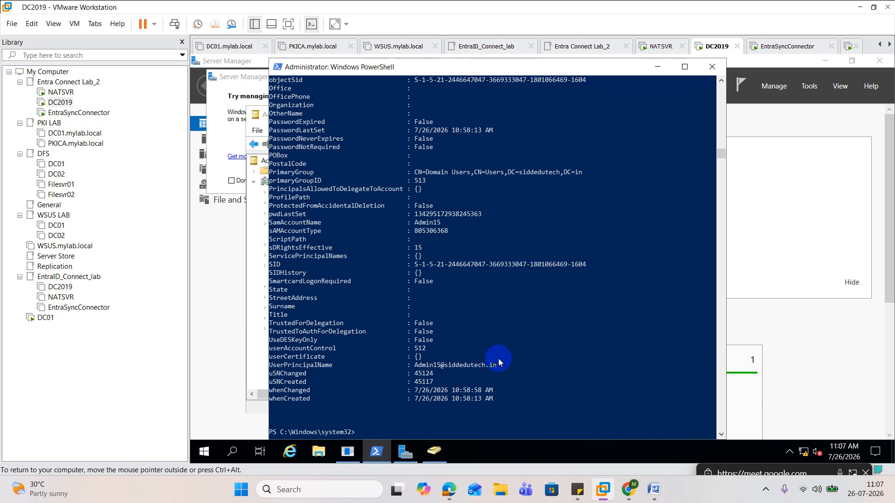
Recall the ORG_User Get-ADUser query and pipe its output to Export-Csv
type("|")
key("Up")
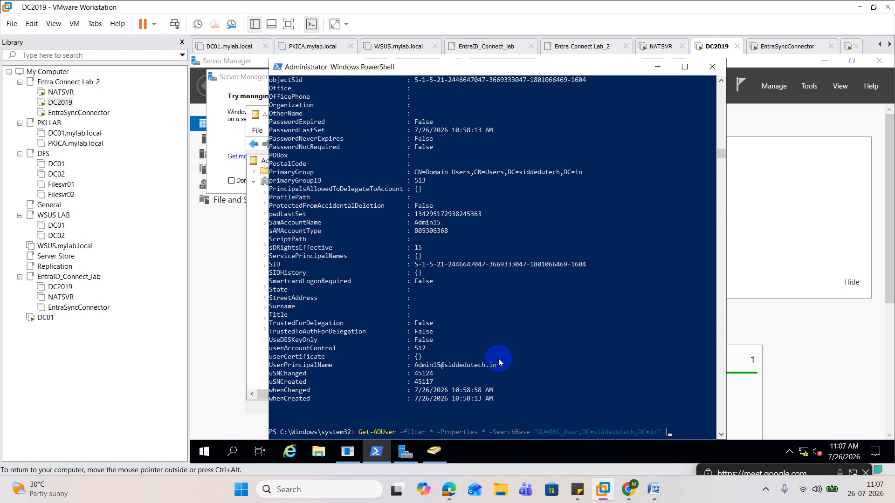
type("export-csv")
key("Tab")
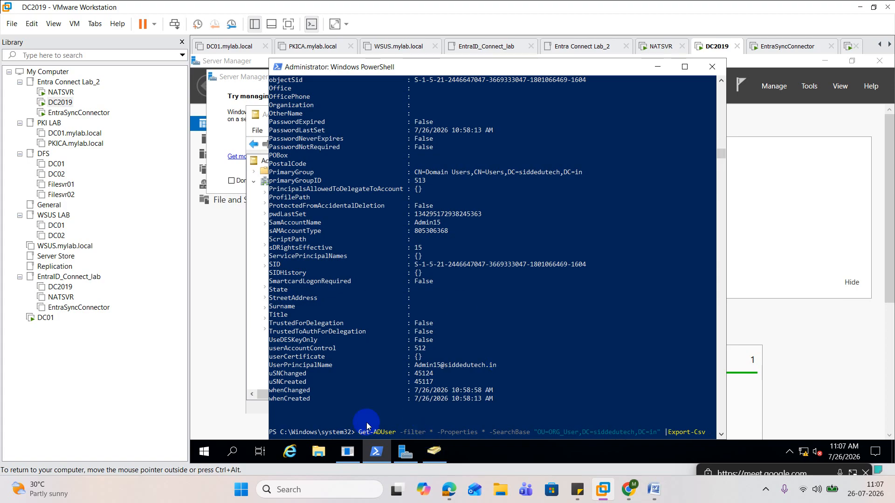
Create a folder named temp on Local Disk (C:) in File Explorer and open it
left_click(323, 451)
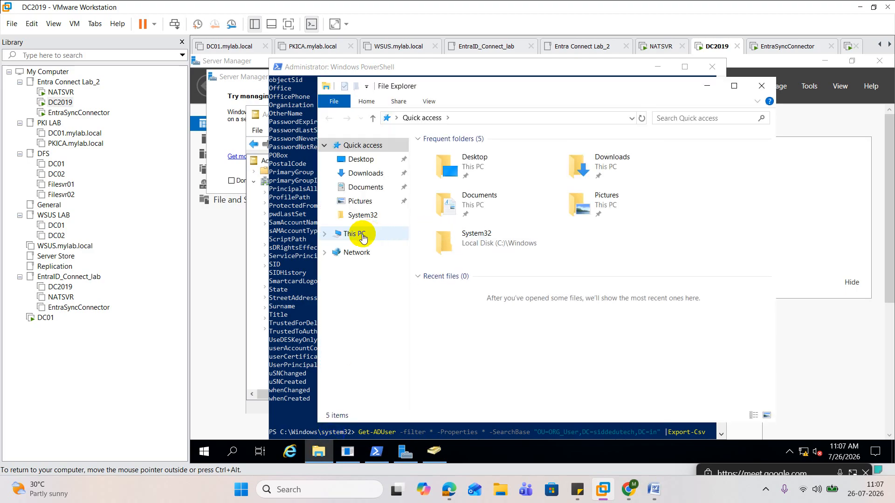
left_click(363, 233)
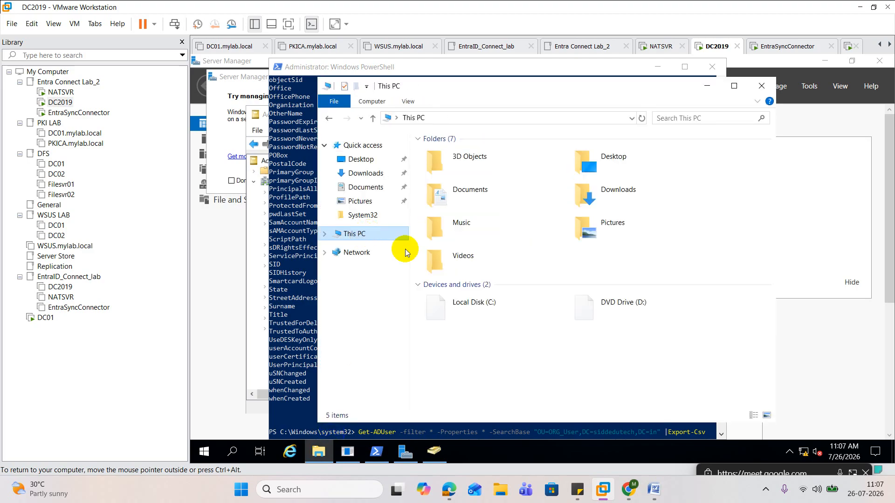
double_click(494, 310)
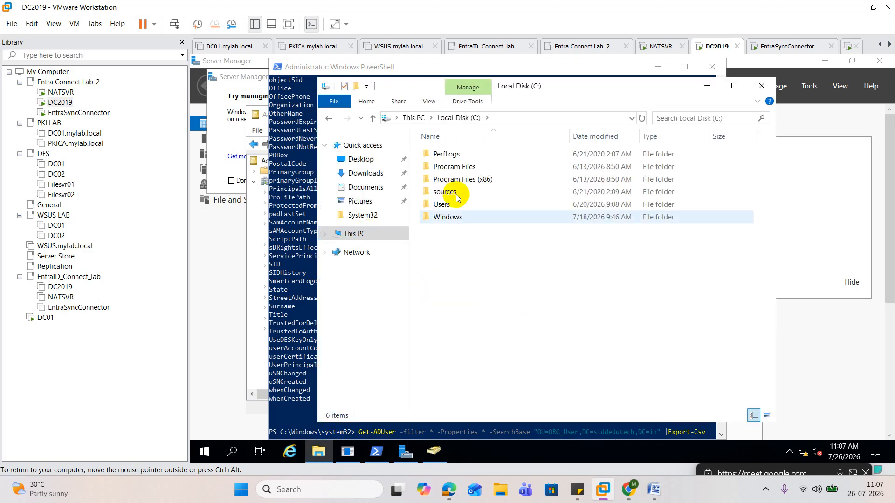
right_click(440, 251)
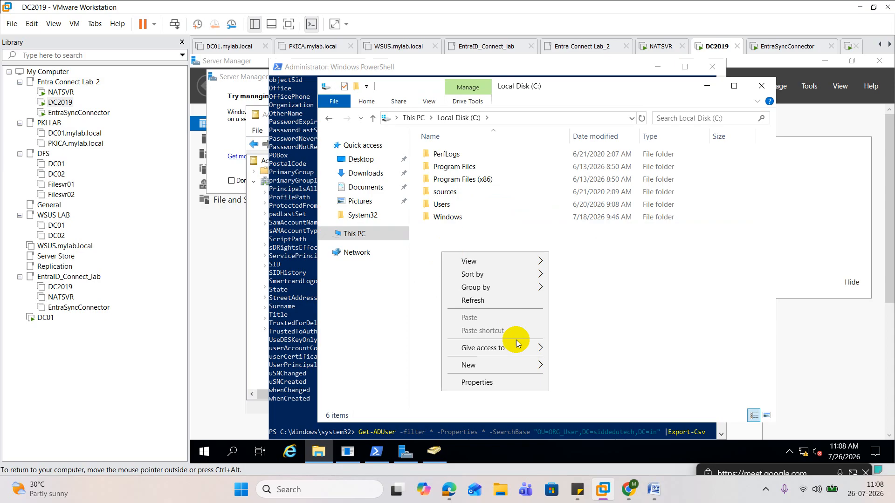
mouse_move(508, 366)
left_click(563, 365)
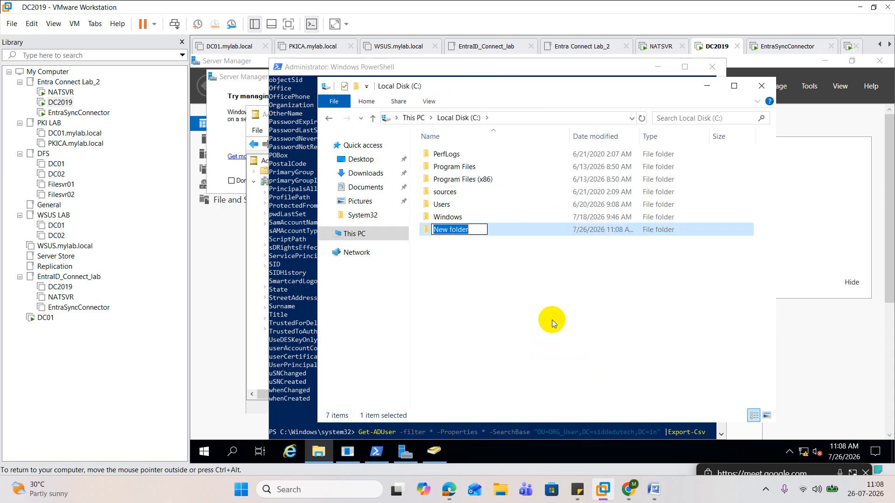
type("temp")
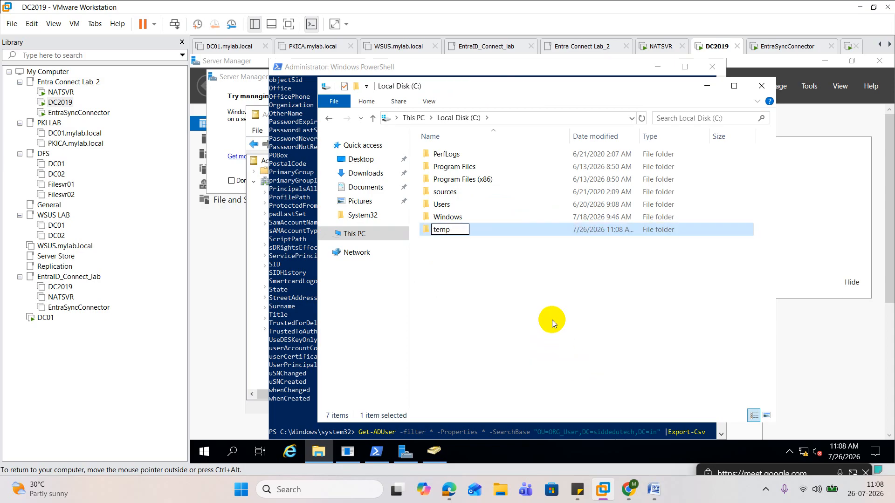
left_click(552, 320)
double_click(449, 229)
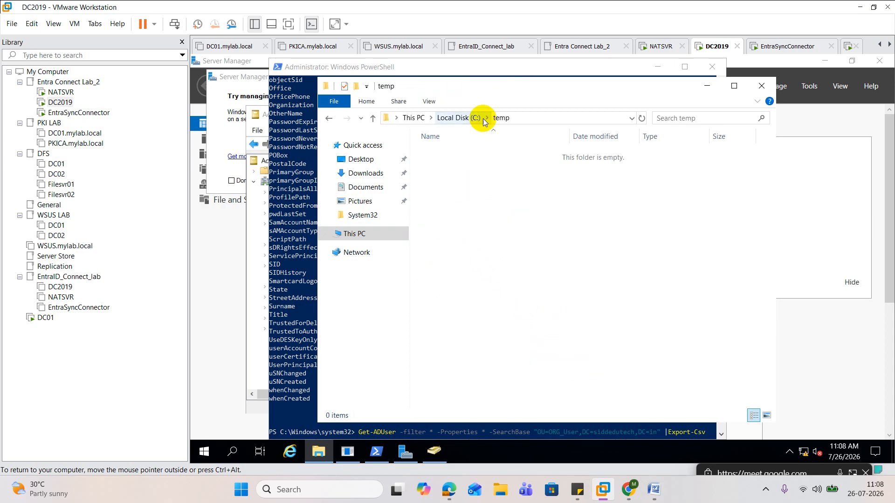
Copy the temp folder's path and enter "C:\temp as the Export-Csv destination in the PowerShell command
left_click(538, 121)
right_click(419, 117)
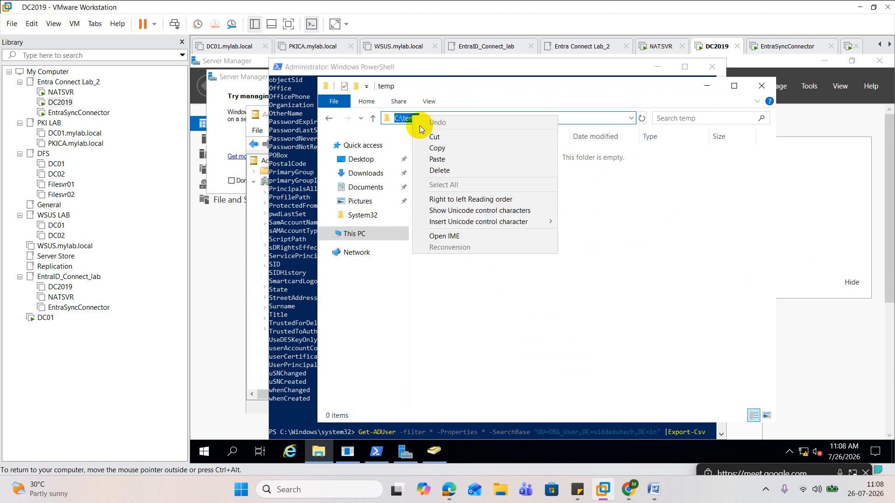
left_click(437, 148)
left_click(308, 307)
scroll(448, 321, "down", 3)
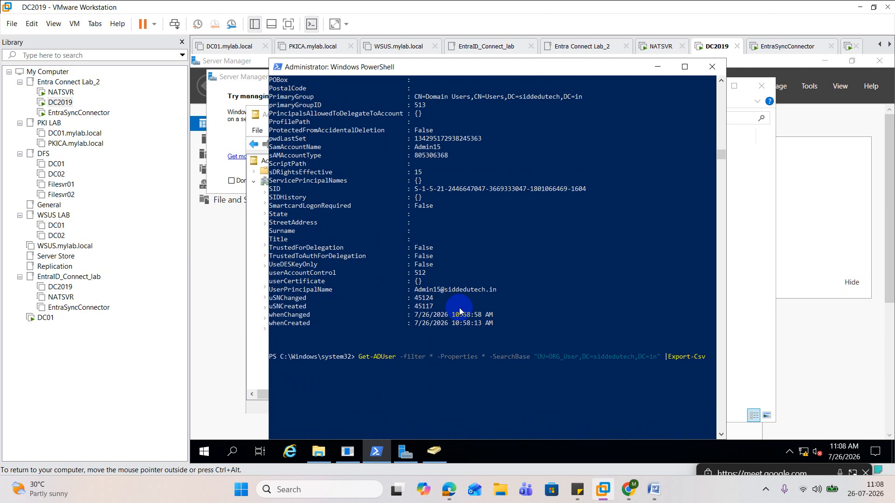
scroll(460, 311, "up", 3)
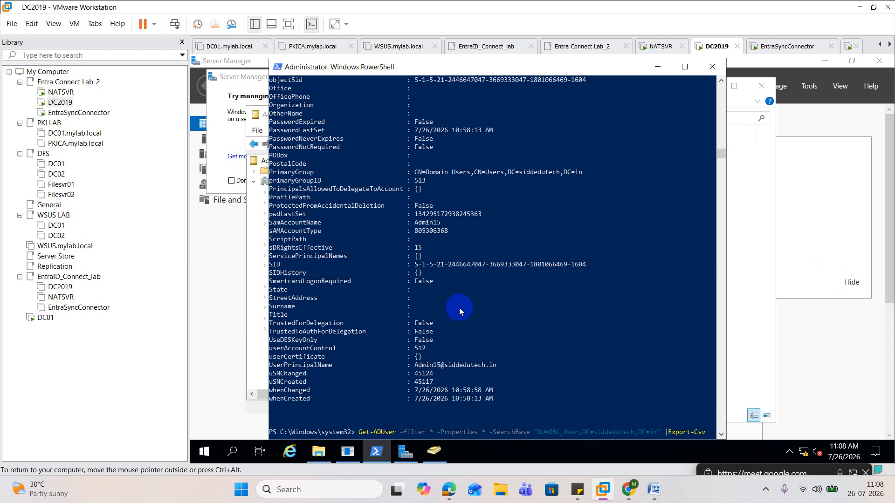
type("\"C:\\temp")
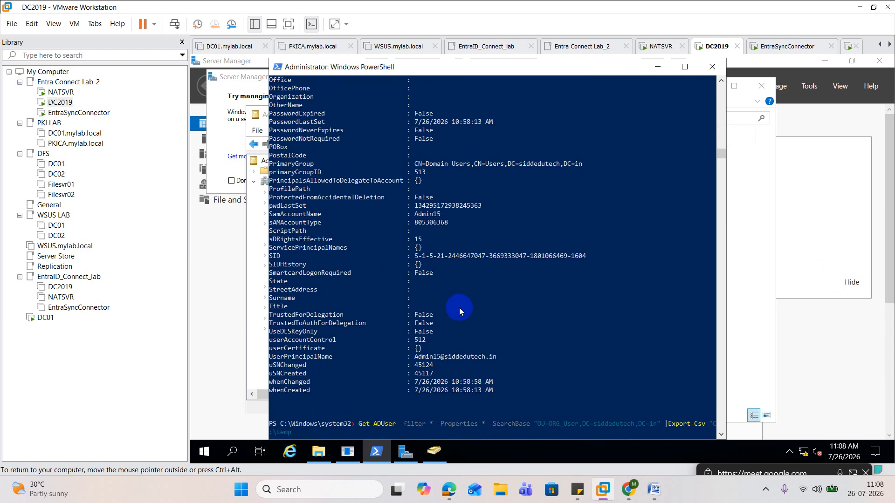
Complete the export path as "C:\temp\Aduser.csv" and run the export command
scroll(459, 308, "down", 2)
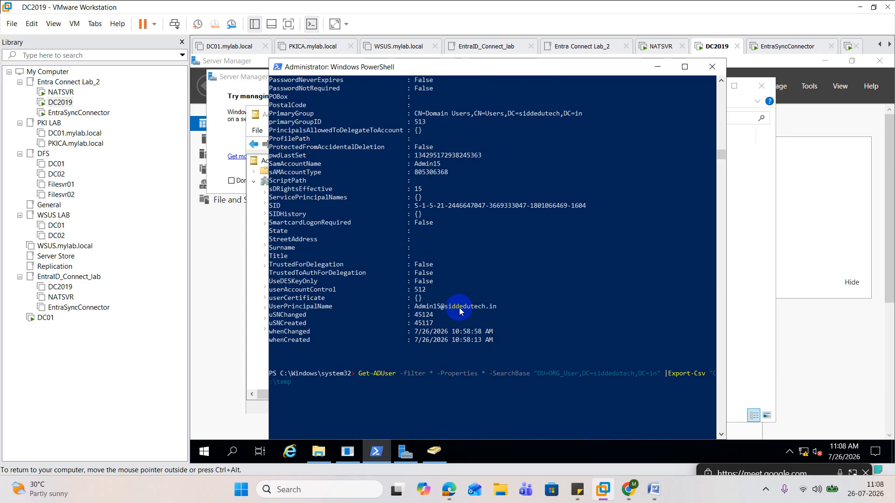
type("\\")
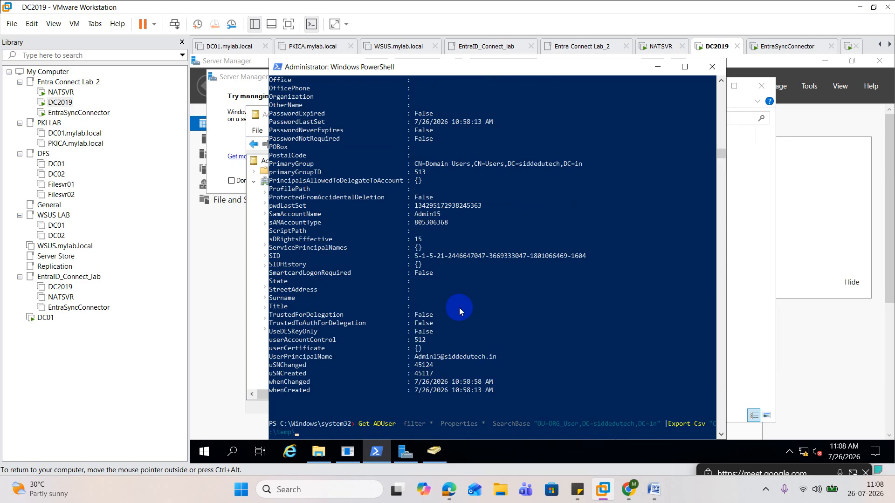
type("Aduser.csv")
scroll(459, 308, "down", 3)
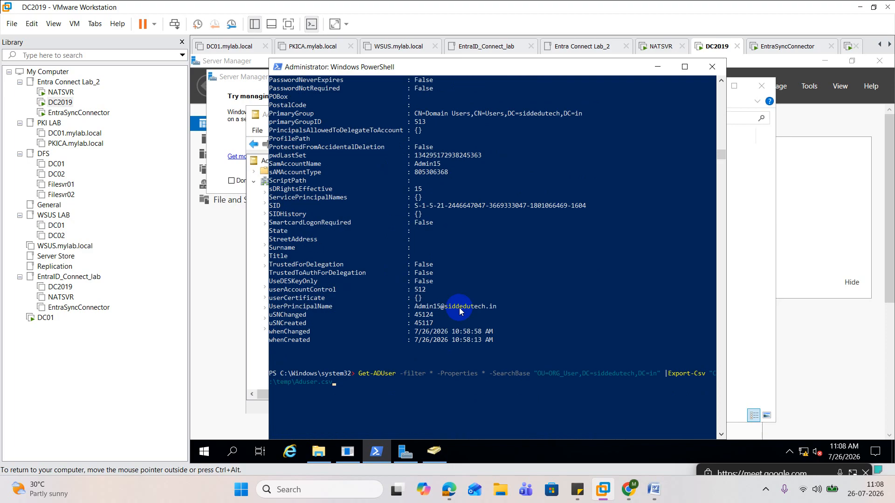
scroll(460, 310, "down", 1)
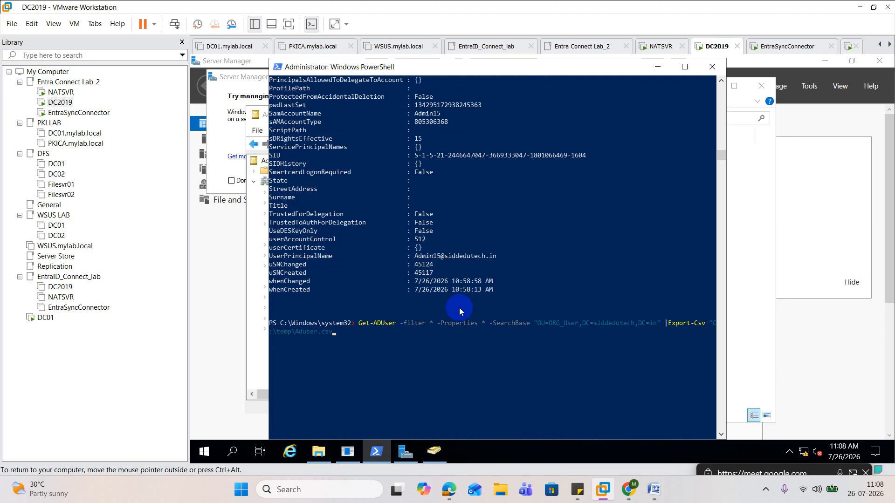
scroll(460, 307, "up", 4)
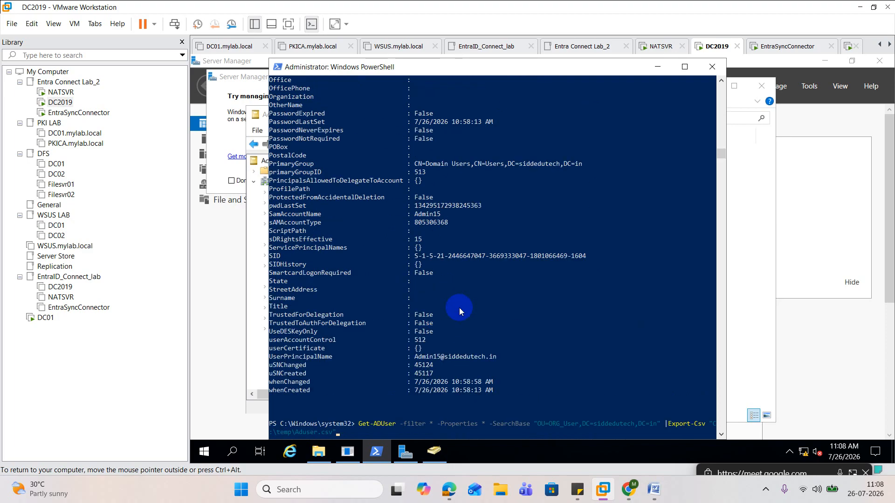
key("Return")
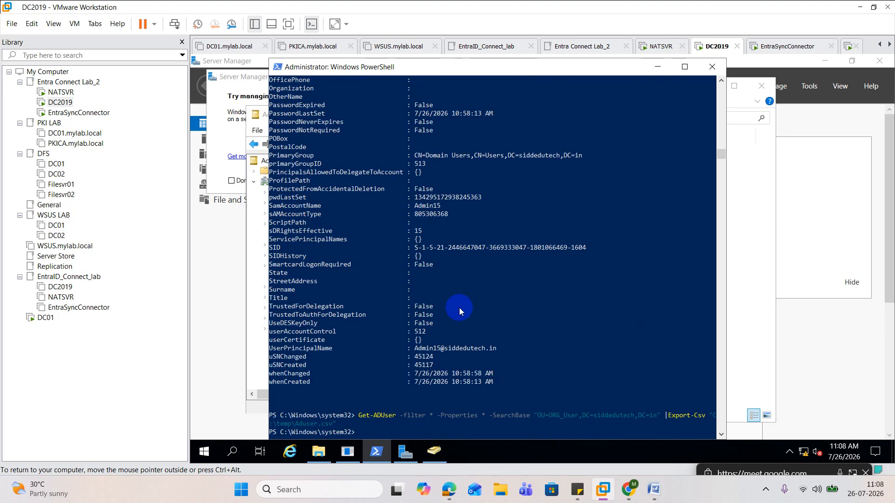
Minimize PowerShell and open Aduser.csv from the temp folder, making Notepad the default app for .csv files
left_click(659, 68)
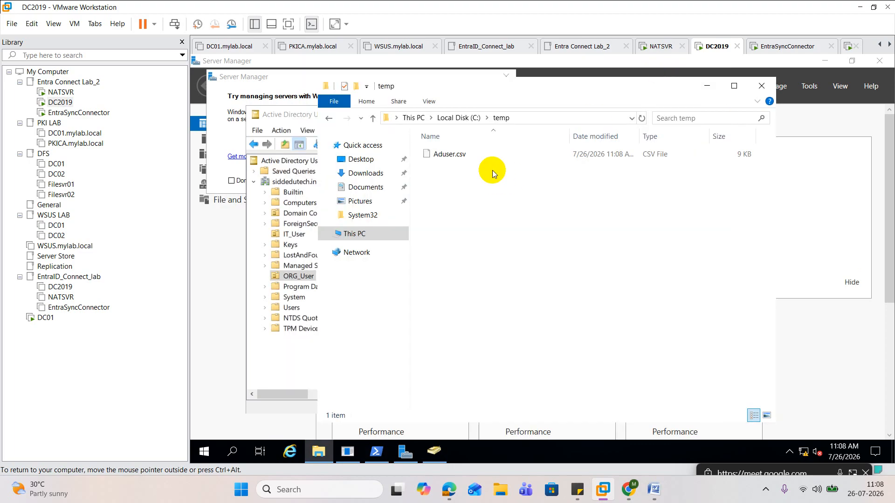
left_click(447, 155)
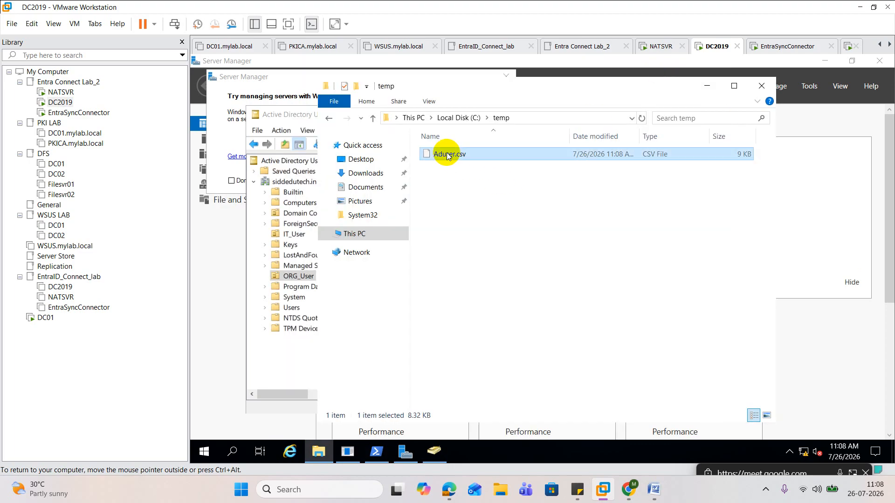
double_click(447, 155)
left_click(468, 212)
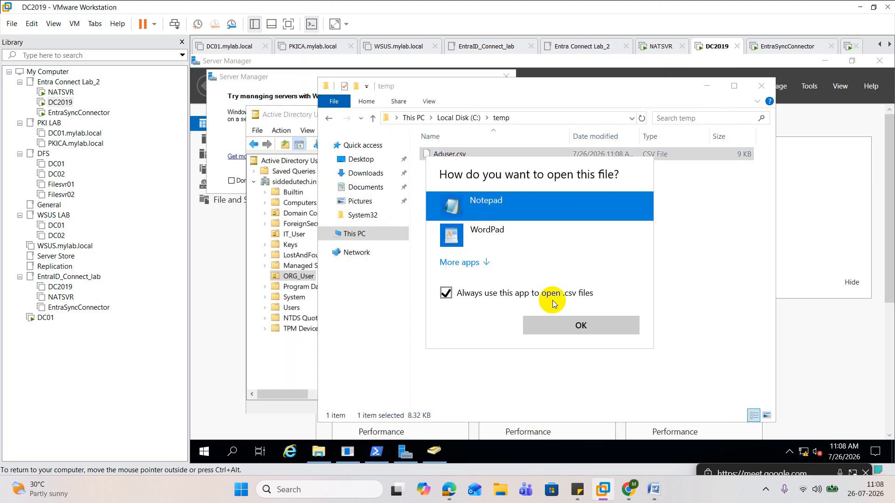
left_click(581, 325)
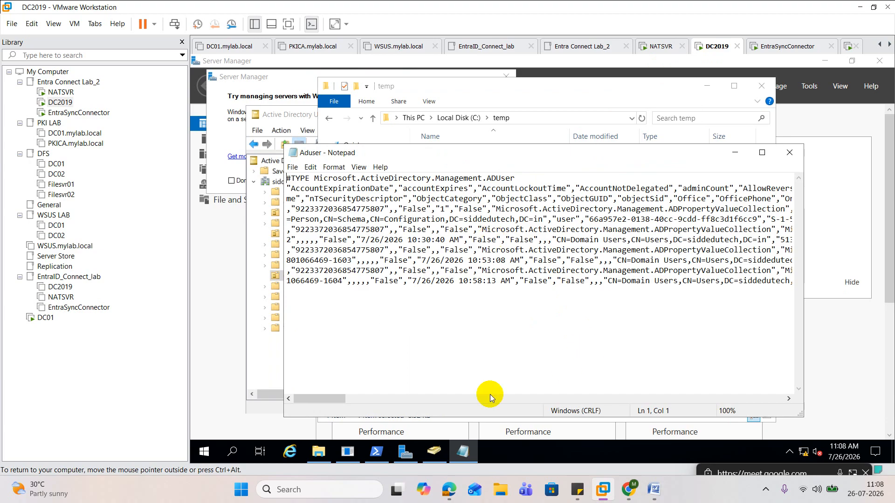
Return to PowerShell, recall the export command and insert |Seect-object Name before the Export-Csv pipe
left_click(391, 444)
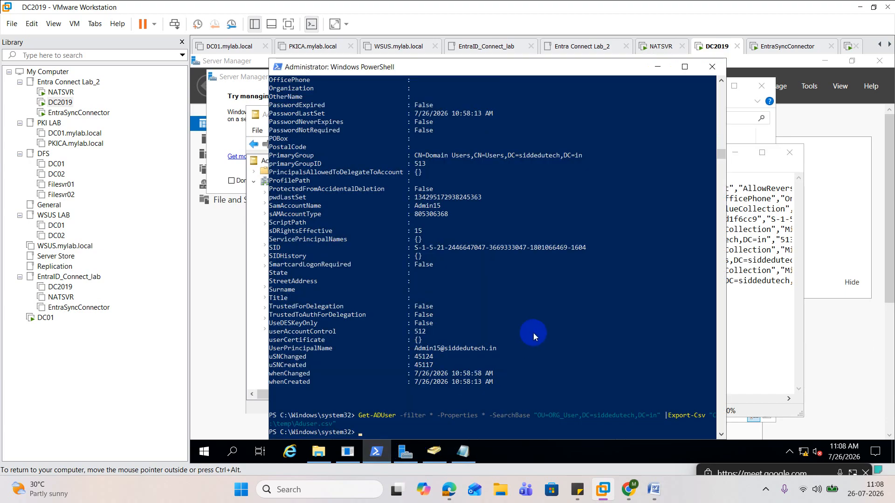
scroll(533, 333, "down", 2)
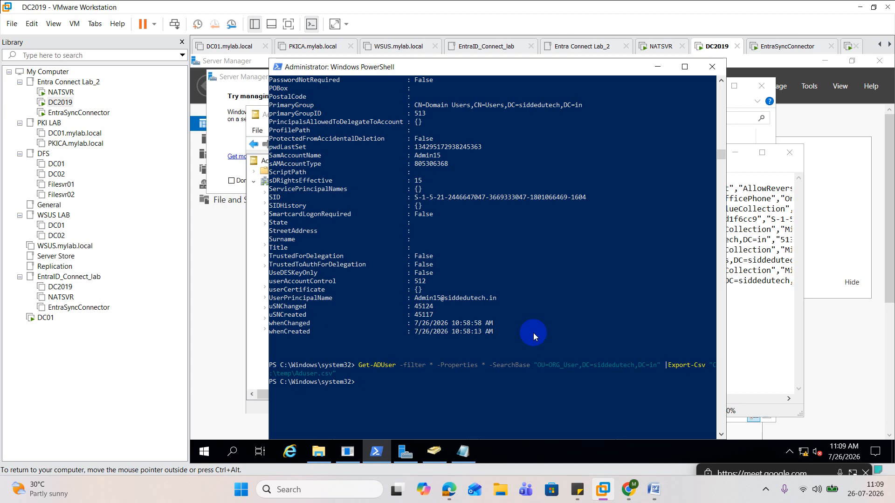
key("Up")
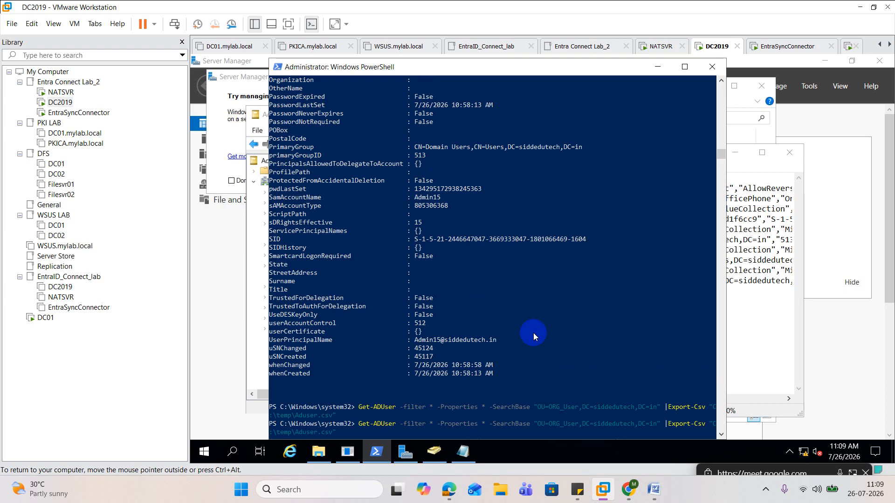
type("|Seect-ob")
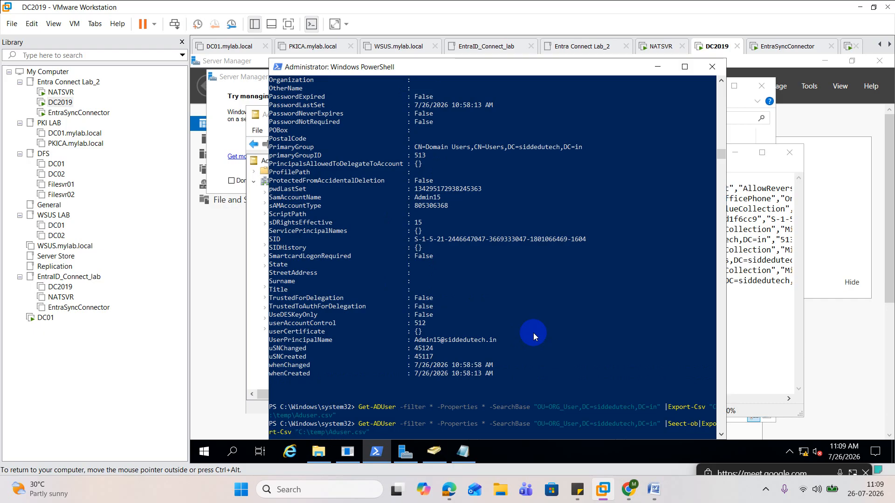
type("ject Name ")
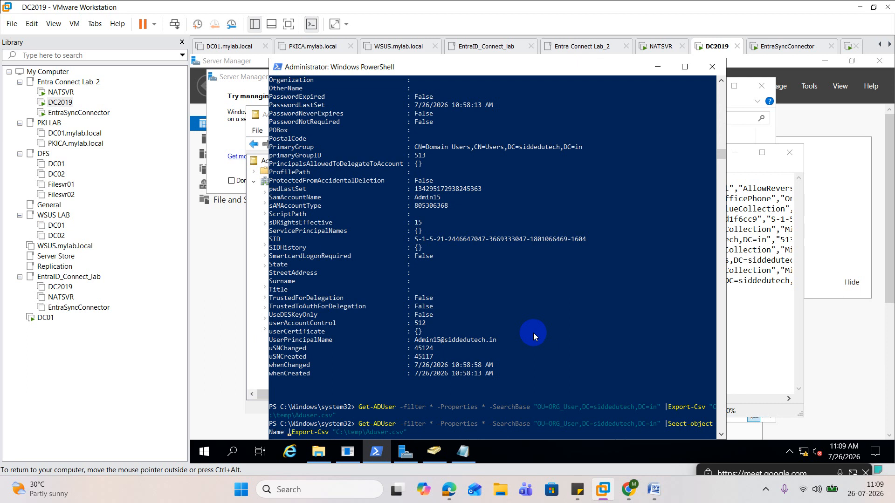
type(",")
type("Sam")
type("Accountna")
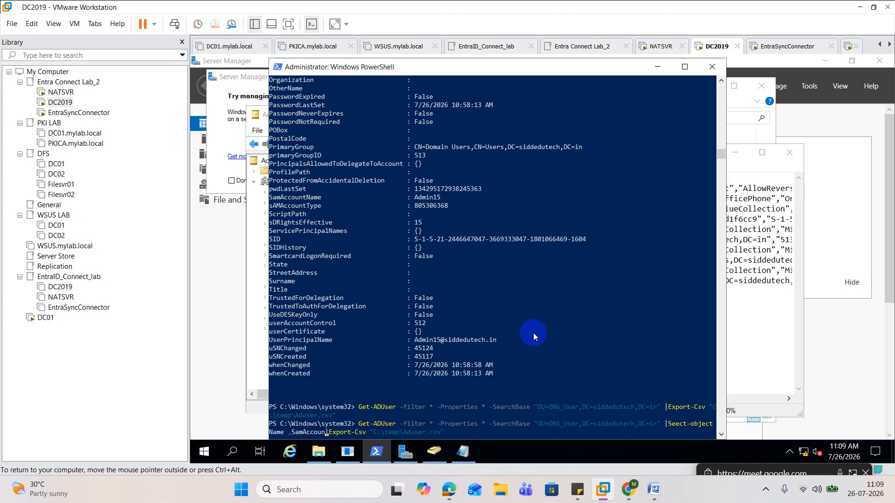
type("me")
Close the old Aduser file in Notepad and delete Aduser.csv from the temp folder
left_click(789, 153)
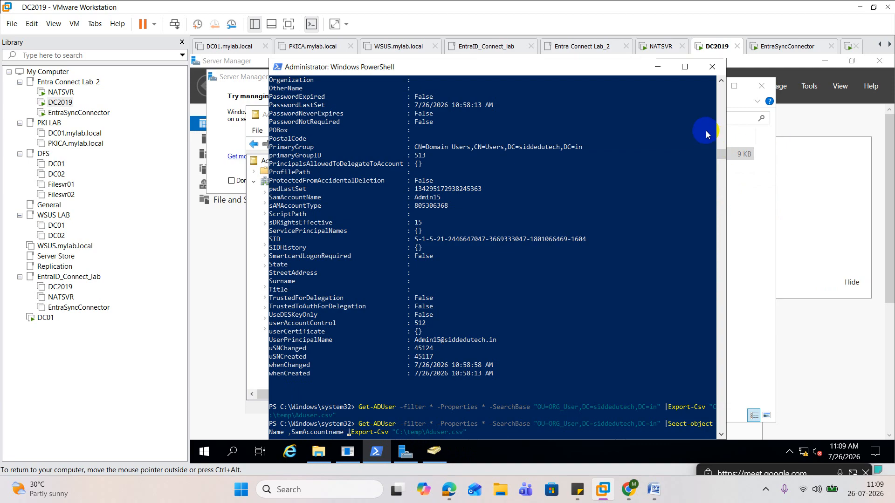
left_click(754, 200)
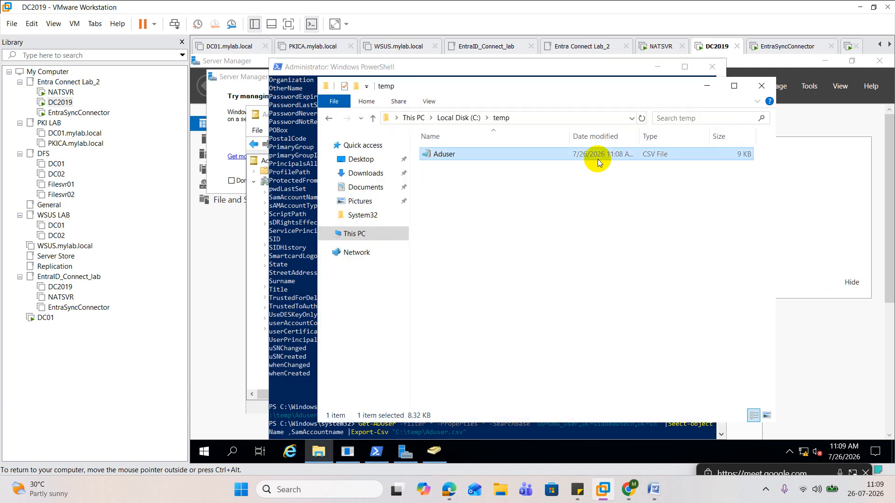
key("Delete")
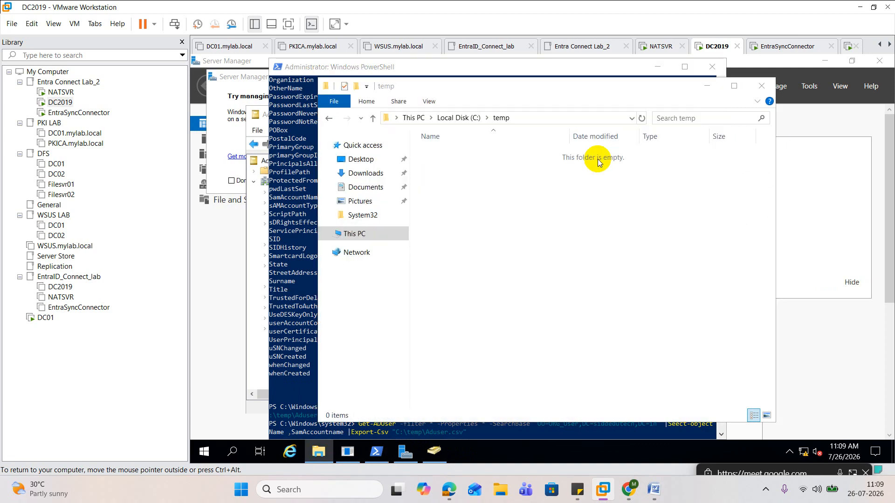
Return to PowerShell and run the export command with the Name and SamAccountname properties
left_click(312, 229)
scroll(370, 243, "down", 3)
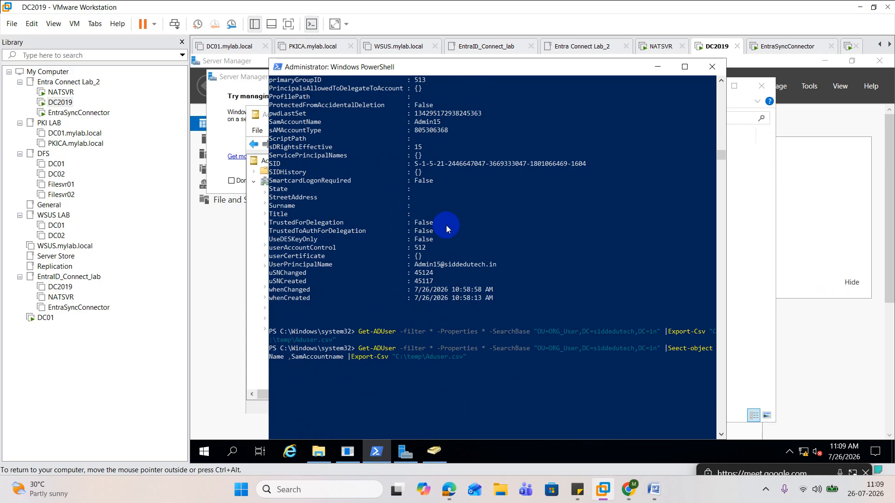
key("Return")
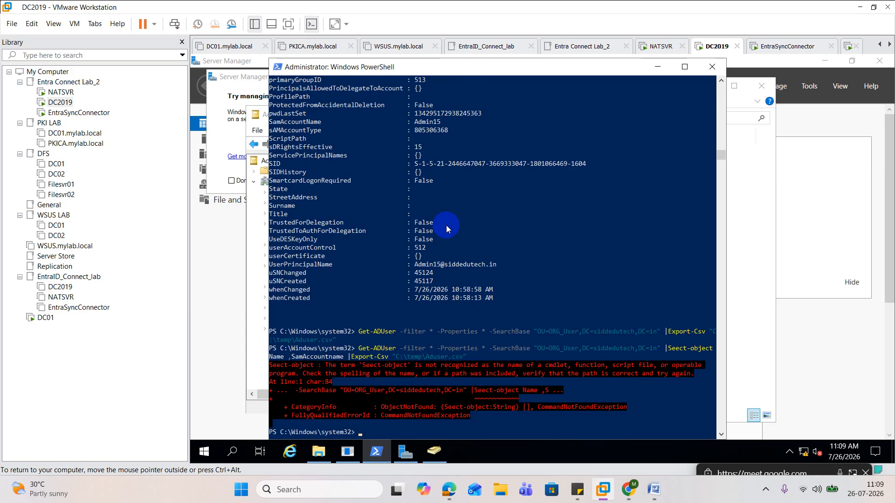
Recall the export command, correct Seect-object to Select-object and run it again
key("Up")
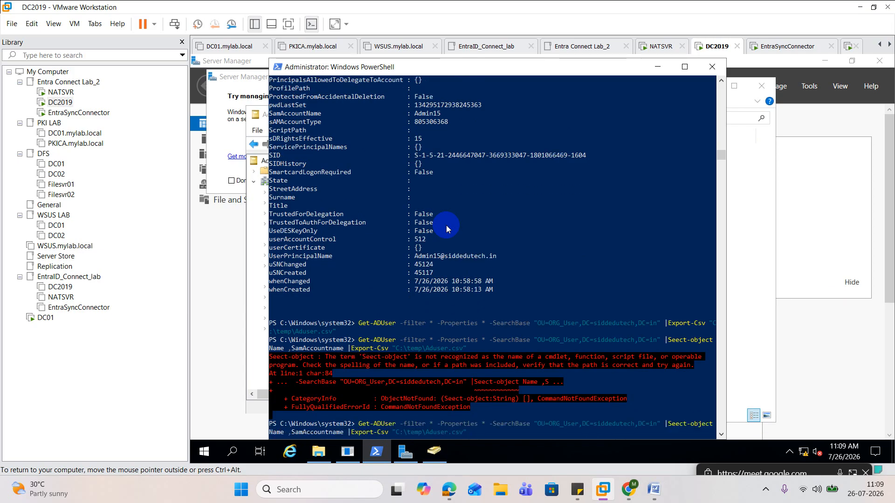
key("Left")
key("Left")
key("Left")
key("Left")
key("Left")
key("Left")
key("Left")
key("Left")
key("Left")
key("Left")
key("Left")
key("Left")
key("Left")
key("Left")
key("Left")
key("Left")
key("Left")
key("Left")
key("Left")
key("Left")
key("Delete")
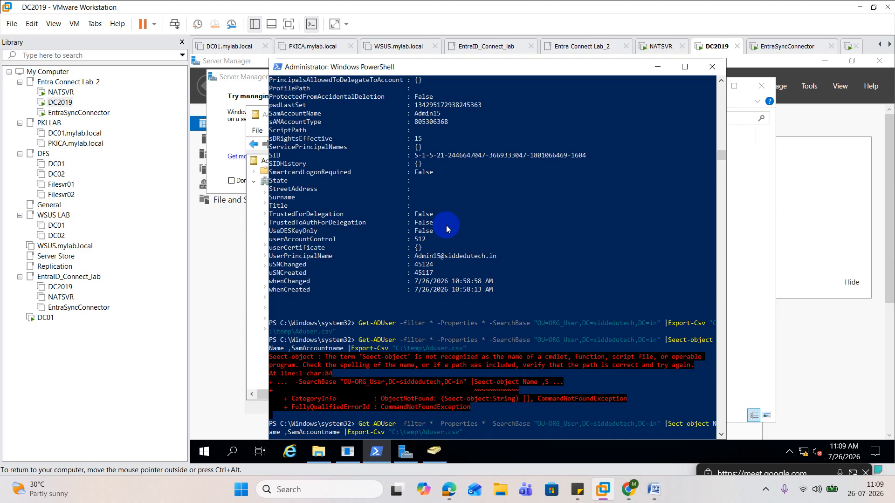
type("le")
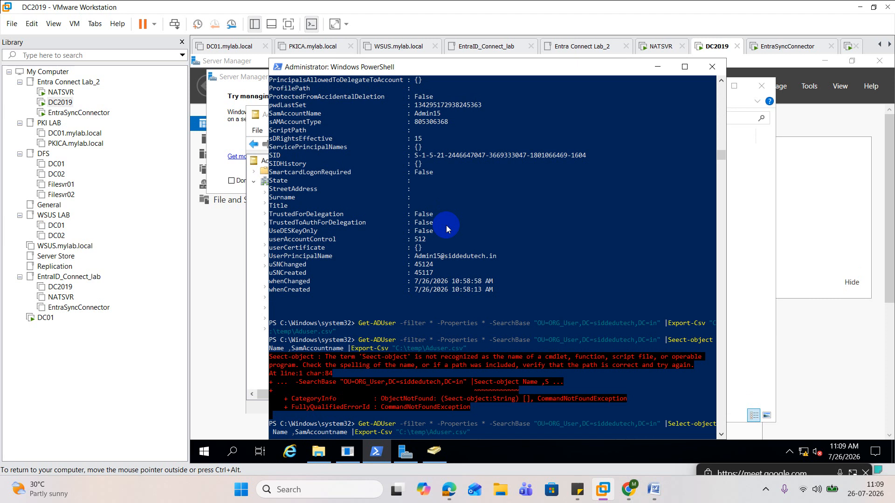
key("Return")
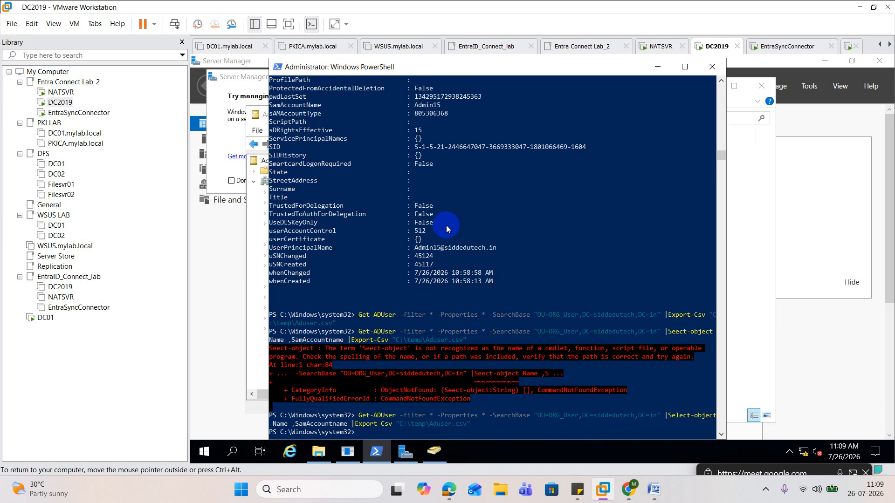
Minimize PowerShell and open the newly exported Aduser.csv from the temp folder to review its rows
left_click(657, 67)
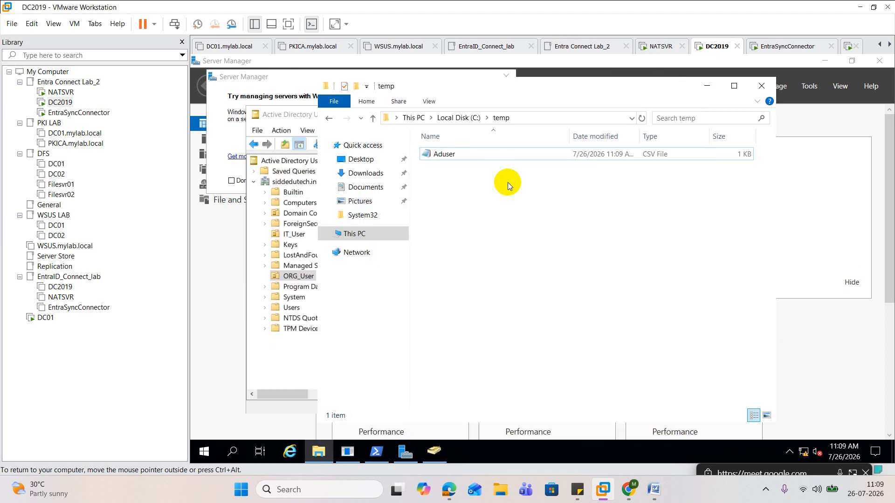
double_click(486, 156)
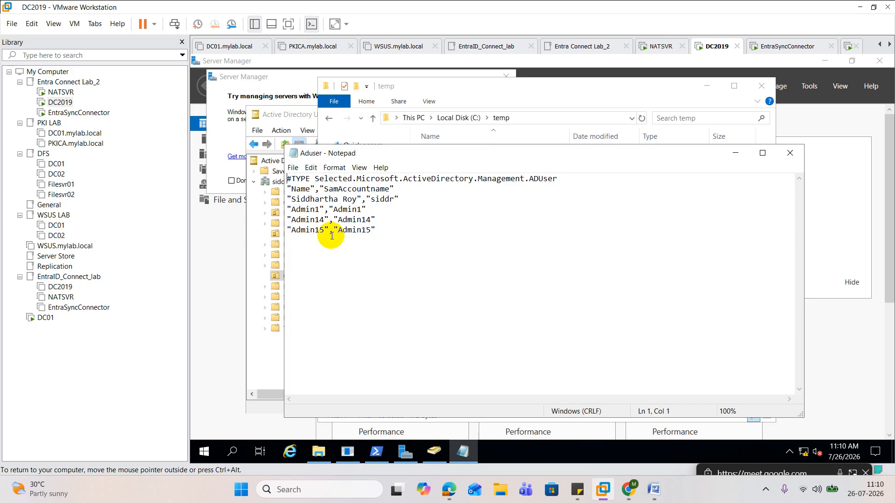
double_click(383, 200)
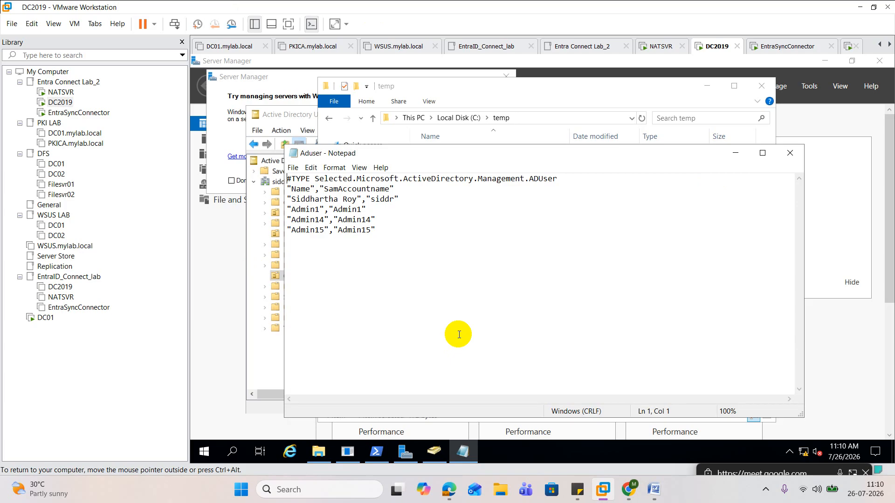
left_click(406, 240)
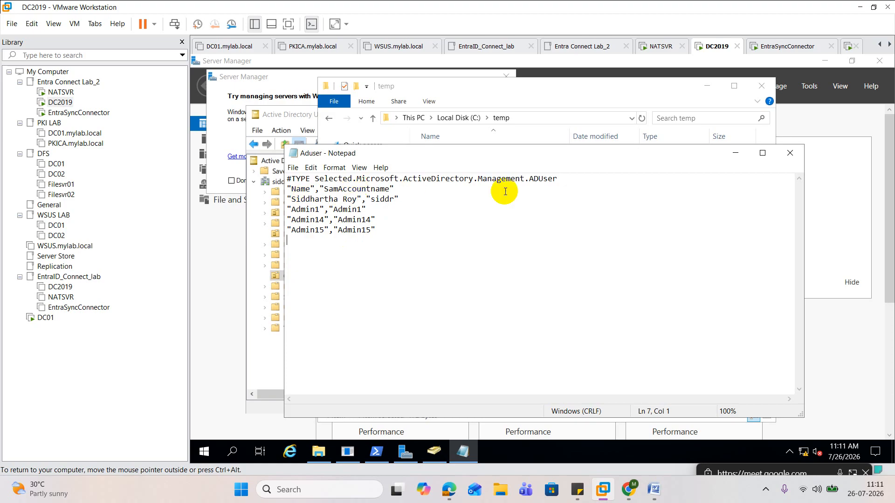
Delete the #TYPE line and the "Name","SamAccountname" header from the Aduser file
left_click_drag(577, 179, 191, 143)
key("Delete")
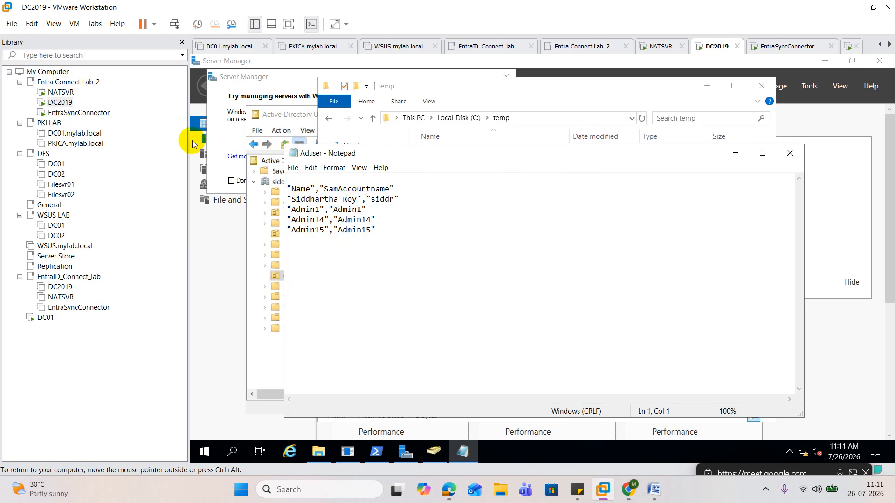
left_click_drag(420, 191, 229, 165)
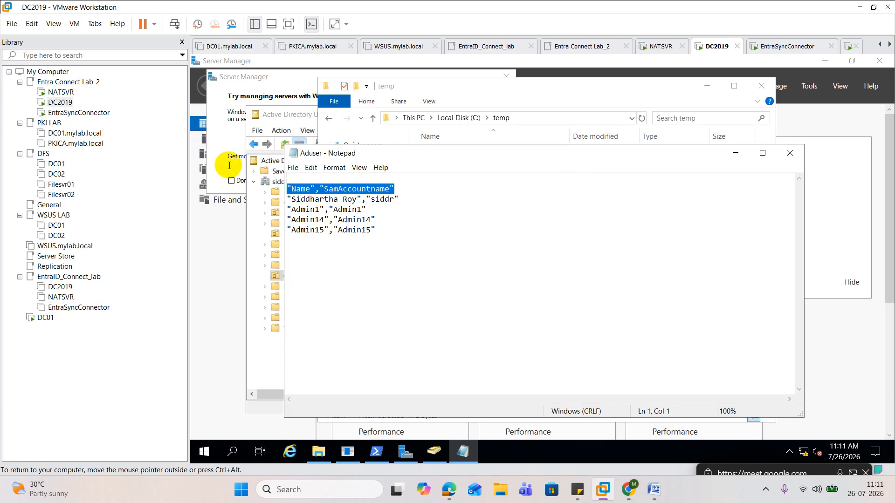
key("Delete")
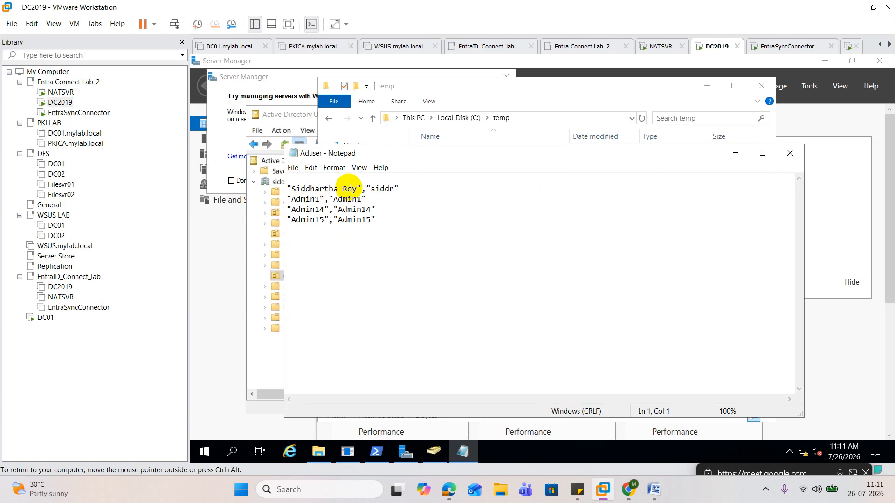
Delete the Name value and its comma from each of the four user rows, keeping only the account names
left_click_drag(366, 190, 254, 183)
key("Delete")
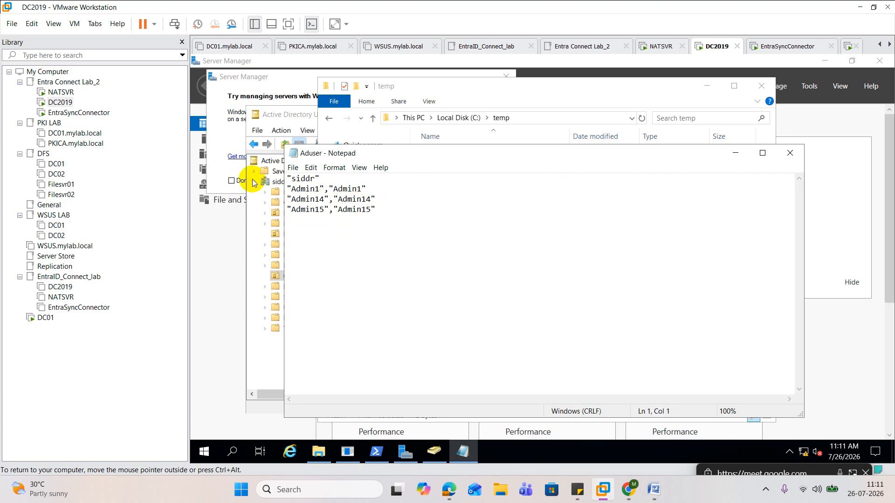
left_click_drag(334, 189, 270, 188)
left_click(332, 189)
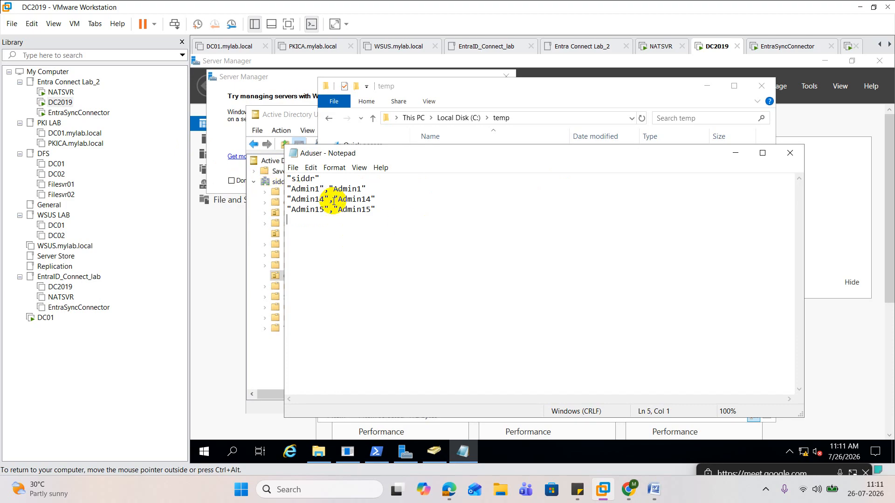
left_click_drag(332, 188, 273, 189)
key("Delete")
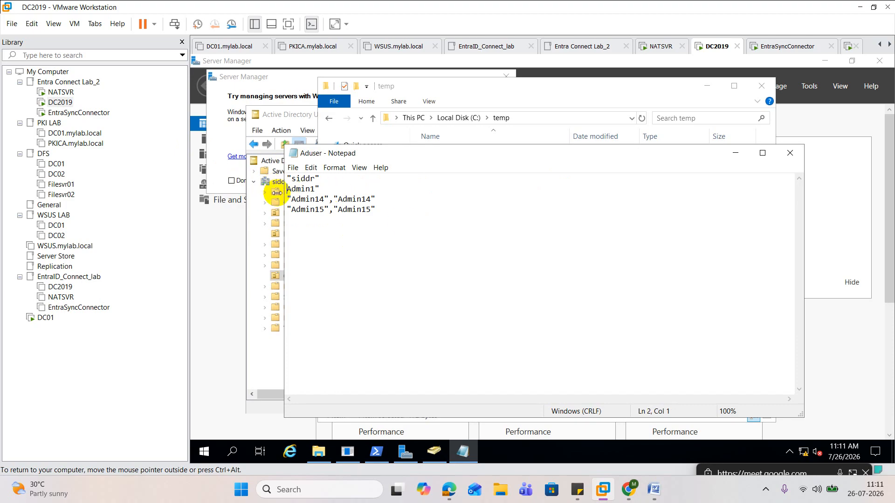
left_click_drag(334, 199, 271, 198)
key("Delete")
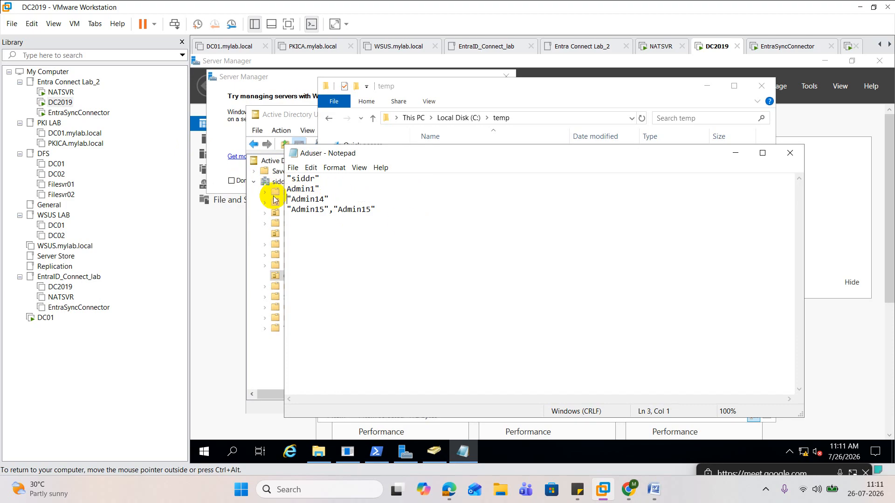
left_click_drag(336, 210, 250, 208)
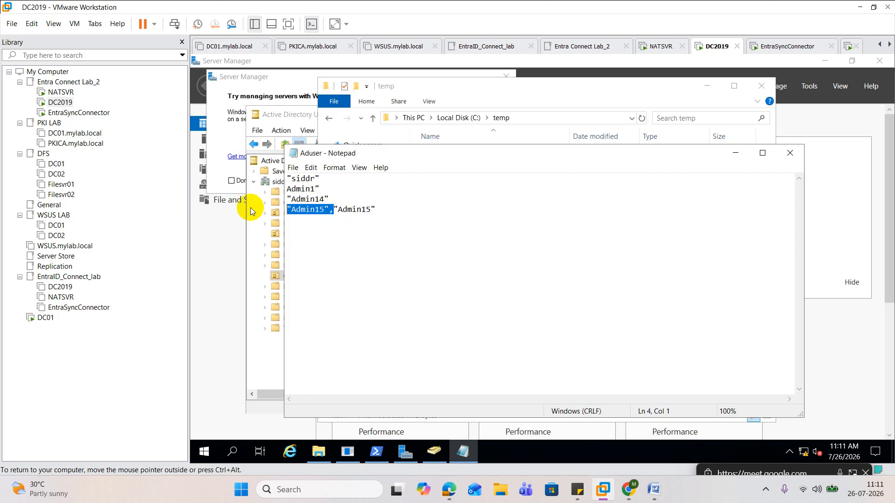
key("Delete")
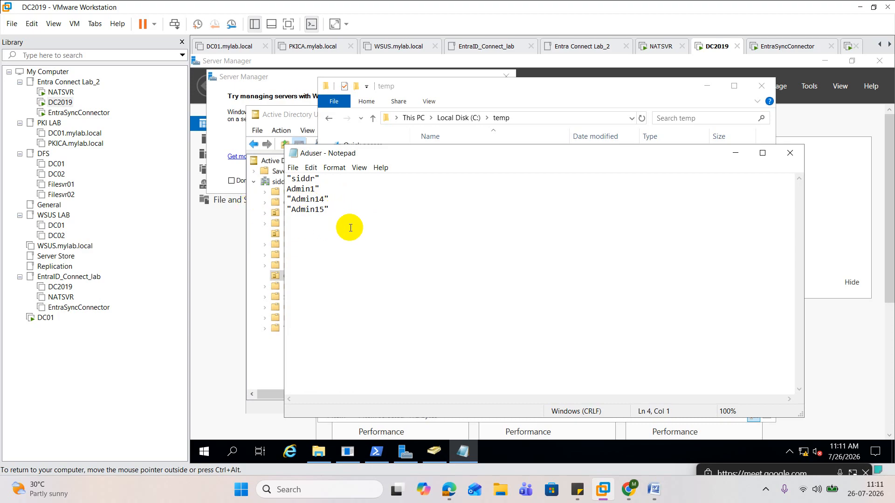
Replace all double quotation marks in the file with nothing and close the Replace dialog
left_click(312, 168)
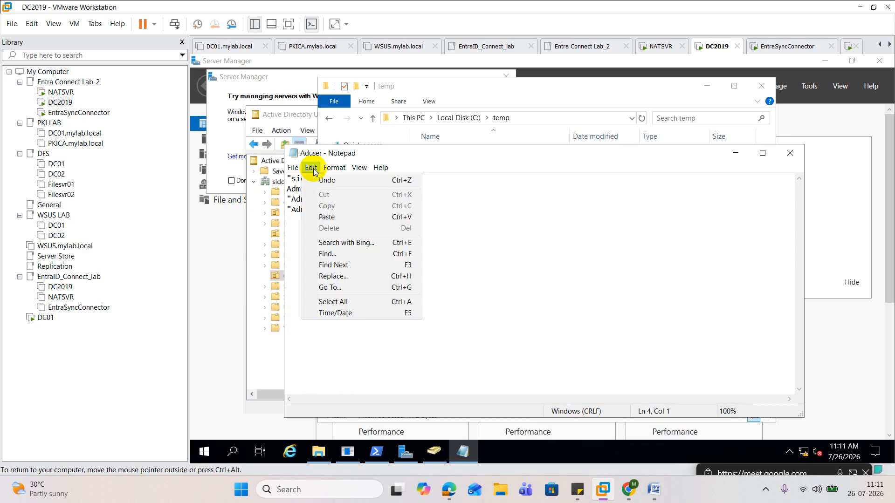
left_click(343, 276)
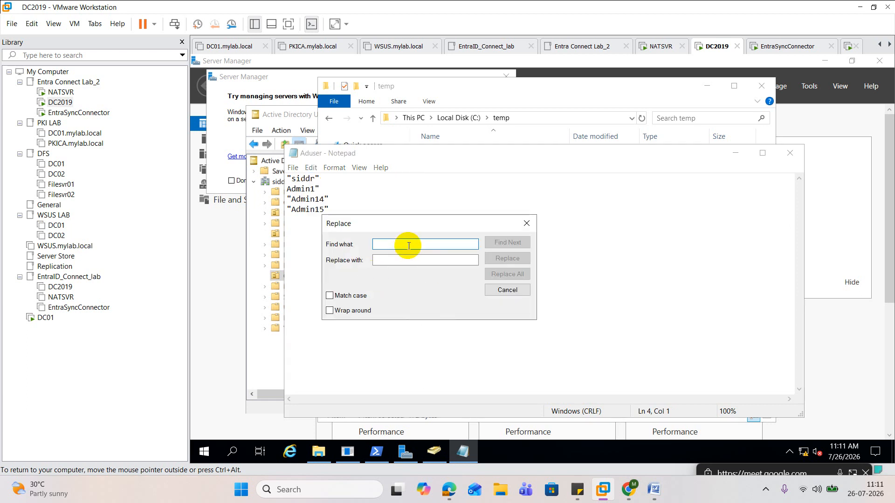
type("\"")
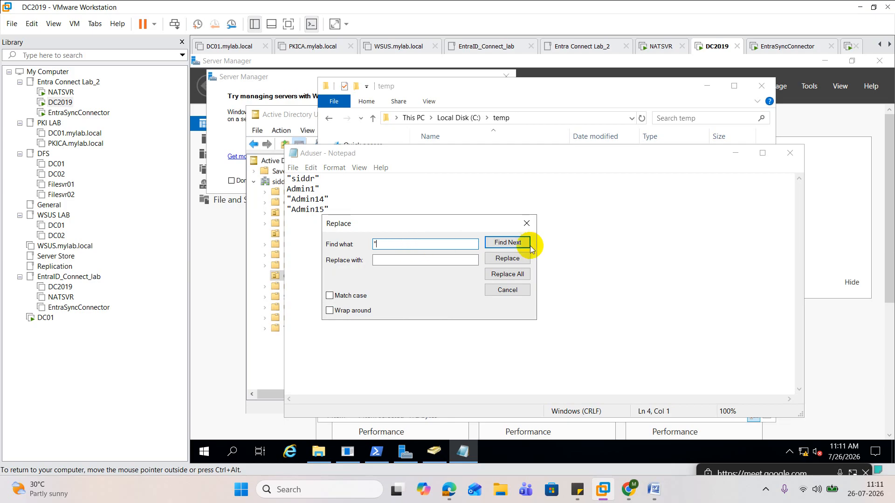
left_click(508, 276)
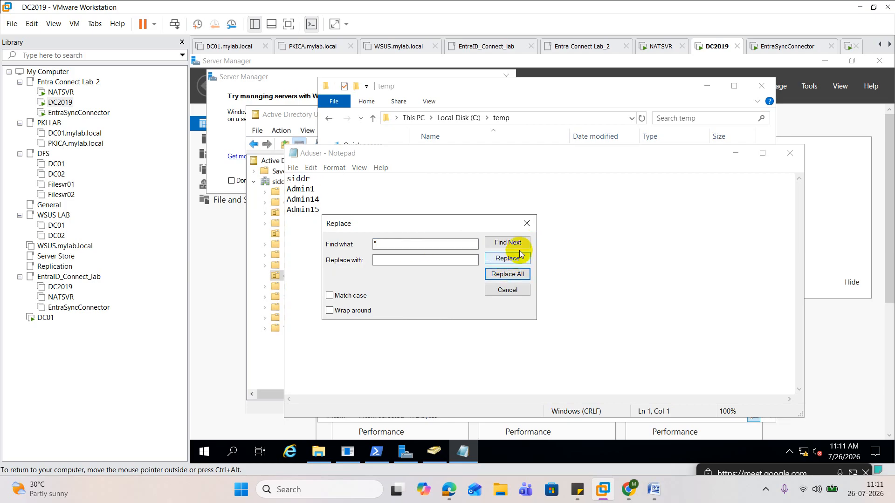
left_click(526, 223)
Join the Admin15 line to the Admin14 line and split it back onto its own line
left_click(289, 210)
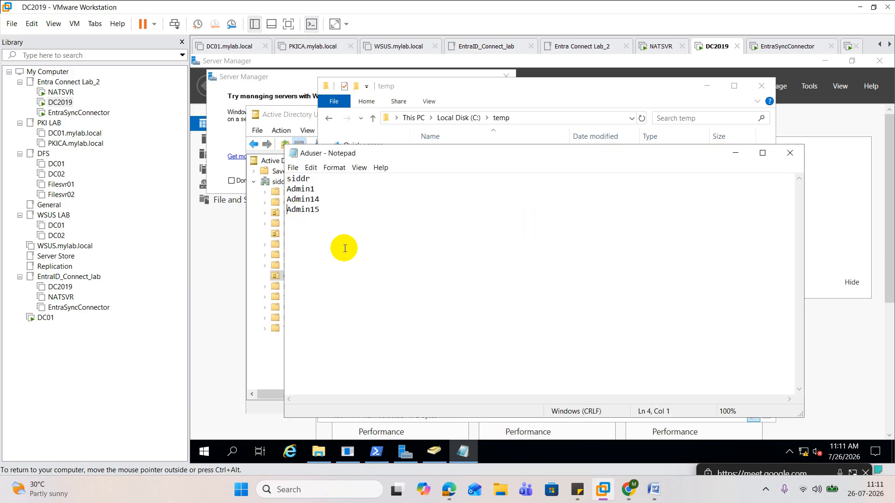
key("BackSpace")
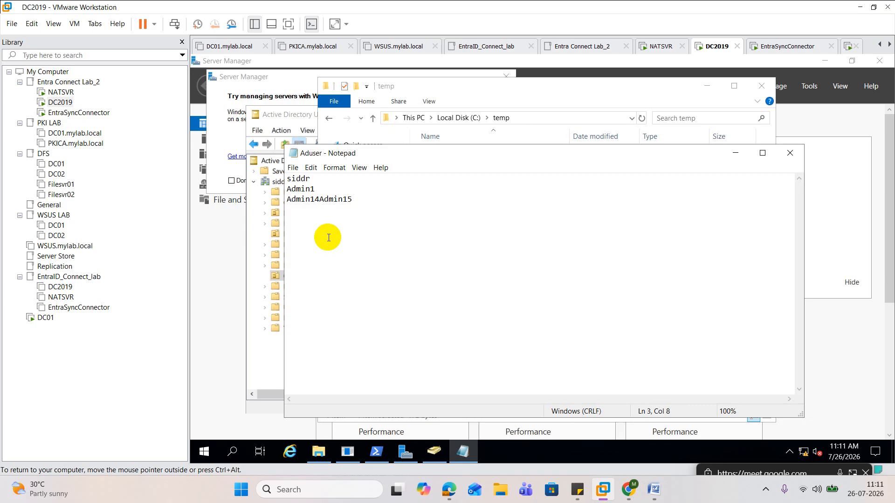
key("Return")
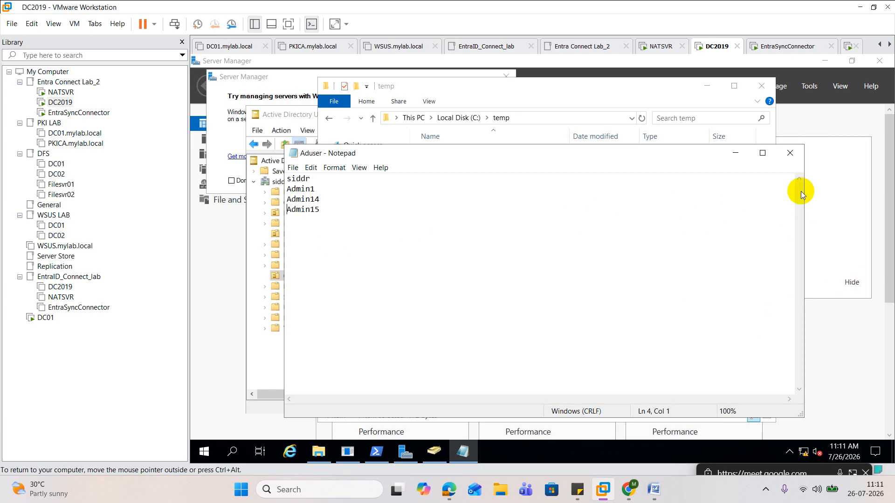
Try to save the edited account list as Aduser.csv in C:\temp with the All Files type and dismiss the error
left_click(790, 153)
left_click(513, 261)
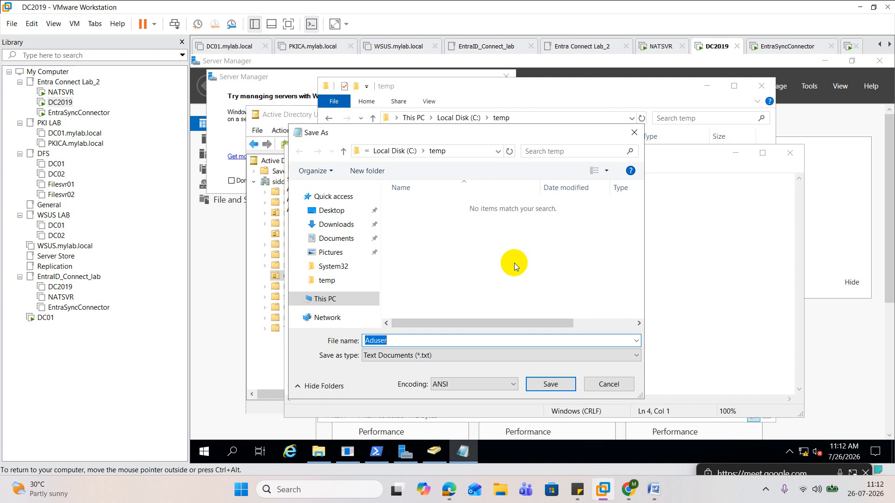
left_click(502, 355)
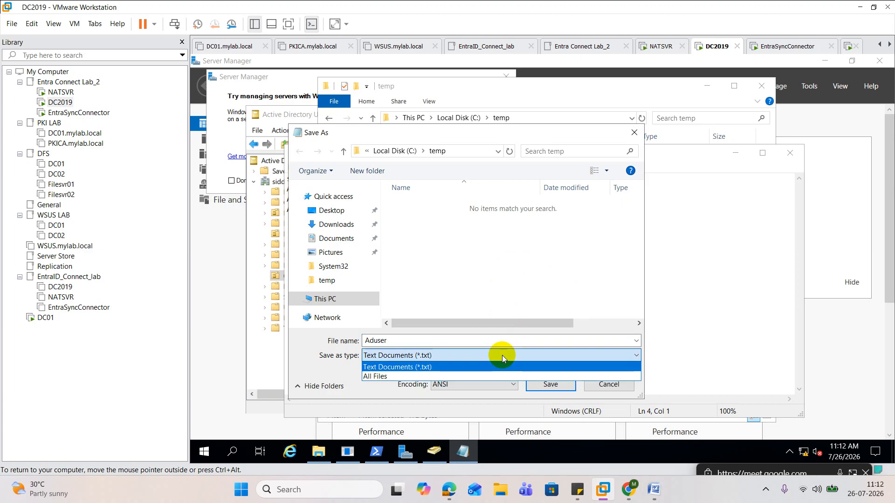
left_click(421, 375)
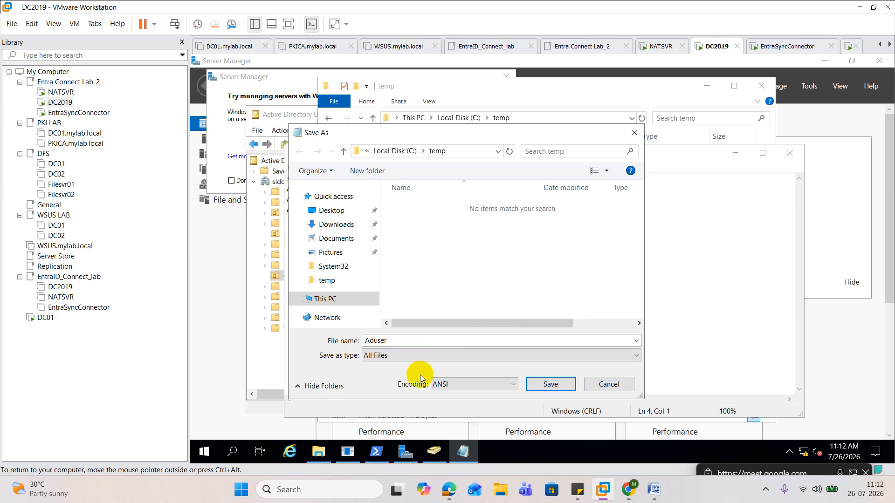
double_click(412, 340)
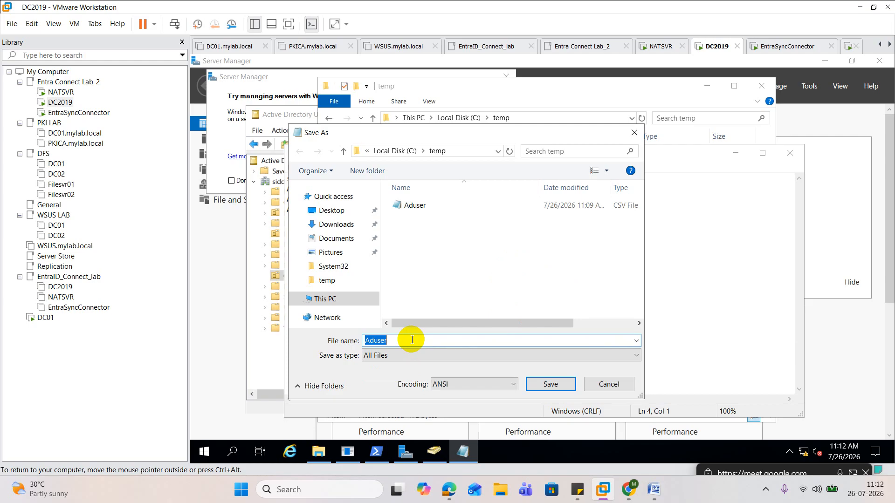
left_click(412, 340)
type(".")
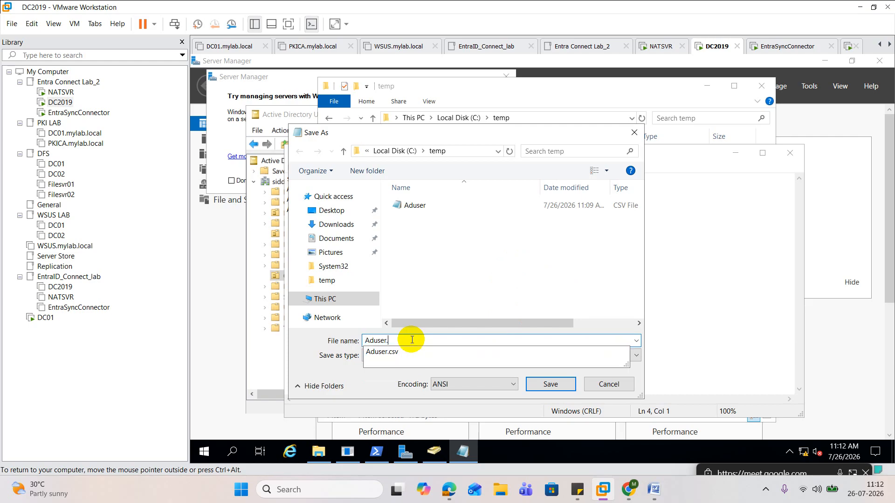
type("csv")
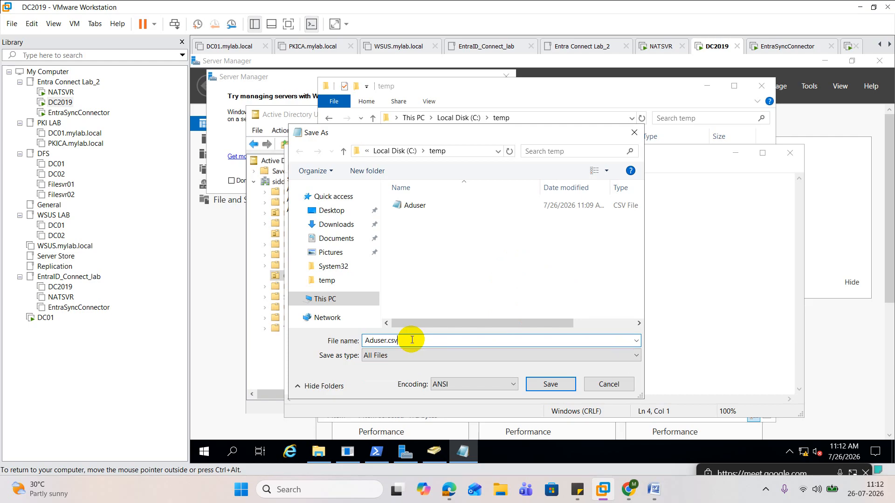
left_click(551, 385)
left_click(568, 256)
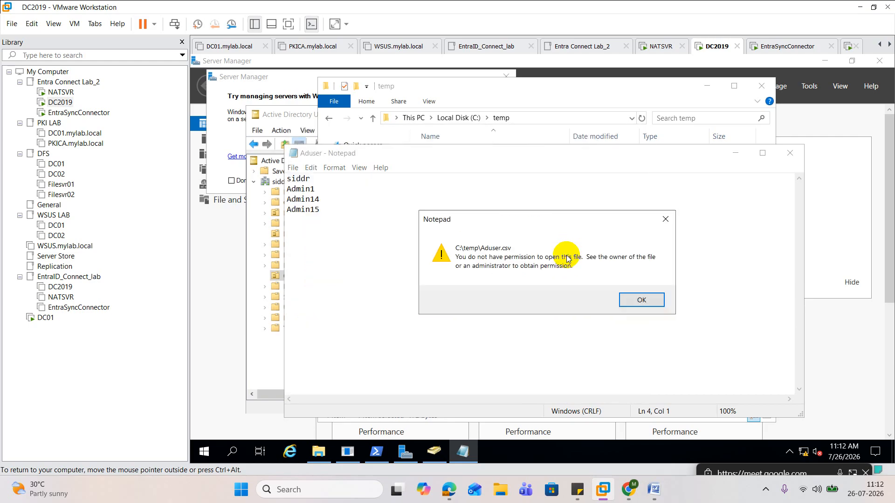
left_click(642, 300)
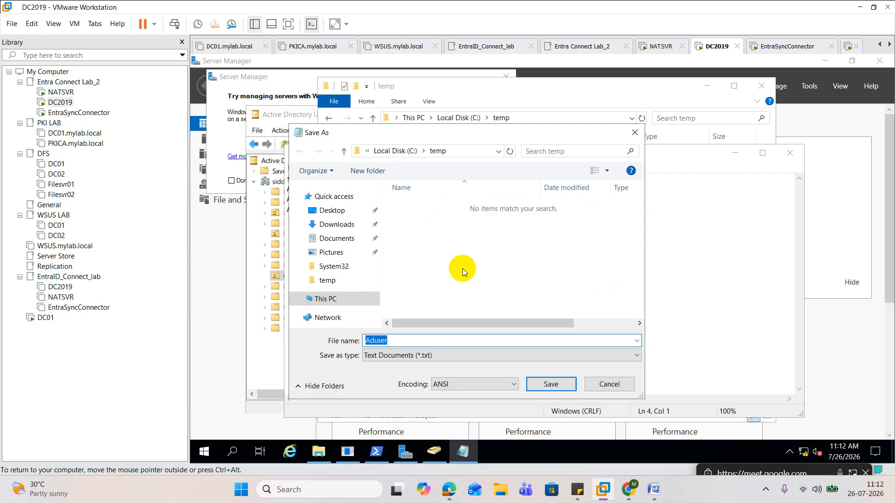
Retry saving the account list over C:\temp\Aduser.csv and dismiss the permission error
left_click(563, 385)
left_click(577, 256)
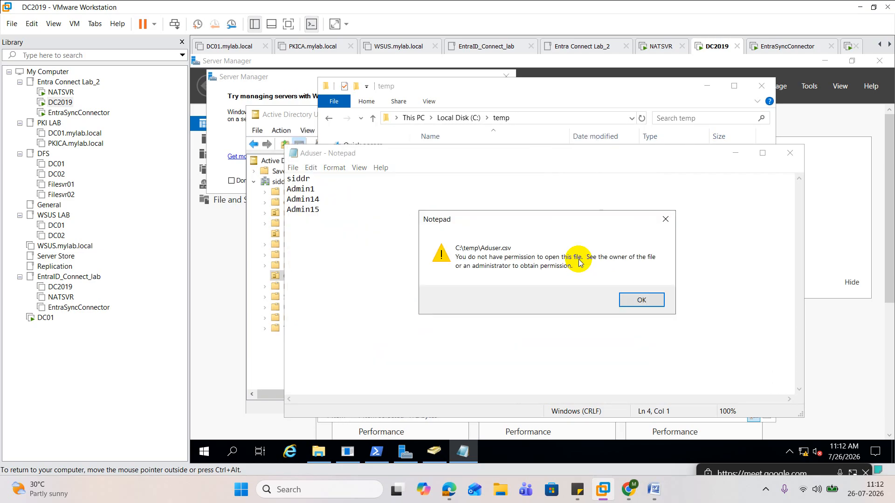
left_click(626, 297)
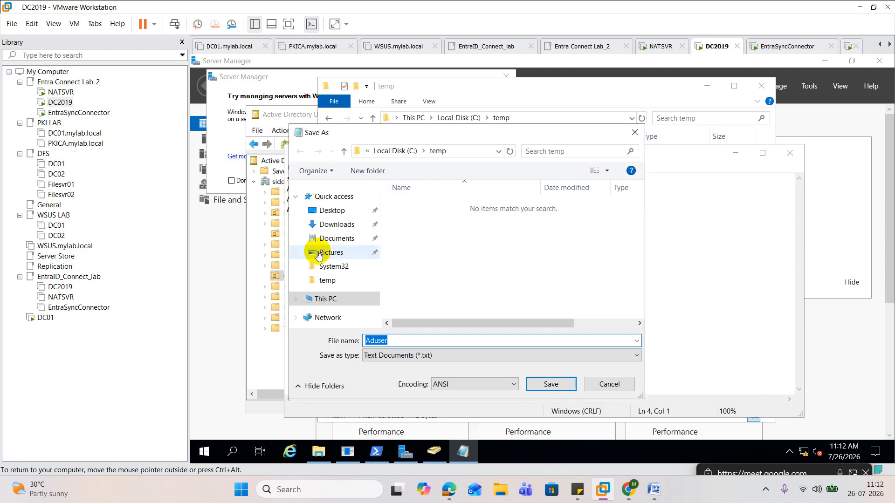
Save the account list to the Desktop as Aduser.csv with the All Files type, and close the file and the temp folder
left_click(333, 209)
left_click(410, 356)
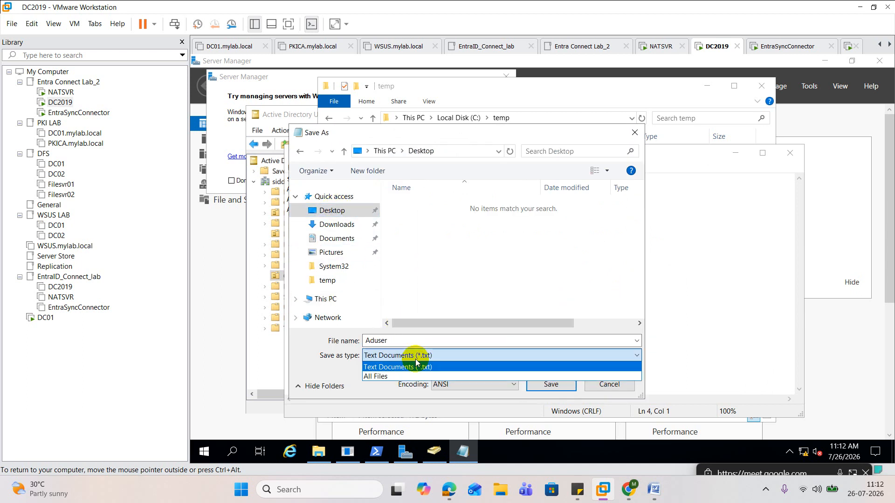
left_click(386, 370)
left_click(404, 342)
left_click(404, 340)
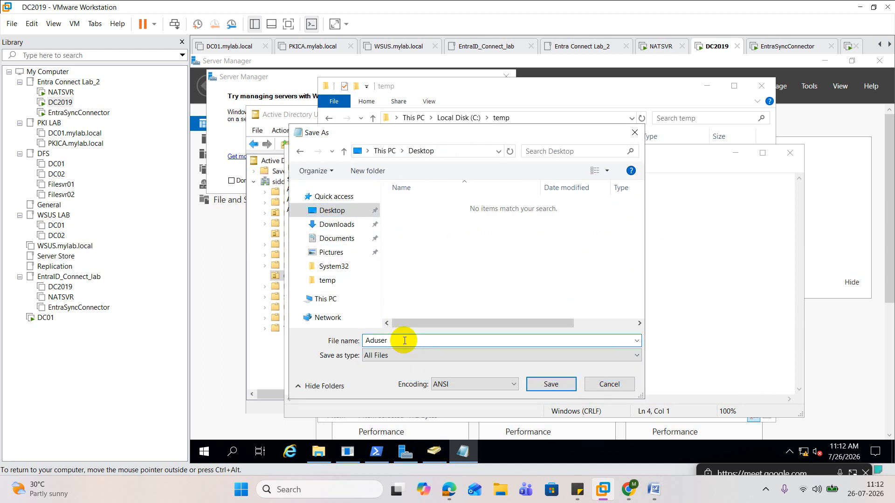
type(".csv")
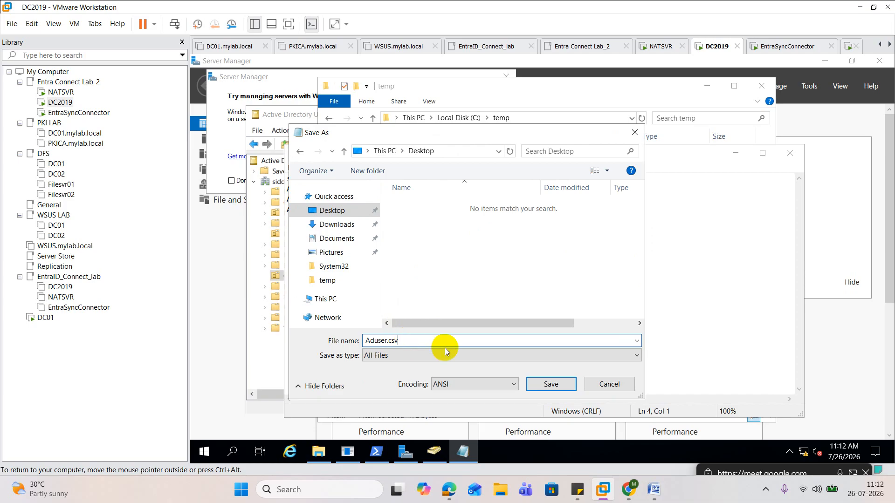
left_click(557, 387)
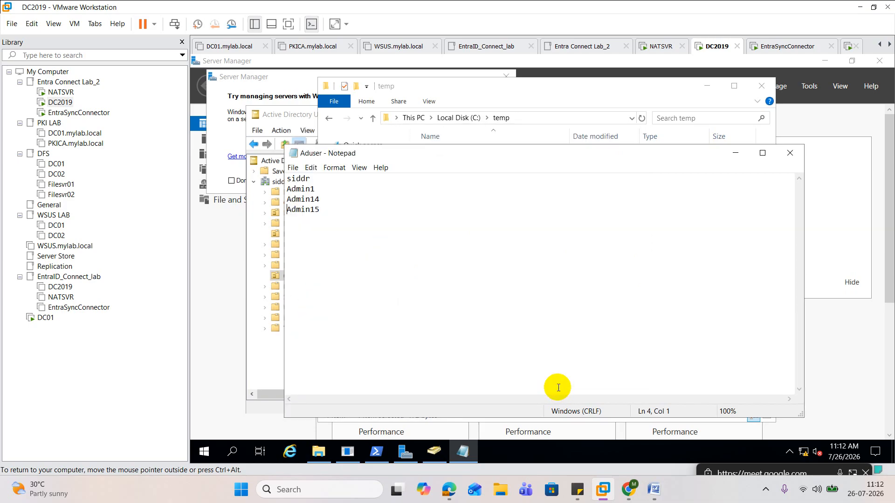
left_click(790, 153)
left_click(761, 86)
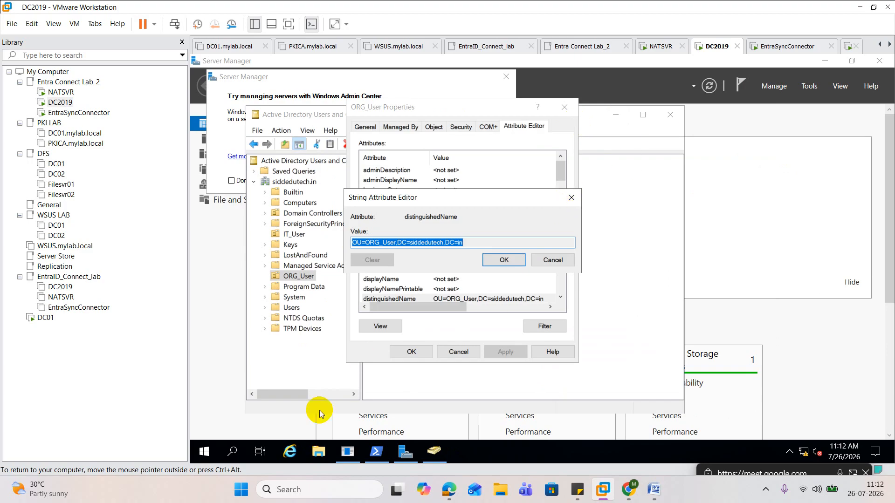
Add the header line SamAccountName above the account names in the Desktop Aduser file, then close it with the changes saved
key("super+d")
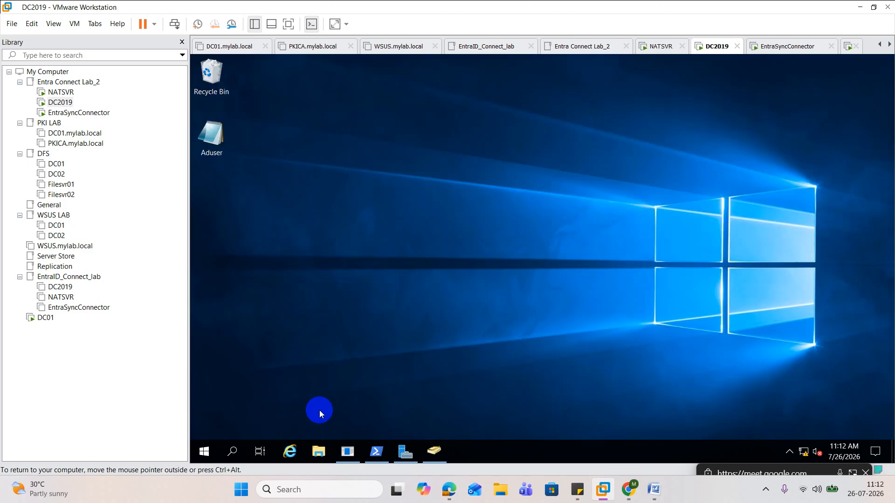
double_click(211, 136)
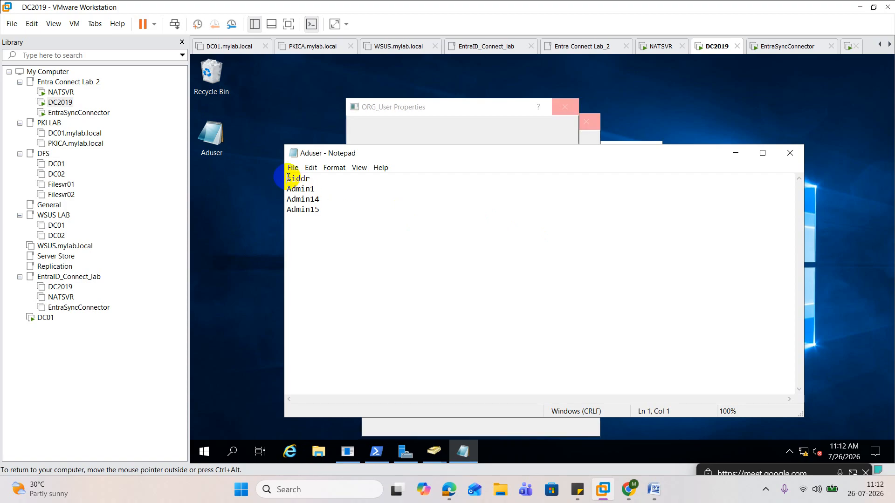
key("Return")
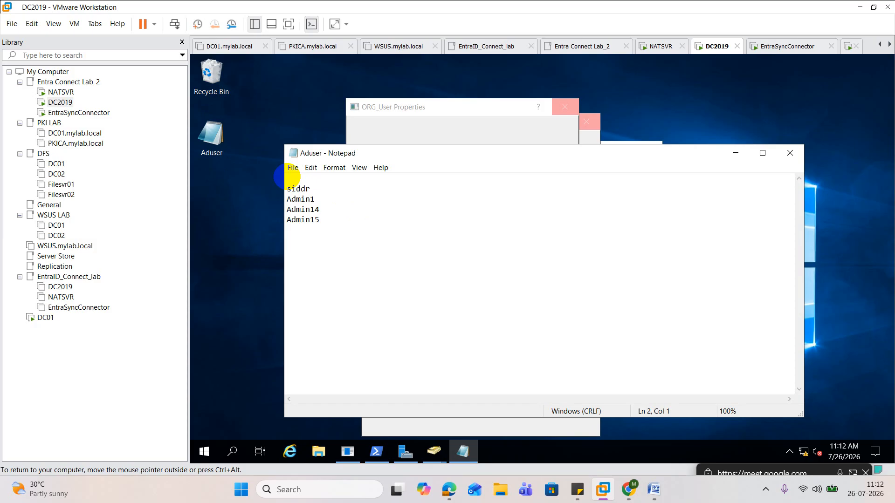
left_click(290, 178)
type("Sa")
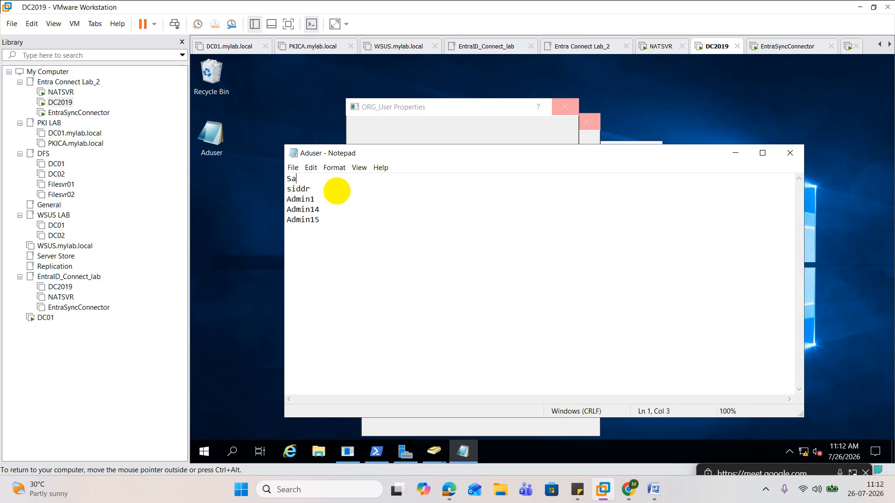
type("mAccountName")
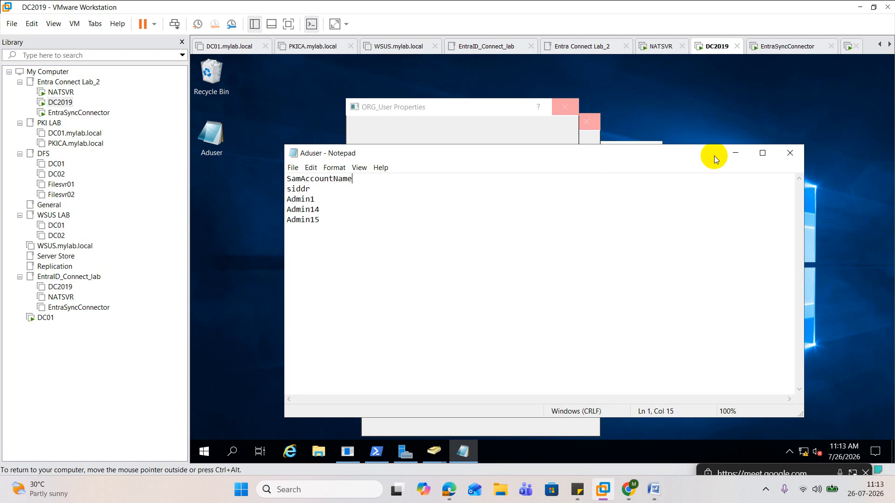
left_click(790, 153)
left_click(513, 261)
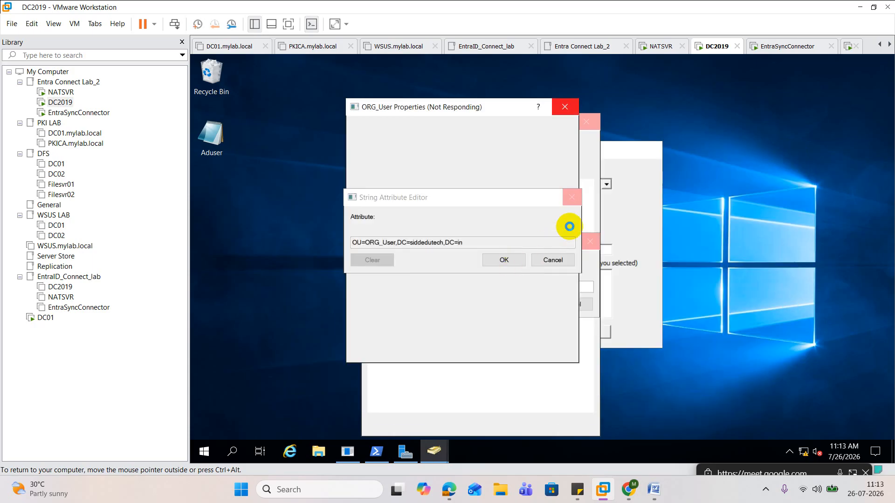
Close the unresponsive String Attribute Editor together with its ORG_User Properties window
left_click(572, 197)
left_click(410, 304)
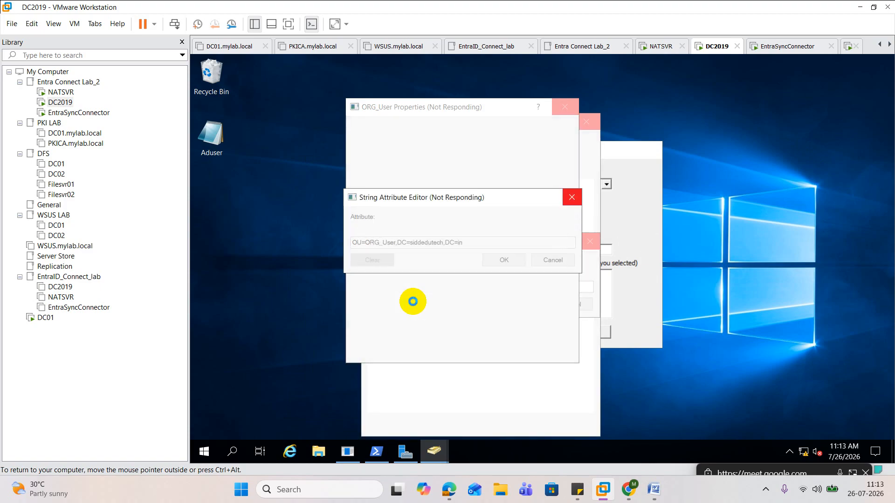
left_click(588, 331)
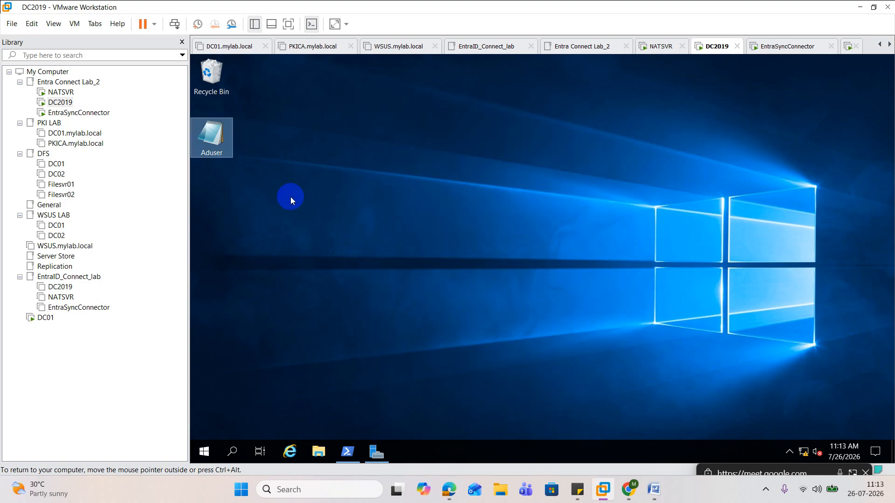
Check the Desktop Aduser file's contents and copy the file into C:\temp, replacing the existing Aduser file
double_click(211, 137)
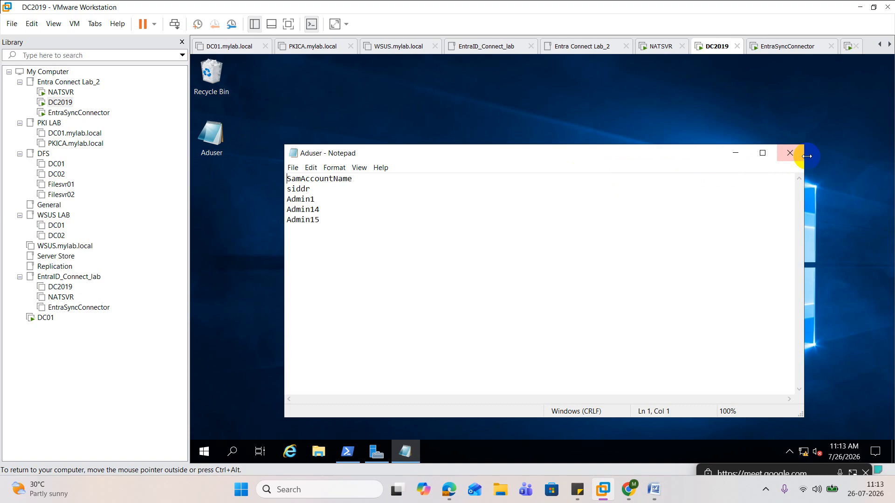
left_click(789, 154)
right_click(227, 153)
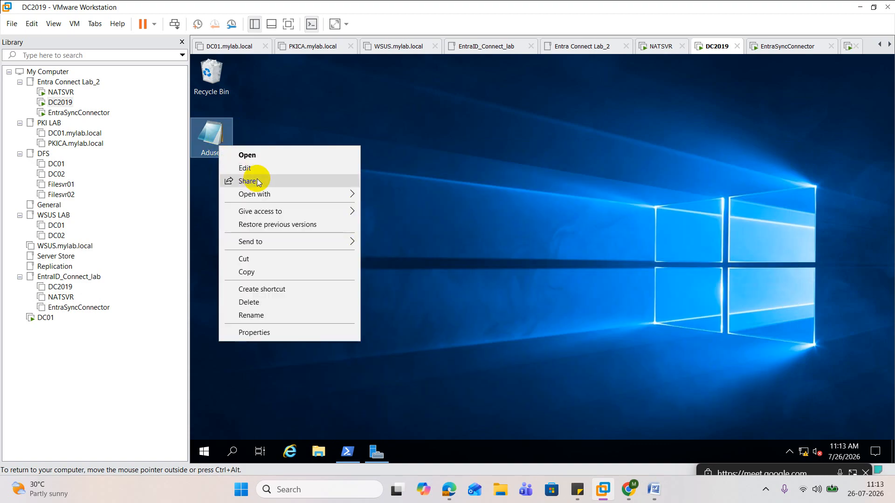
left_click(261, 270)
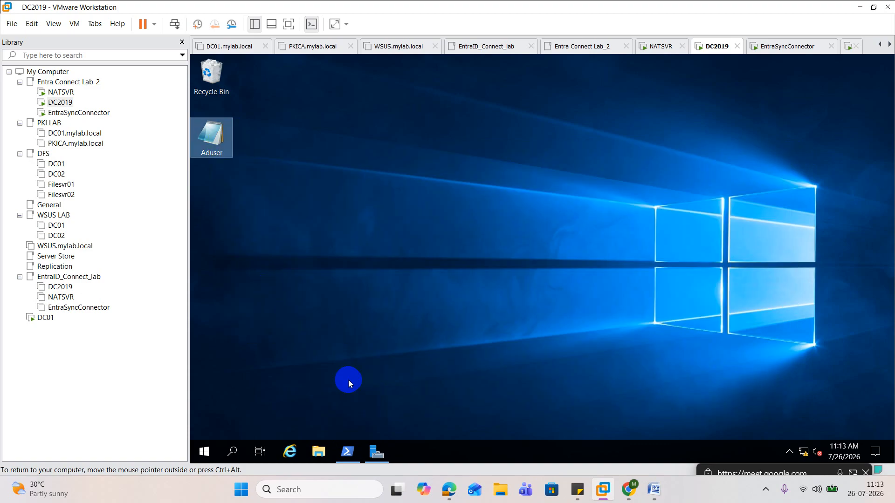
left_click(318, 451)
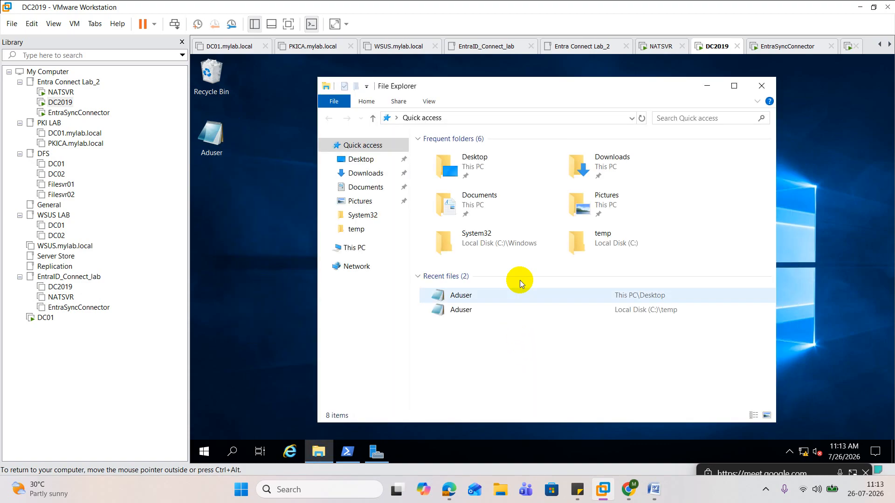
left_click(356, 229)
right_click(466, 185)
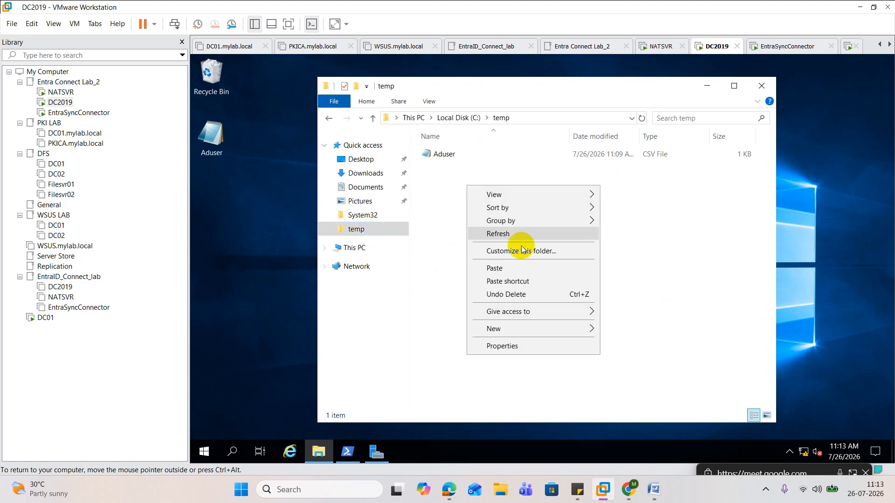
left_click(516, 264)
left_click(401, 193)
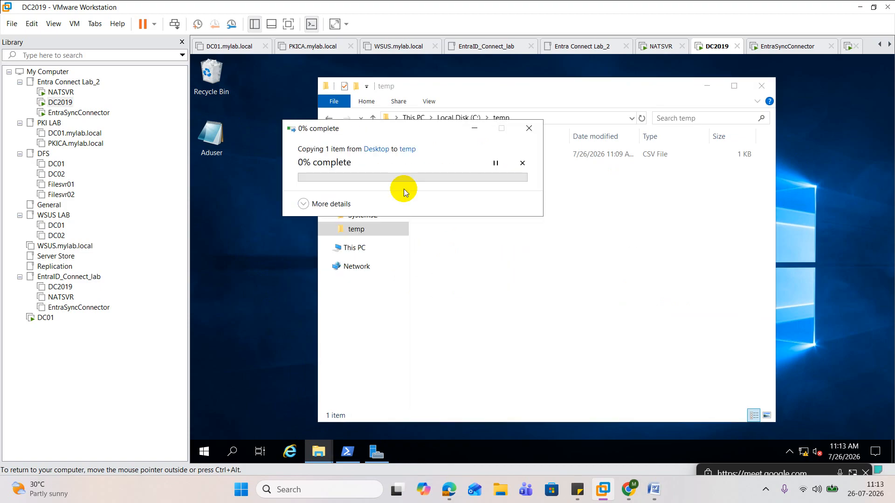
left_click(399, 200)
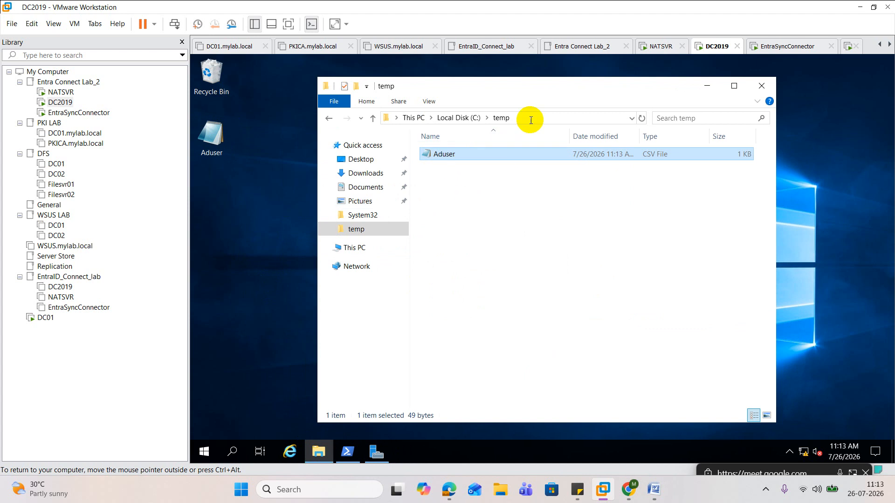
Select the full path of the temp folder, C:\temp
left_click(530, 120)
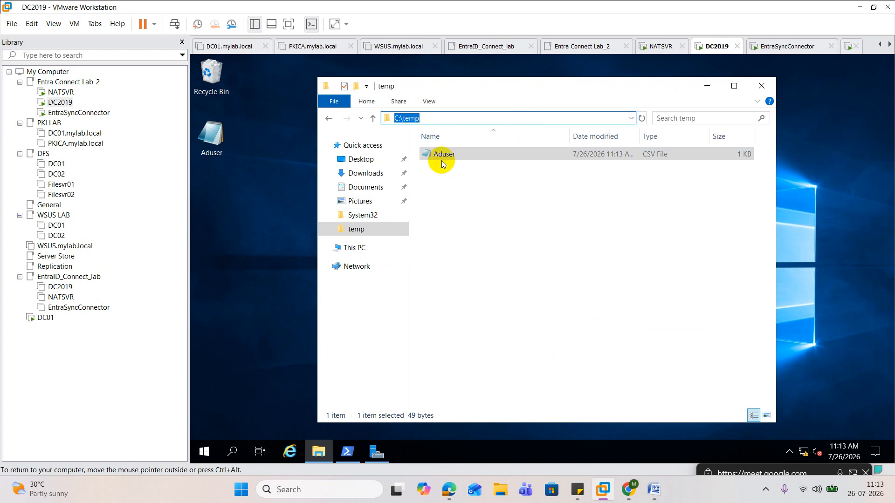
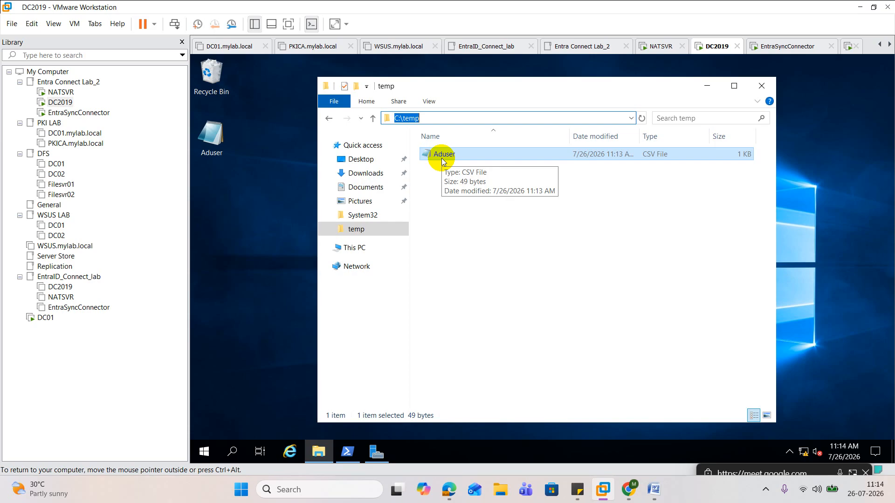
Open the Aduser CSV file in C:\temp to check its SamAccountName list, then close it
left_click(570, 321)
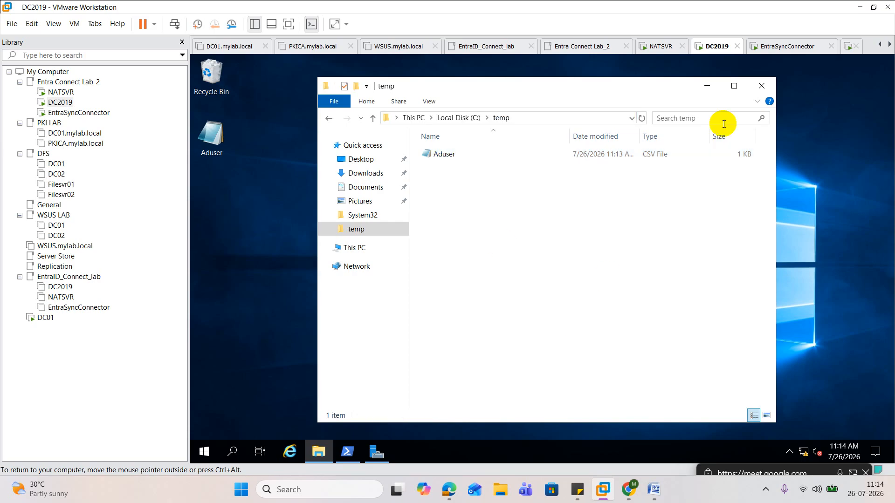
left_click(734, 86)
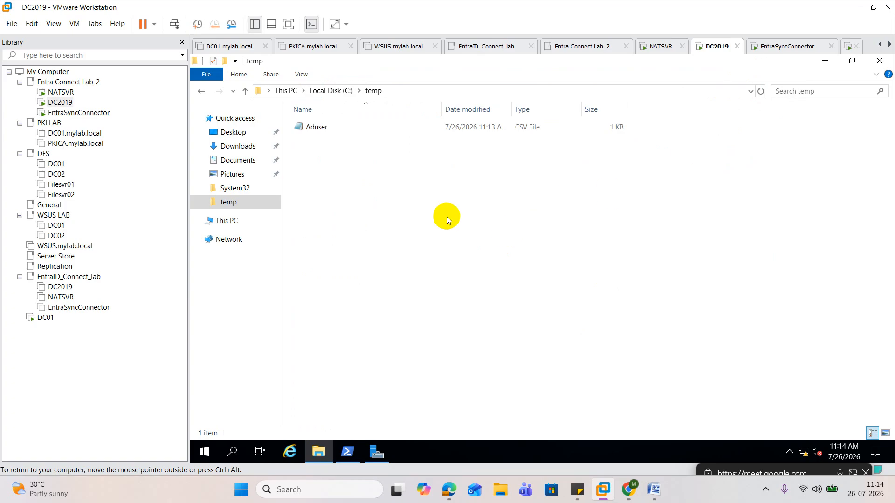
double_click(319, 126)
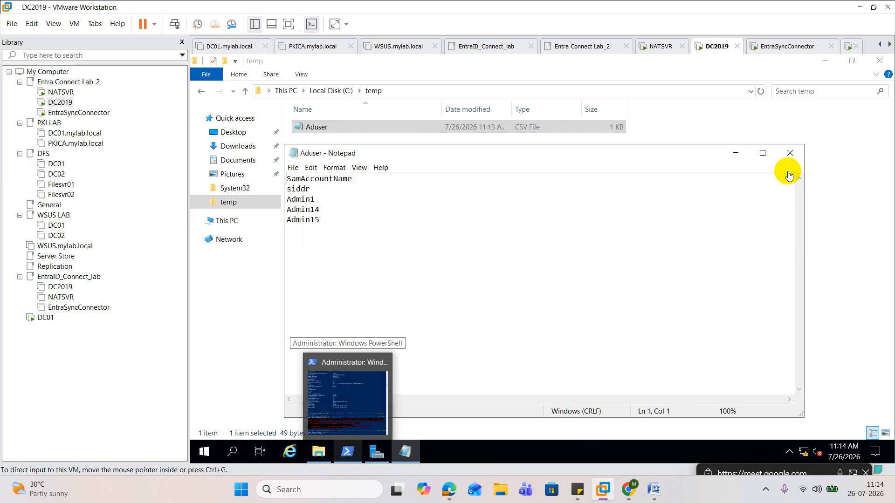
left_click(790, 153)
Bring up the open PowerShell console and clear its output with cls
left_click(340, 454)
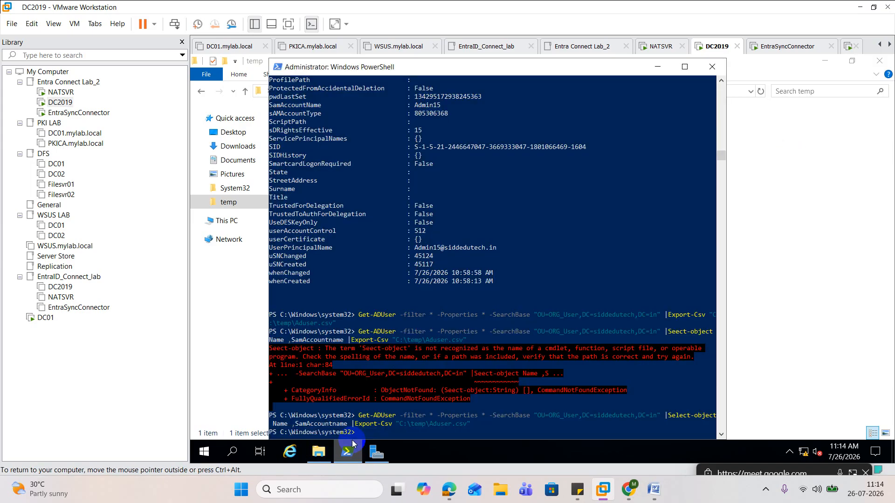
left_click(426, 300)
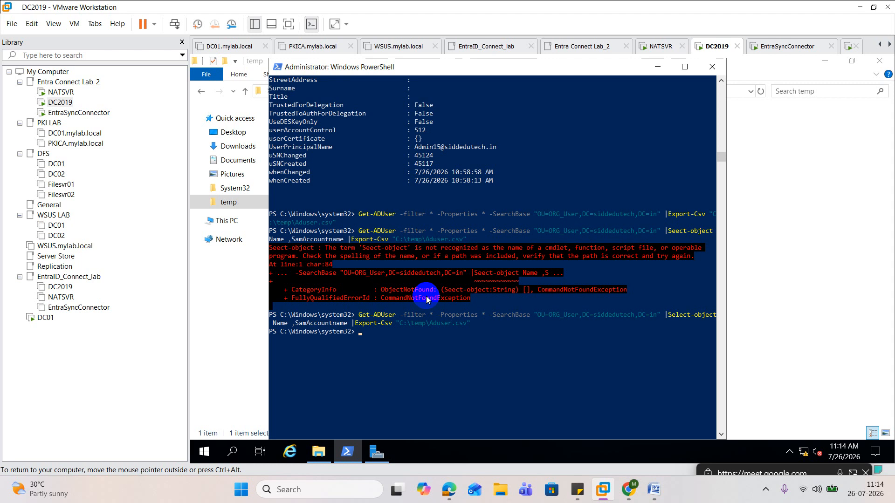
type("cls")
key("Return")
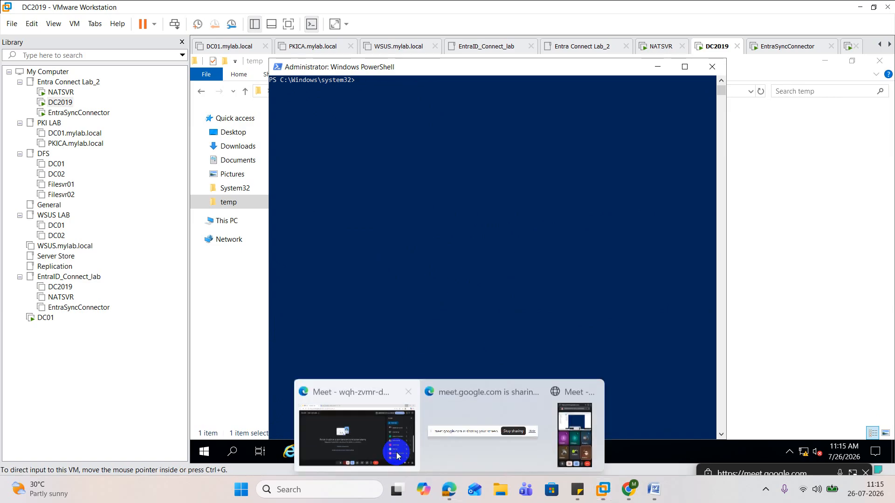
Open WhatsApp Web in the browser and copy the Import-Csv script message from the Global IT Gurukul group chat
left_click(396, 452)
left_click(314, 12)
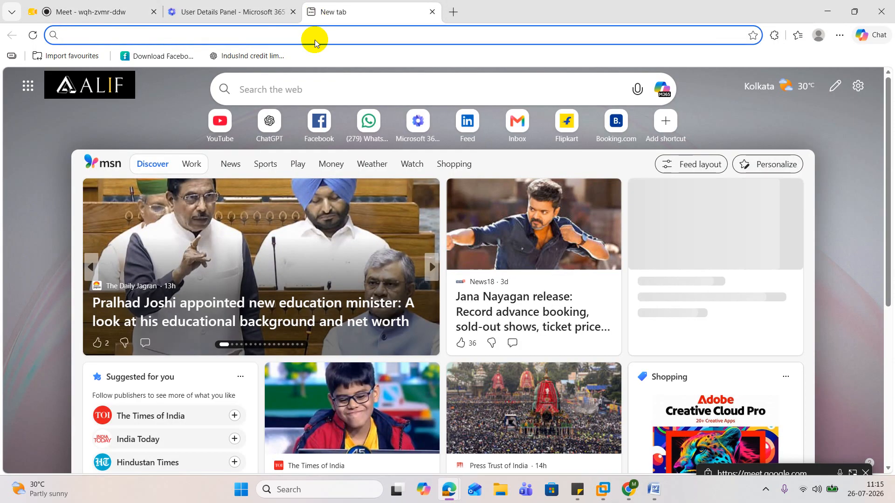
left_click(368, 120)
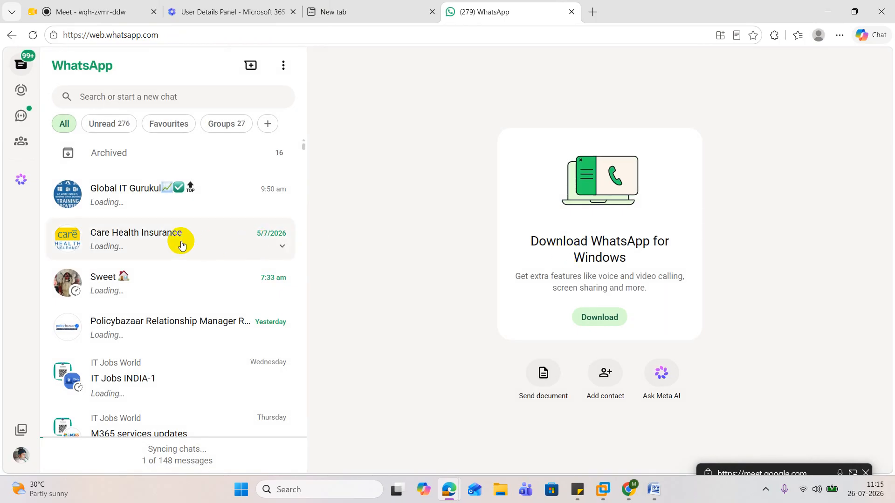
left_click(126, 194)
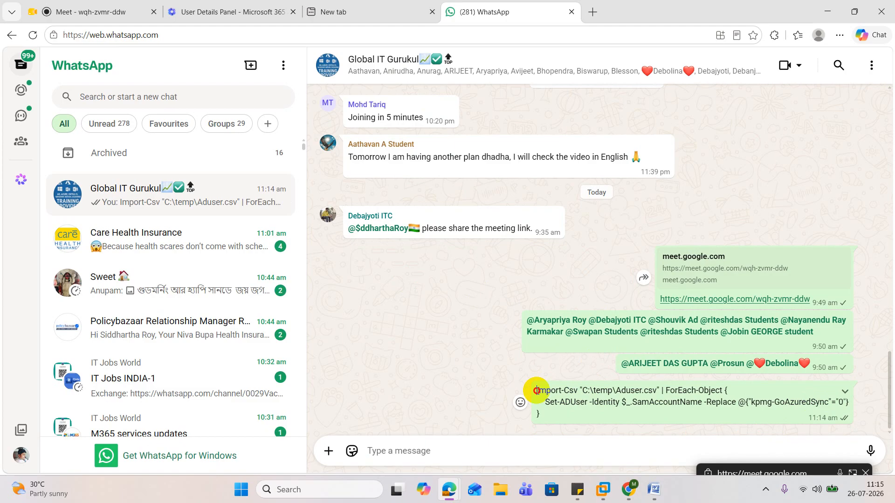
left_click_drag(537, 390, 596, 418)
key("ctrl+c")
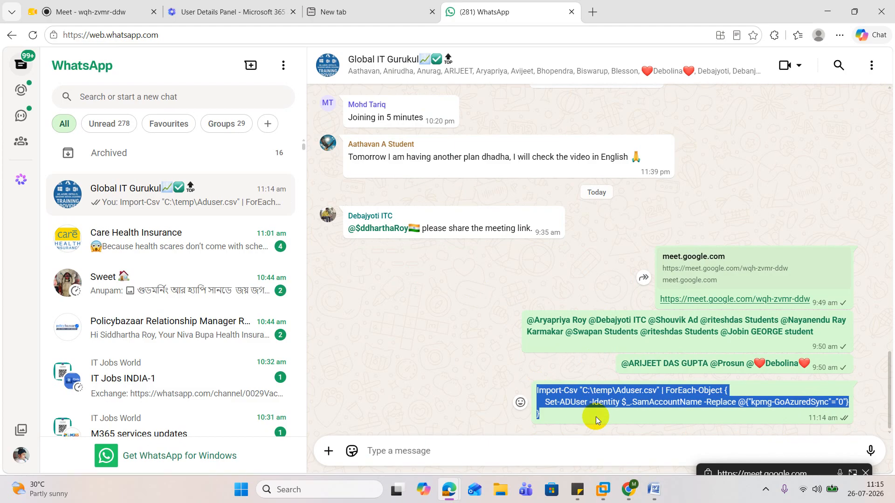
left_click(828, 11)
Search for ise on the DC2019 machine and start Windows PowerShell ISE as administrator
left_click(487, 216)
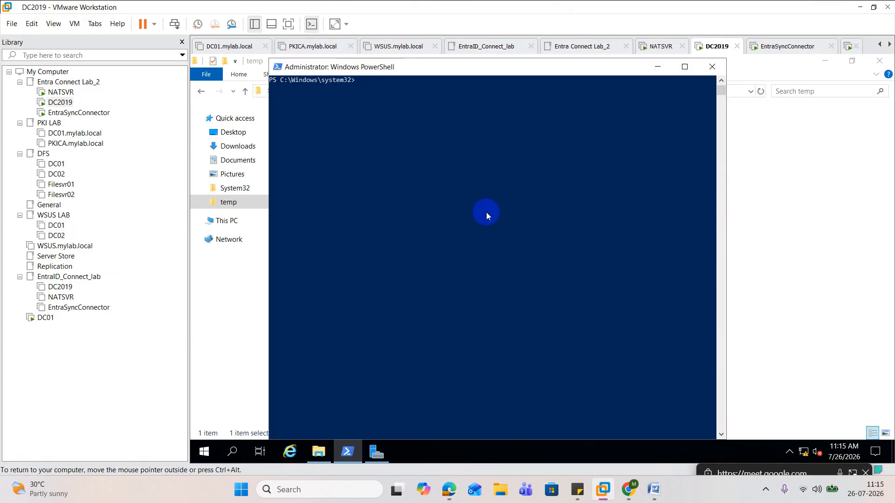
left_click(238, 459)
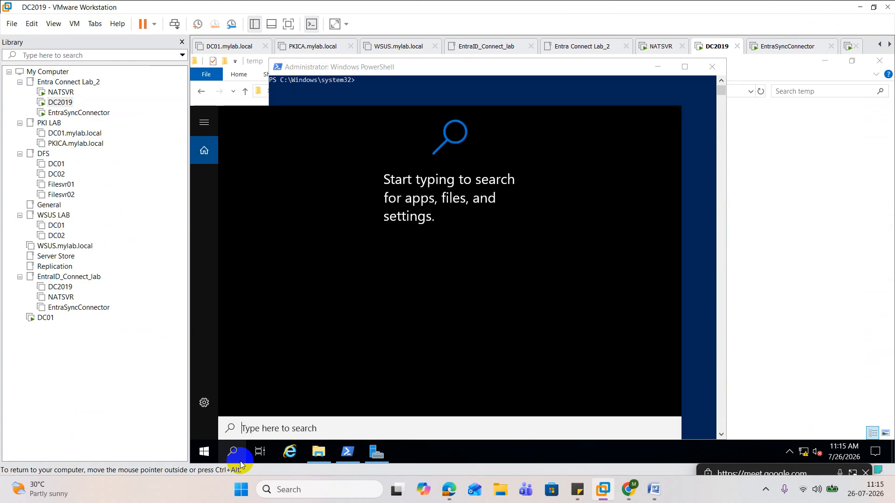
type("ise")
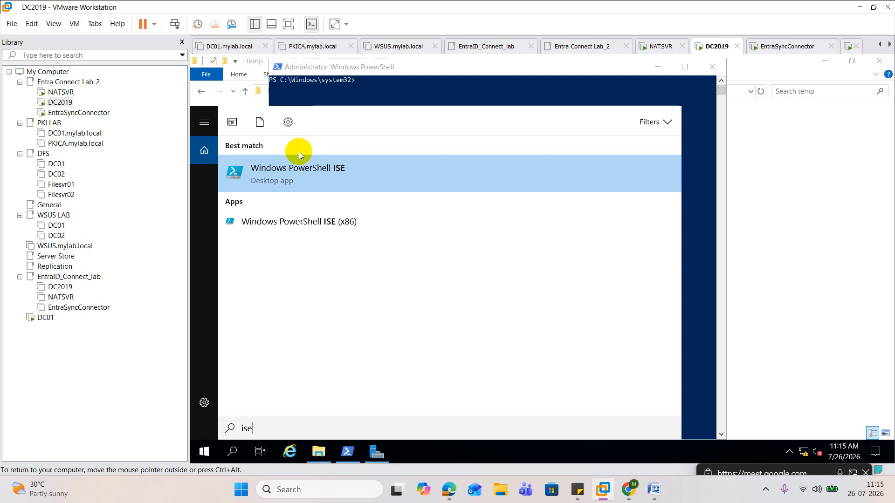
right_click(304, 176)
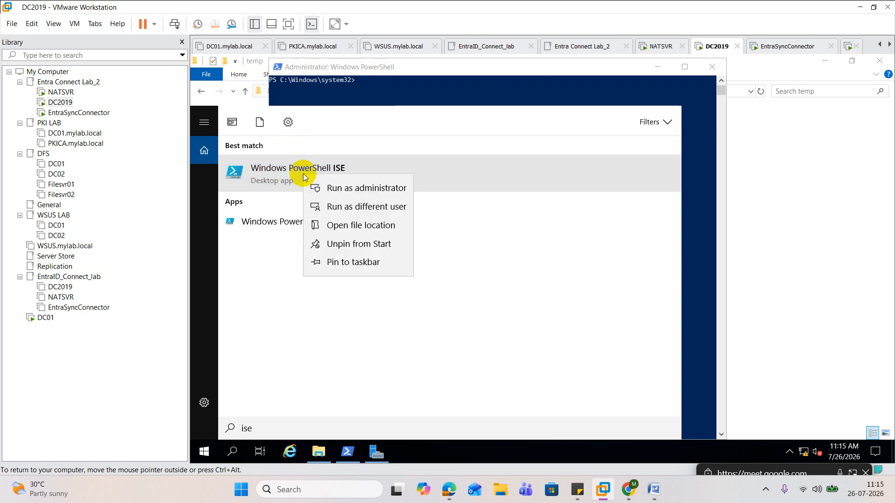
left_click(363, 187)
left_click(466, 333)
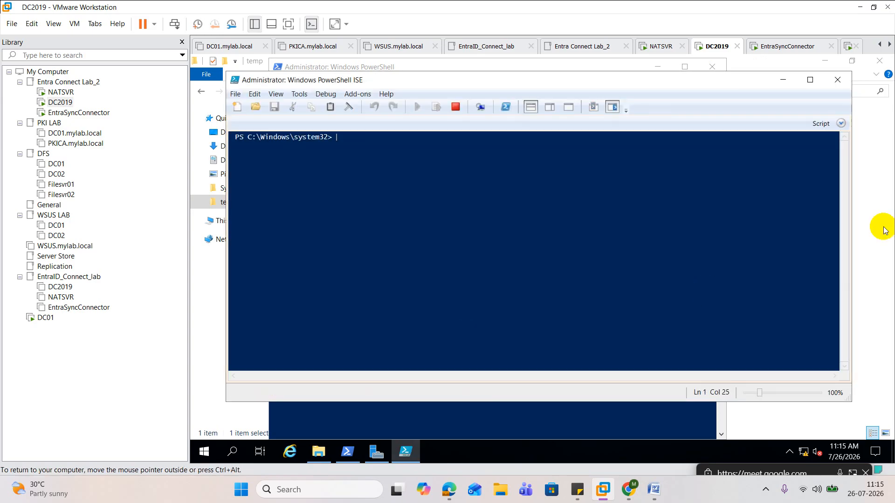
Show the script editor in PowerShell ISE and paste the copied Import-Csv script that sets kpmg-GoAzuredSync to "0"
left_click(841, 125)
left_click(844, 124)
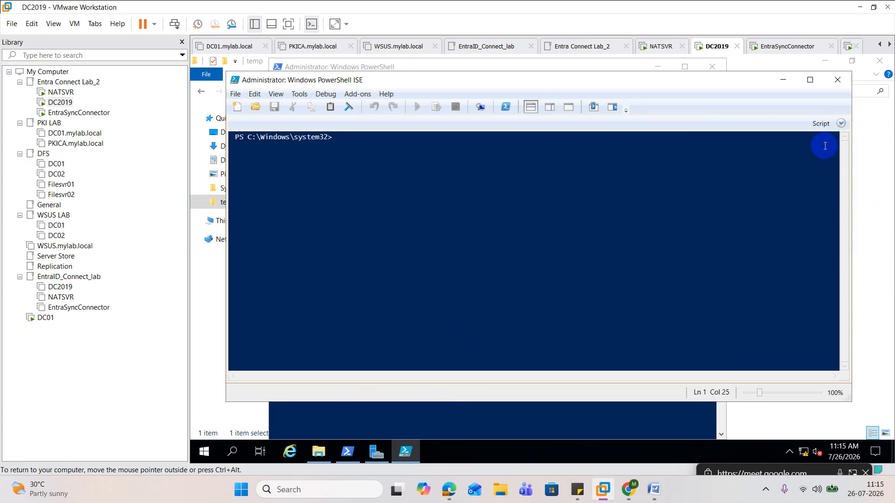
left_click(843, 124)
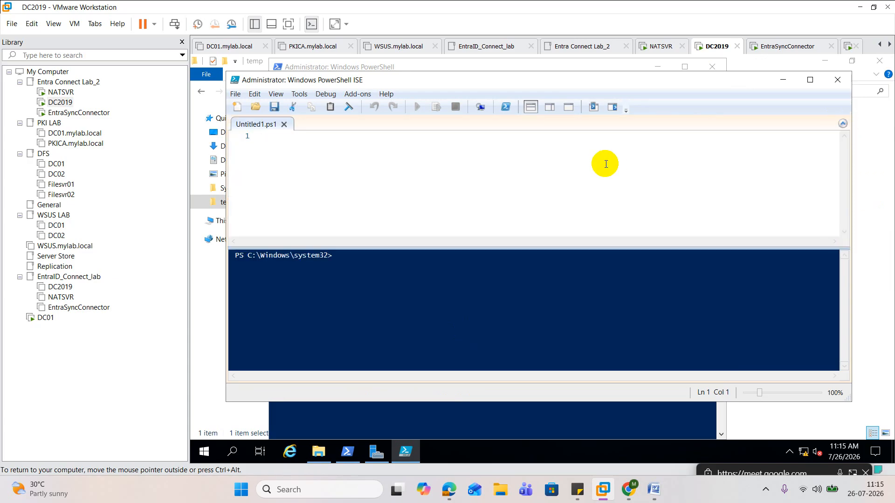
key("ctrl+v")
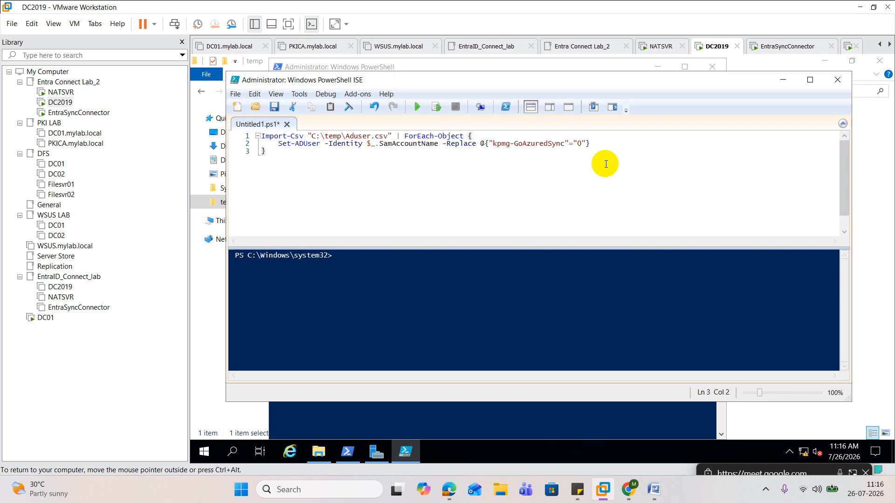
Try to run the script with the attribute name kpmg-GoAzuredSync and read through its output
left_click(417, 107)
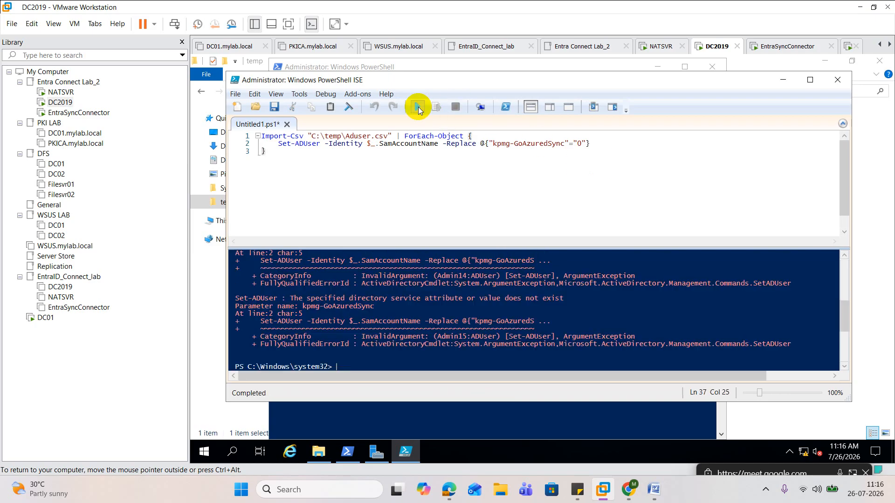
scroll(470, 339, "up", 2)
scroll(470, 339, "up", 3)
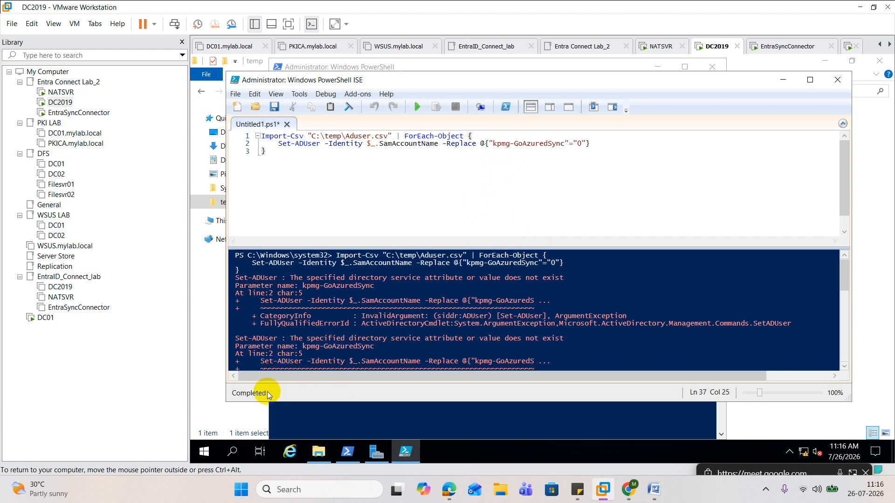
Launch Active Directory Users and Computers with dsa.msc and show the attribute list of the last user in ORG_User
left_click(231, 412)
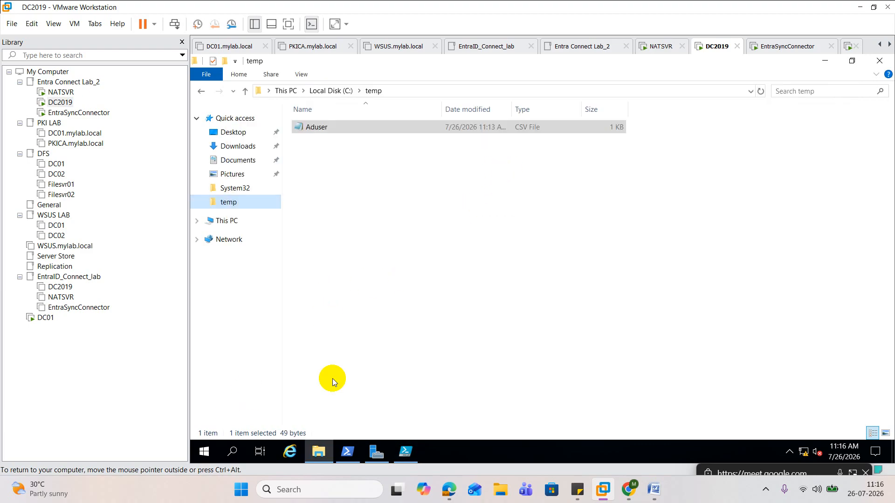
right_click(204, 451)
left_click(286, 393)
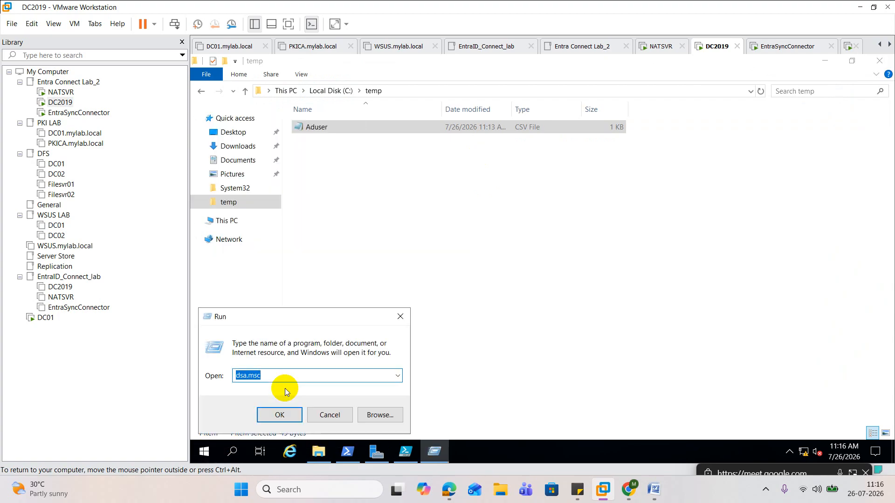
key("Return")
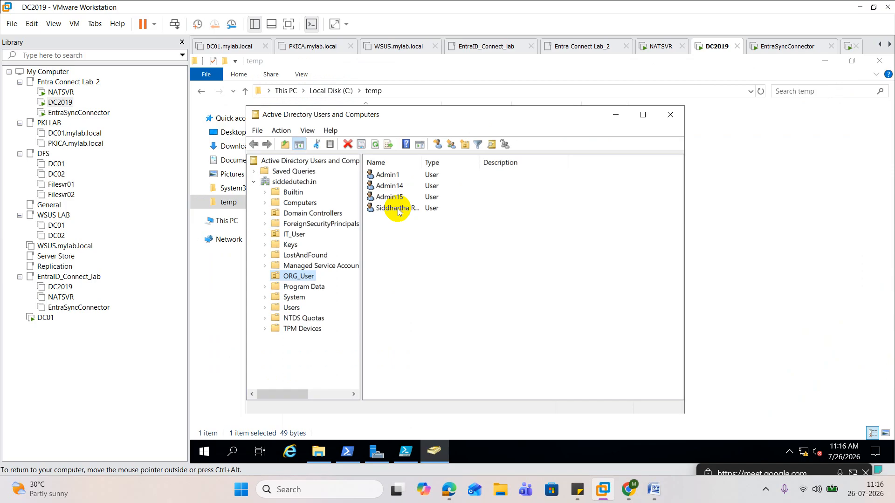
double_click(398, 209)
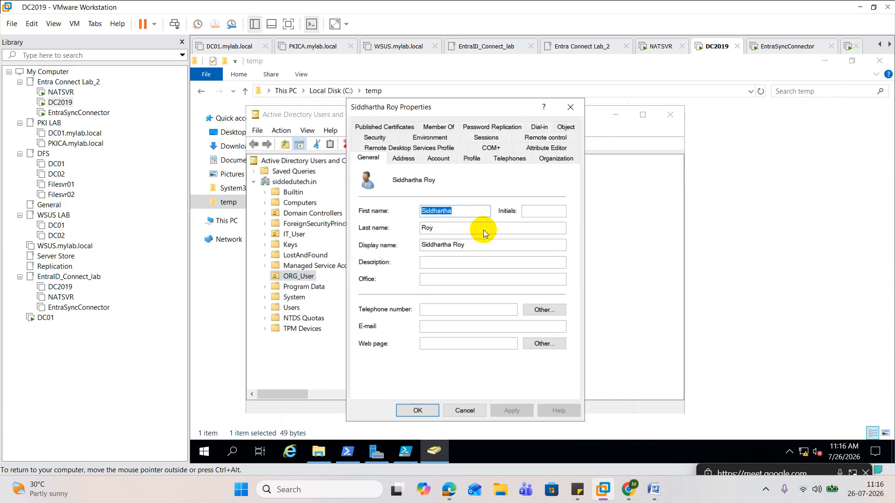
left_click(549, 147)
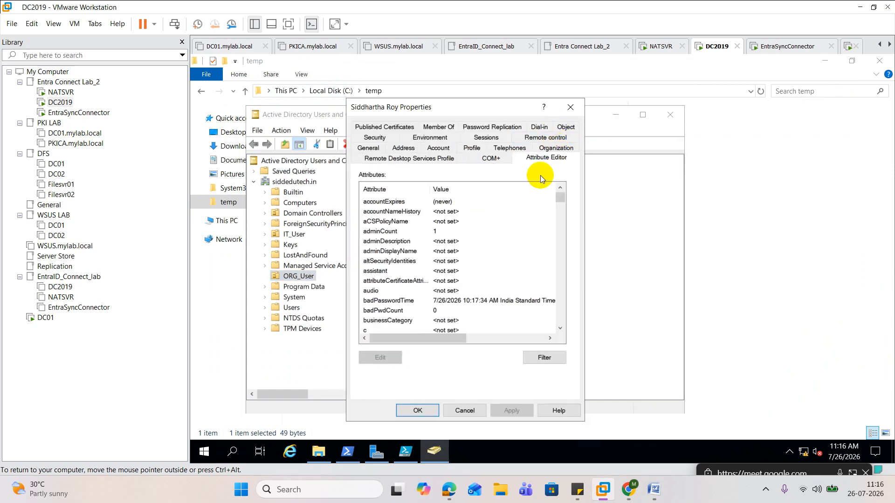
Find the kpmgGoAzuredSync attribute of this user and copy its exact name from the attribute's editor
left_click(402, 204)
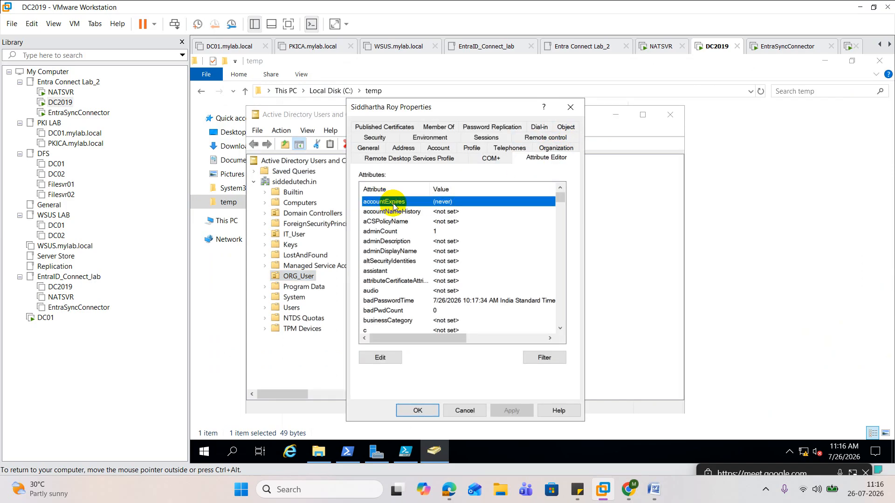
key("k")
double_click(411, 203)
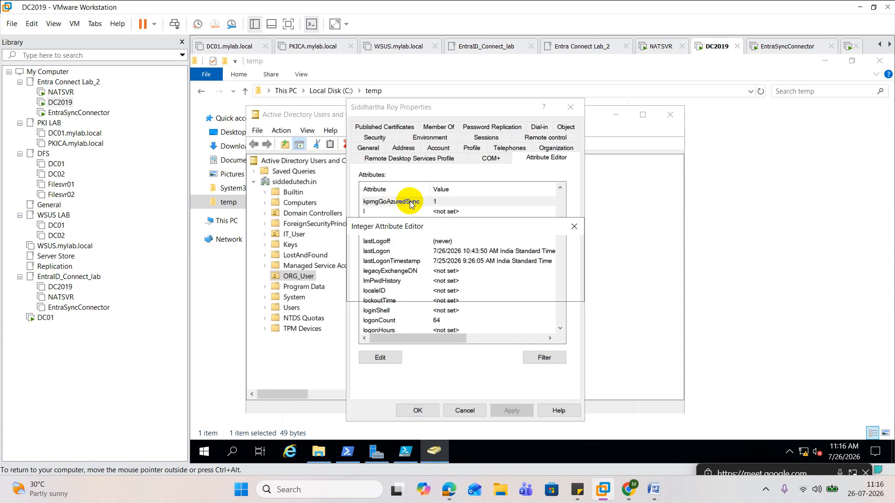
left_click_drag(466, 247, 397, 252)
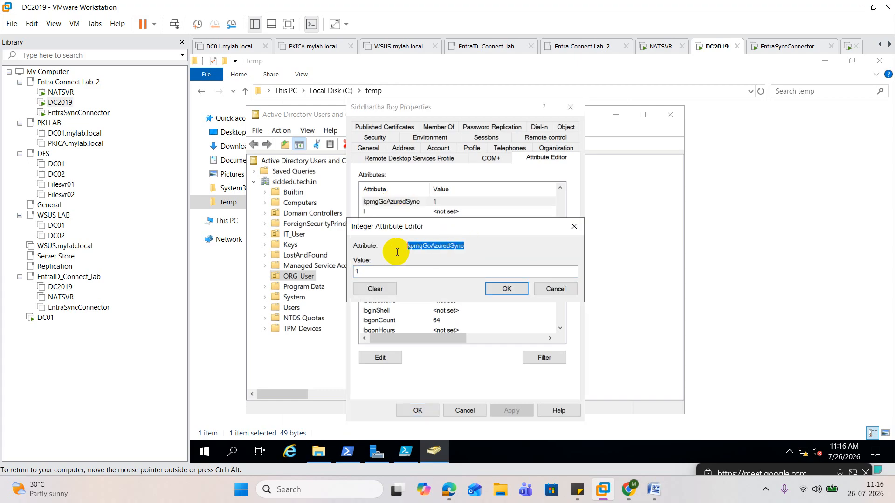
right_click(444, 247)
left_click(513, 293)
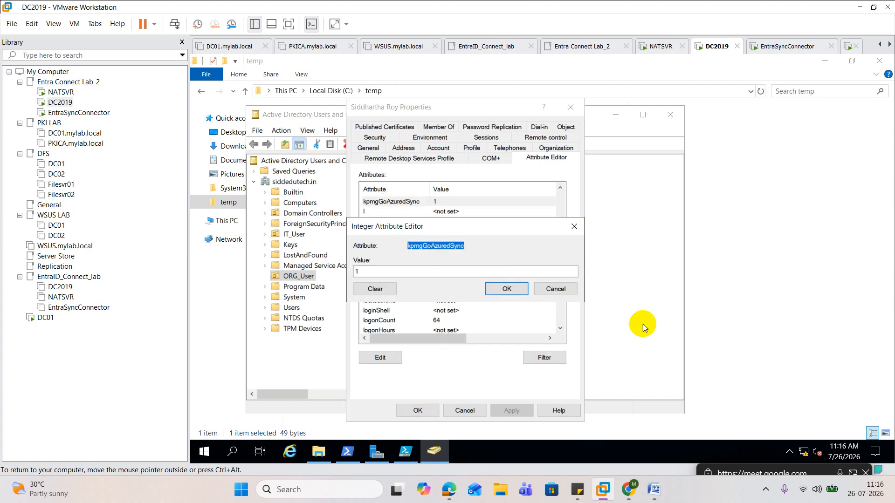
Replace the attribute name in the PowerShell ISE script with kpmgGoAzuredSync and run the script
left_click(405, 451)
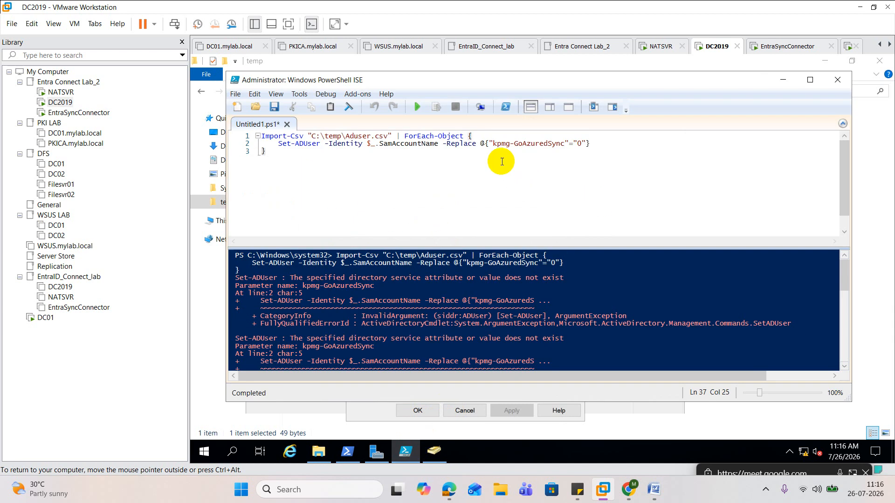
left_click_drag(493, 144, 564, 143)
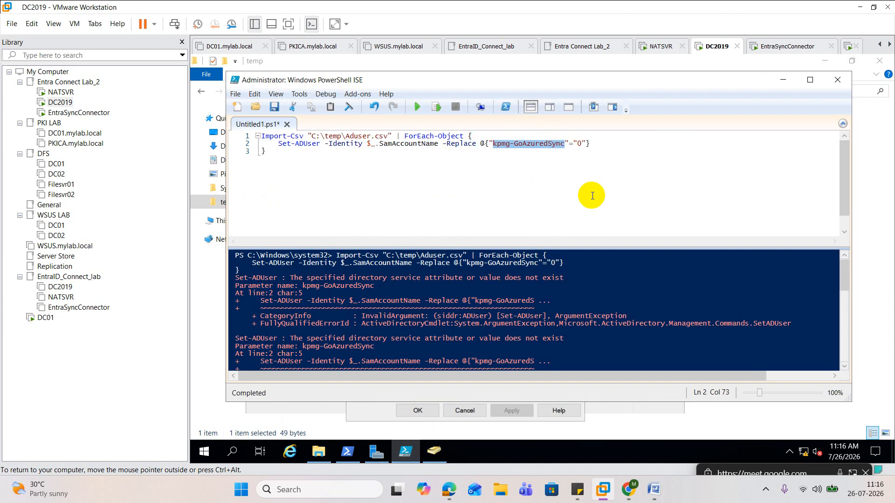
key("ctrl+v")
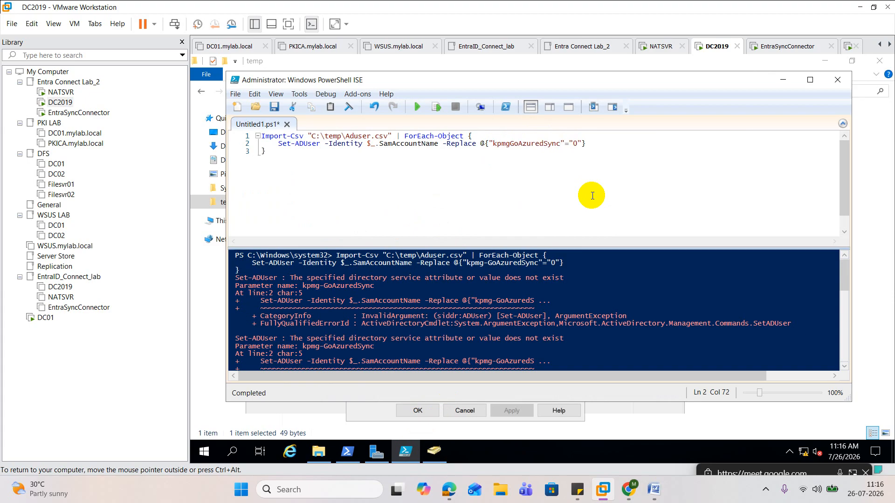
left_click(416, 108)
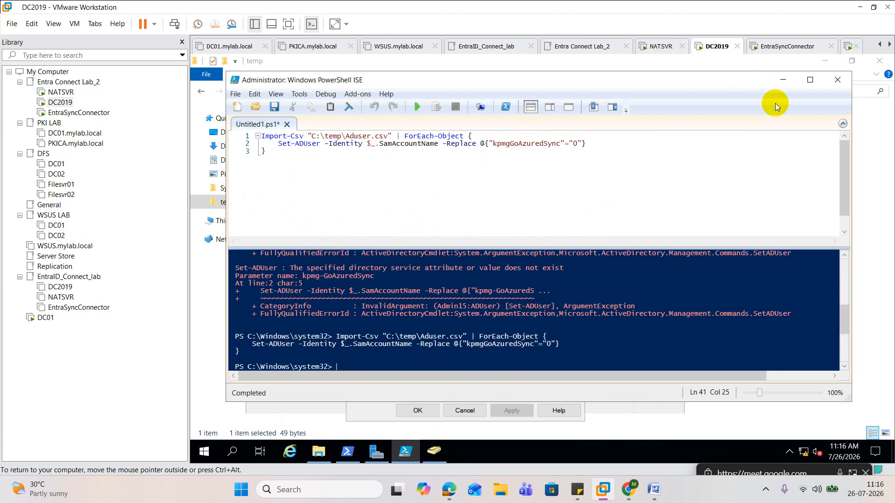
Minimize PowerShell ISE, then close the Integer Attribute Editor and the user's Properties window
left_click(783, 83)
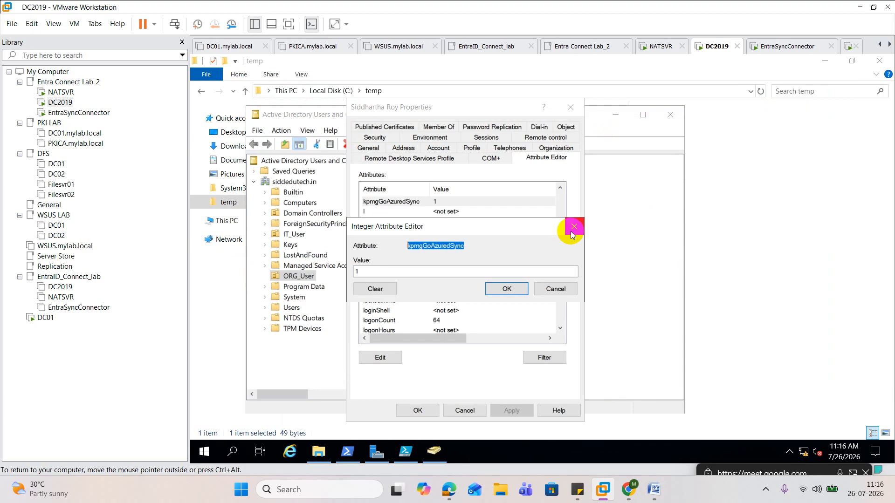
key("Return")
left_click(571, 107)
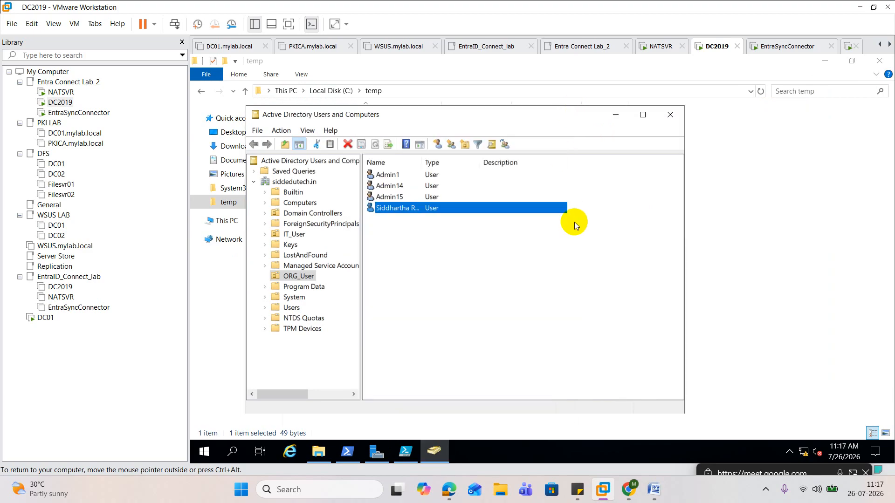
Check the kpmgGoAzuredSync attribute of Admin1 in the ORG_User unit, leaving the account's properties unchanged
left_click(415, 452)
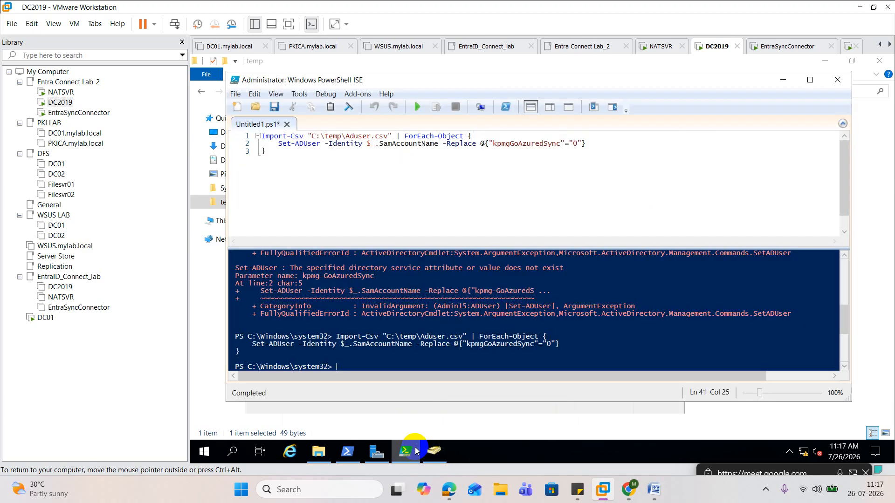
left_click(857, 262)
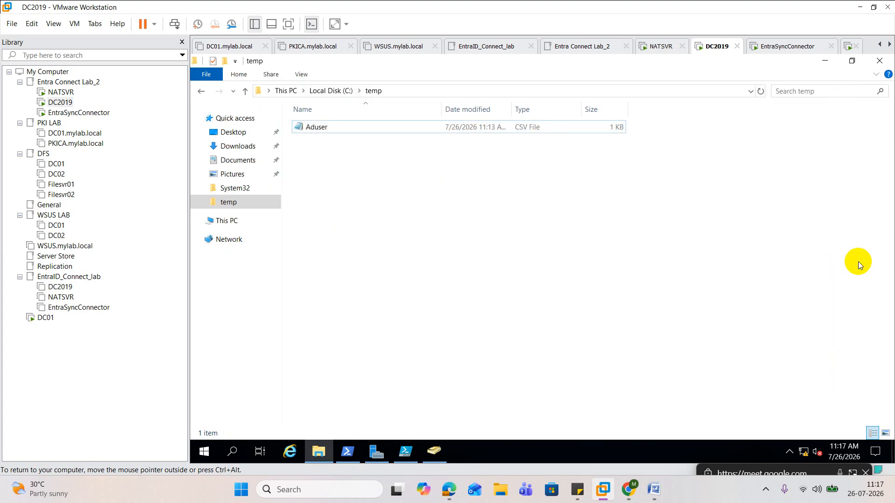
left_click(434, 451)
left_click(394, 176)
double_click(394, 175)
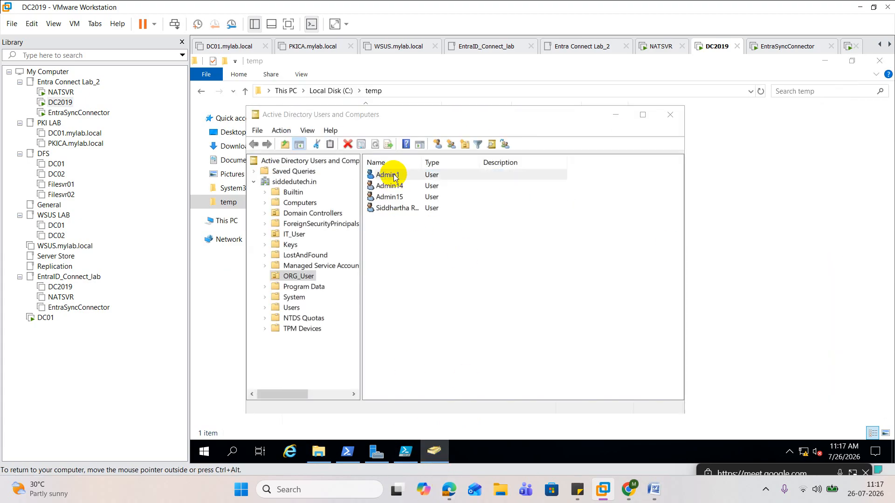
left_click(549, 156)
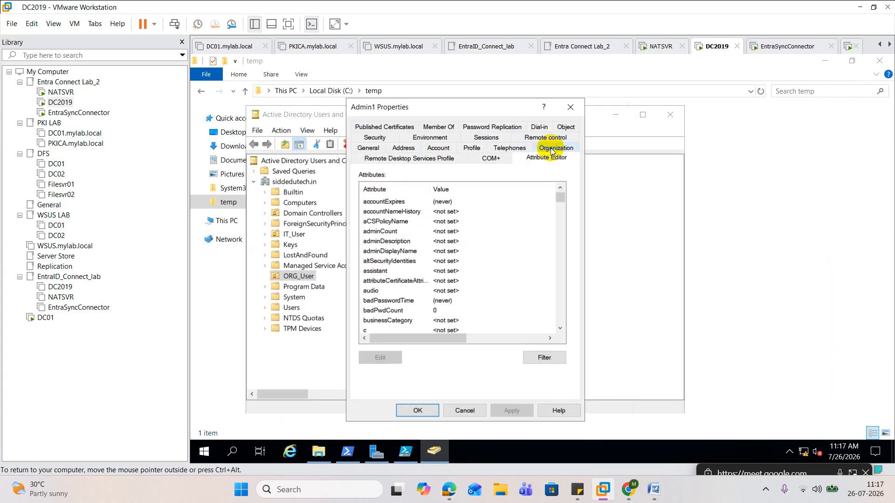
left_click(412, 212)
key("k")
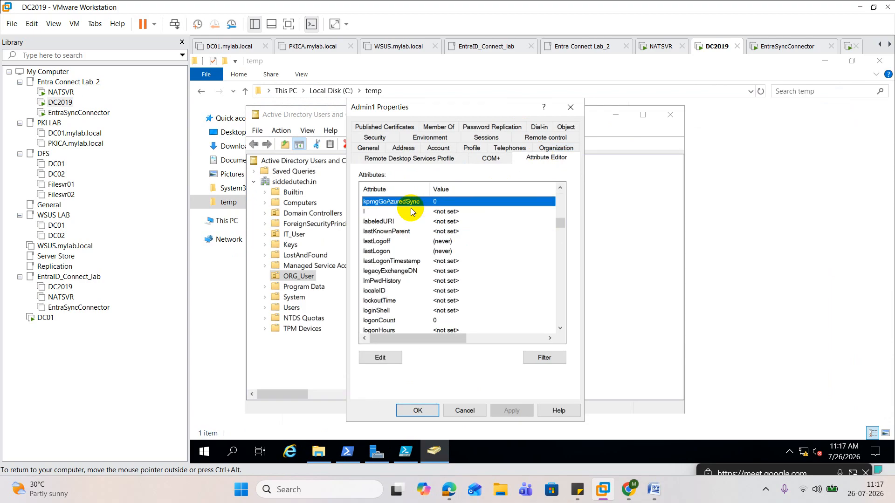
left_click(570, 107)
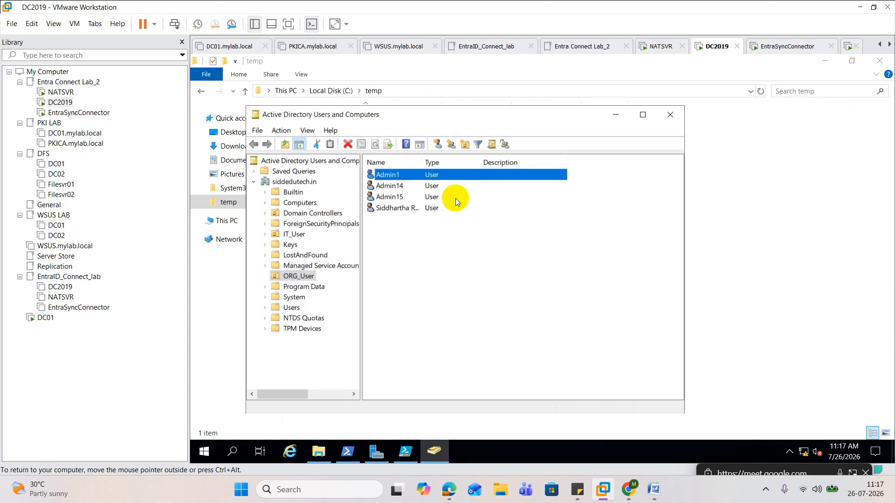
Check the kpmgGoAzuredSync attribute of Admin14 in its attribute list and close the account's properties
left_click(425, 187)
double_click(425, 188)
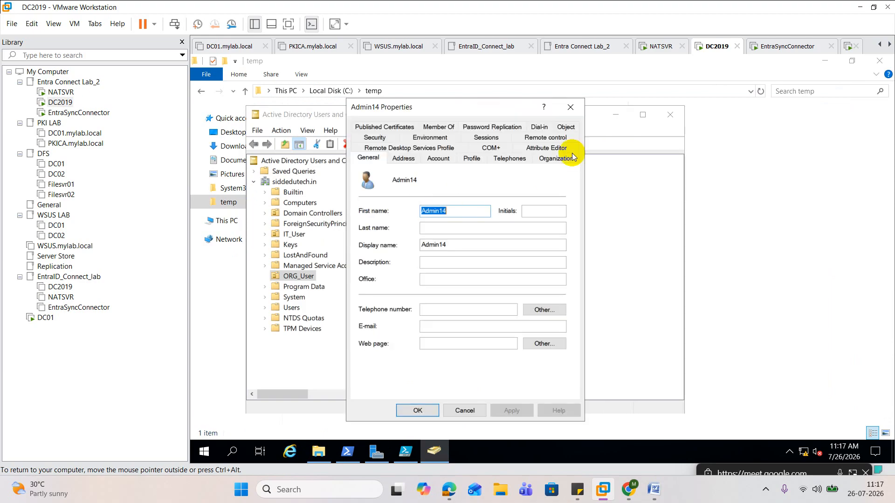
left_click(549, 158)
left_click(400, 204)
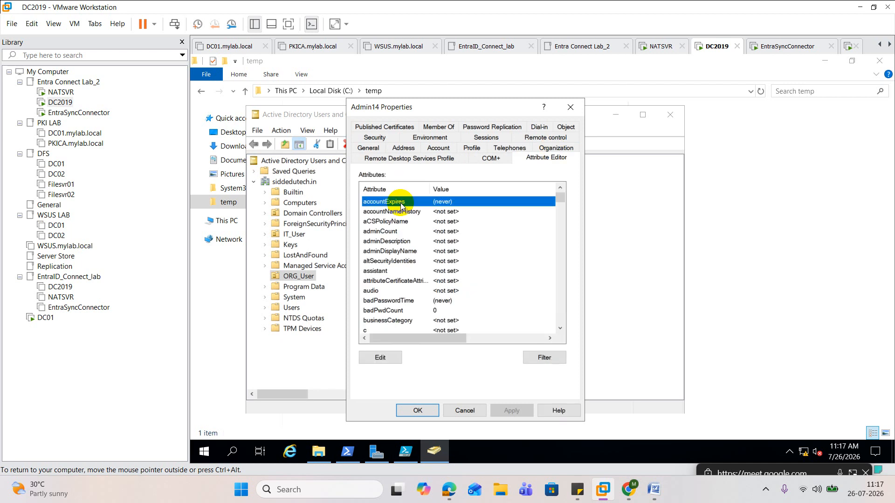
key("k")
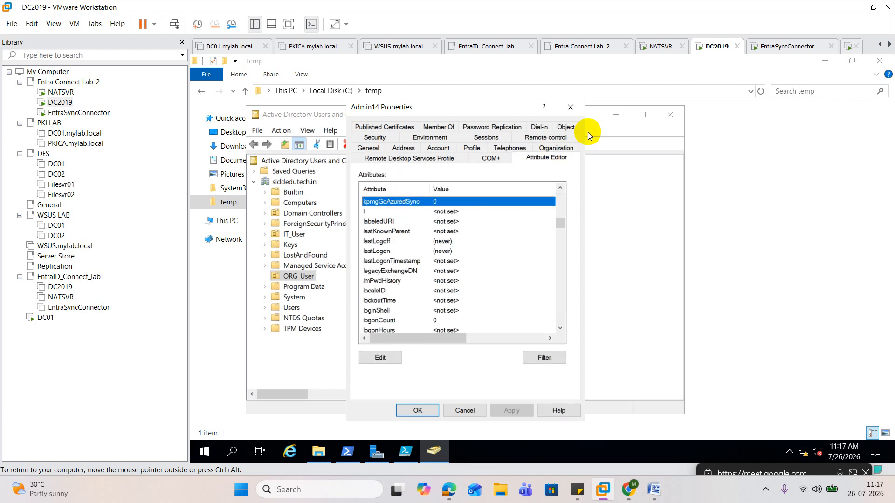
left_click(571, 107)
Look up the kpmgGoAzuredSync attribute of Admin15 and close the account's properties
double_click(398, 198)
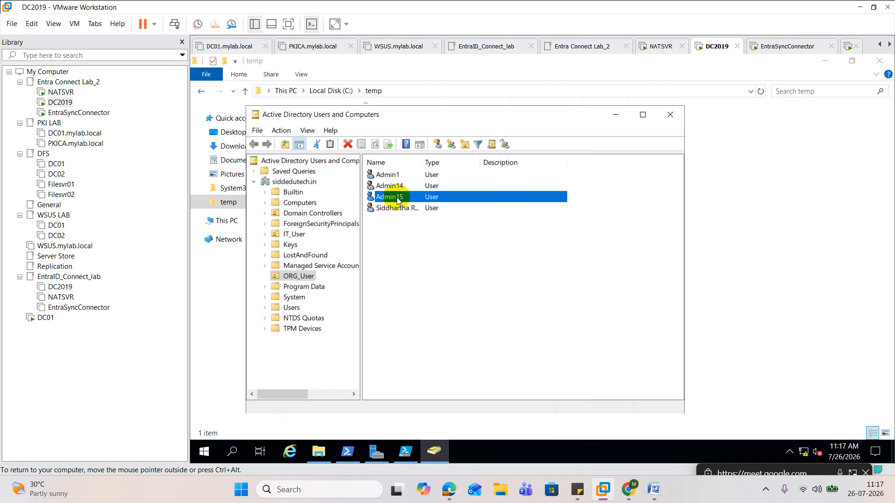
left_click(532, 158)
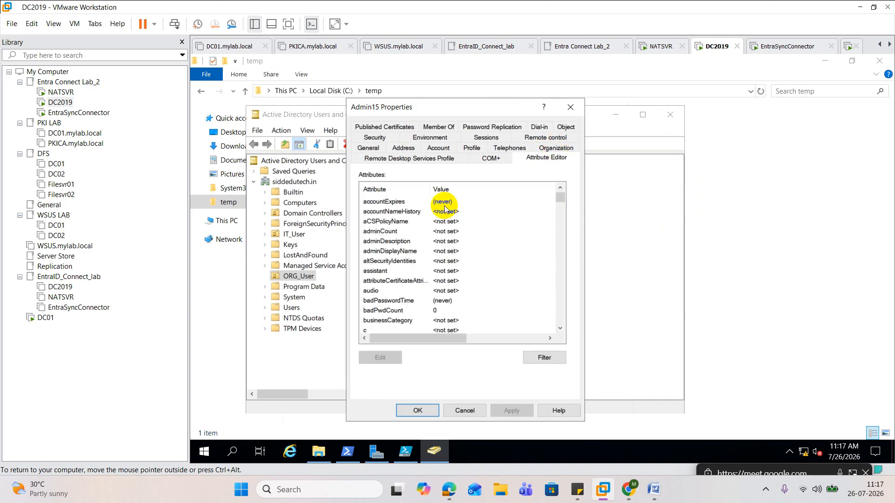
left_click(414, 212)
type("kpmgGoAzuredSync")
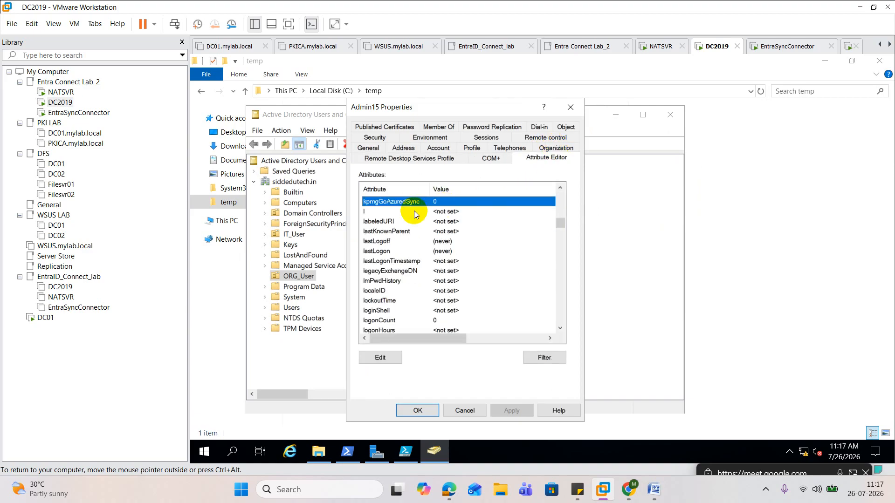
left_click(570, 107)
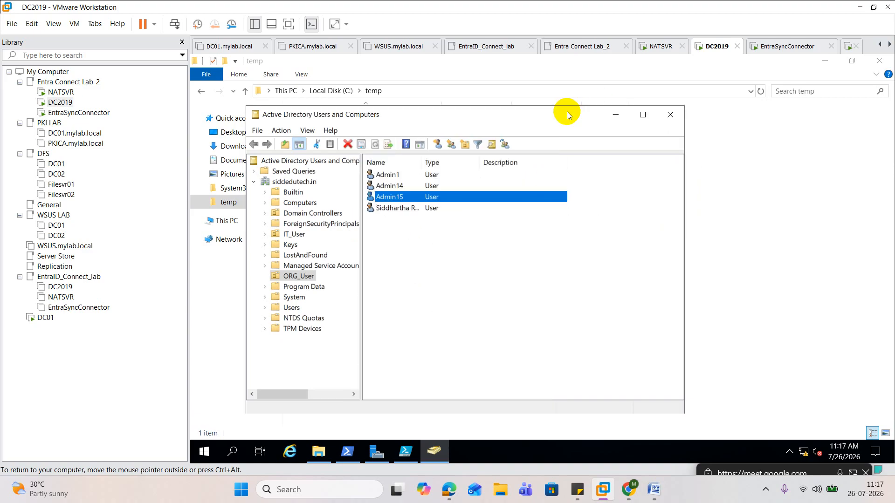
Switch to the Google Meet call in the browser and look through its list of participants
mouse_move(449, 489)
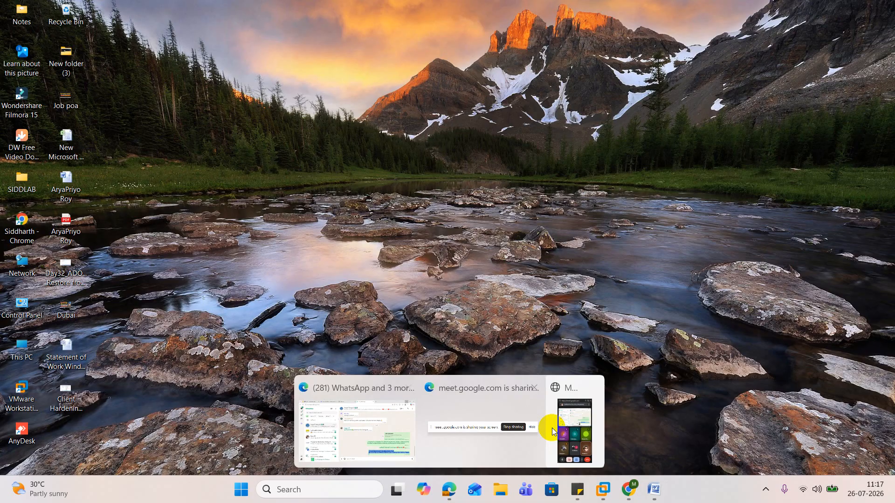
left_click(571, 422)
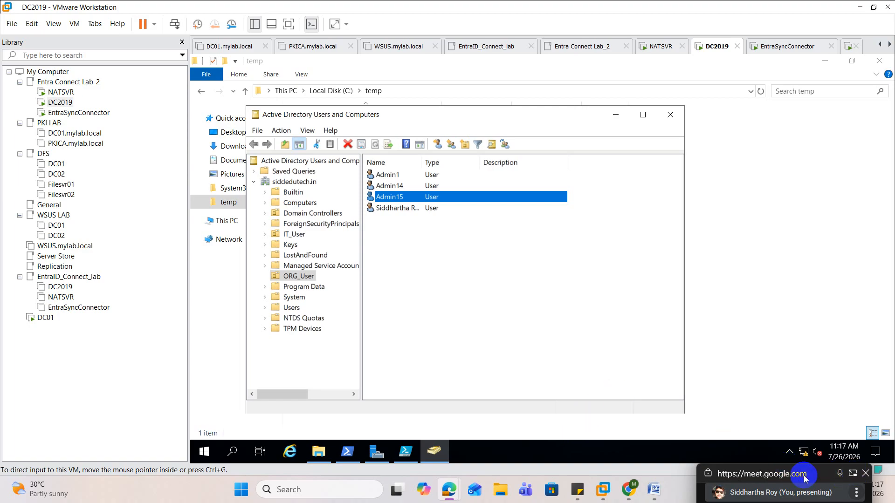
mouse_move(449, 489)
left_click(324, 422)
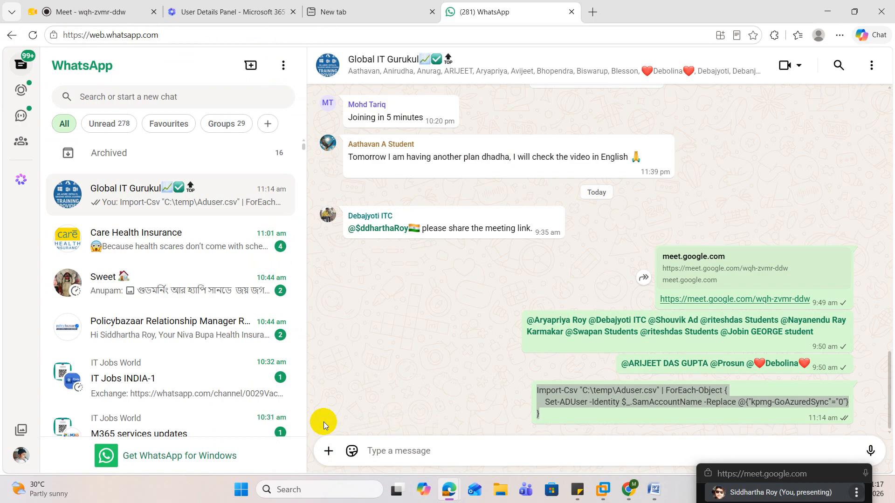
left_click(110, 12)
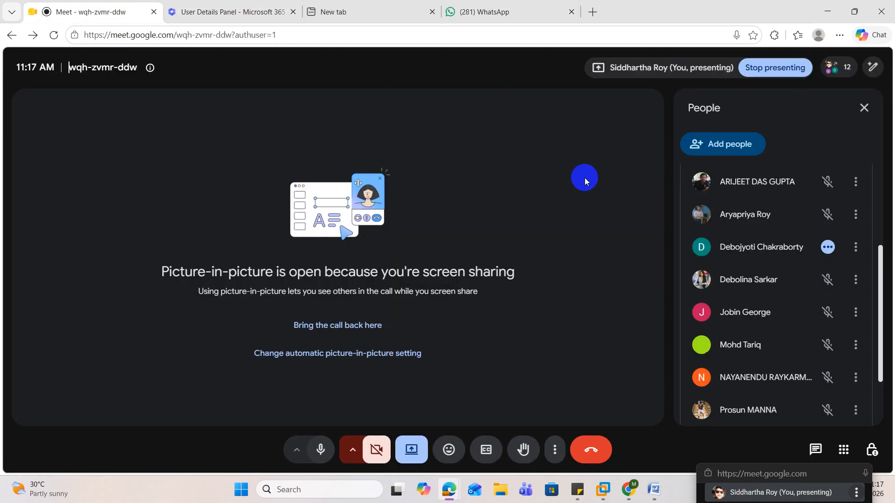
scroll(729, 250, "down", 2)
scroll(730, 249, "up", 1)
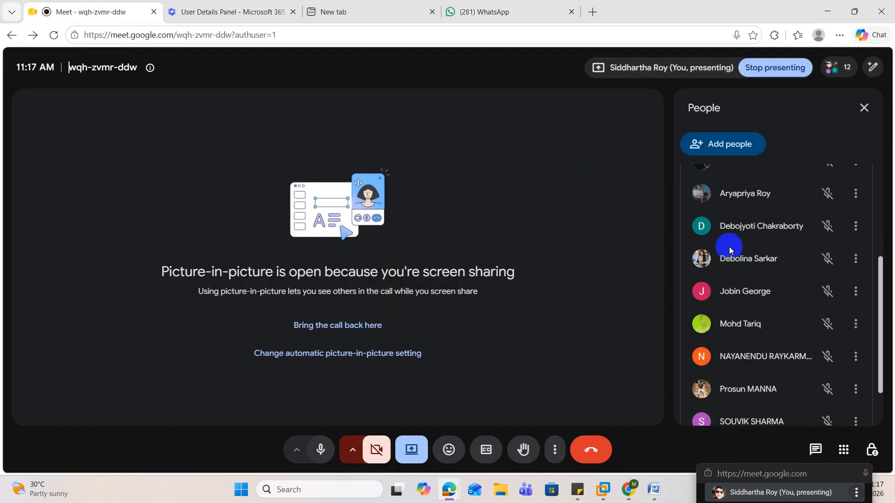
scroll(730, 250, "down", 2)
scroll(730, 250, "up", 2)
scroll(729, 250, "down", 2)
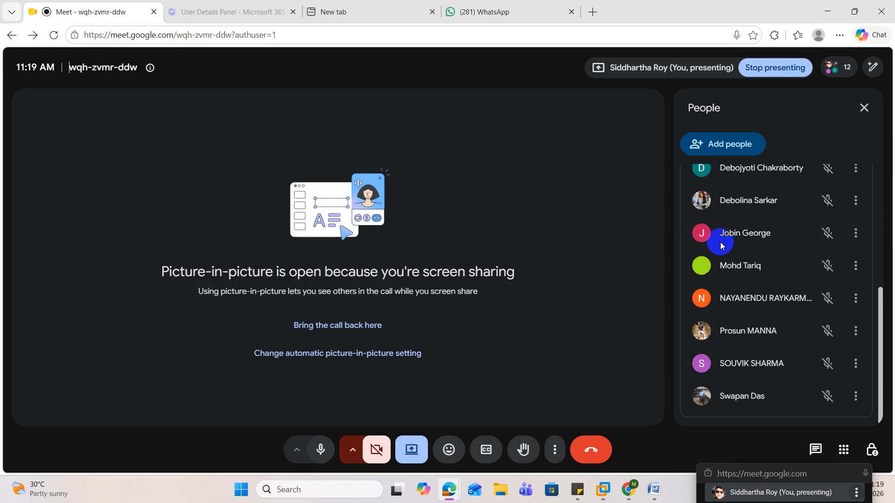
scroll(721, 240, "up", 1)
scroll(721, 239, "up", 1)
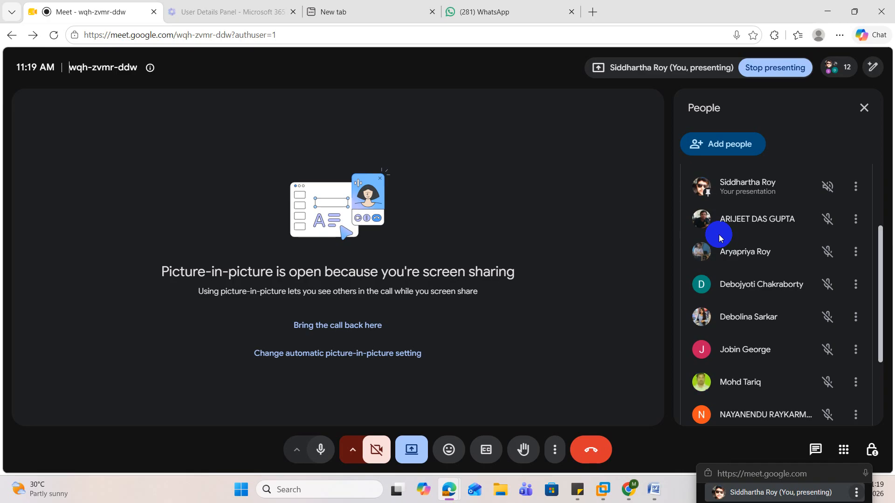
Move the floating call window away from the taskbar and show the hidden system tray icons
left_click_drag(788, 484, 553, 305)
left_click(767, 493)
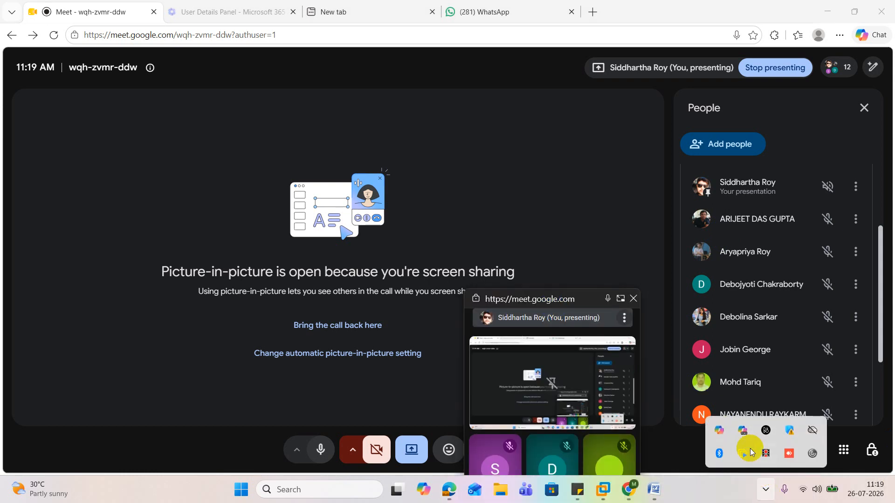